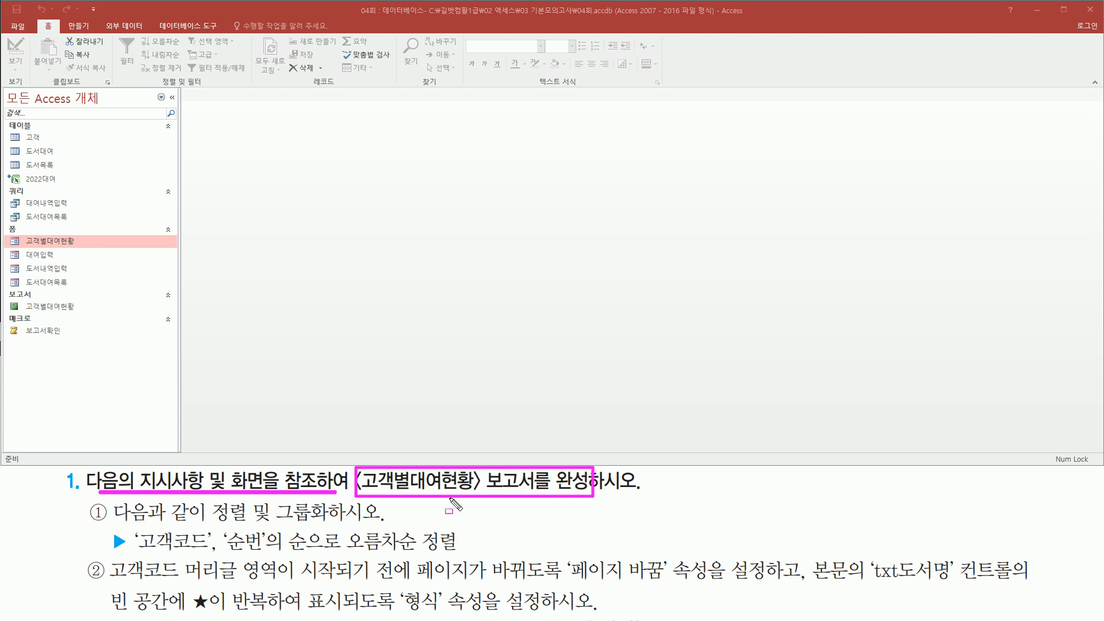
Step: Open the 고객별대여현황 report in print preview and zoom to 100%
mouse_move(8, 297)
mouse_down()
mouse_move(15, 312)
mouse_move(99, 320)
mouse_move(88, 317)
mouse_up()
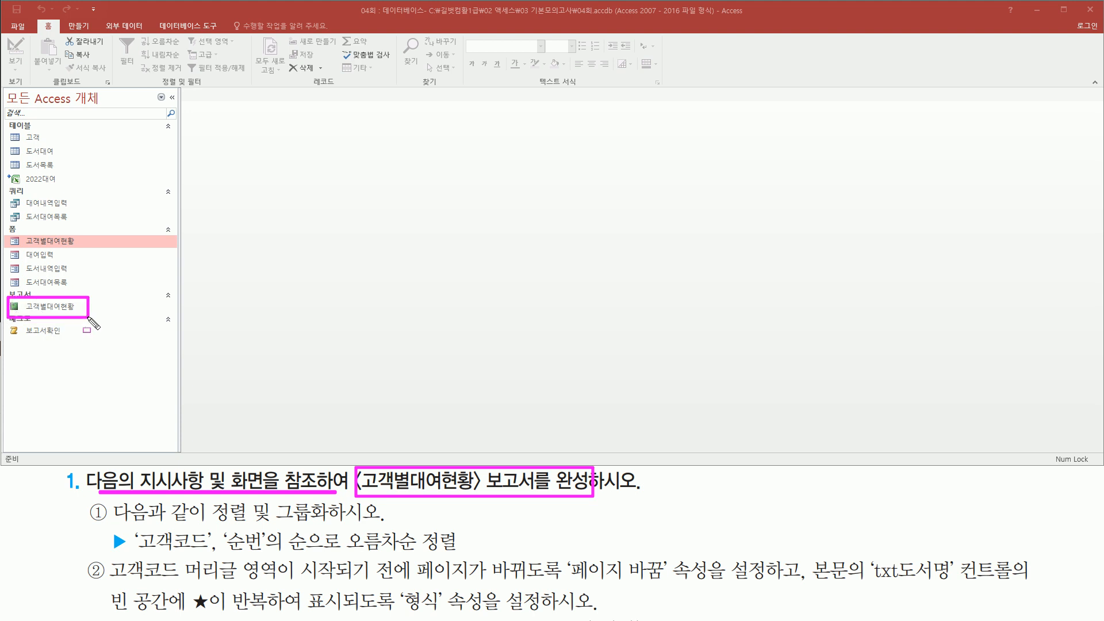
key(Escape)
click(78, 306)
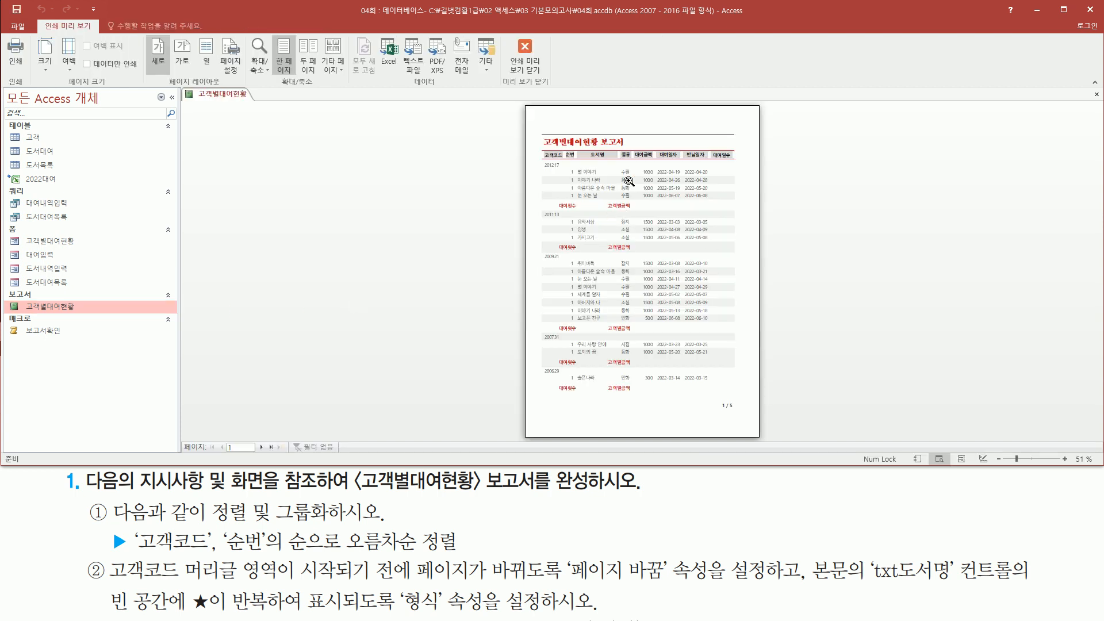
click(624, 212)
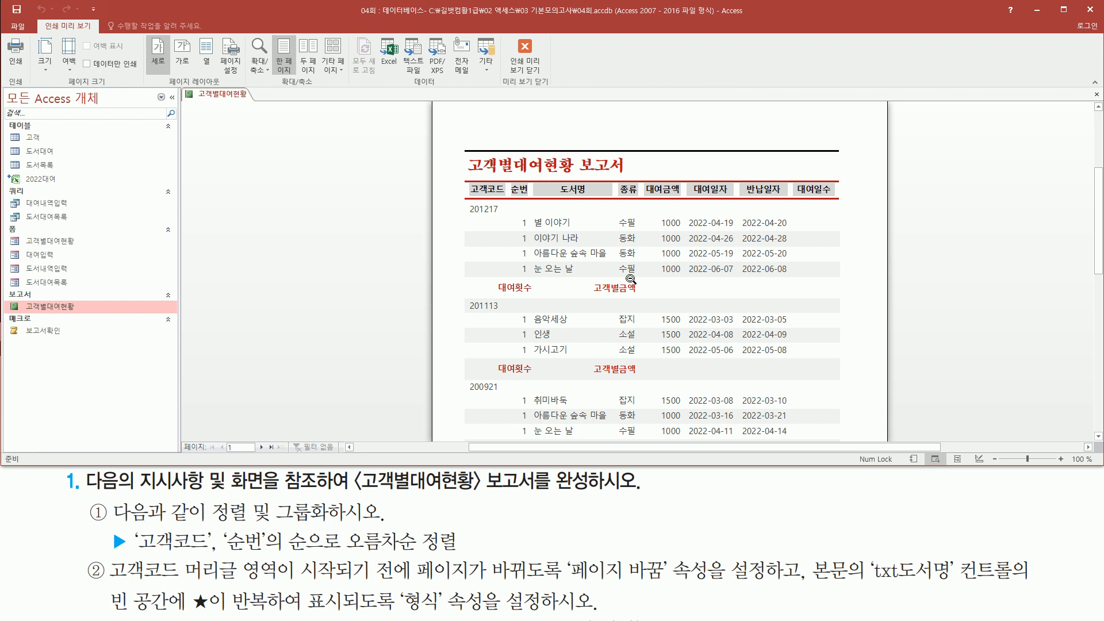
Step: Scroll through the preview to check the 201217, 201113 and 200921 customer-code groups
scroll(688, 273, down, 4)
scroll(688, 274, up, 5)
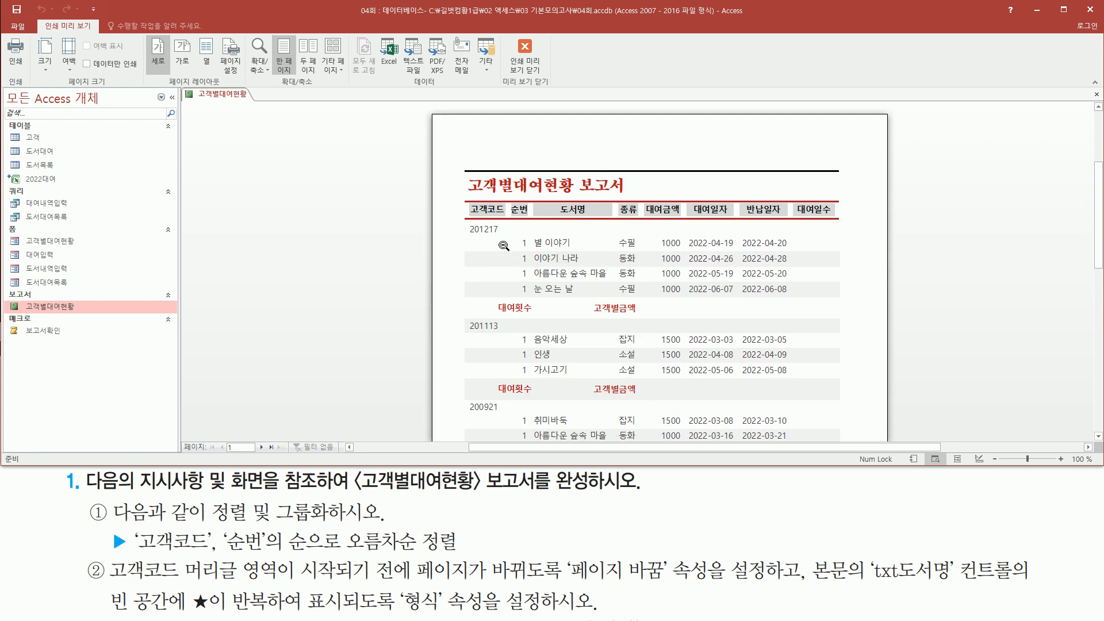
mouse_move(208, 526)
mouse_down()
mouse_move(324, 527)
mouse_move(331, 499)
mouse_up()
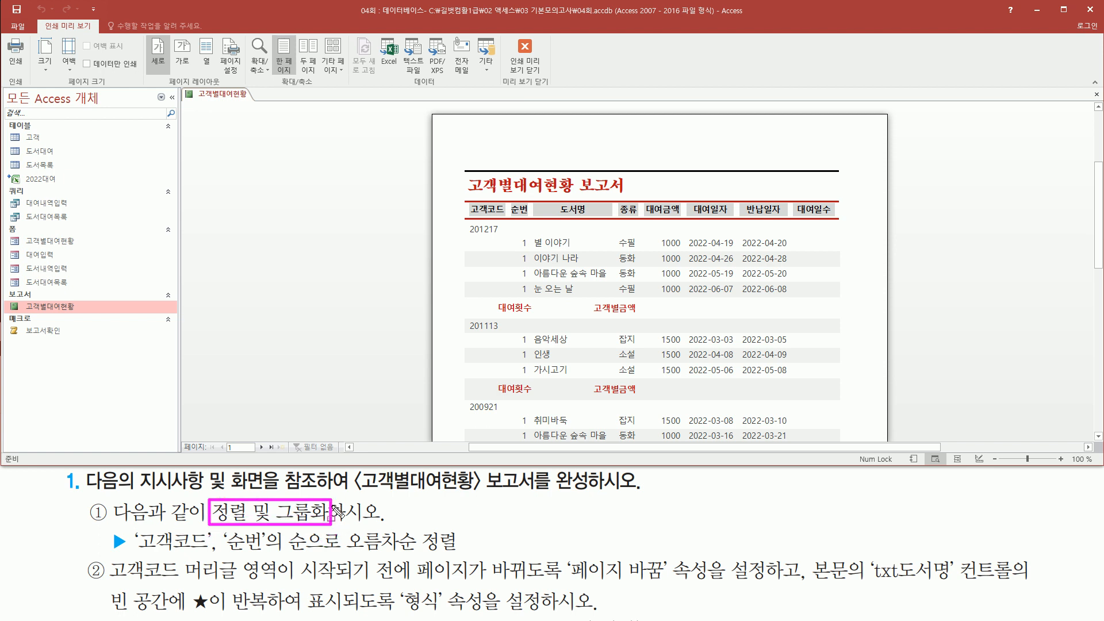
drag(138, 554, 267, 553)
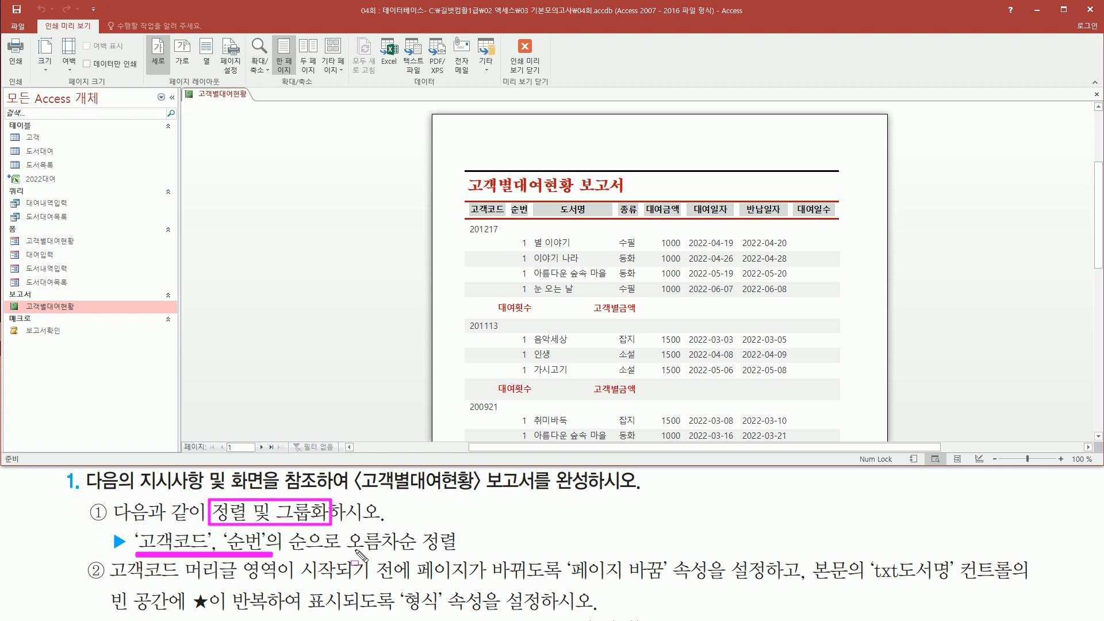
mouse_move(344, 551)
mouse_down()
mouse_move(439, 551)
mouse_move(464, 528)
mouse_up()
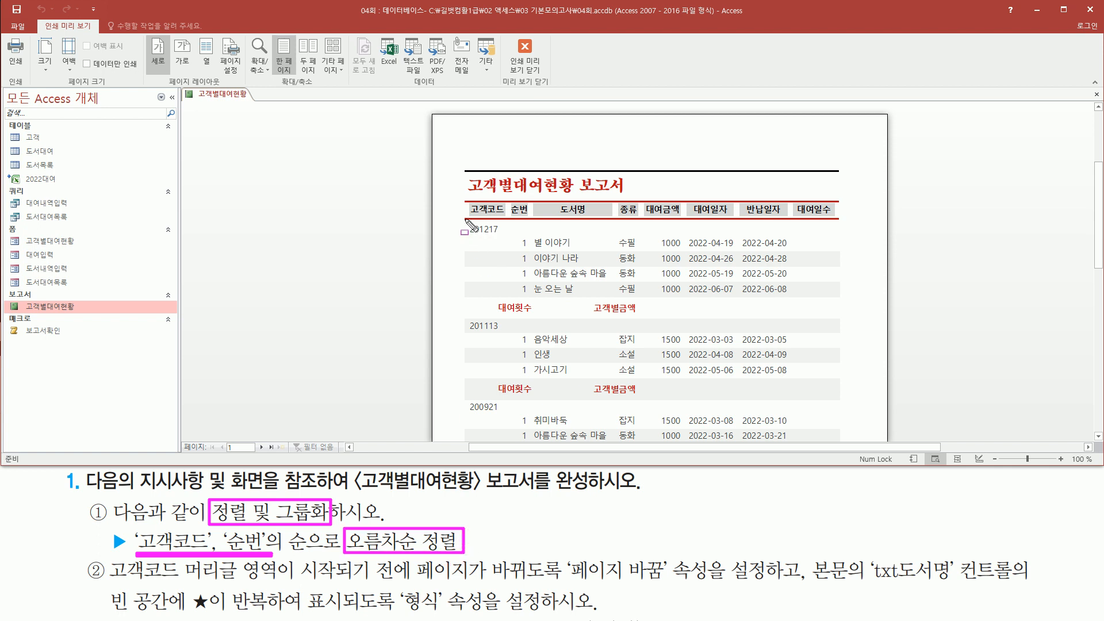
drag(464, 221, 504, 237)
drag(465, 316, 507, 333)
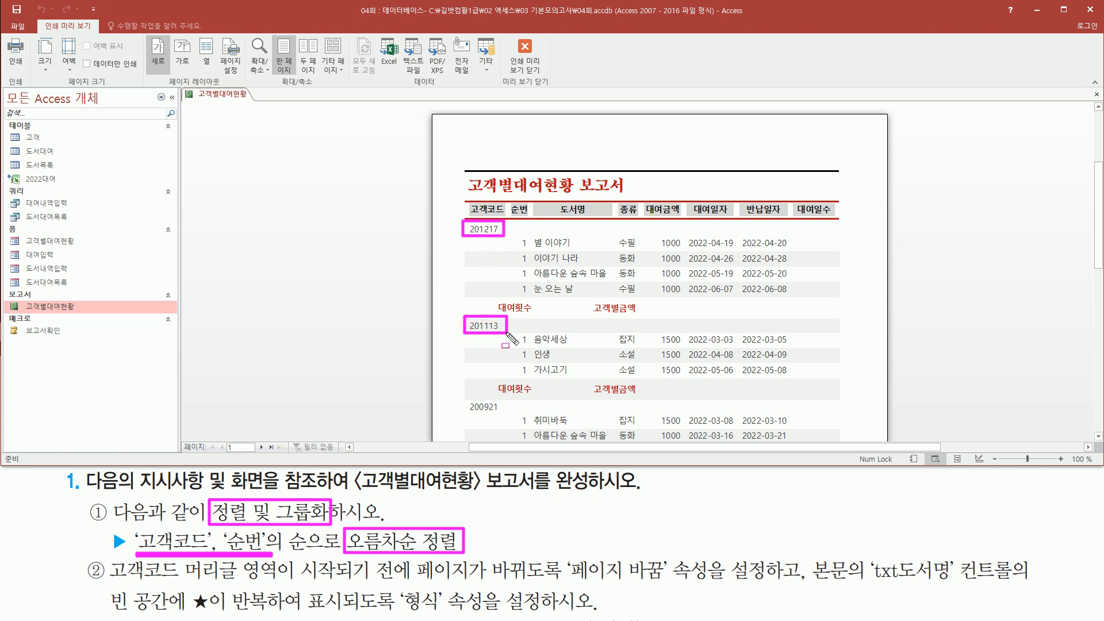
drag(465, 396, 506, 415)
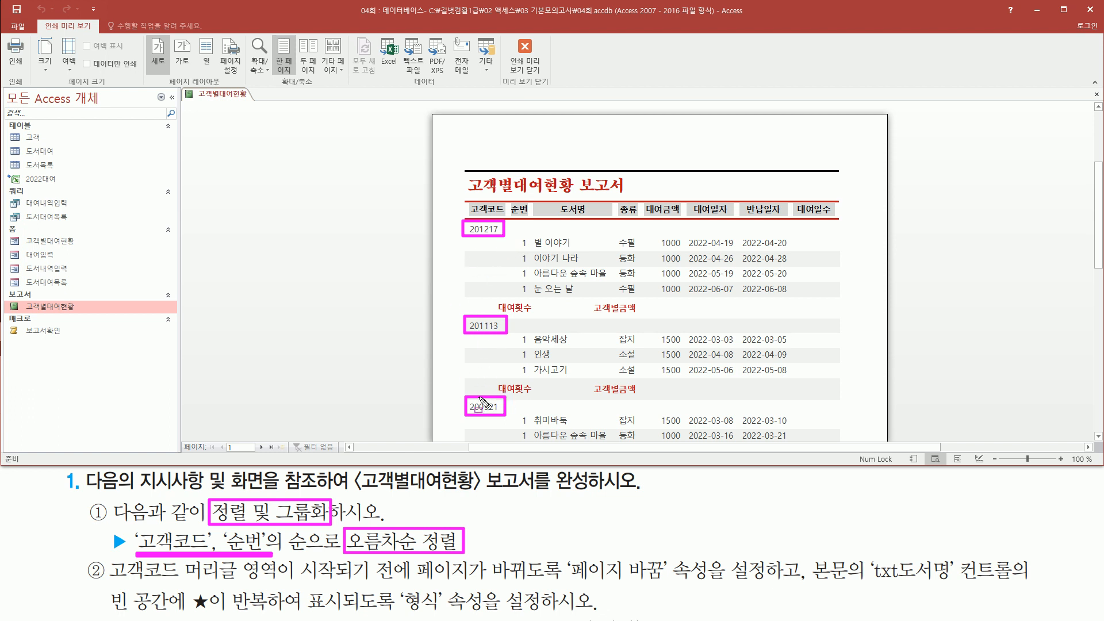
mouse_move(515, 242)
mouse_down()
mouse_move(535, 298)
mouse_move(534, 382)
mouse_up()
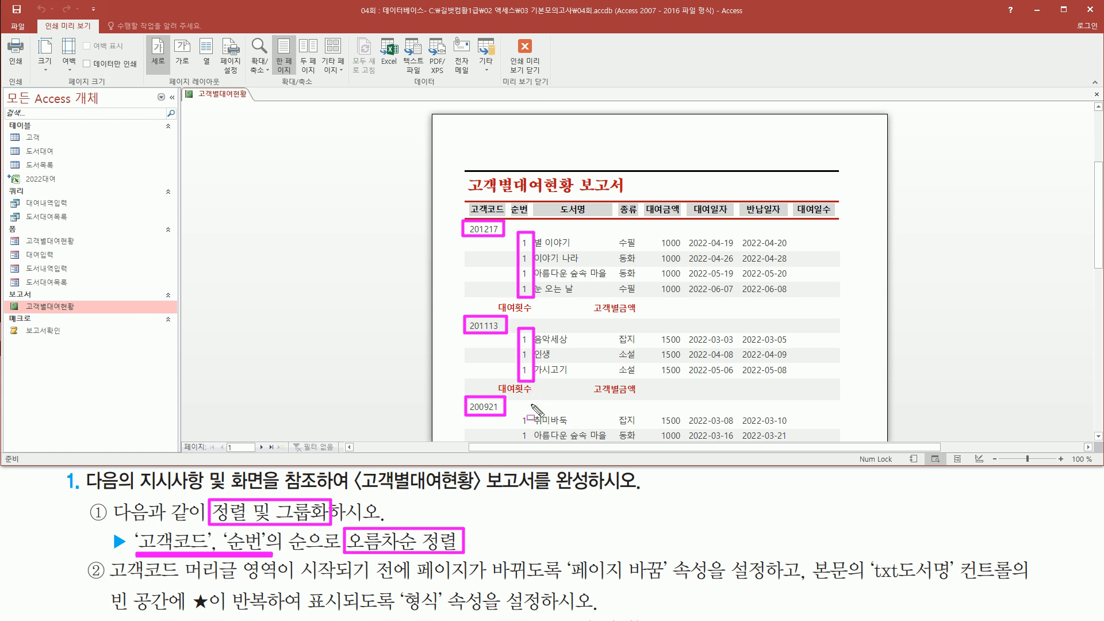
key(Escape)
scroll(540, 381, down, 3)
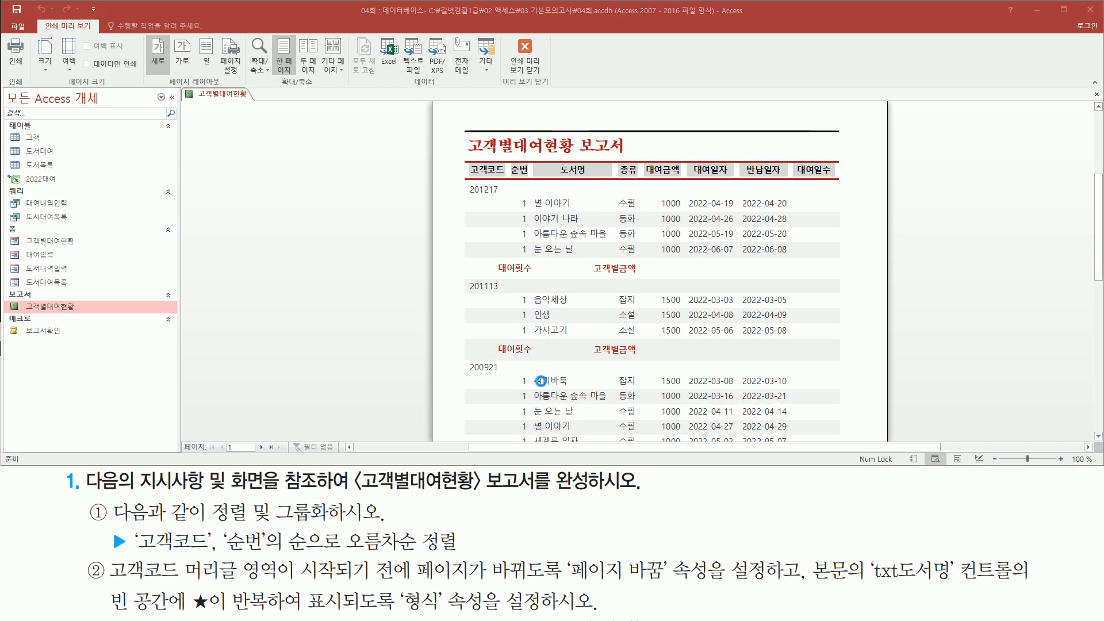
scroll(542, 376, down, 3)
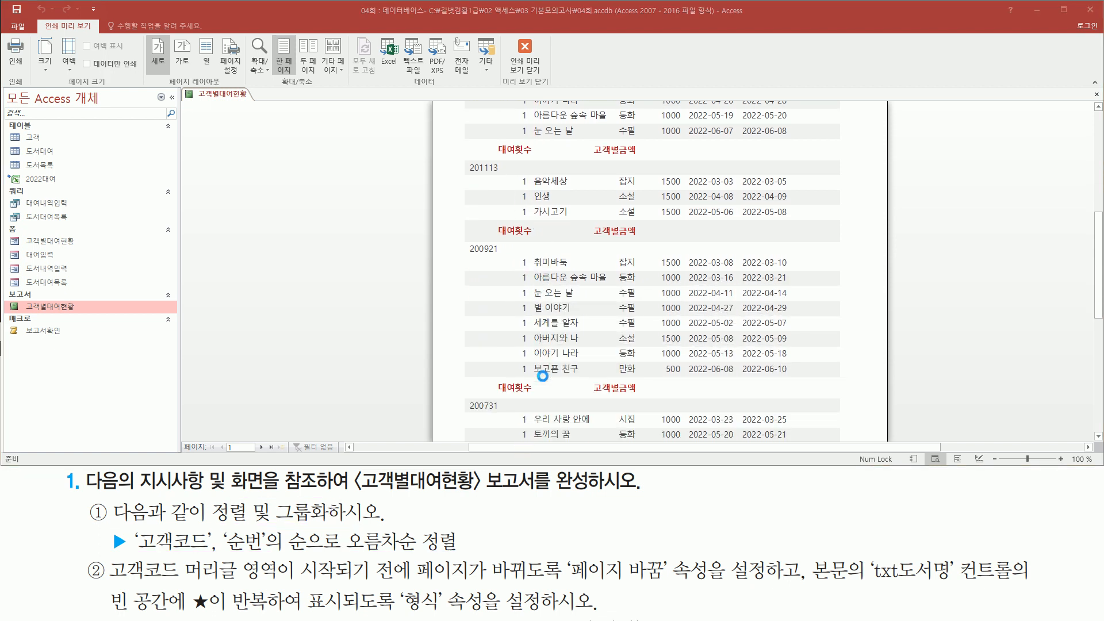
scroll(542, 375, up, 6)
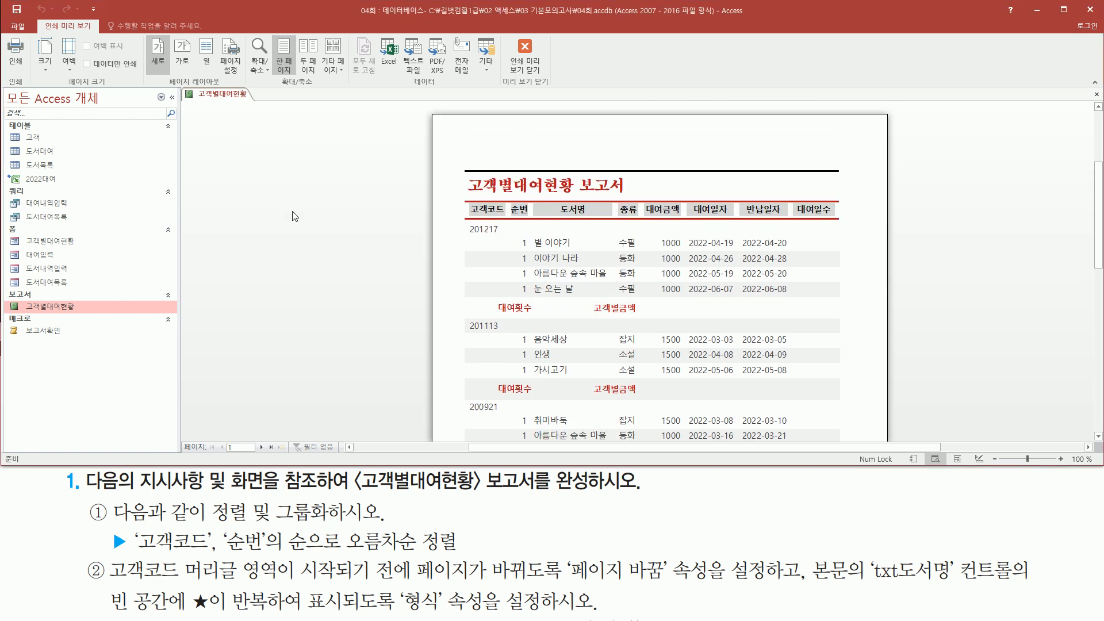
Step: Switch the 고객별대여현황 report to Design View and show the Group, Sort and Total pane
right_click(323, 193)
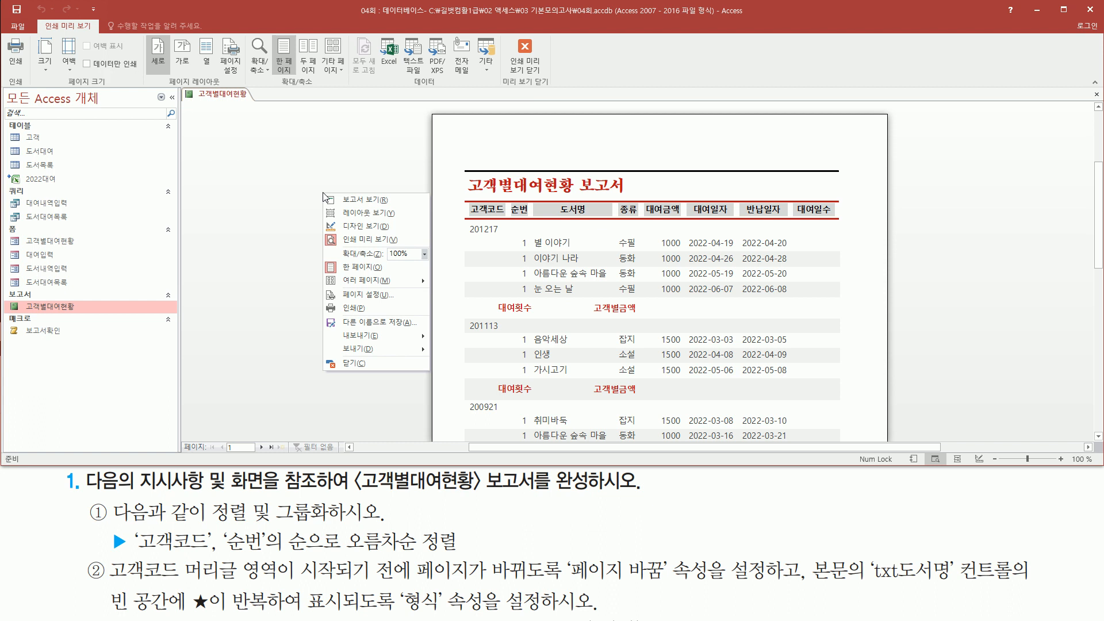
click(361, 226)
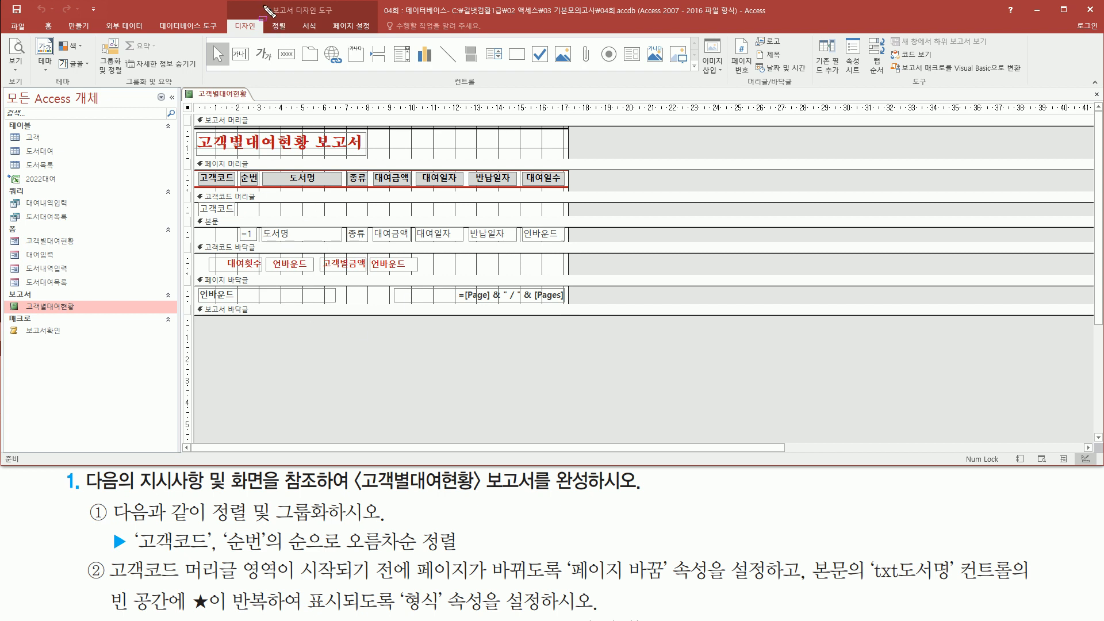
drag(264, 5, 337, 16)
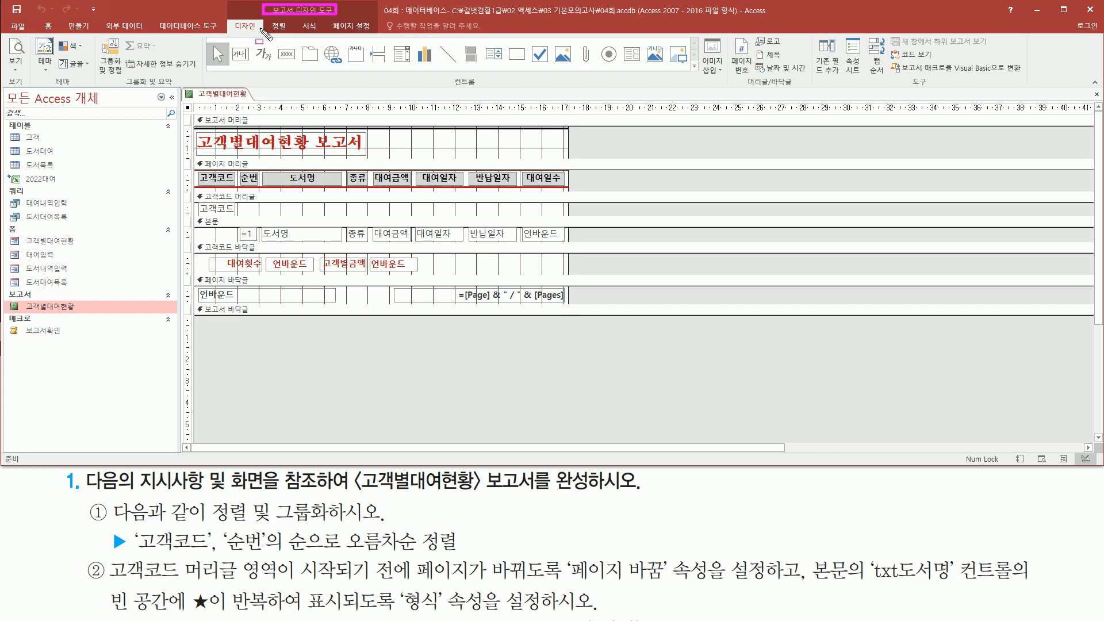
drag(231, 34, 260, 33)
drag(119, 88, 177, 87)
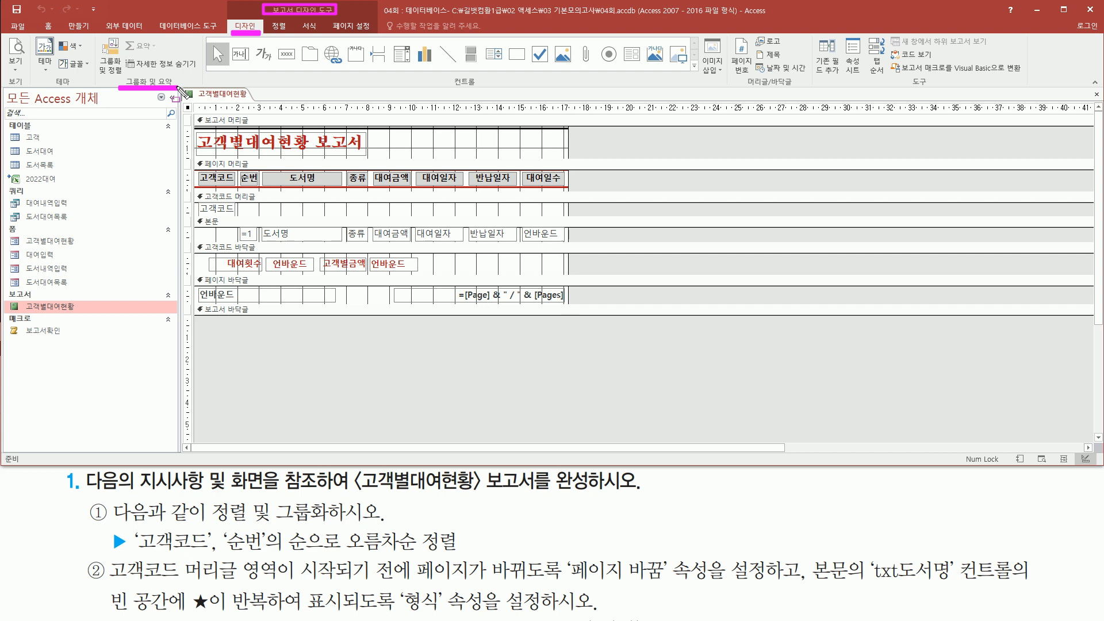
mouse_move(92, 31)
mouse_down()
mouse_move(90, 68)
mouse_move(116, 32)
mouse_up()
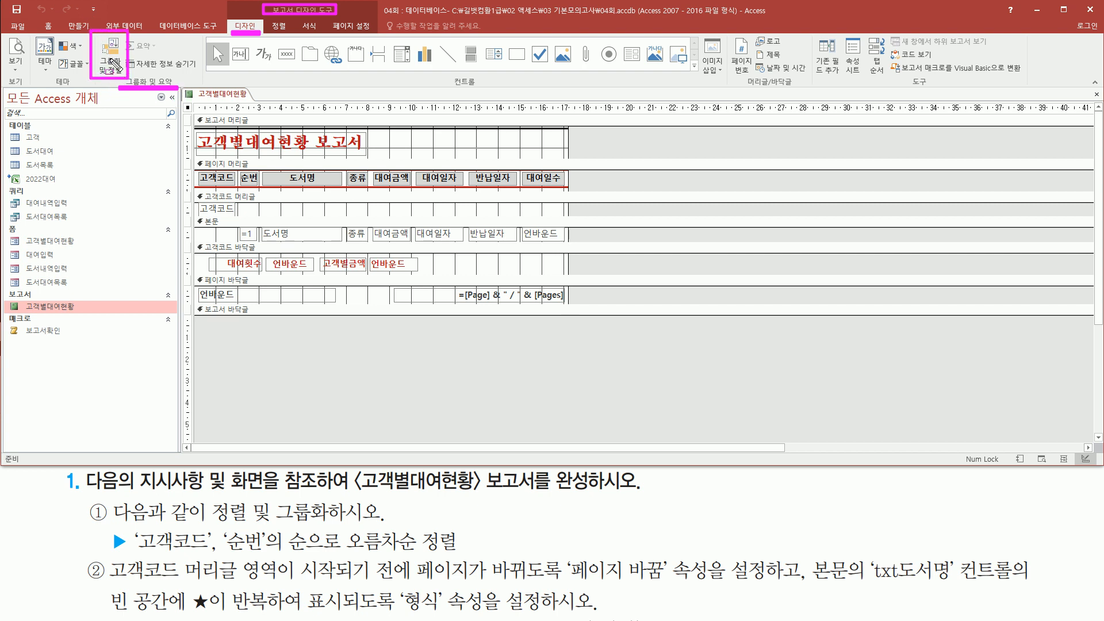
key(Escape)
click(112, 56)
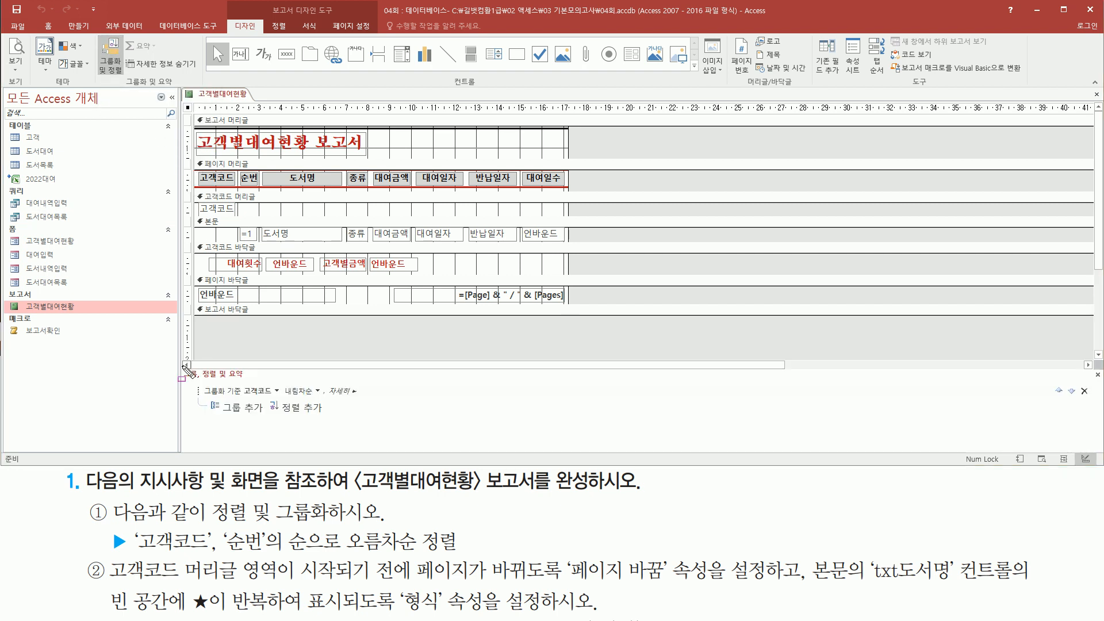
Step: Change the 고객코드 group to sort in ascending order
mouse_move(183, 364)
mouse_down()
mouse_move(337, 431)
mouse_move(378, 428)
mouse_up()
drag(134, 555, 211, 556)
drag(344, 529, 463, 557)
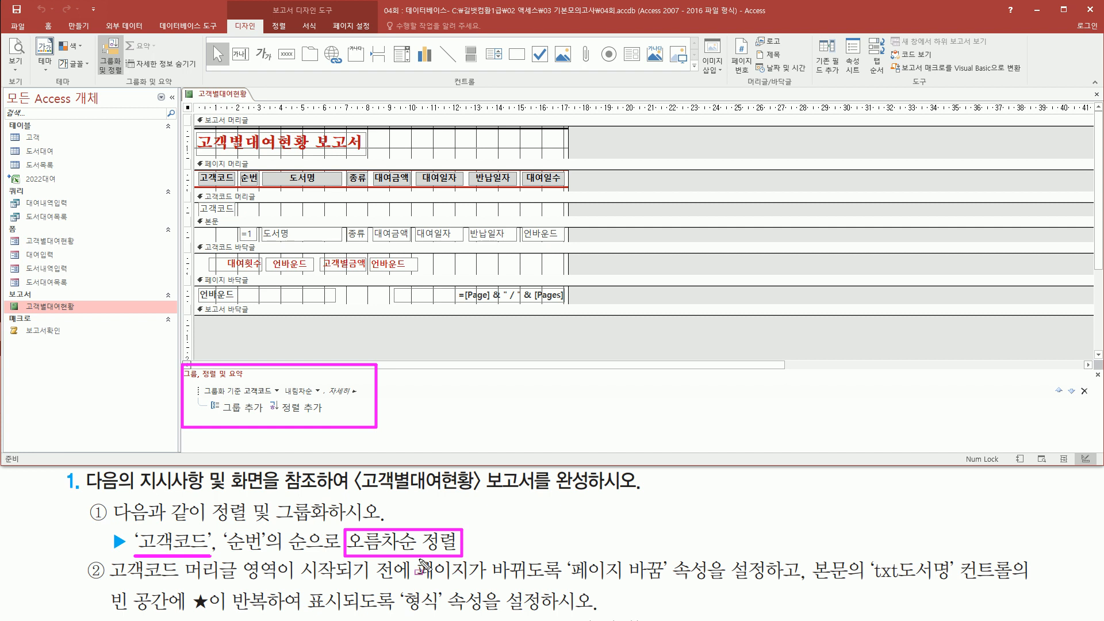
drag(222, 527, 272, 558)
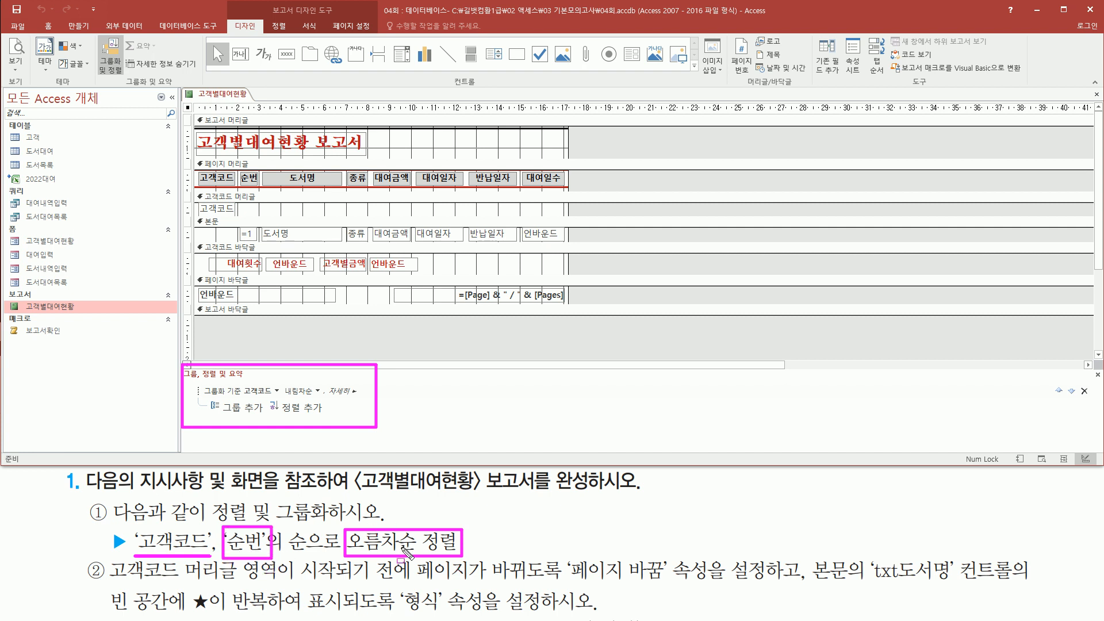
drag(241, 383, 317, 396)
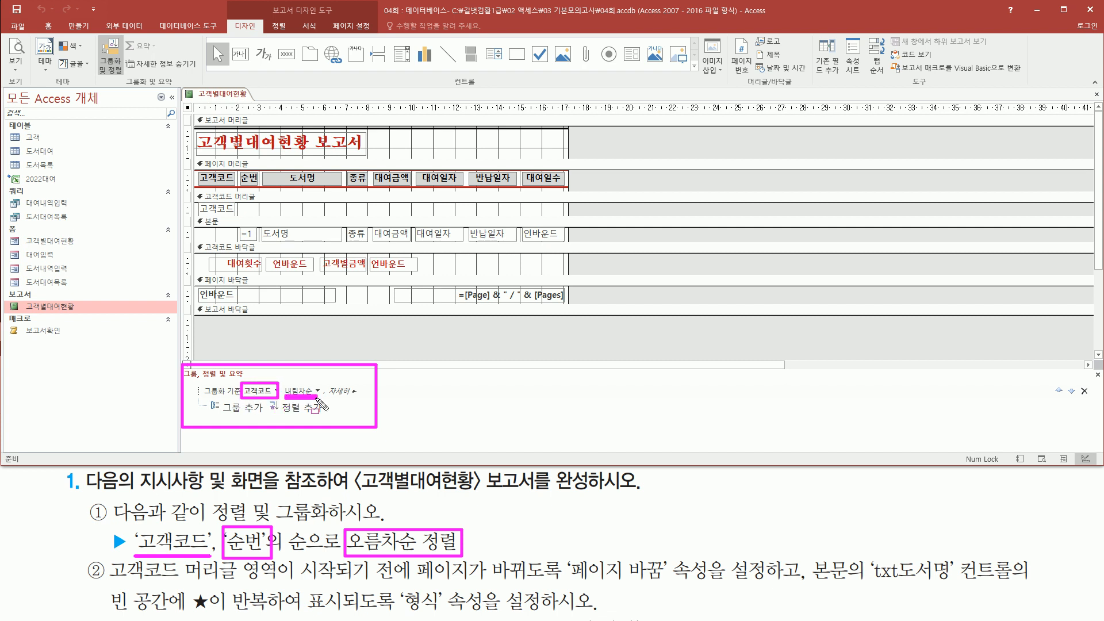
key(Escape)
click(316, 390)
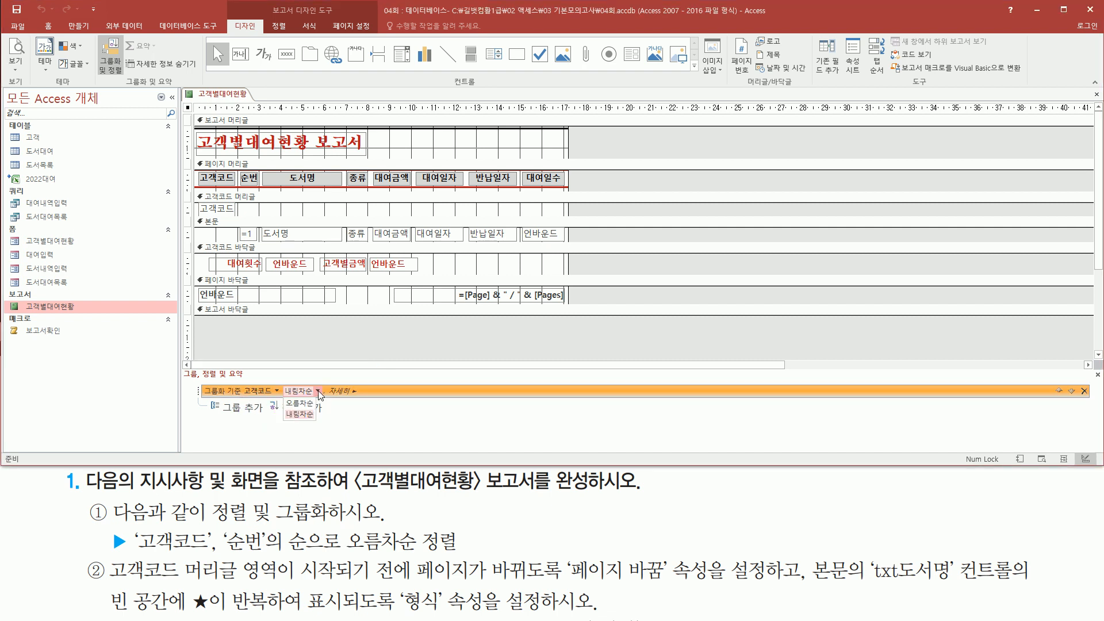
click(300, 403)
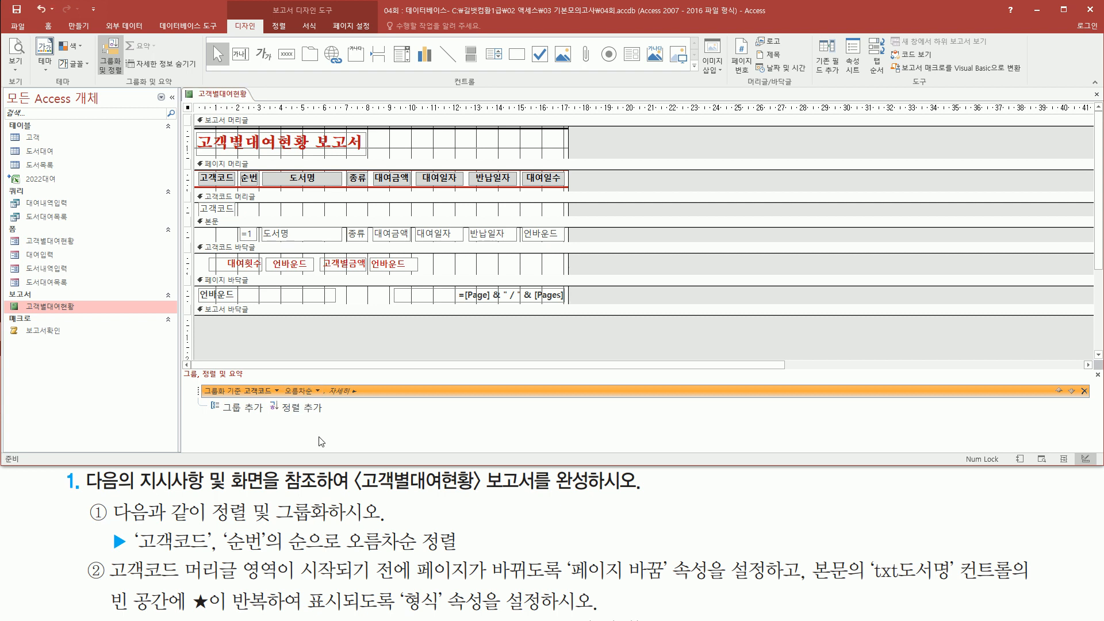
Step: Add a 순번 ascending sort level beneath the 고객코드 group
mouse_move(241, 378)
mouse_down()
mouse_move(274, 399)
mouse_move(321, 399)
mouse_up()
mouse_move(137, 541)
mouse_down()
mouse_move(215, 541)
mouse_move(242, 526)
mouse_move(275, 535)
mouse_move(276, 554)
mouse_up()
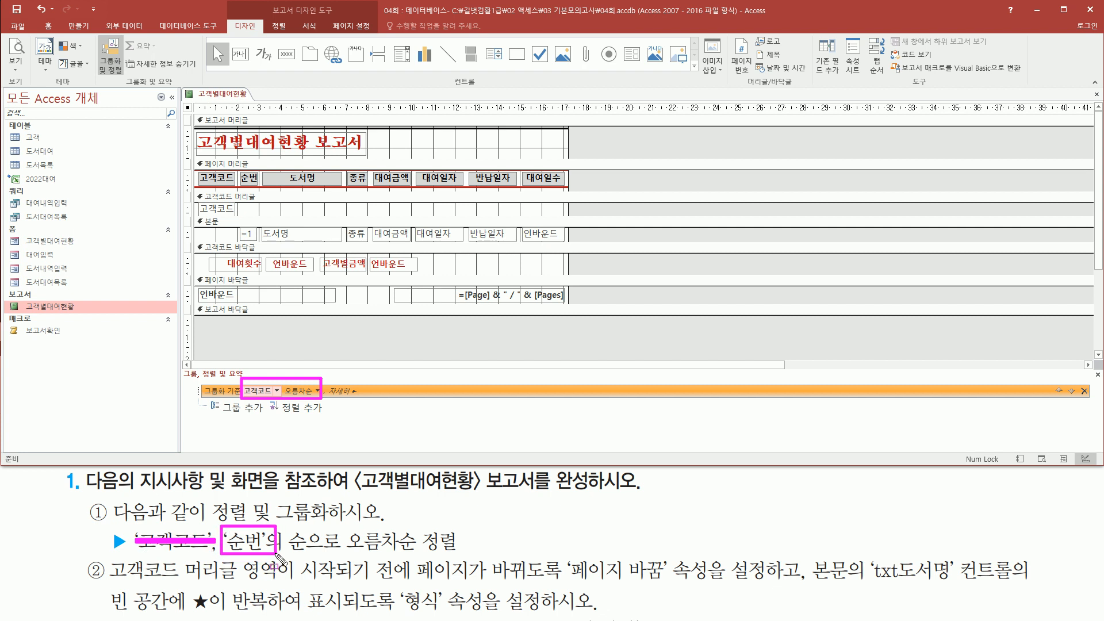
drag(348, 555, 473, 555)
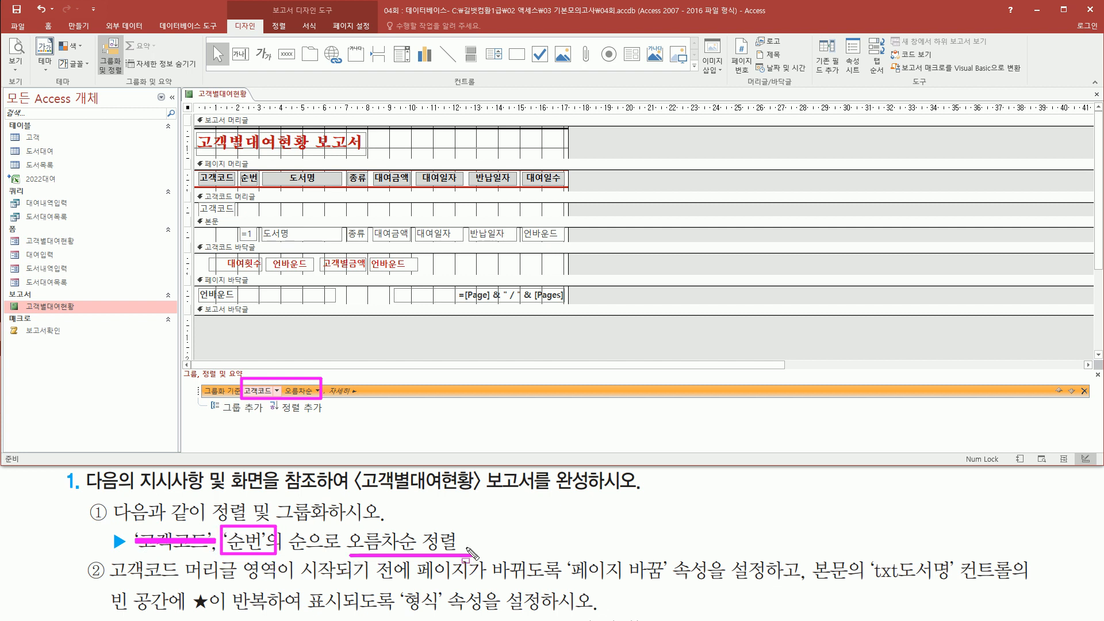
mouse_move(278, 418)
mouse_down()
mouse_move(311, 419)
mouse_move(336, 401)
mouse_up()
key(Escape)
click(300, 408)
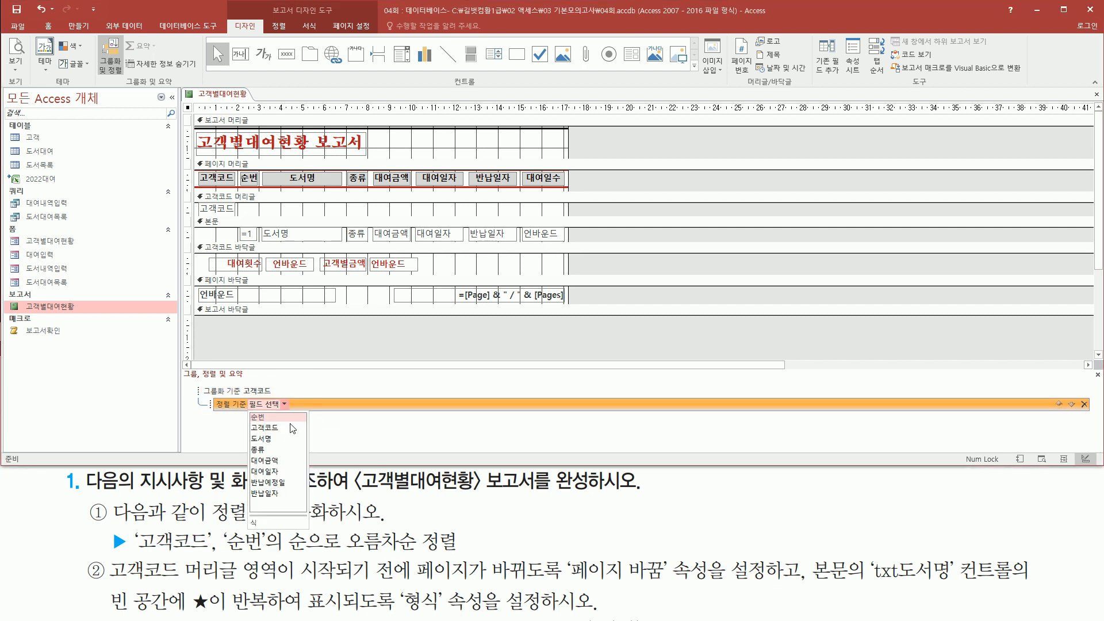
click(272, 418)
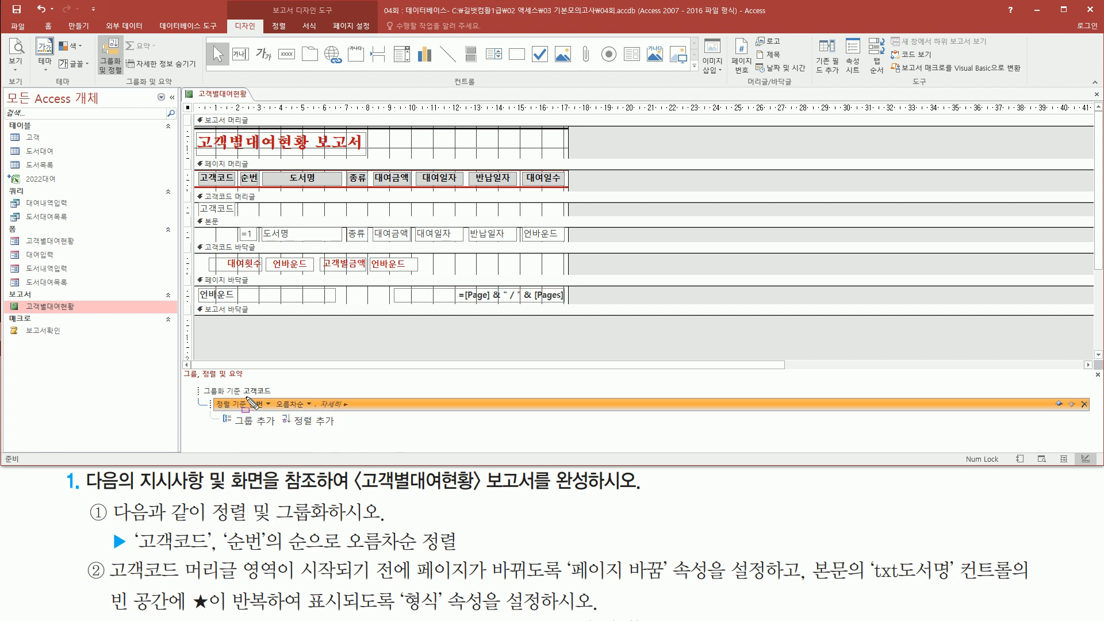
Step: Close the Group, Sort and Total pane
drag(278, 396, 314, 413)
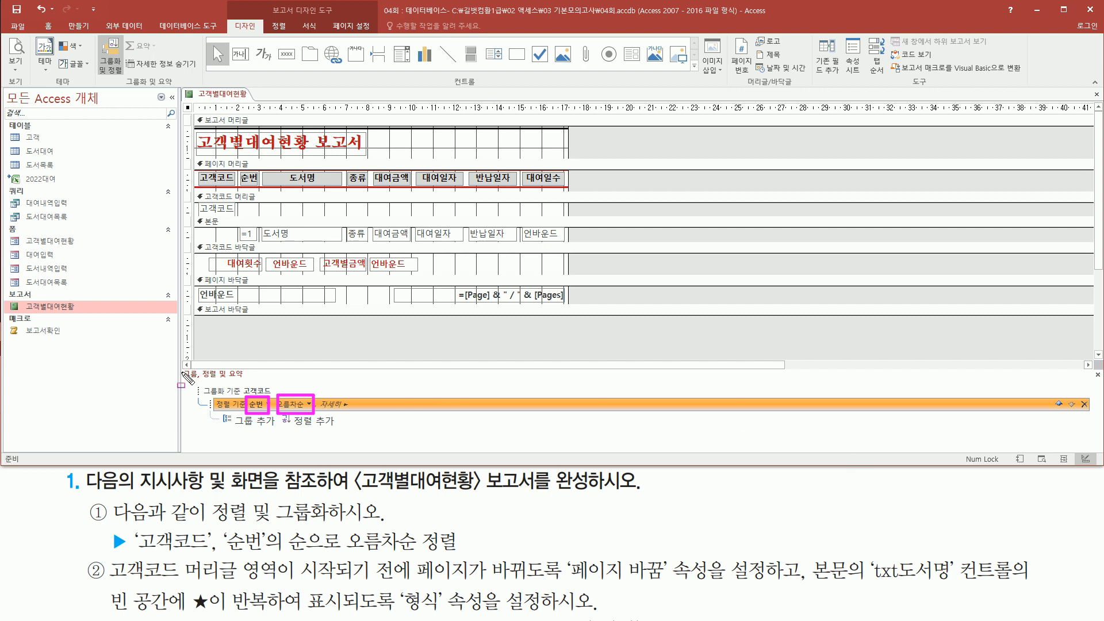
drag(183, 368, 259, 383)
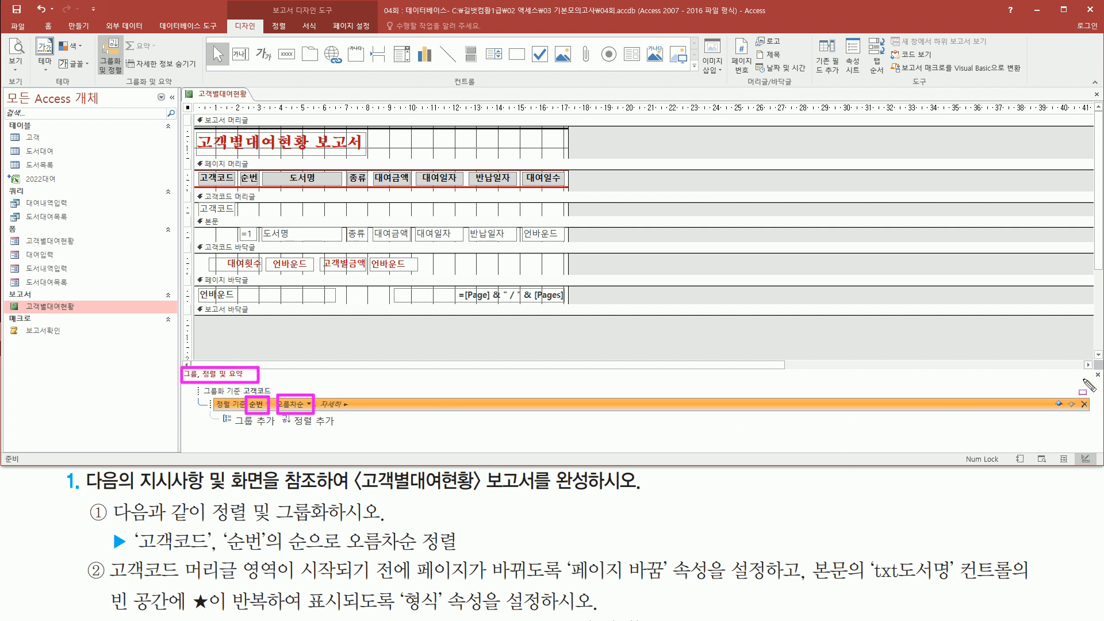
drag(1088, 367, 1100, 381)
key(Escape)
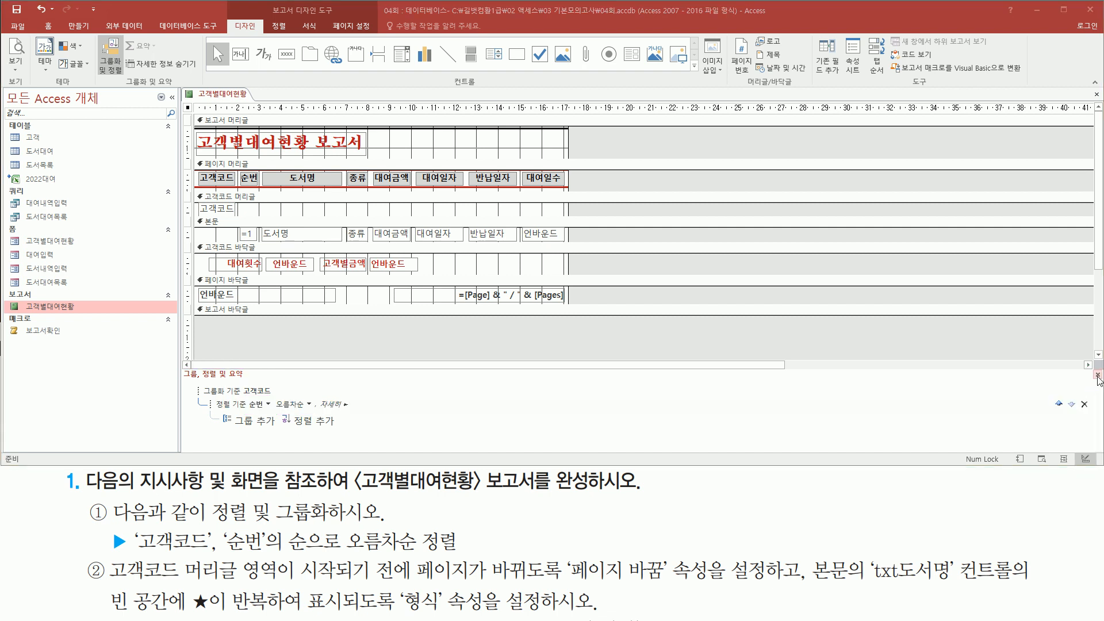
click(1098, 375)
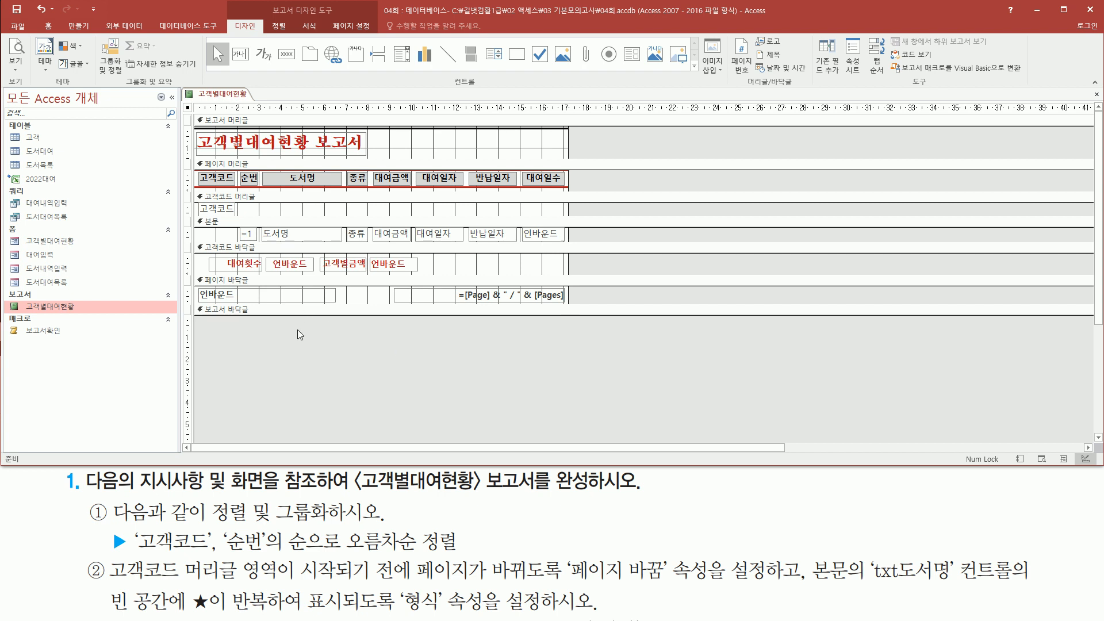
Step: Switch the report to print preview, now starting with customer 170201
right_click(601, 332)
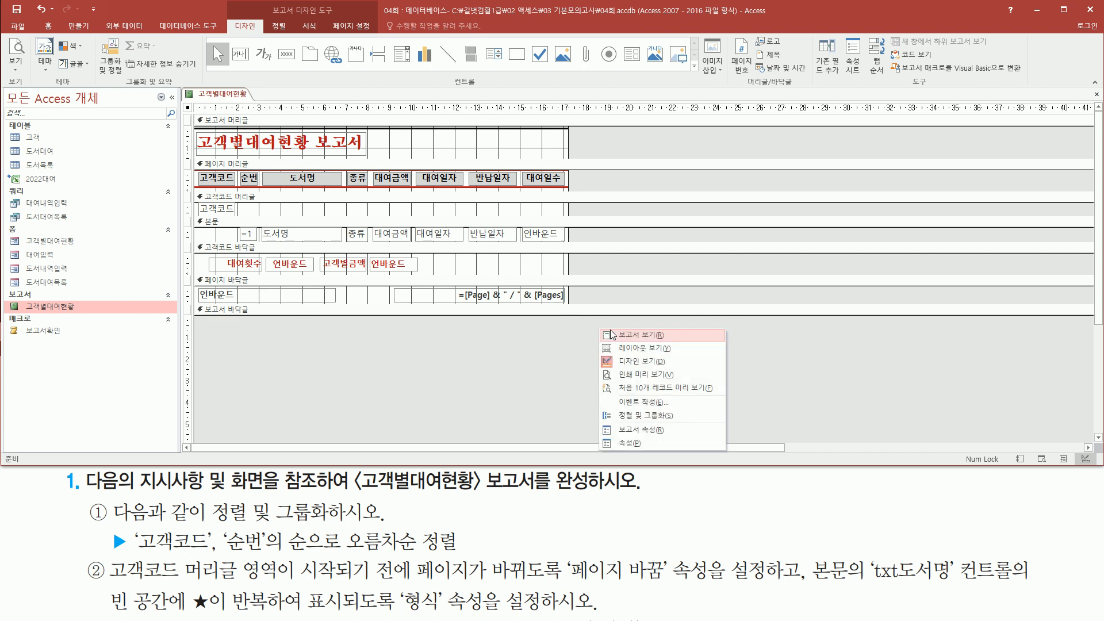
click(628, 377)
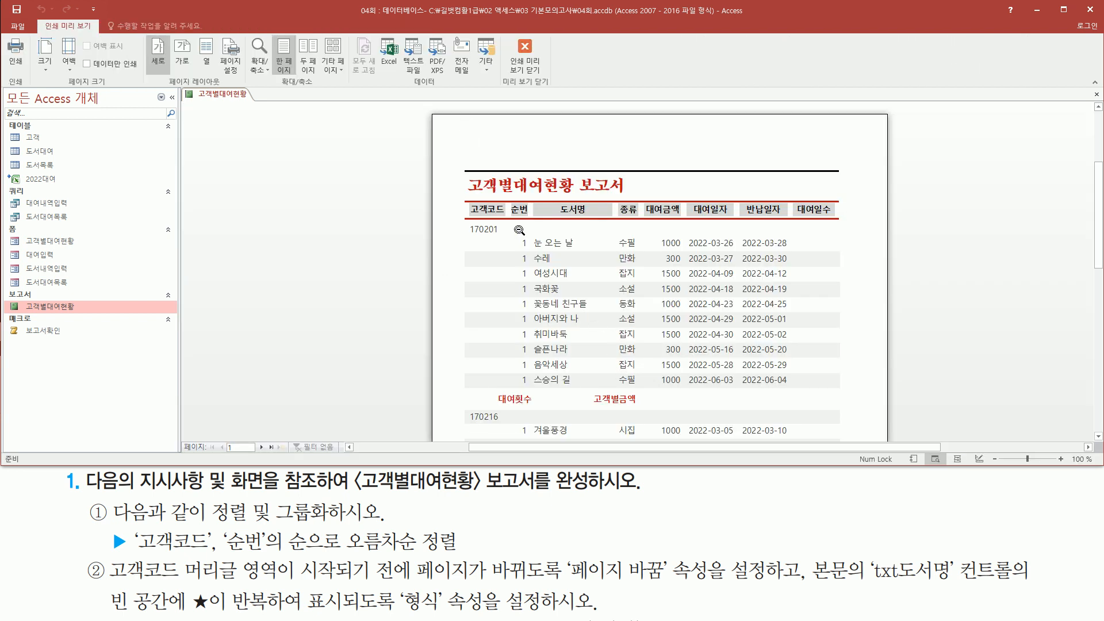
key(ctrl+shift+d)
mouse_move(462, 217)
mouse_down()
mouse_move(471, 236)
mouse_move(504, 237)
mouse_up()
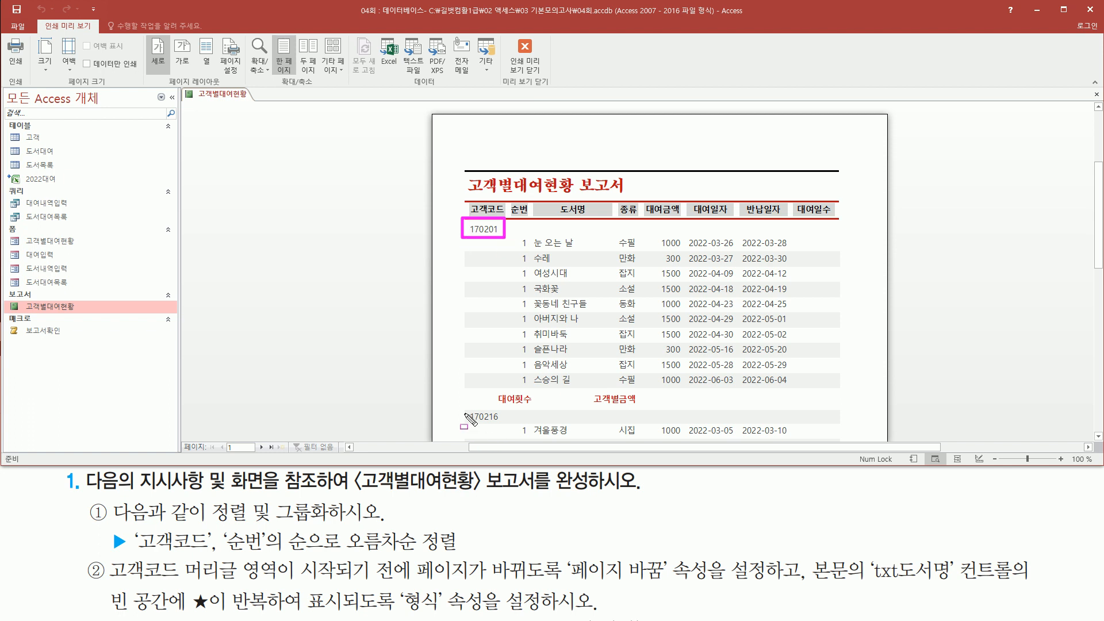
drag(467, 408, 509, 425)
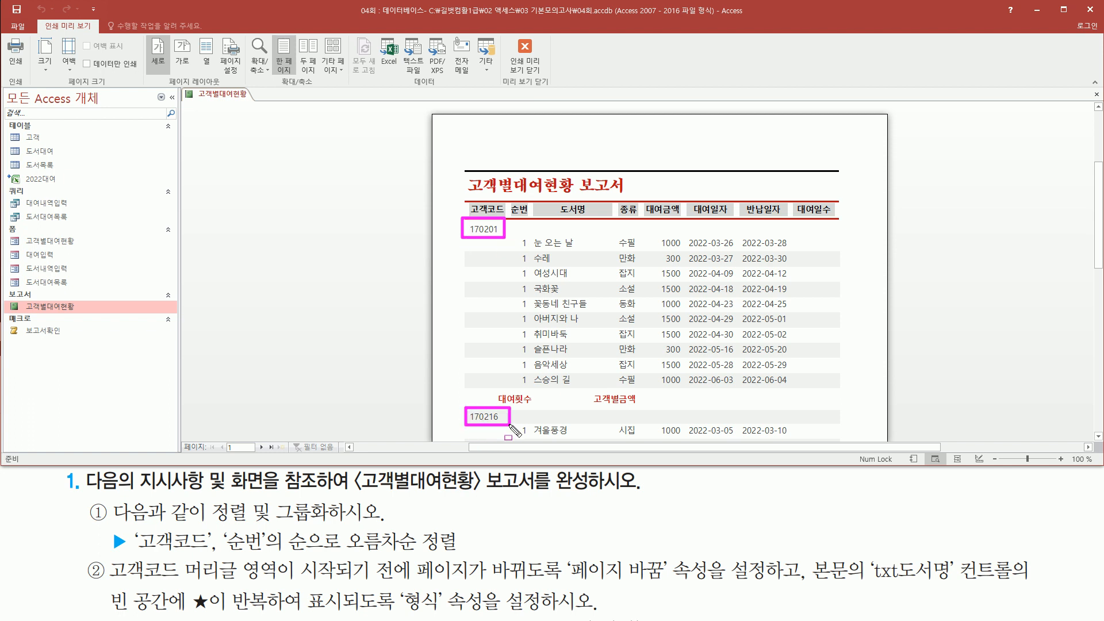
key(Escape)
Step: Scroll through the preview to check the 170216 and 170511 customer groups
scroll(492, 399, down, 5)
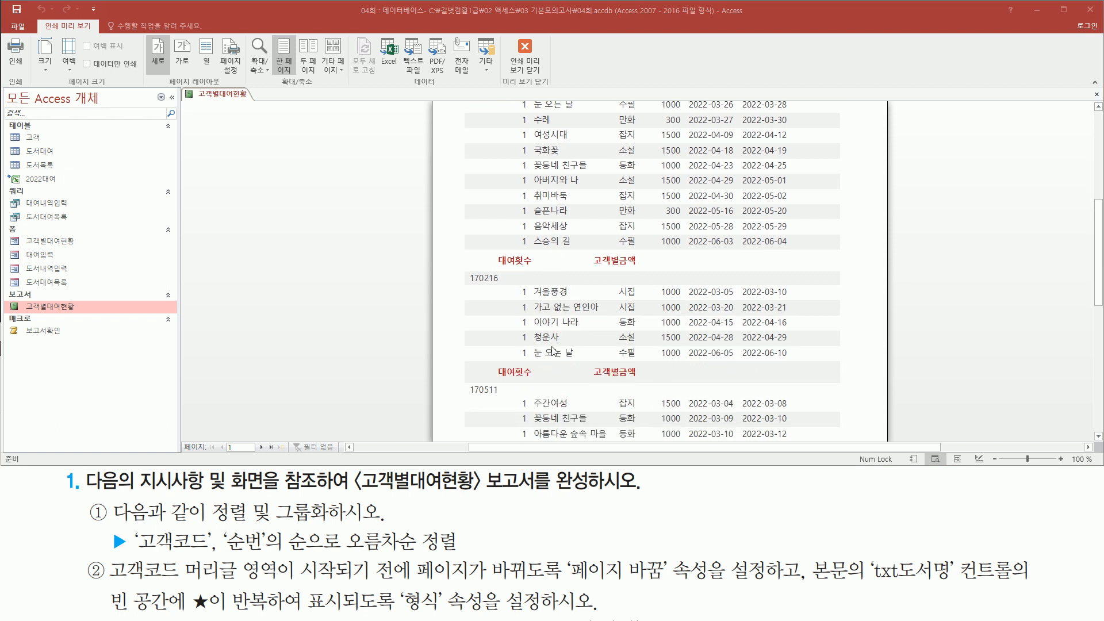
key(ctrl+shift+d)
drag(467, 383, 513, 402)
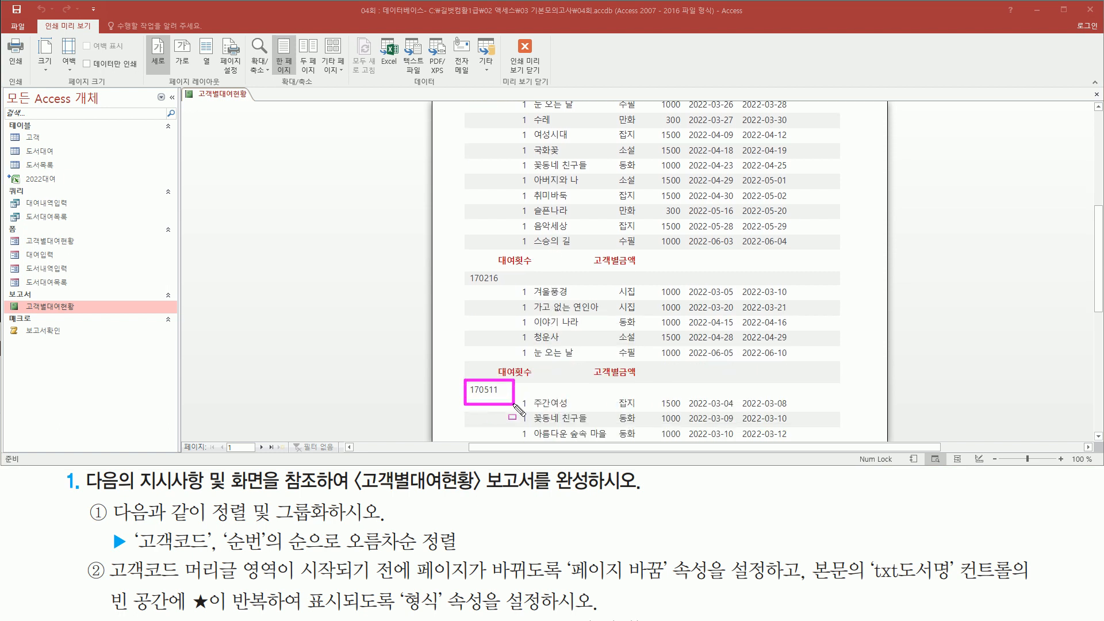
key(Escape)
scroll(520, 397, up, 3)
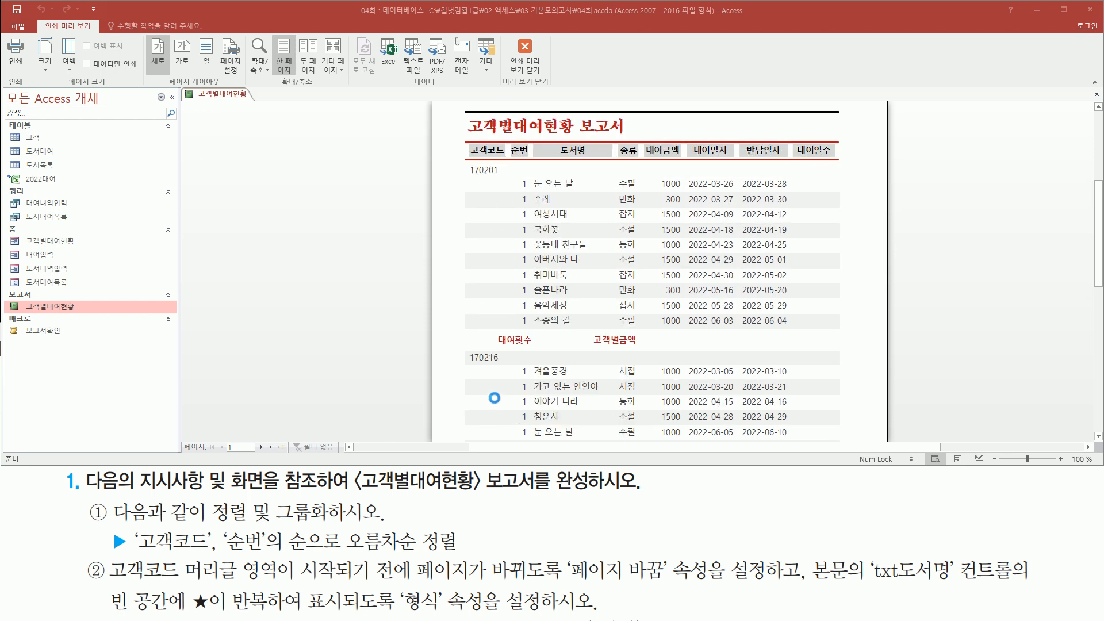
mouse_move(516, 173)
mouse_down()
mouse_move(537, 332)
mouse_move(531, 435)
mouse_up()
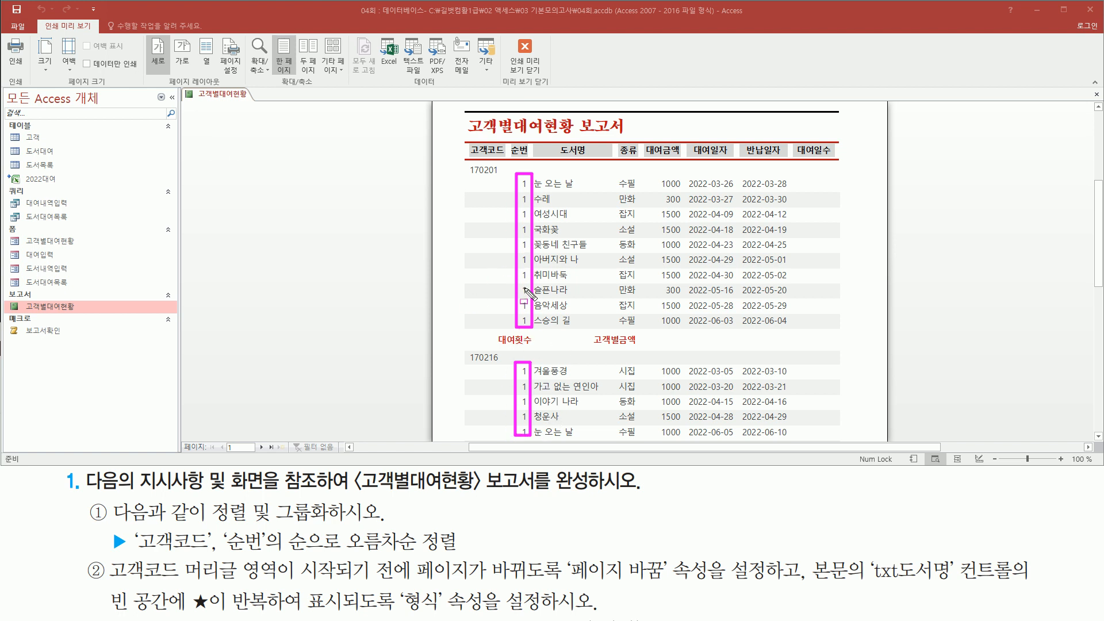
key(Escape)
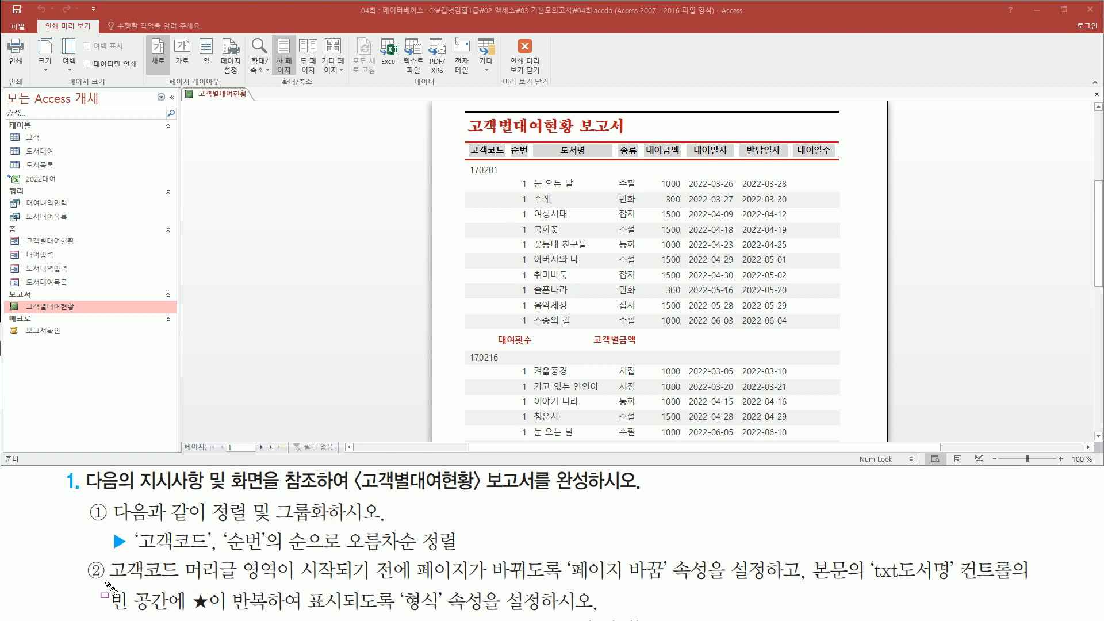
mouse_move(104, 555)
mouse_down()
mouse_move(246, 588)
mouse_move(392, 582)
mouse_move(552, 595)
mouse_move(667, 584)
mouse_up()
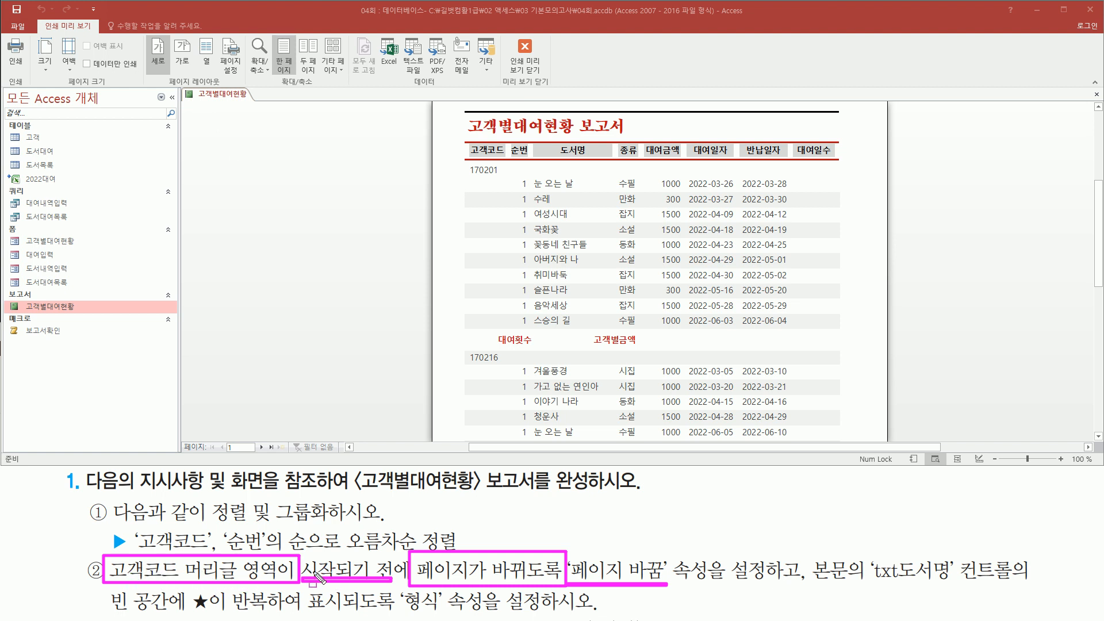
Step: Switch the 고객별대여현황 report from print preview back to Design View
right_click(307, 168)
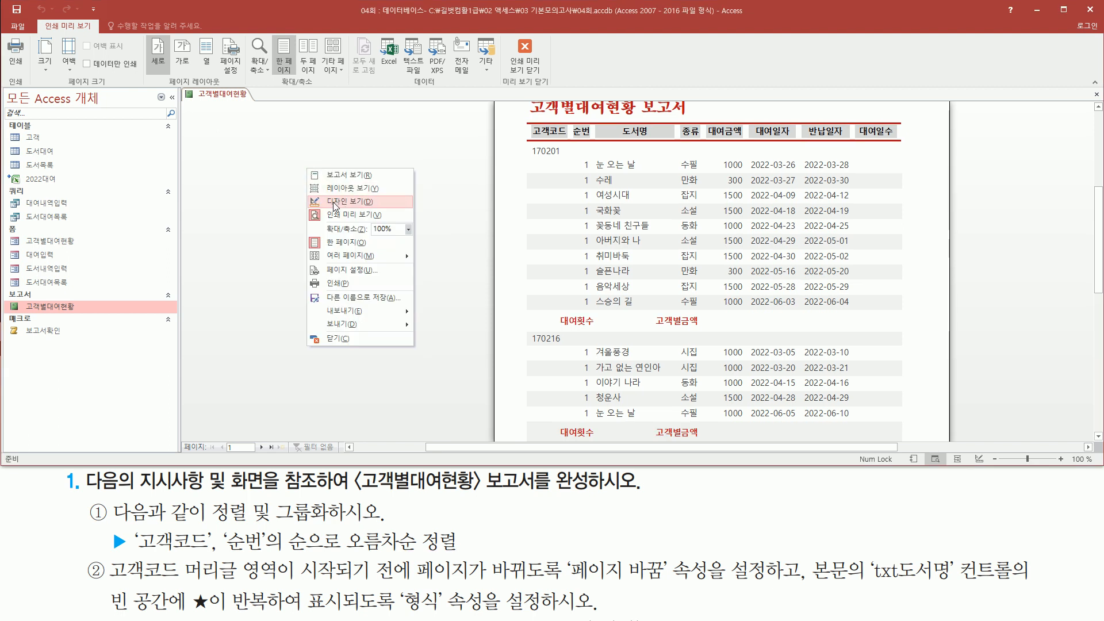
click(352, 201)
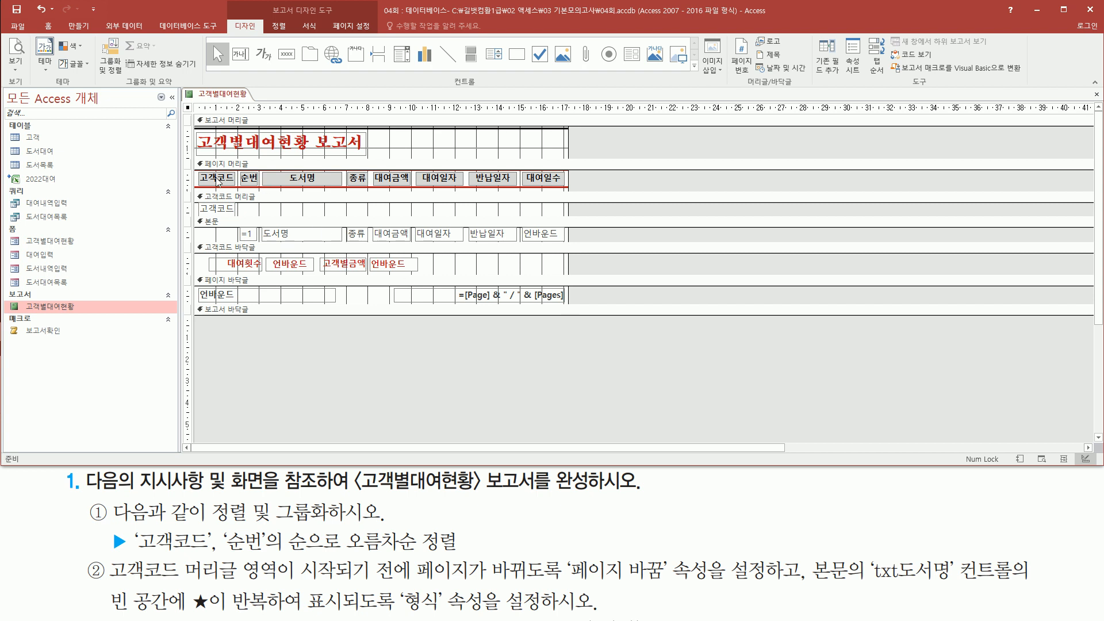
mouse_move(104, 557)
mouse_down()
mouse_move(145, 583)
mouse_move(282, 586)
mouse_up()
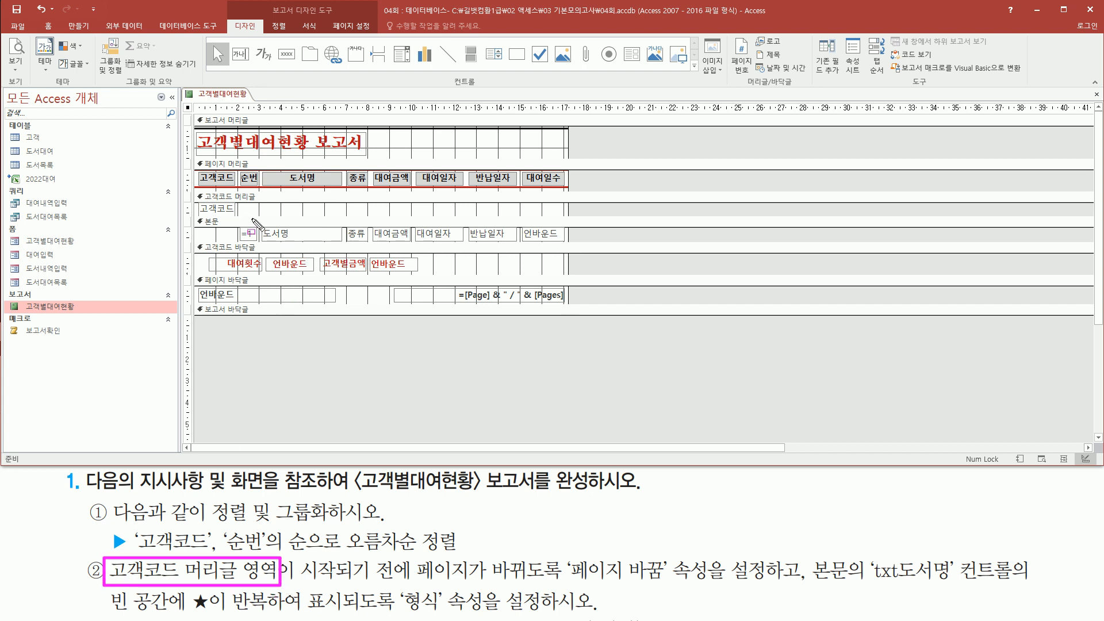
Step: Select the 고객코드 머리글 section and open its property sheet
drag(194, 194, 573, 220)
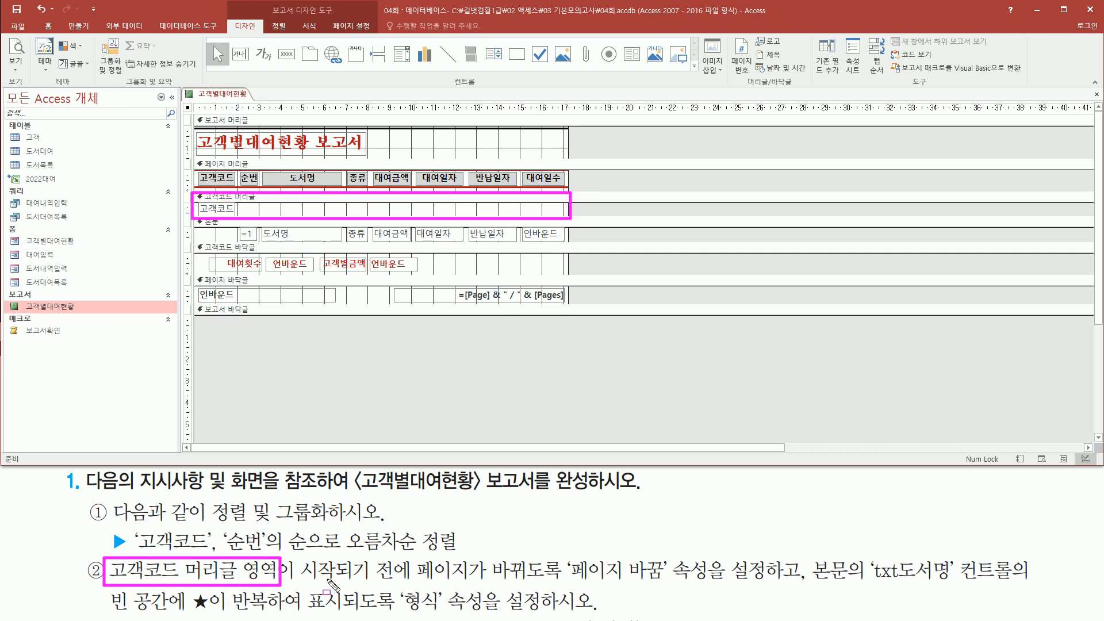
mouse_move(561, 584)
mouse_down()
mouse_move(650, 586)
mouse_move(668, 556)
mouse_up()
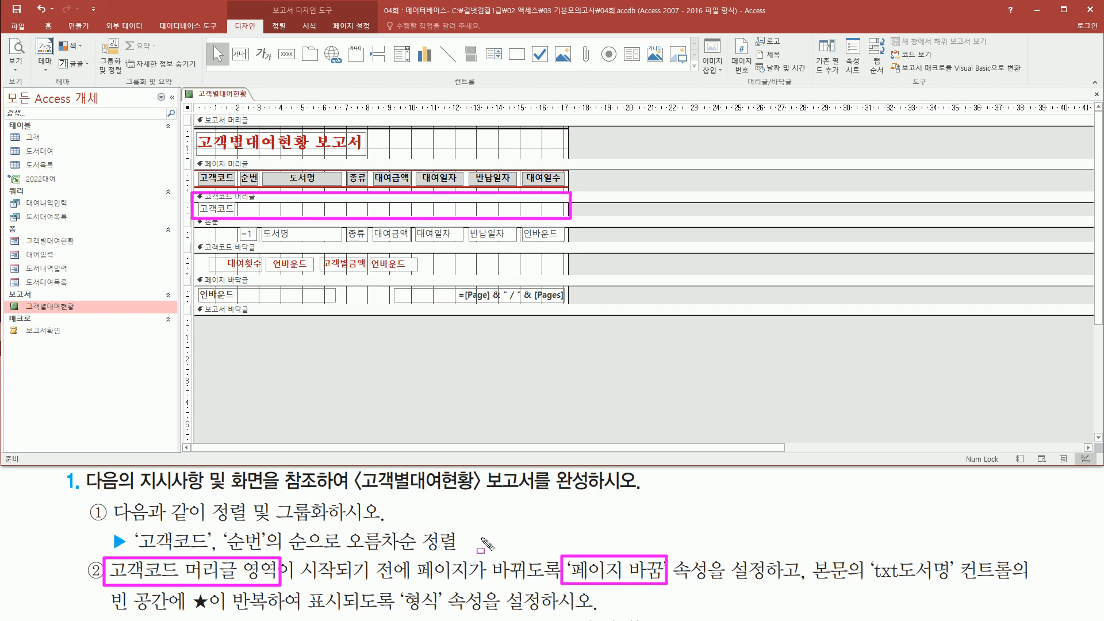
key(Escape)
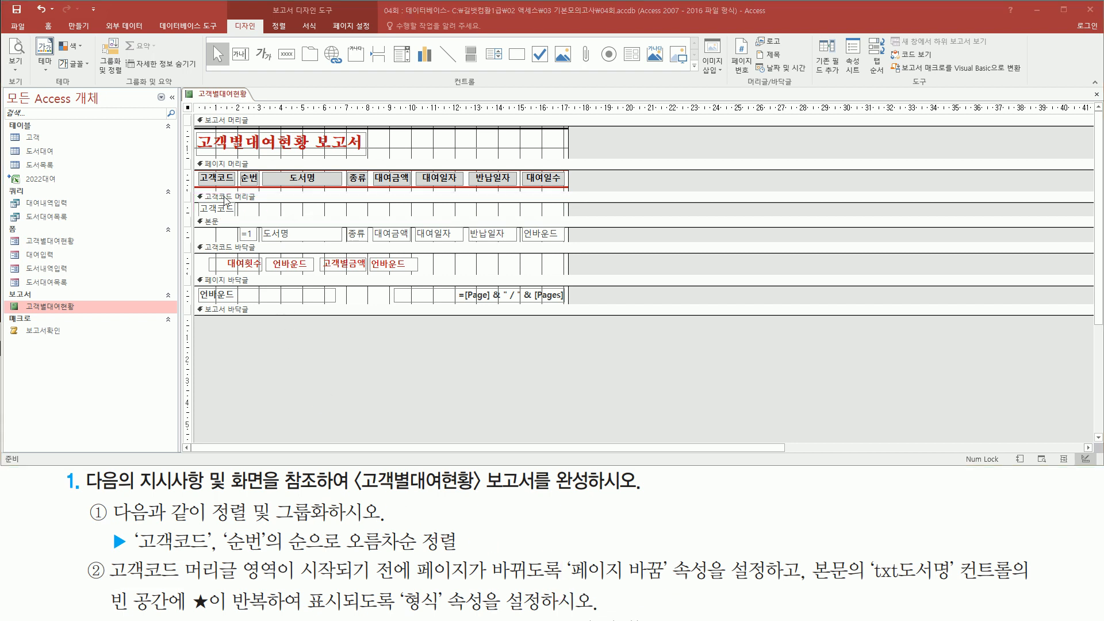
click(224, 198)
double_click(246, 197)
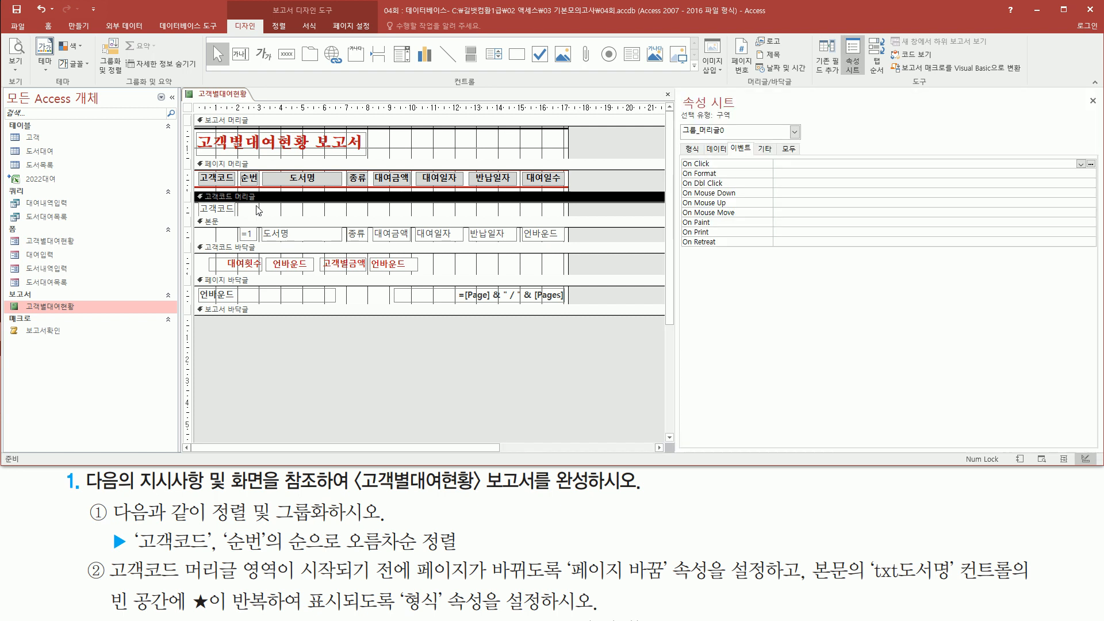
key(ctrl+2)
Step: Show the section's 형식 properties, where 페이지 바꿈 reads 없음
drag(679, 93, 742, 108)
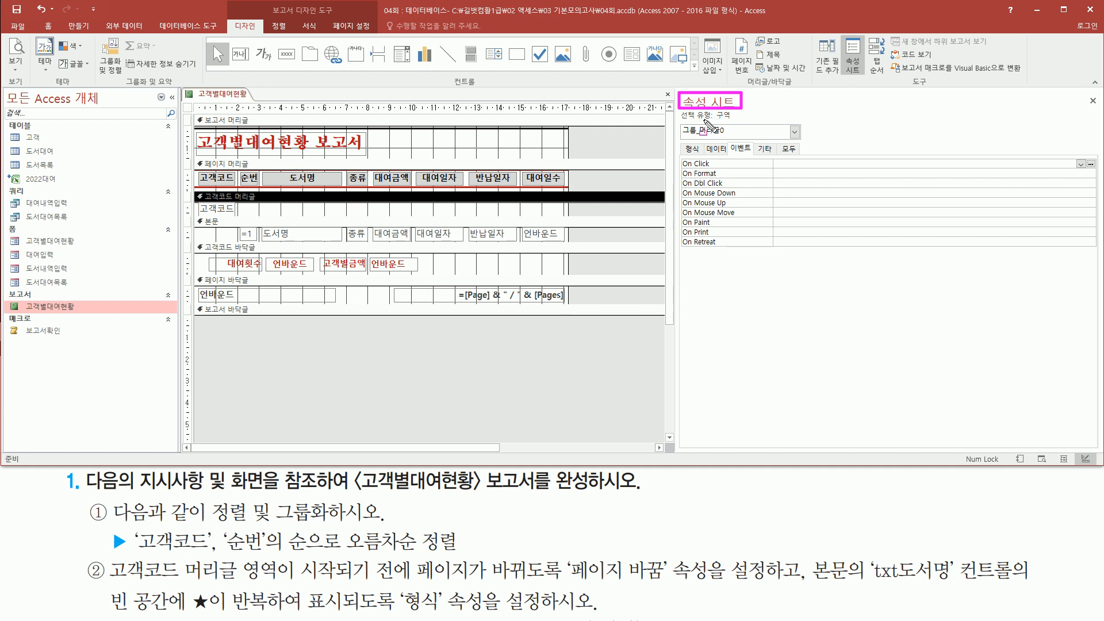
drag(681, 121, 739, 121)
drag(684, 137, 726, 137)
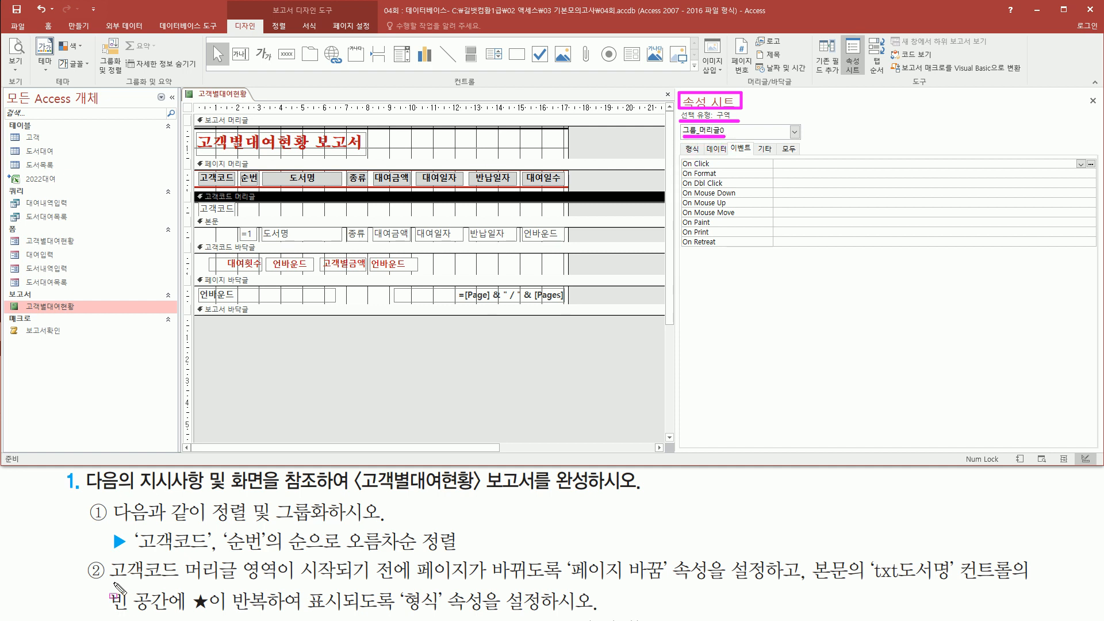
drag(111, 582, 567, 585)
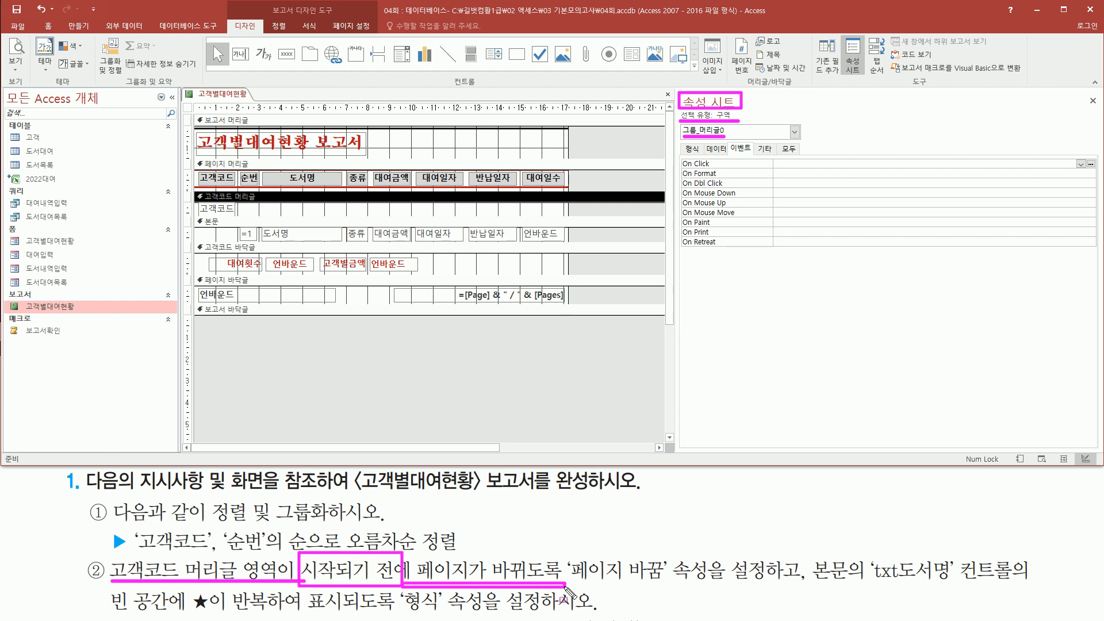
drag(680, 142, 704, 156)
key(Escape)
click(693, 150)
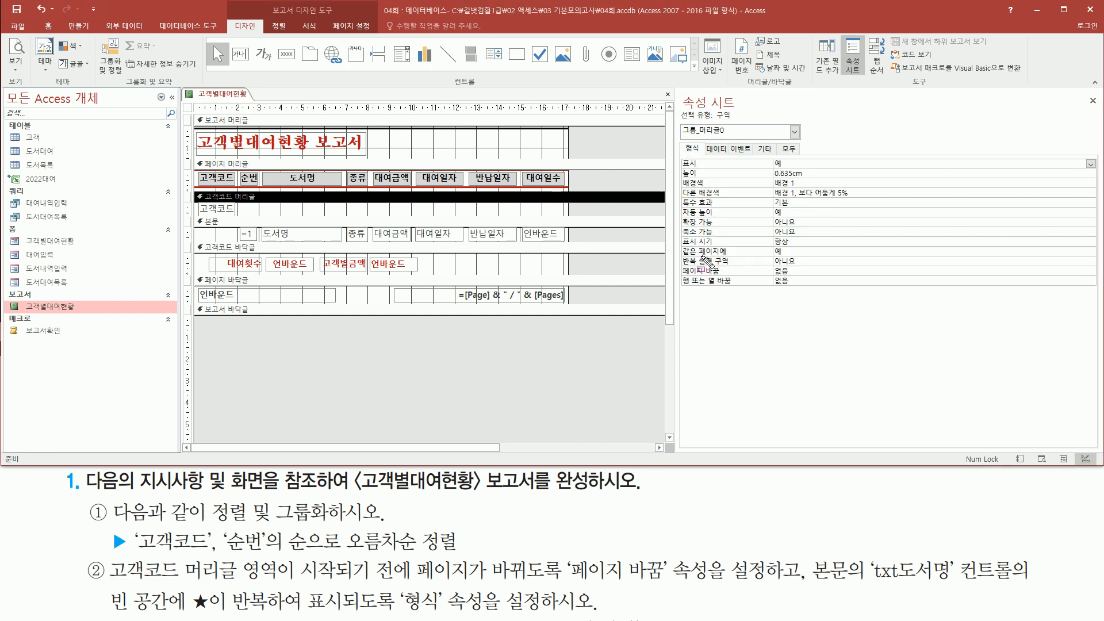
mouse_move(680, 259)
mouse_down()
mouse_move(735, 282)
mouse_move(804, 276)
mouse_up()
Step: Set the 고객코드 머리글 section's 페이지 바꿈 property to 구역 전
key(Escape)
click(940, 270)
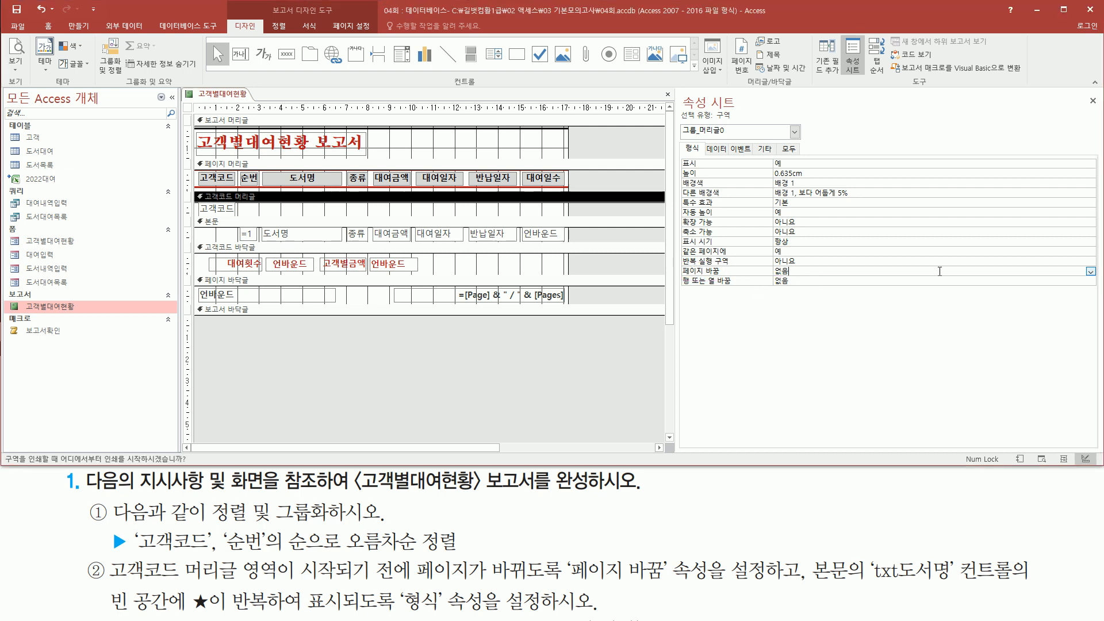
click(1091, 272)
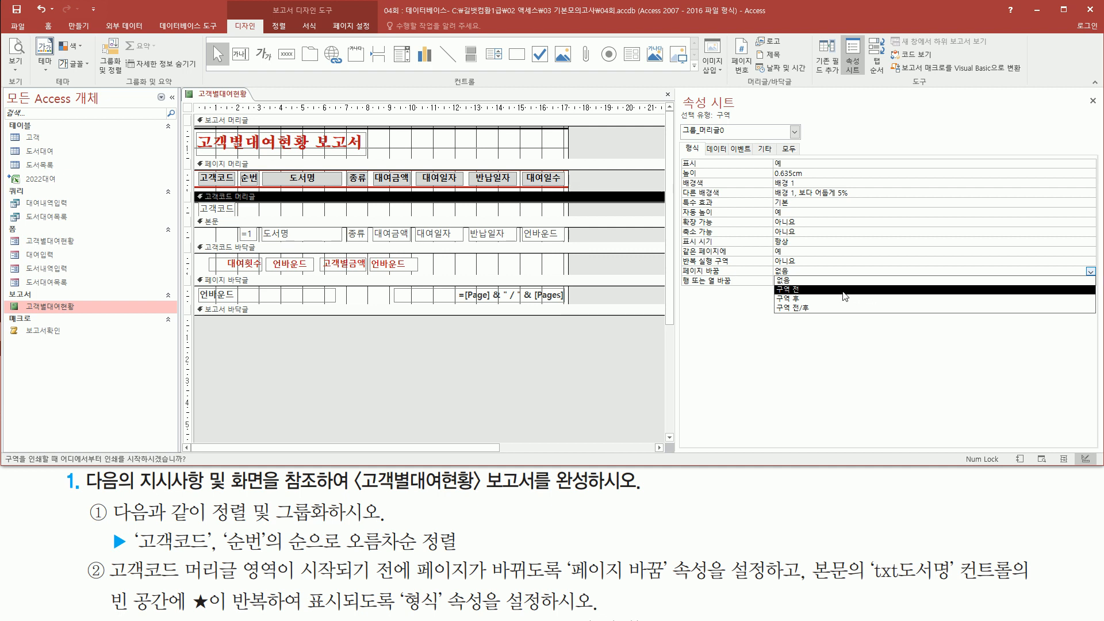
click(843, 290)
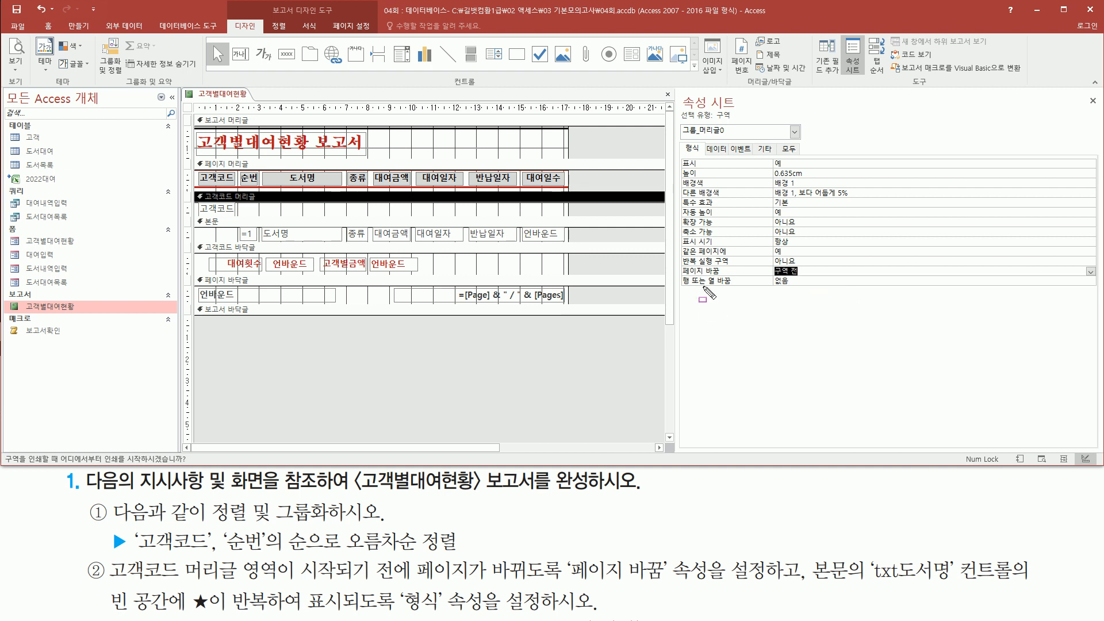
mouse_move(679, 111)
mouse_down()
mouse_move(704, 141)
mouse_move(751, 145)
mouse_up()
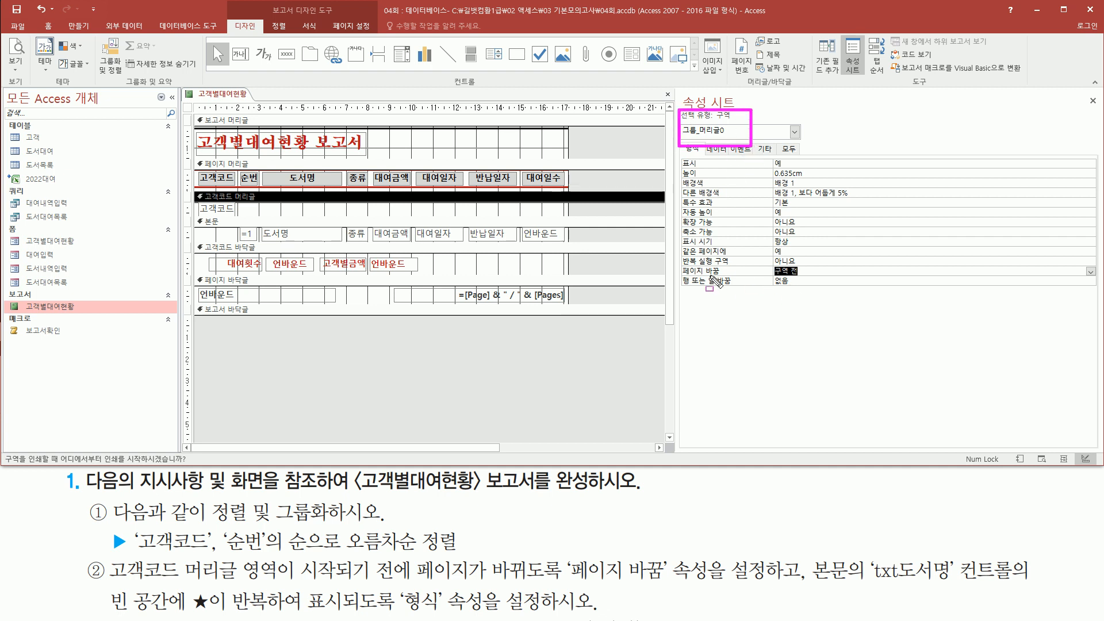
drag(683, 277, 809, 277)
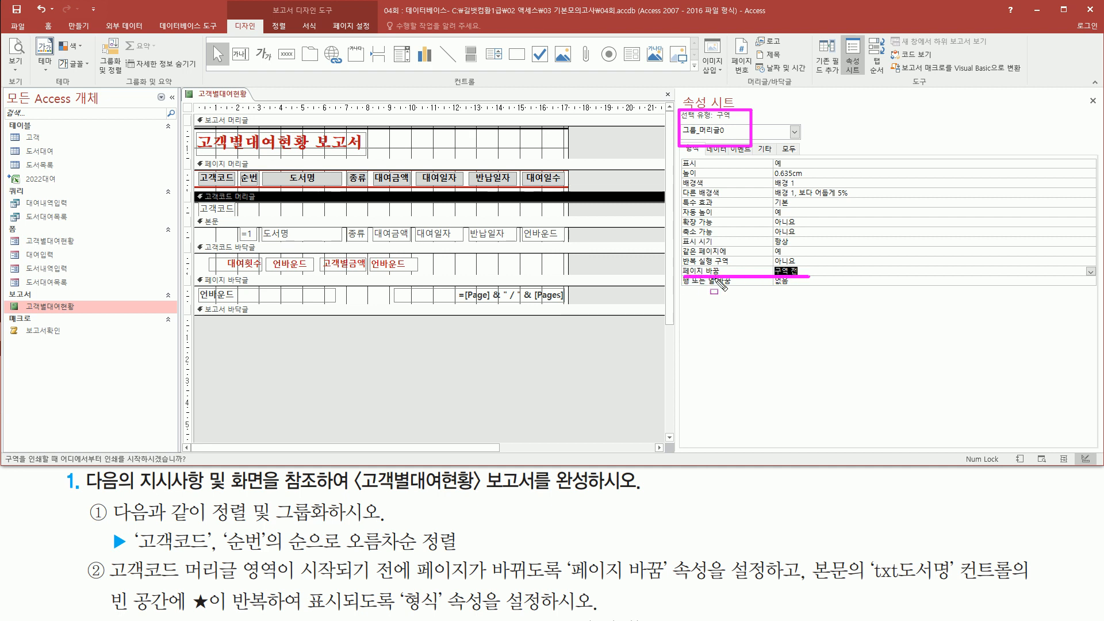
mouse_move(799, 540)
mouse_down()
mouse_move(800, 601)
mouse_move(846, 582)
mouse_move(949, 597)
mouse_move(1014, 590)
mouse_up()
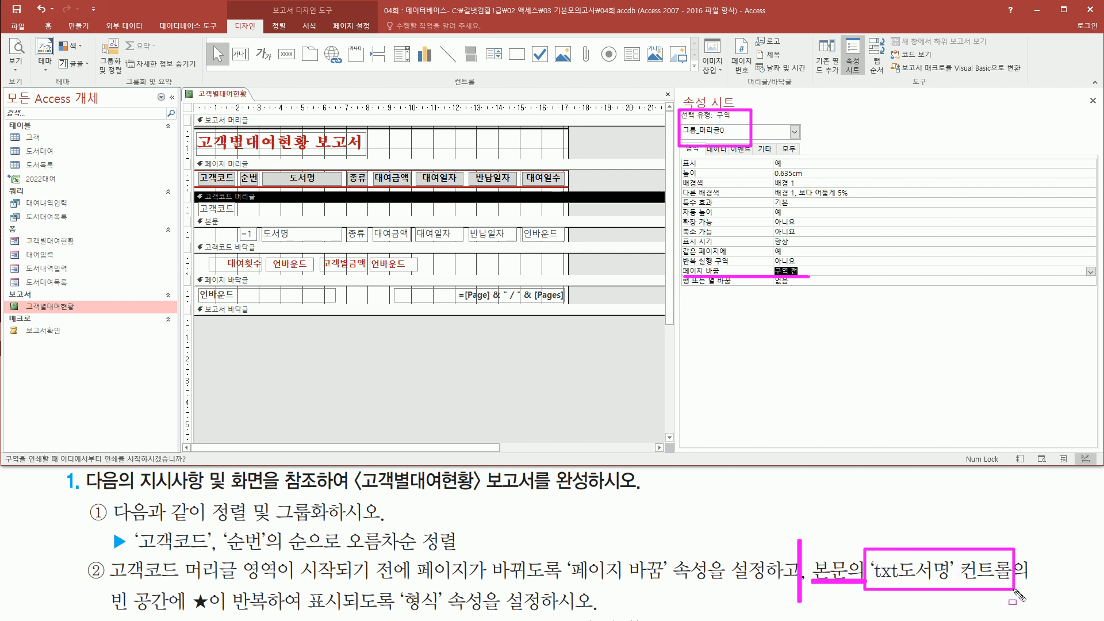
drag(195, 214, 568, 246)
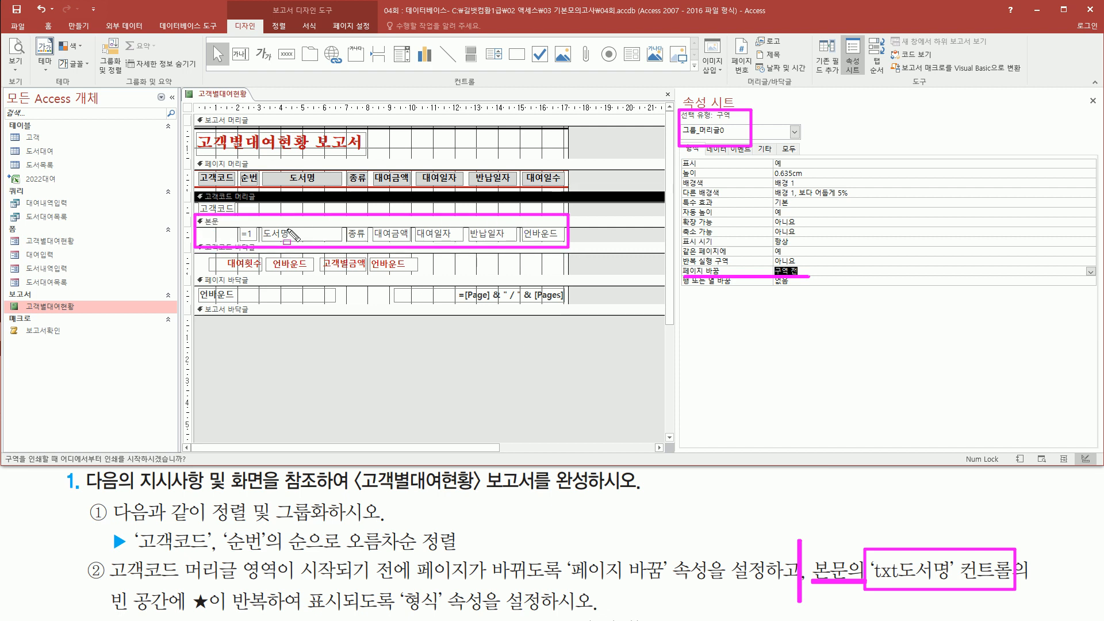
drag(261, 228, 341, 238)
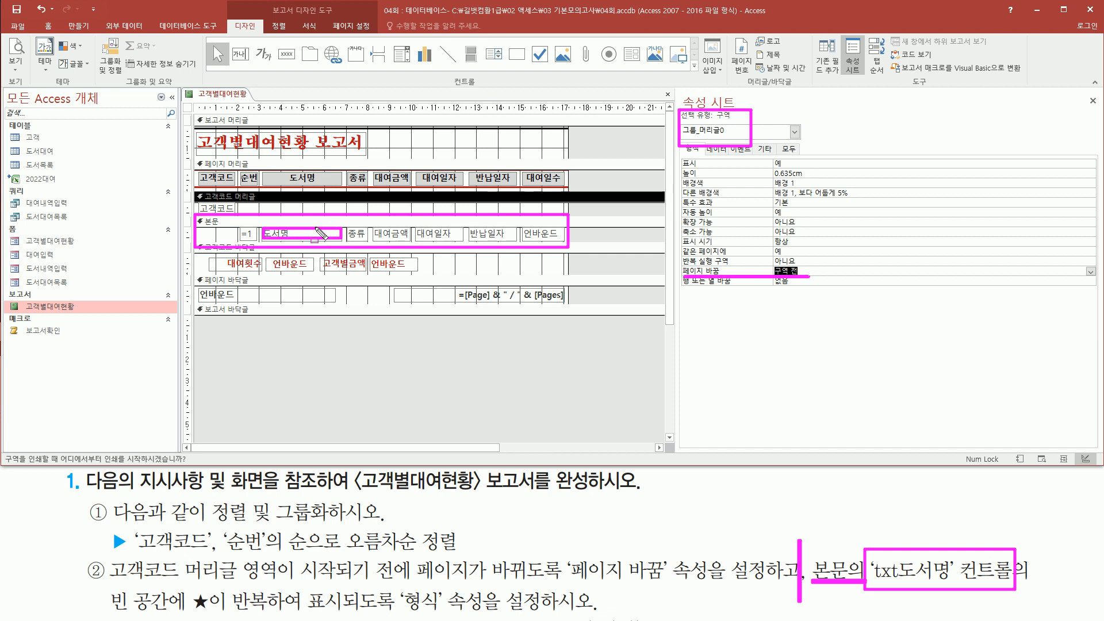
drag(106, 611, 447, 619)
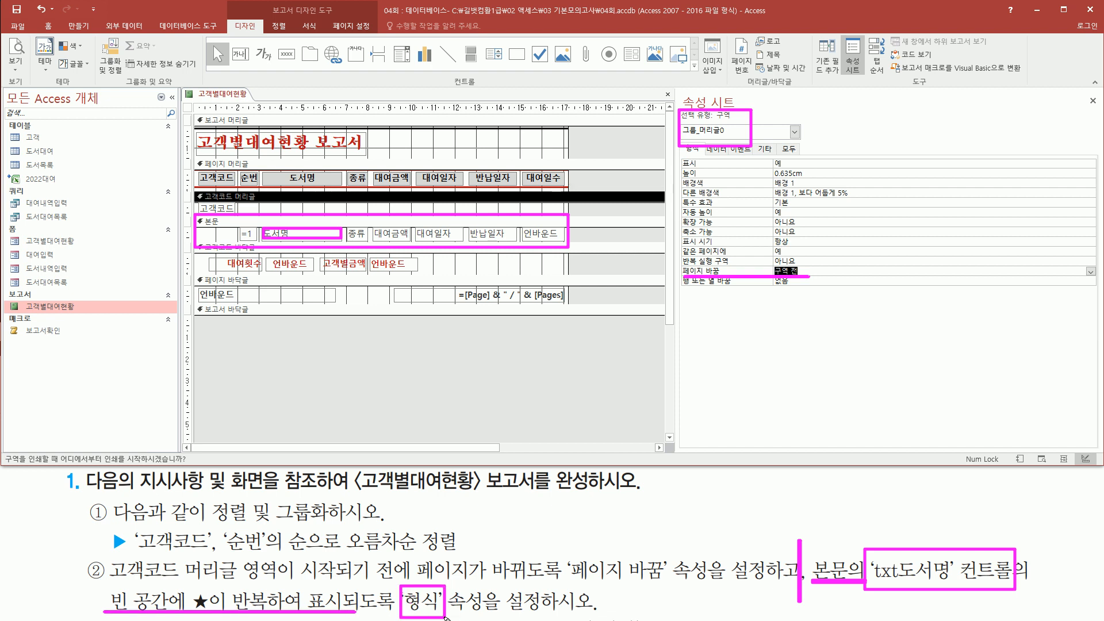
key(Escape)
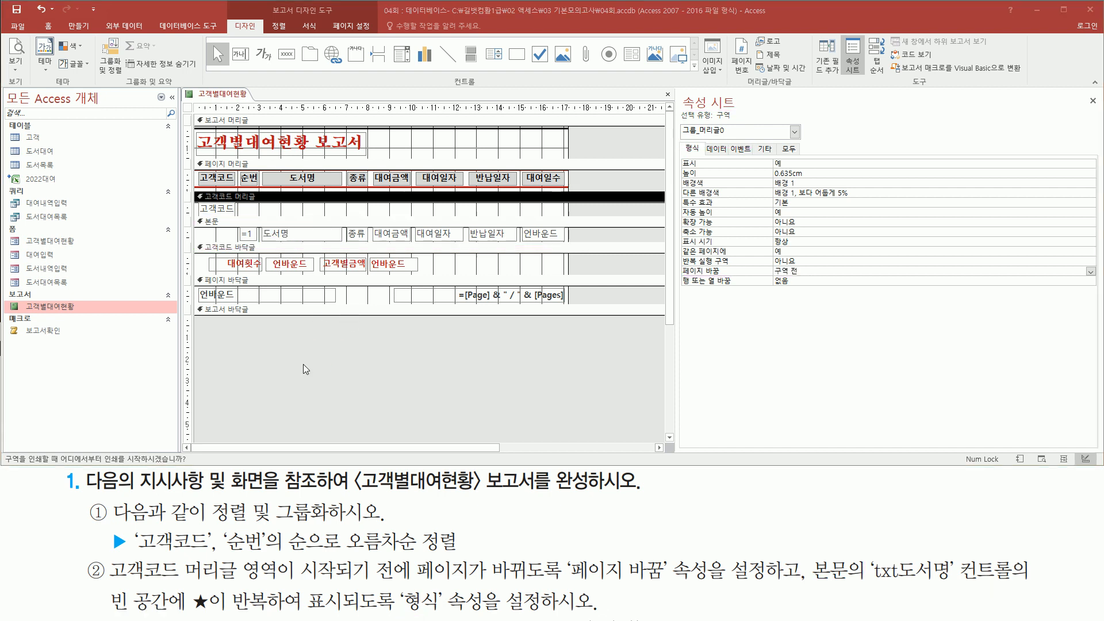
Step: Switch the 고객별대여현황 report to print preview
click(301, 348)
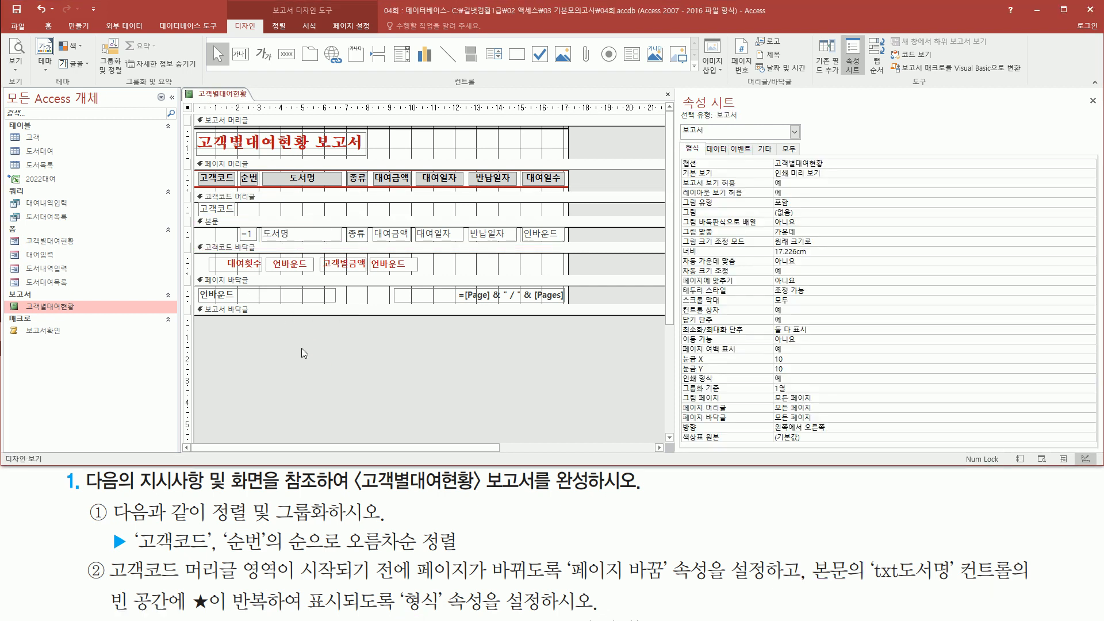
right_click(302, 347)
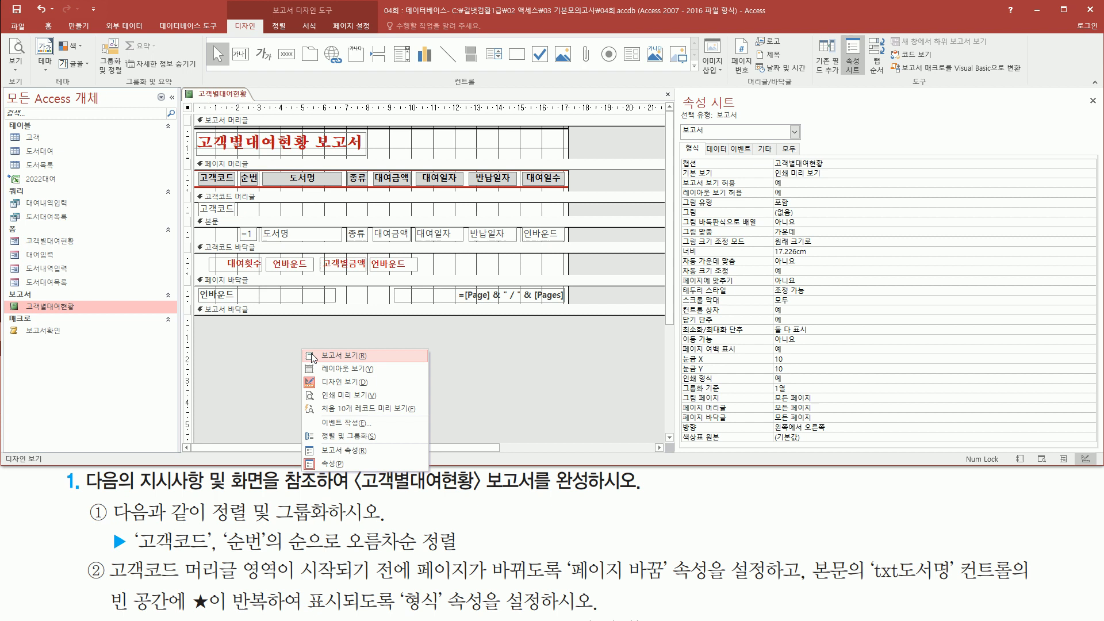
click(343, 397)
scroll(574, 297, up, 1)
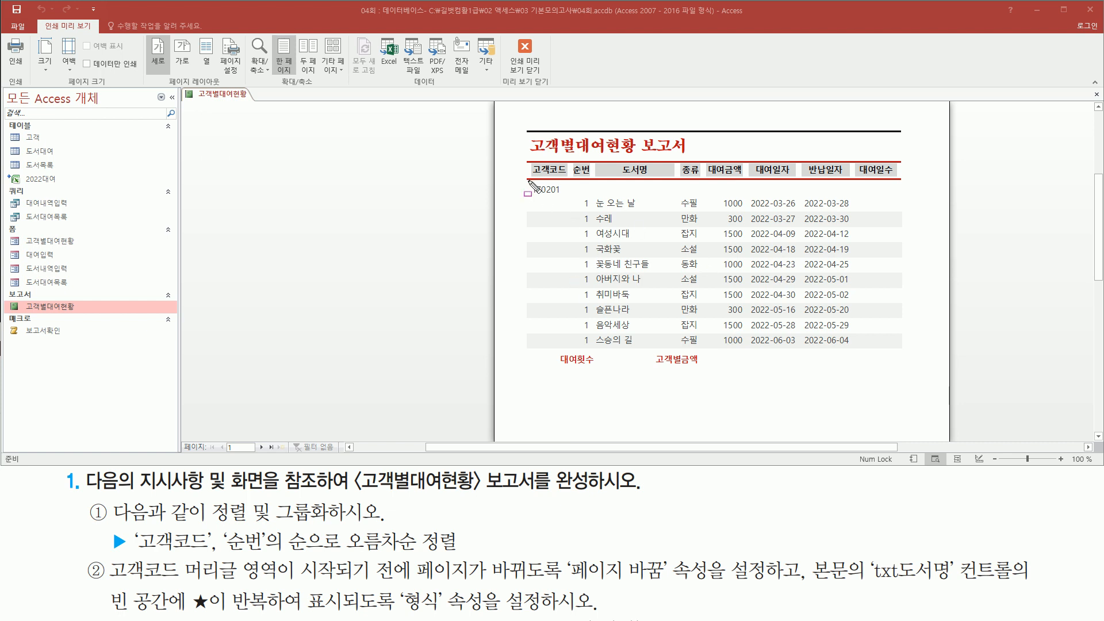
mouse_move(522, 182)
mouse_down()
mouse_move(564, 369)
mouse_move(923, 382)
mouse_move(919, 372)
mouse_up()
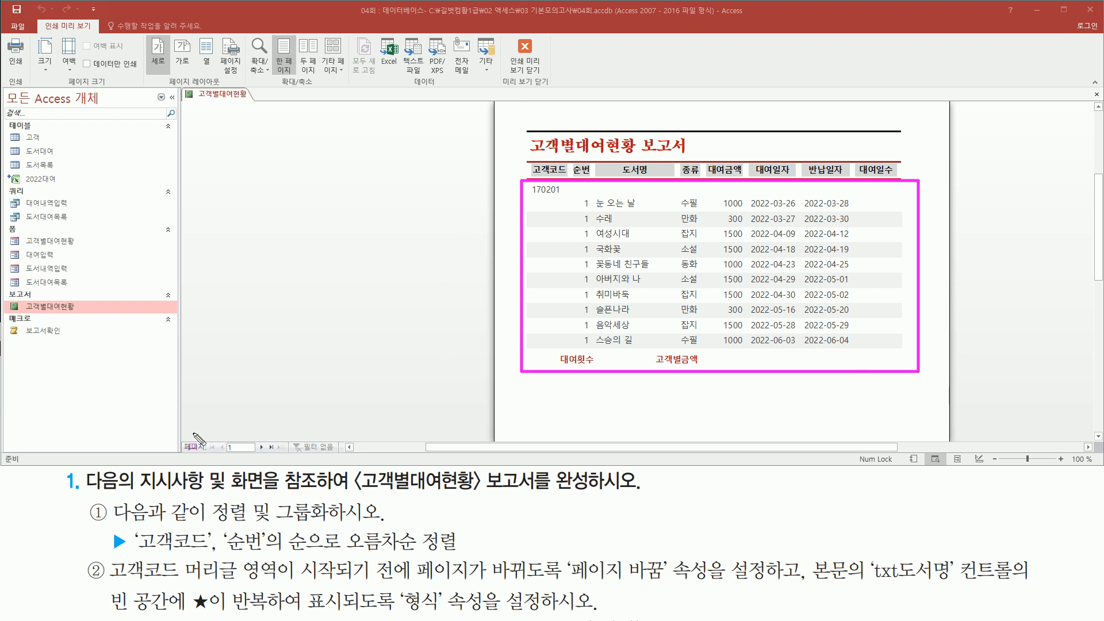
drag(182, 436, 283, 456)
Step: Page through to pages 2 and 3, each holding one customer's rentals
click(261, 447)
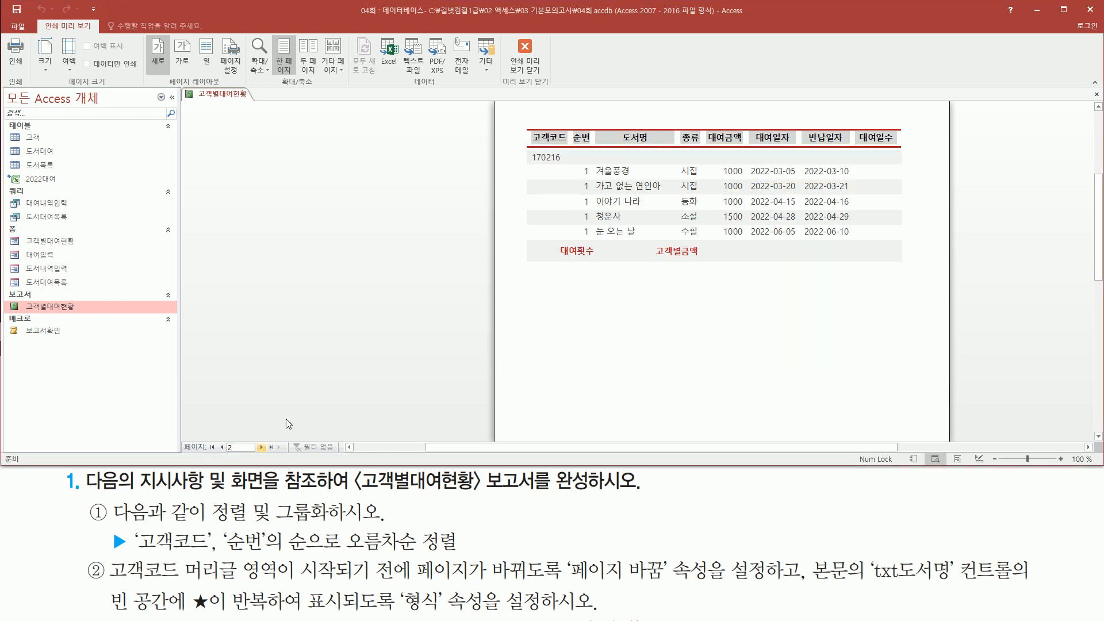
mouse_move(509, 126)
mouse_down()
mouse_move(935, 286)
mouse_move(920, 270)
mouse_up()
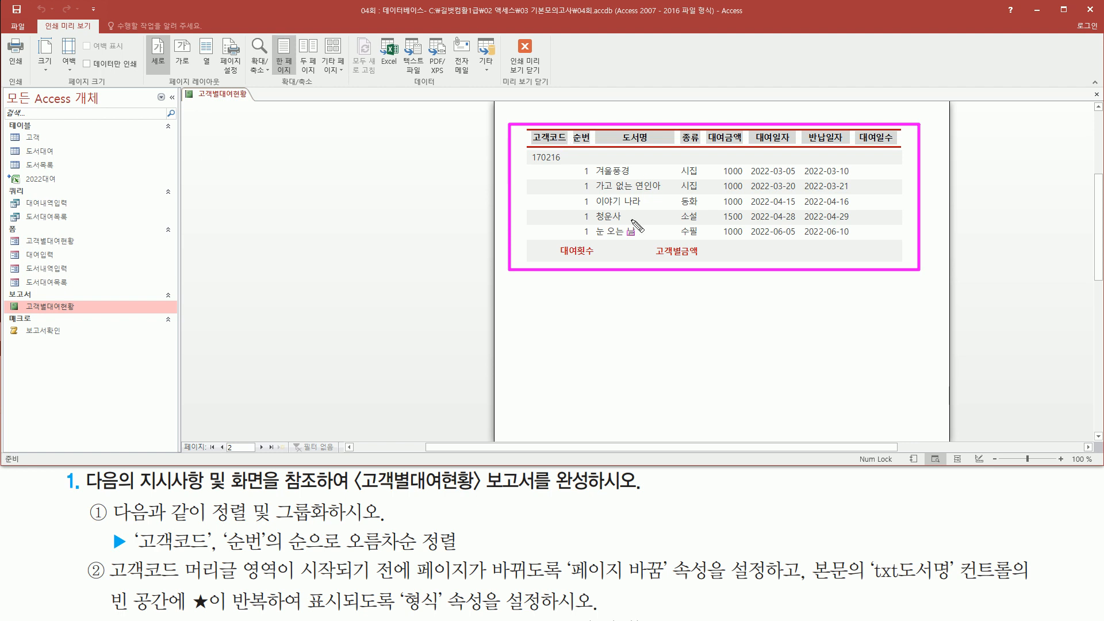
key(Escape)
click(262, 447)
key(ctrl+2)
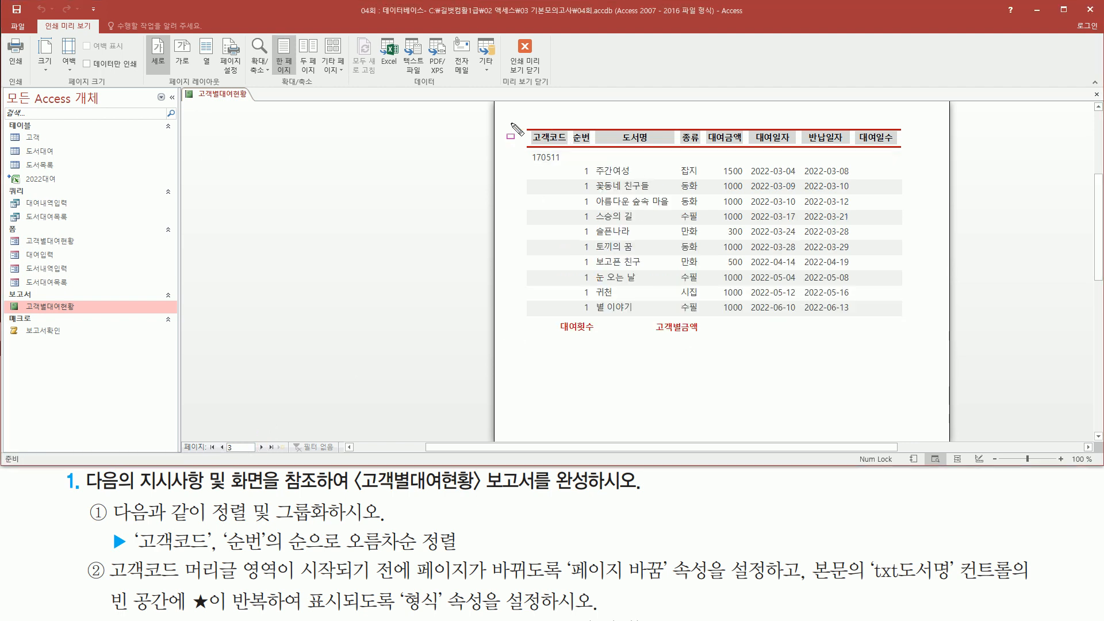
mouse_move(514, 122)
mouse_down()
mouse_move(741, 315)
mouse_move(911, 340)
mouse_up()
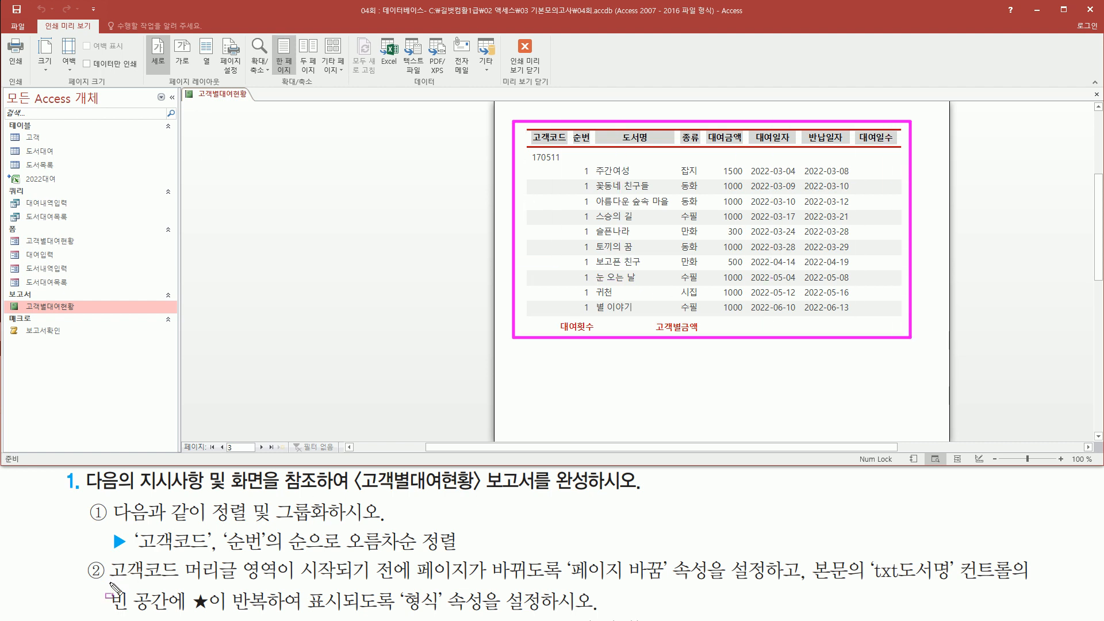
mouse_move(109, 583)
mouse_down()
mouse_move(270, 580)
mouse_move(280, 559)
mouse_move(562, 582)
mouse_up()
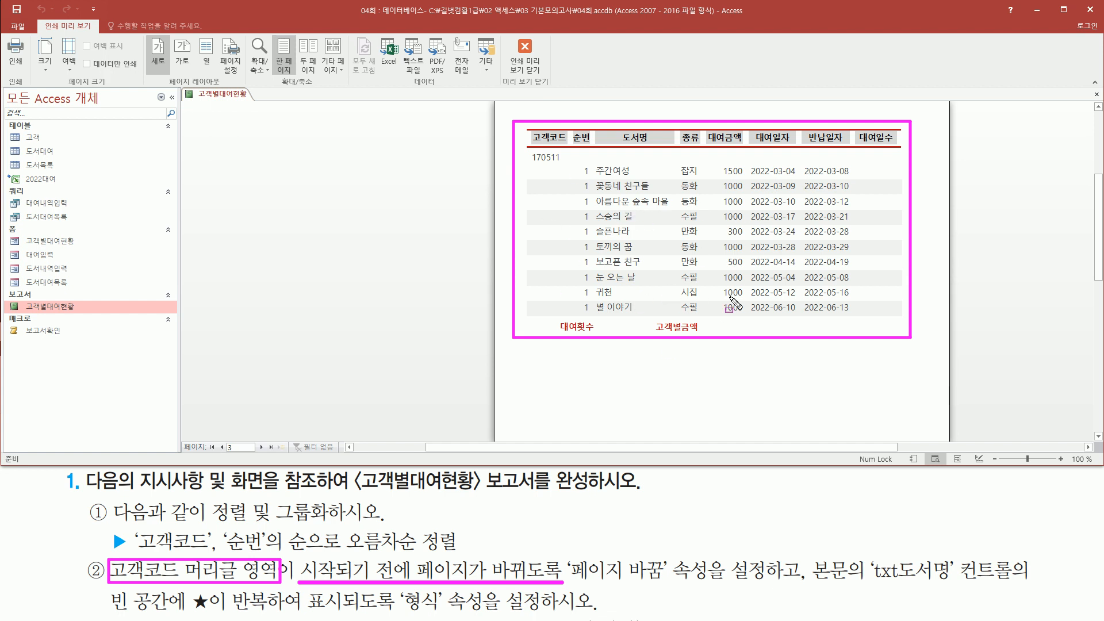
mouse_move(870, 554)
mouse_down()
mouse_move(931, 591)
mouse_move(958, 590)
mouse_up()
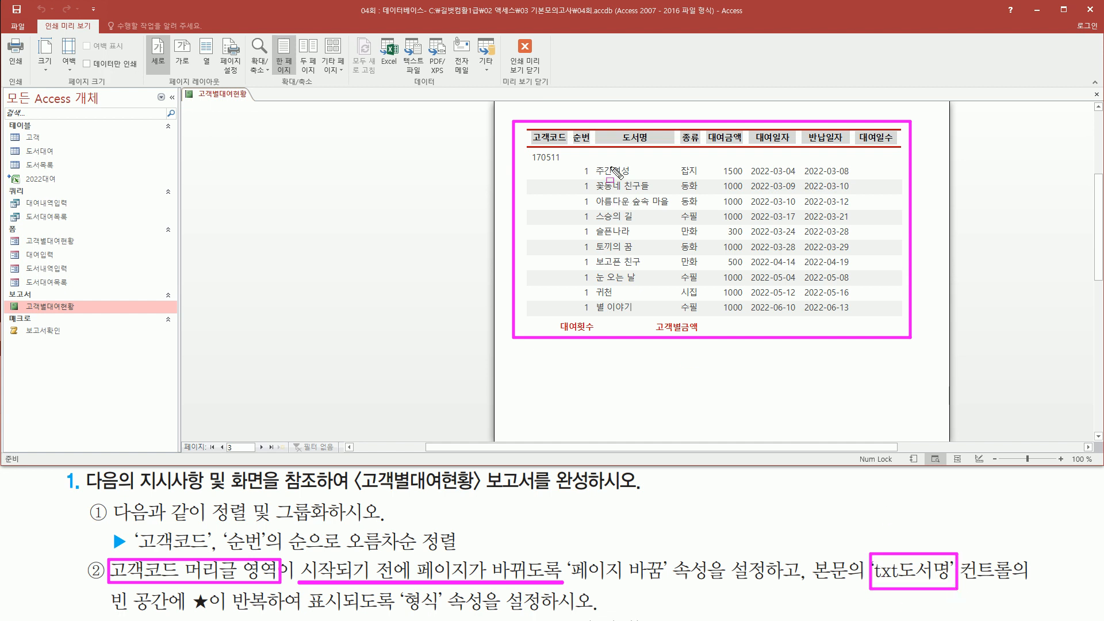
mouse_move(589, 161)
mouse_down()
mouse_move(630, 289)
mouse_move(679, 316)
mouse_up()
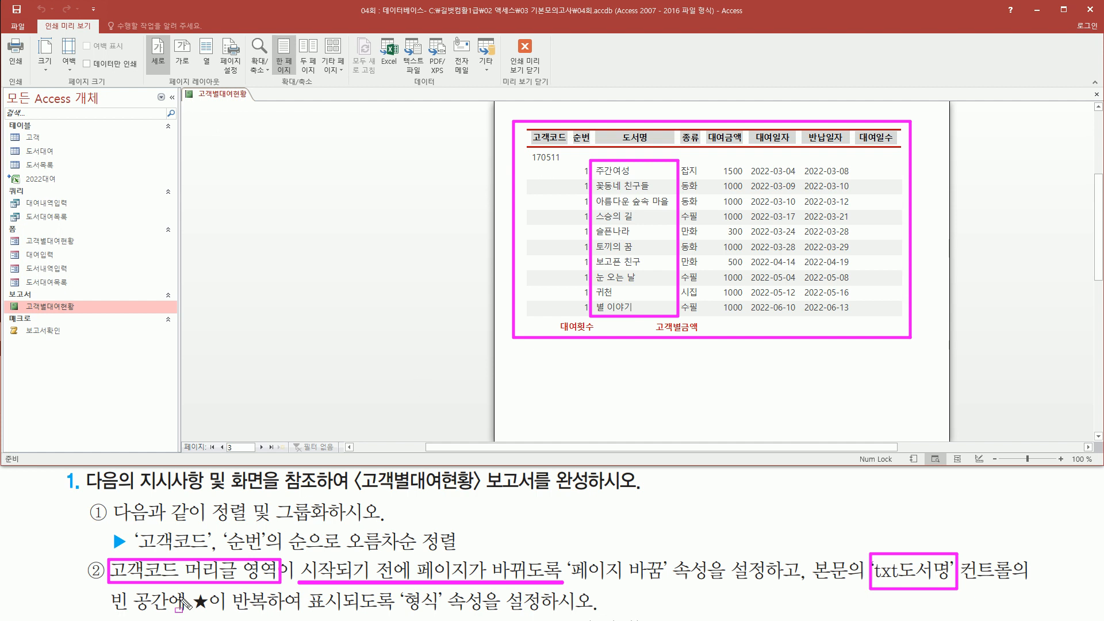
drag(109, 611, 266, 610)
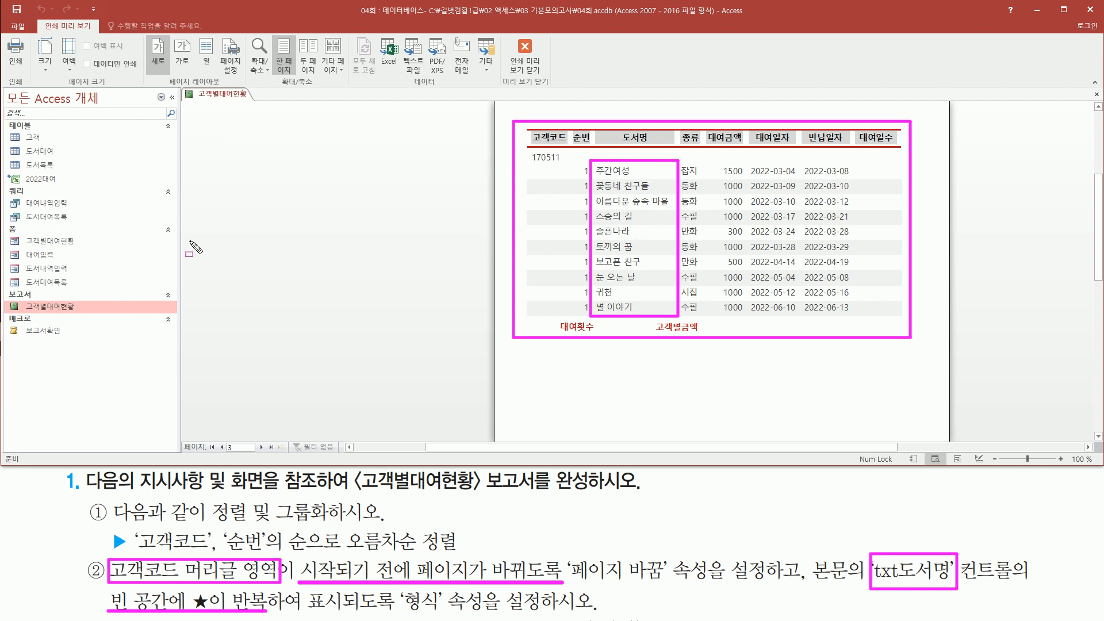
key(Escape)
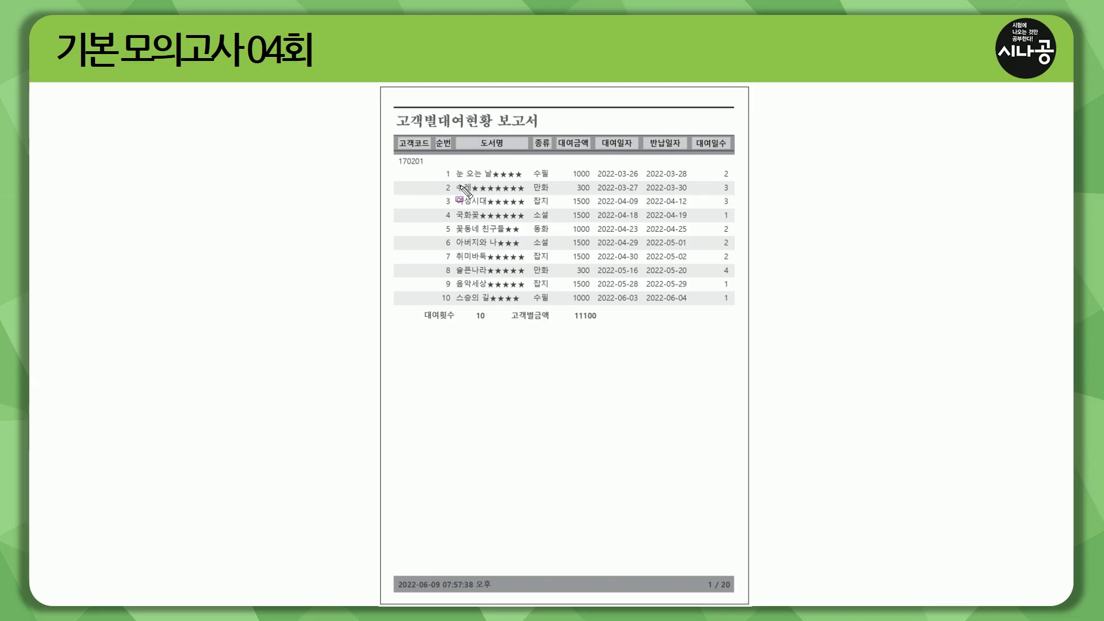
mouse_move(454, 165)
mouse_down()
mouse_move(492, 290)
mouse_move(530, 308)
mouse_up()
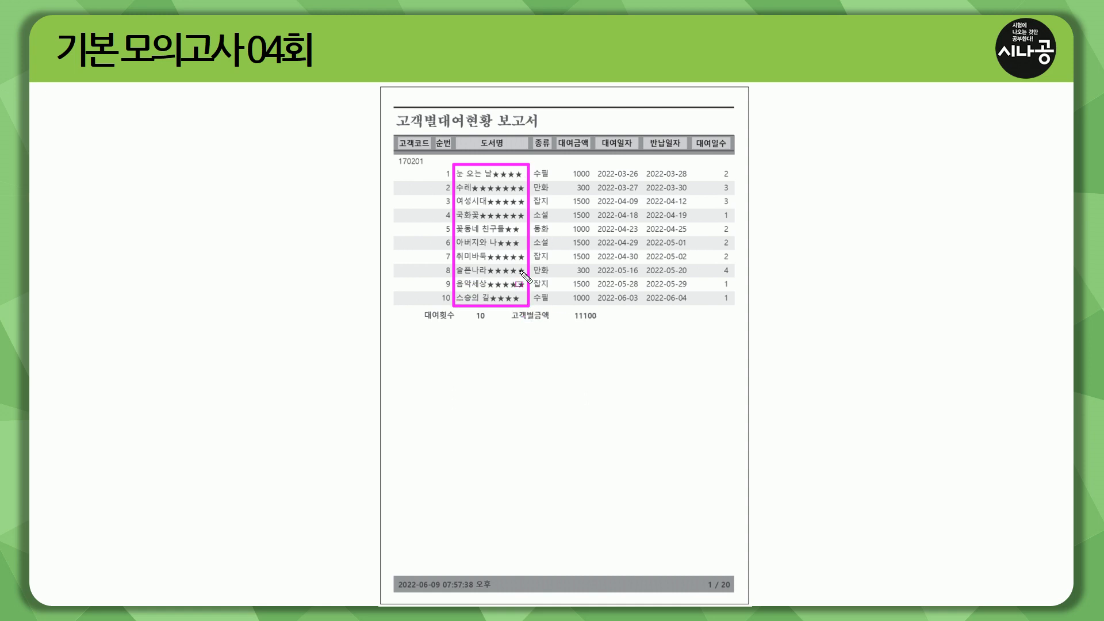
key(Escape)
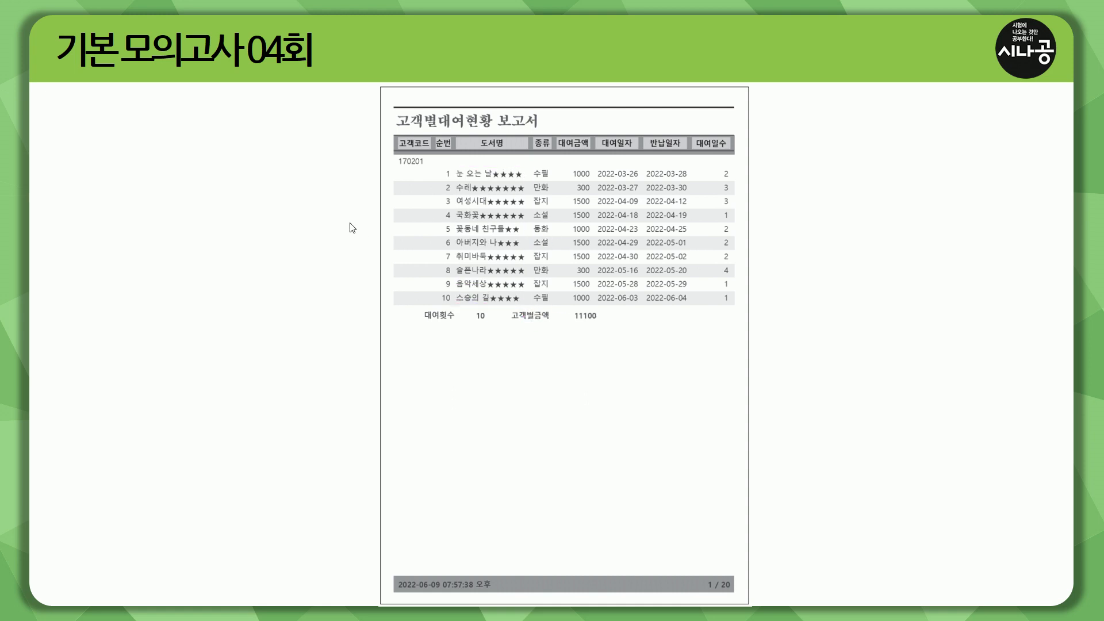
click(317, 216)
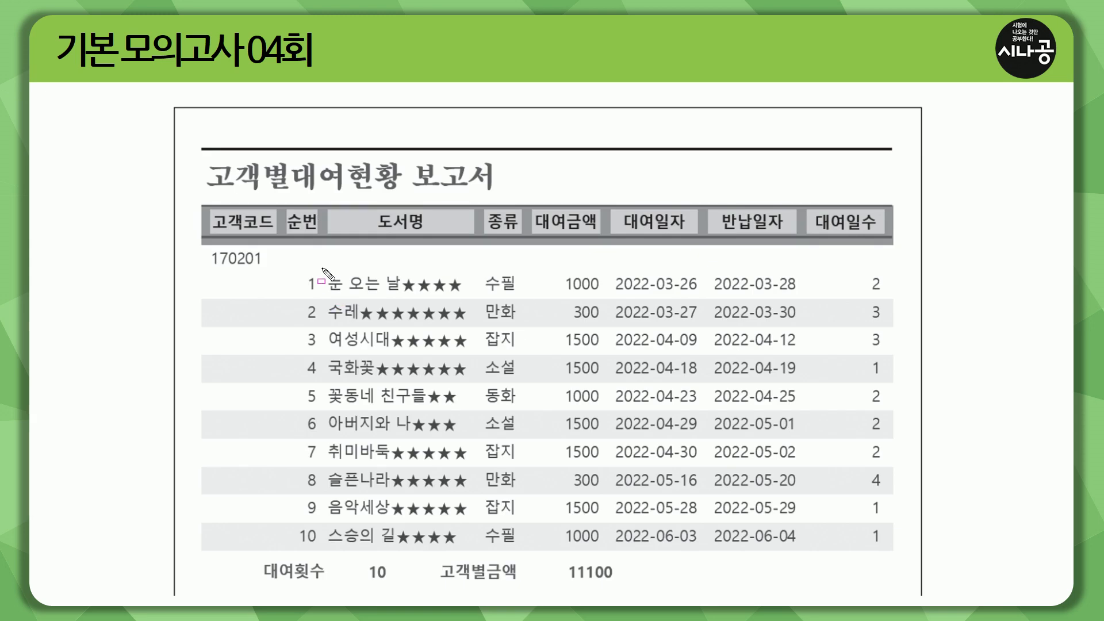
drag(327, 267, 468, 298)
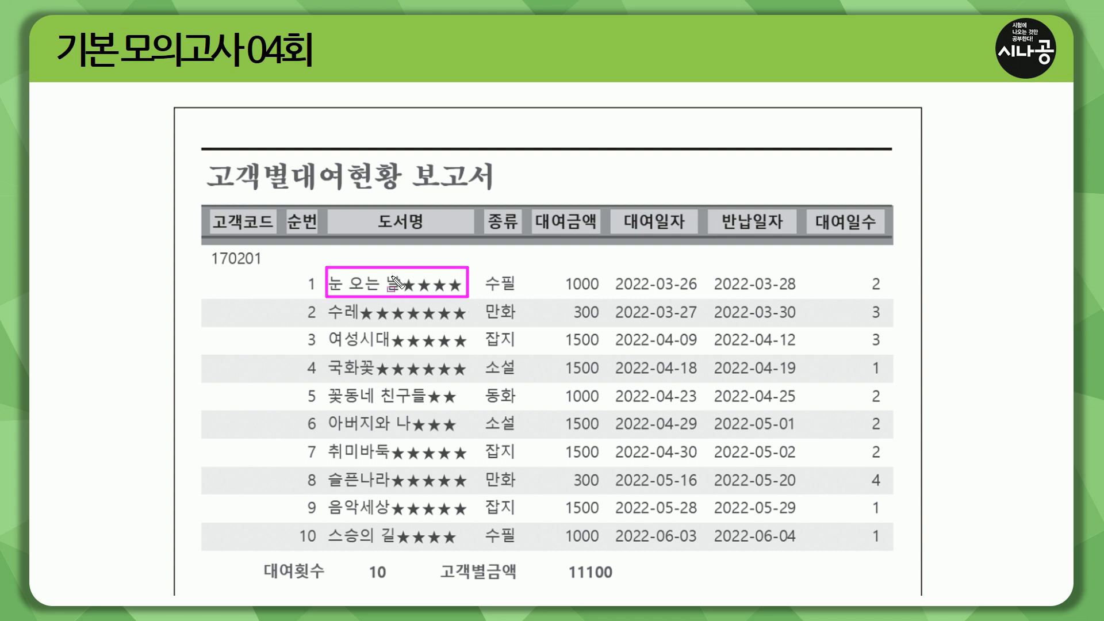
drag(406, 275, 462, 292)
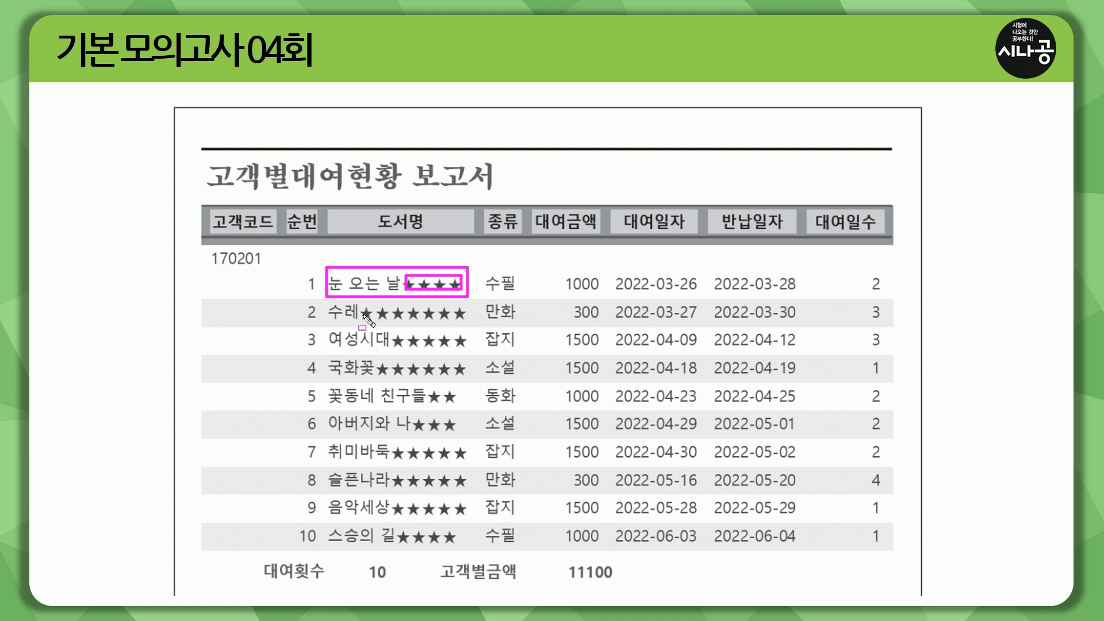
drag(361, 305, 466, 320)
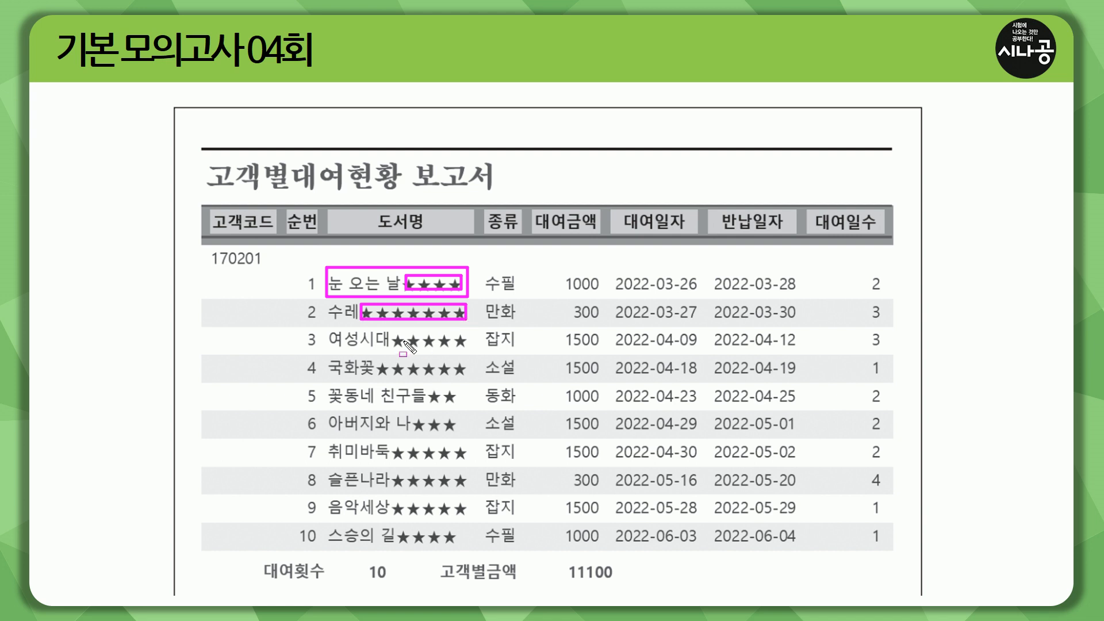
drag(391, 333, 465, 346)
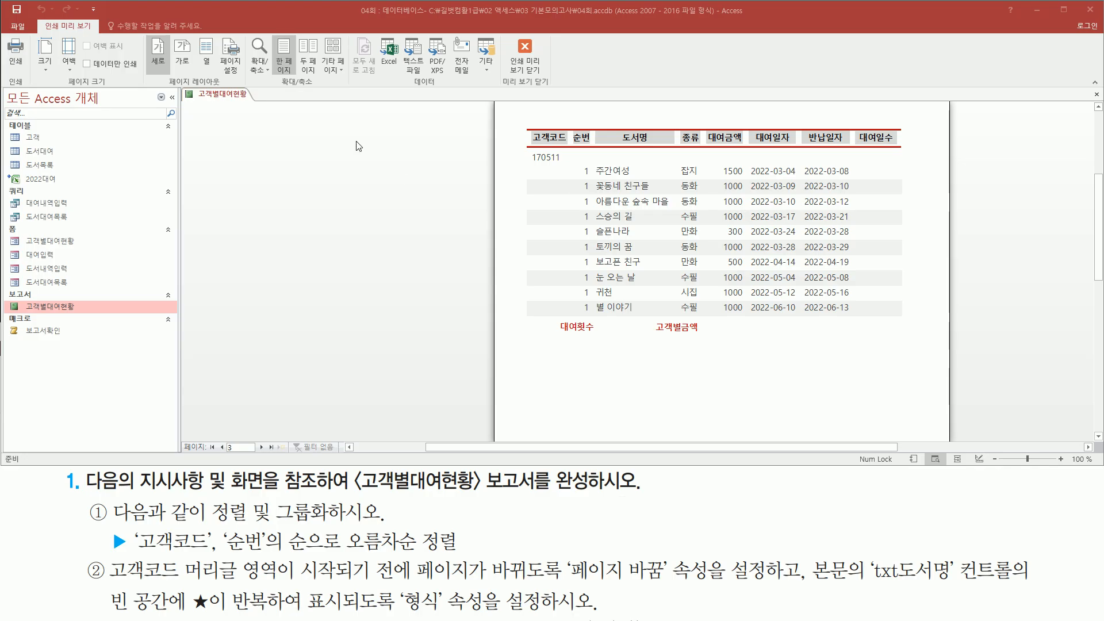
right_click(359, 146)
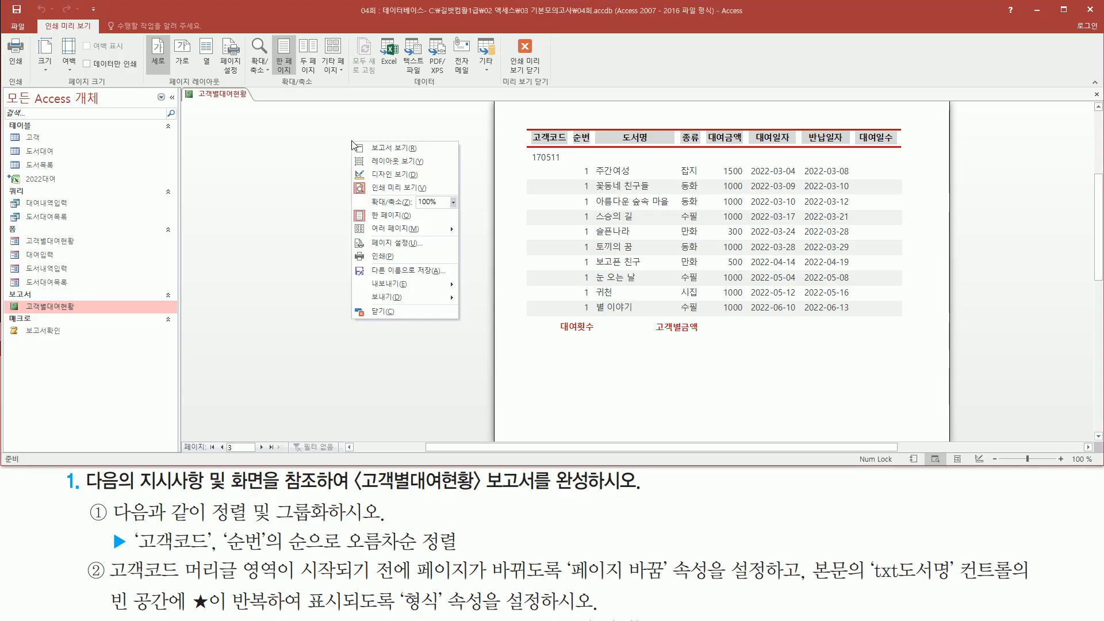
Step: Return to Design View and select the txt도서명 text box in the detail section
click(390, 174)
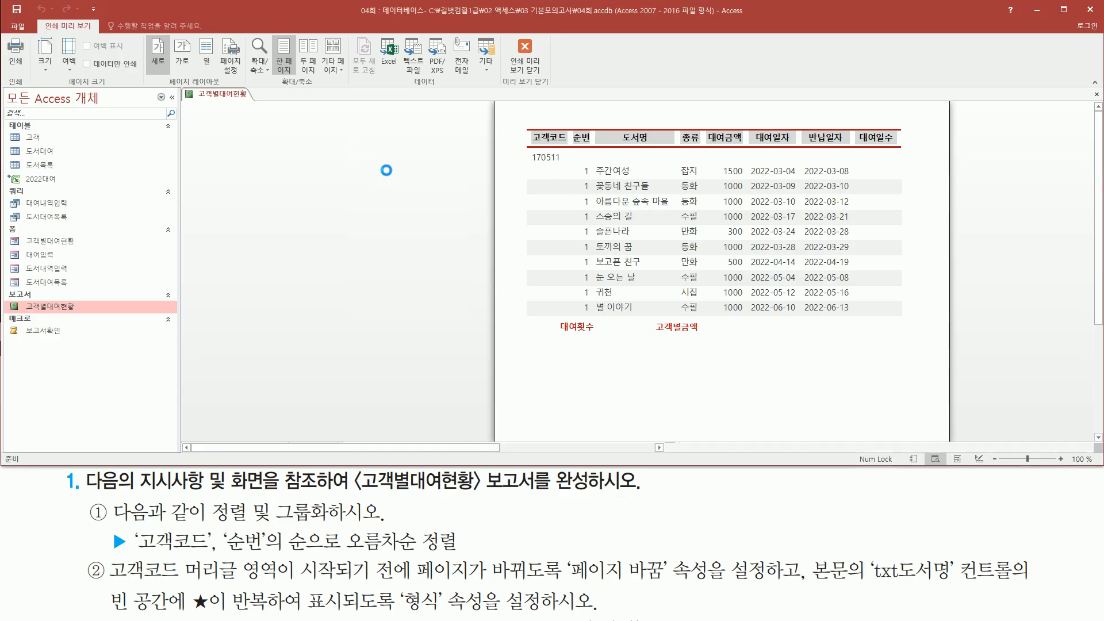
click(311, 236)
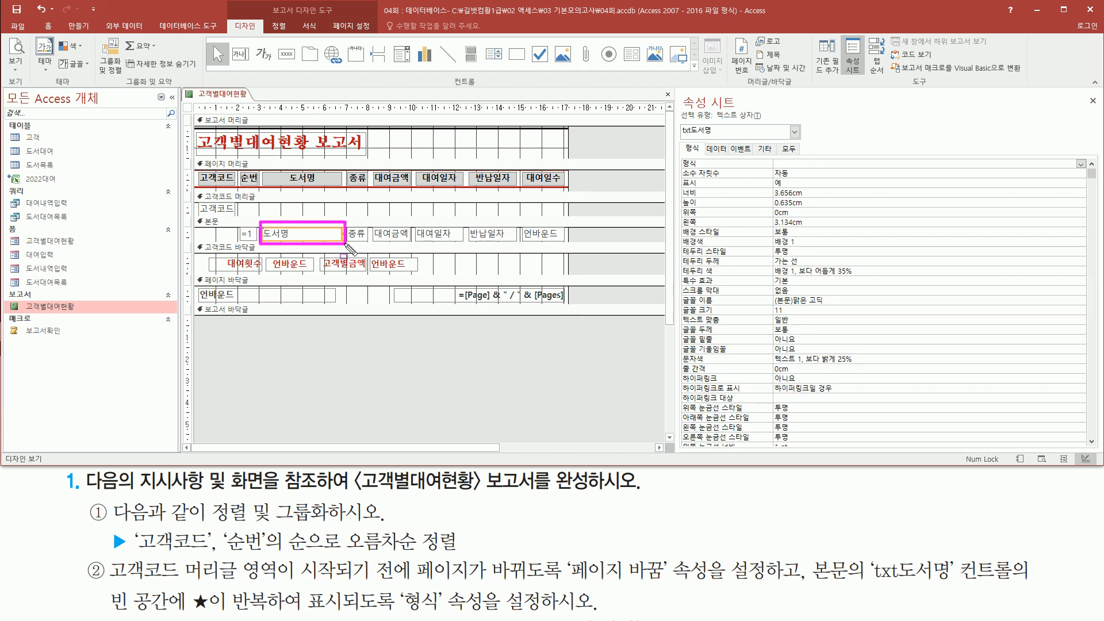
mouse_move(680, 138)
mouse_down()
mouse_move(740, 139)
mouse_move(719, 121)
mouse_up()
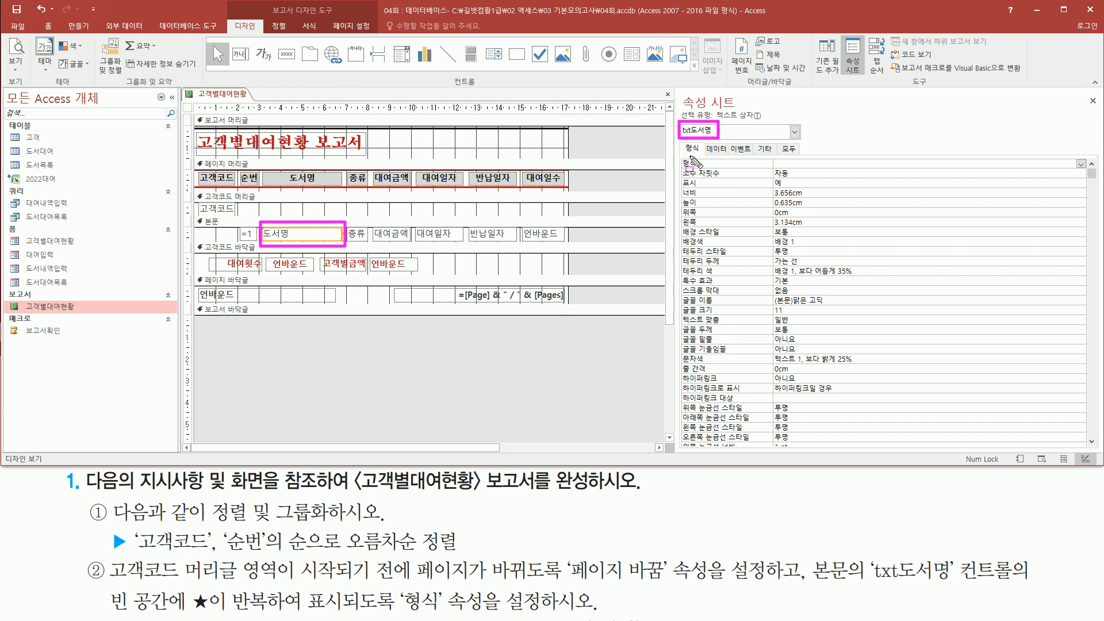
mouse_move(401, 582)
mouse_down()
mouse_move(419, 610)
mouse_move(547, 615)
mouse_up()
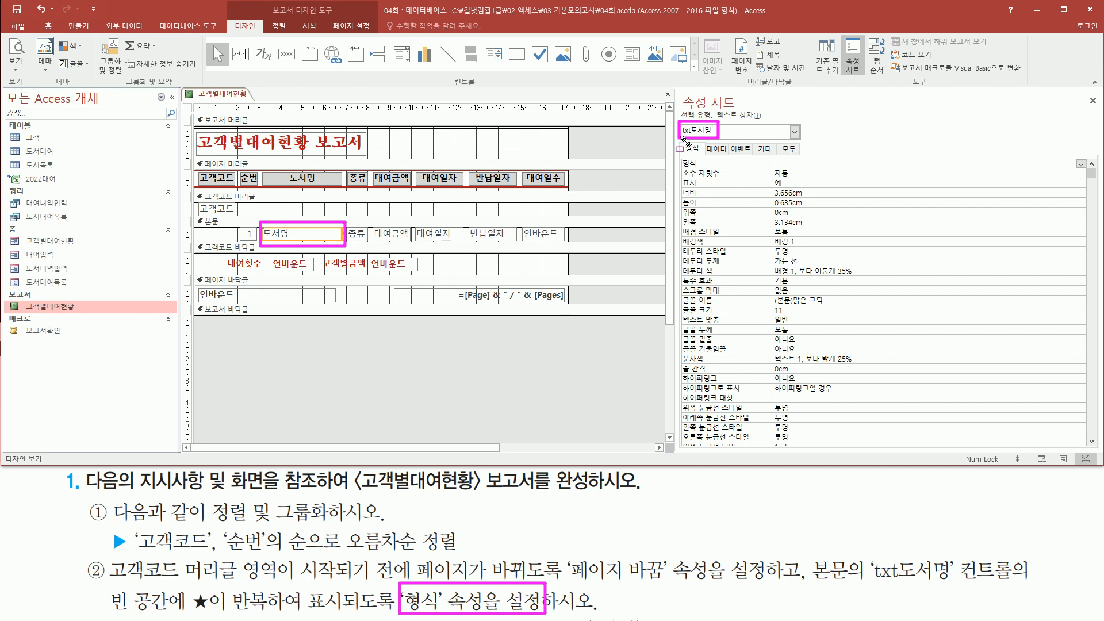
mouse_move(679, 141)
mouse_down()
mouse_move(747, 167)
mouse_move(871, 170)
mouse_up()
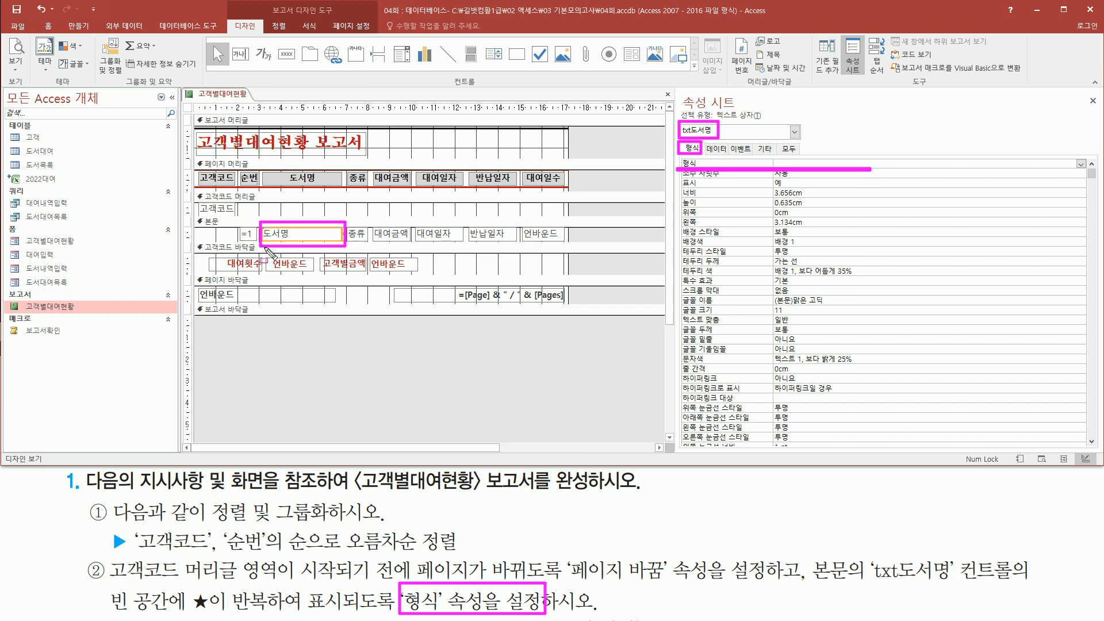
key(Escape)
Step: Set the txt도서명 형식 property to @*★, choosing ★ from the Hanja symbol list
click(799, 163)
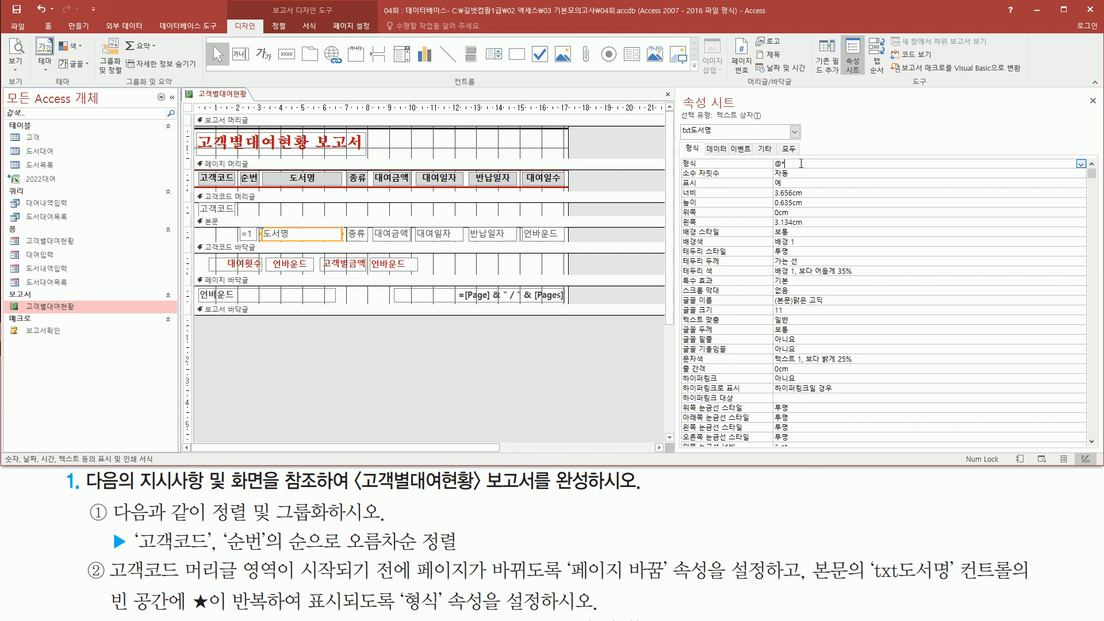
key(Hangul_Hanja)
key(Down)
key(Down)
key(Down)
key(Down)
key(Down)
key(Down)
key(Down)
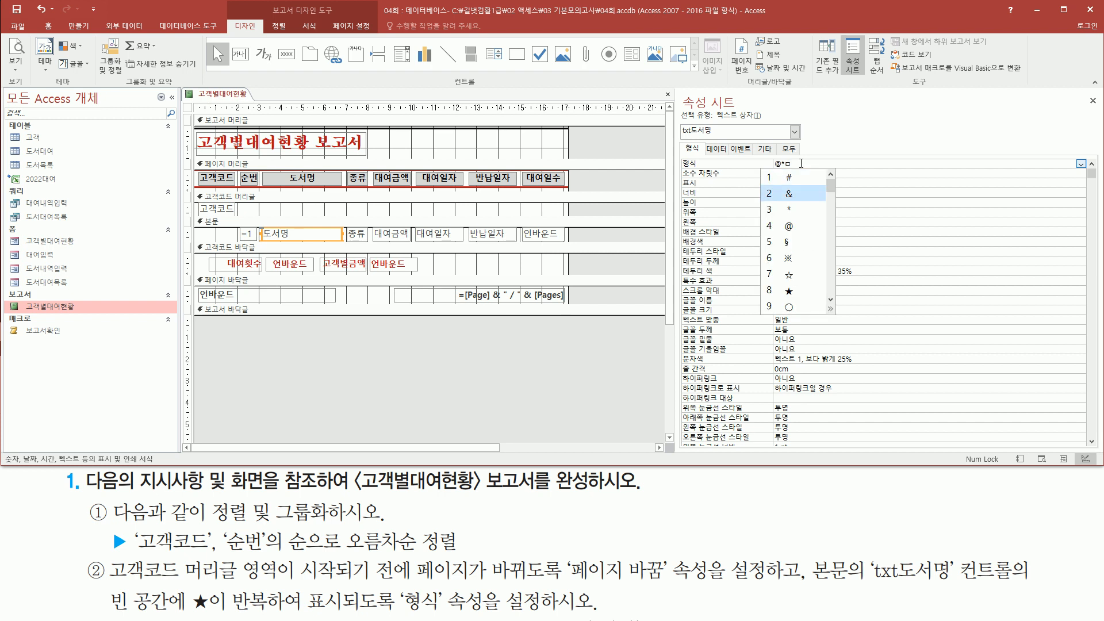
key(Return)
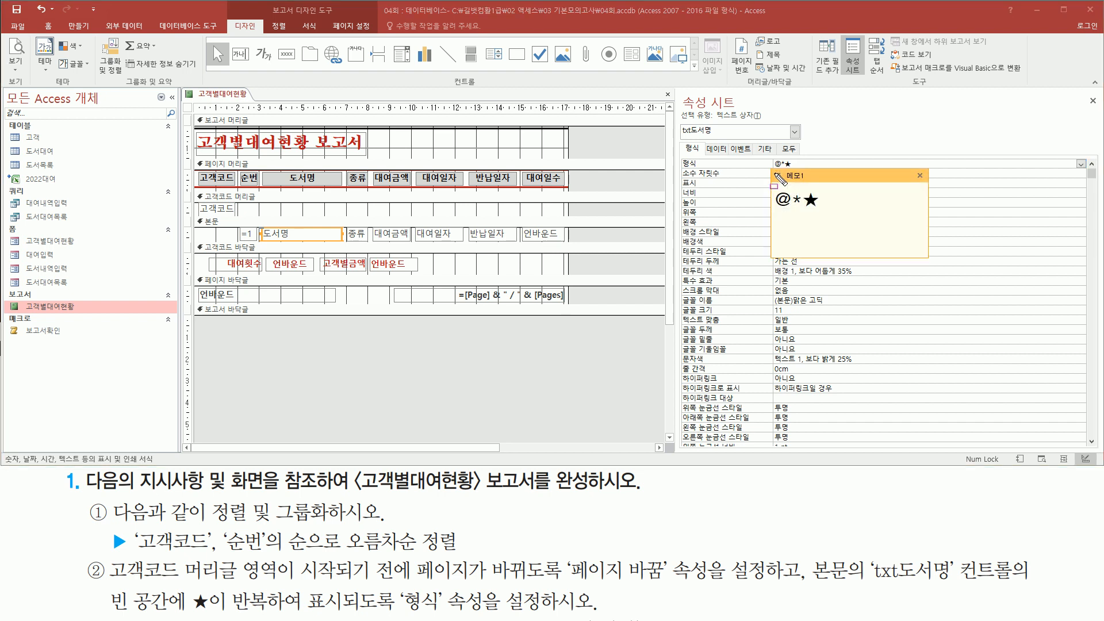
drag(677, 154, 807, 171)
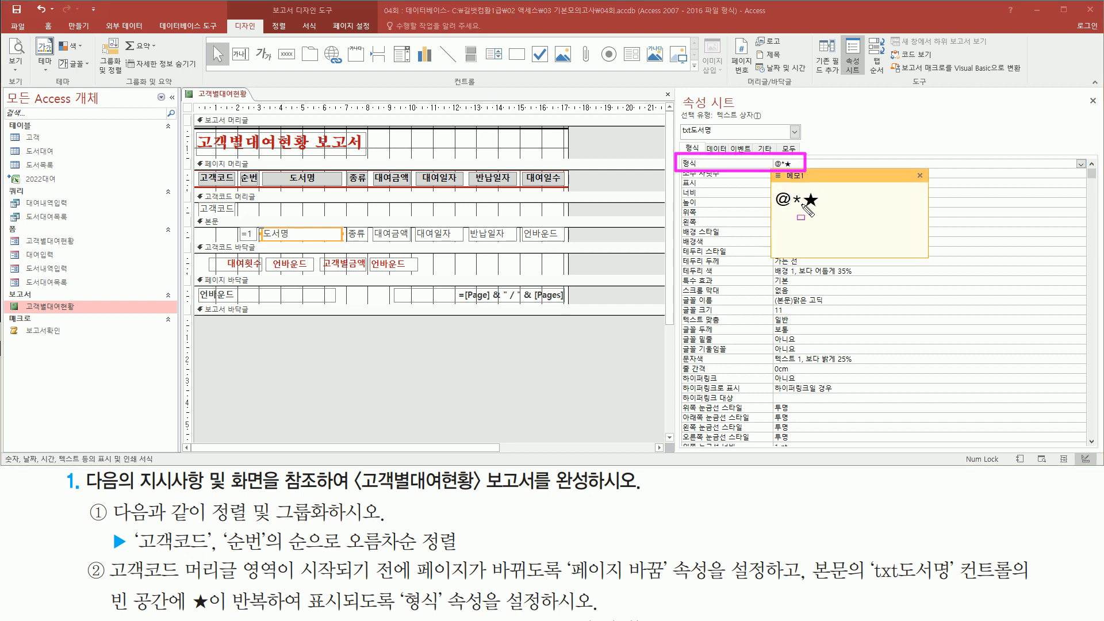
drag(772, 212, 818, 212)
mouse_move(771, 204)
mouse_down()
mouse_move(781, 184)
mouse_move(792, 214)
mouse_up()
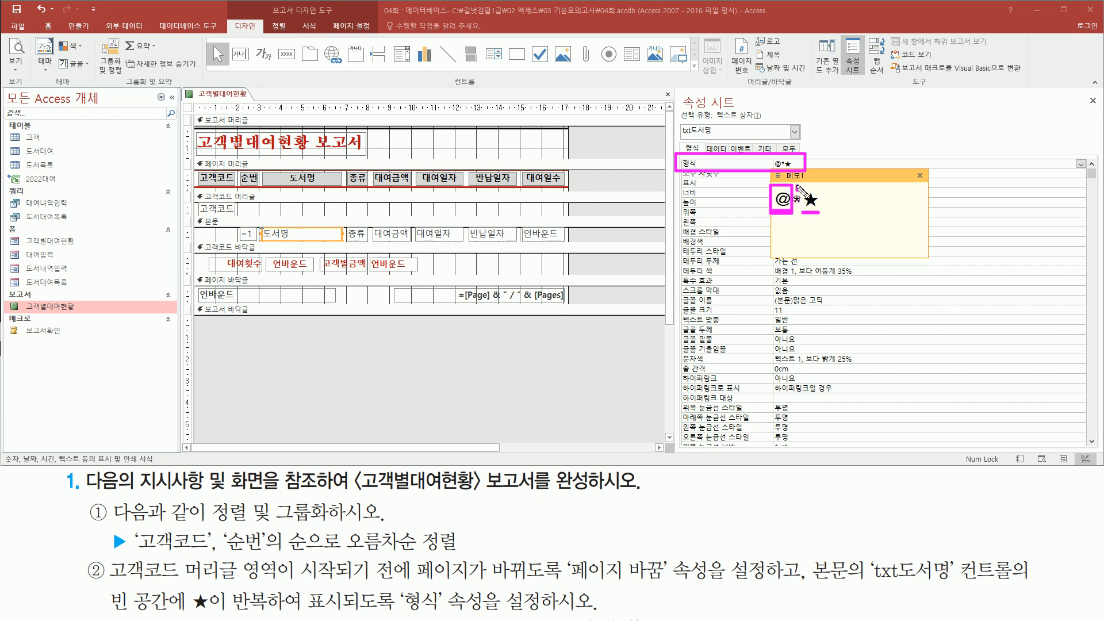
drag(797, 185, 818, 211)
key(Escape)
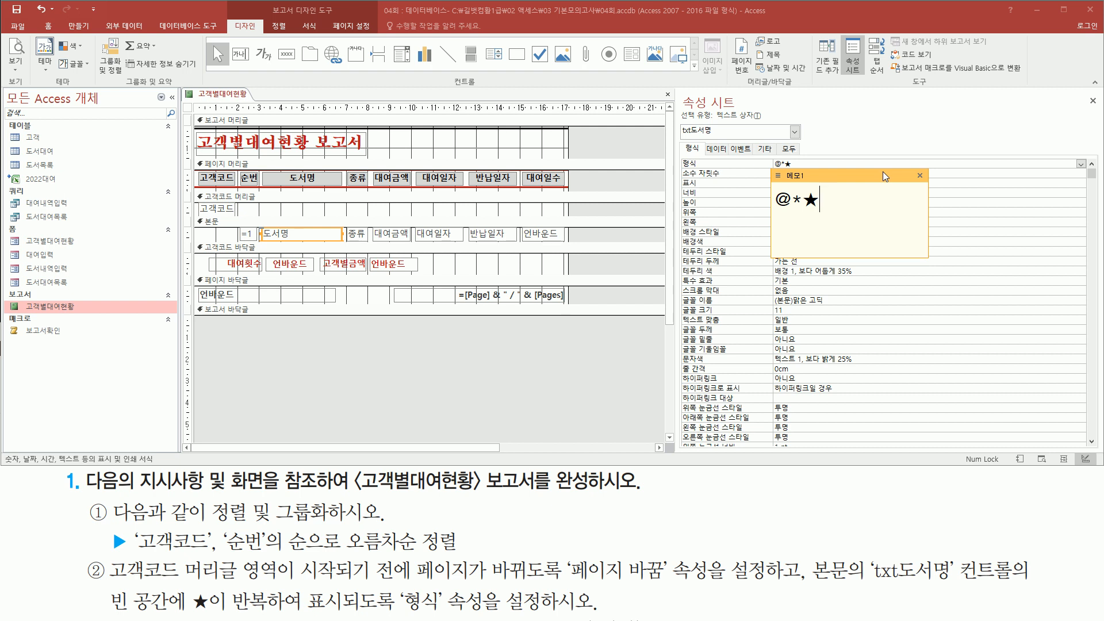
Step: Print-preview the report and check titles like 눈 오는 날 are padded with ★ stars
right_click(612, 136)
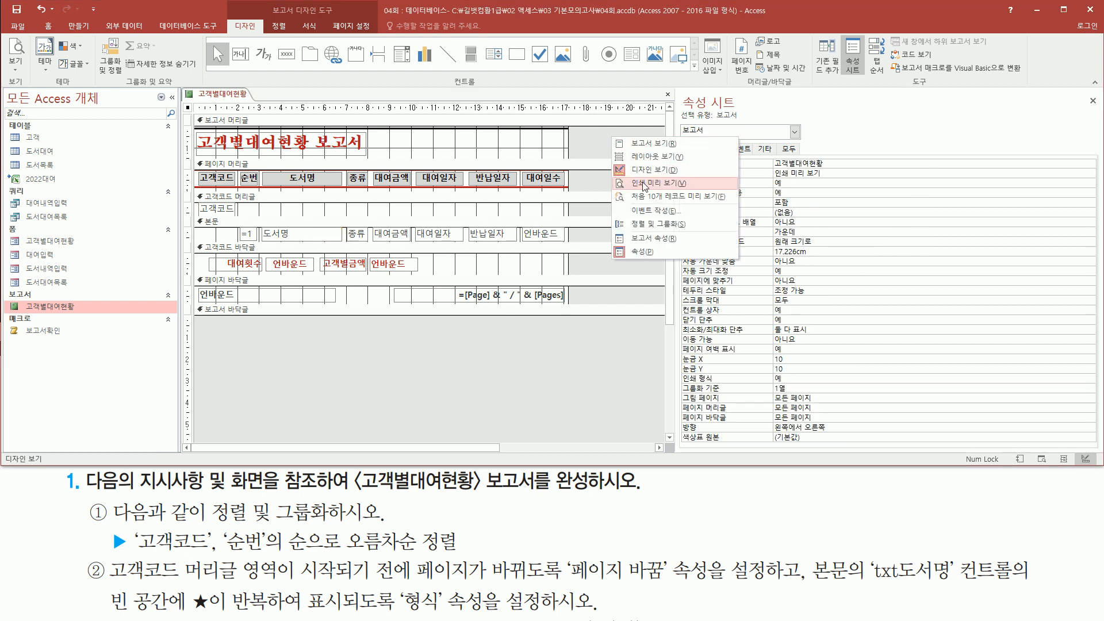
click(644, 184)
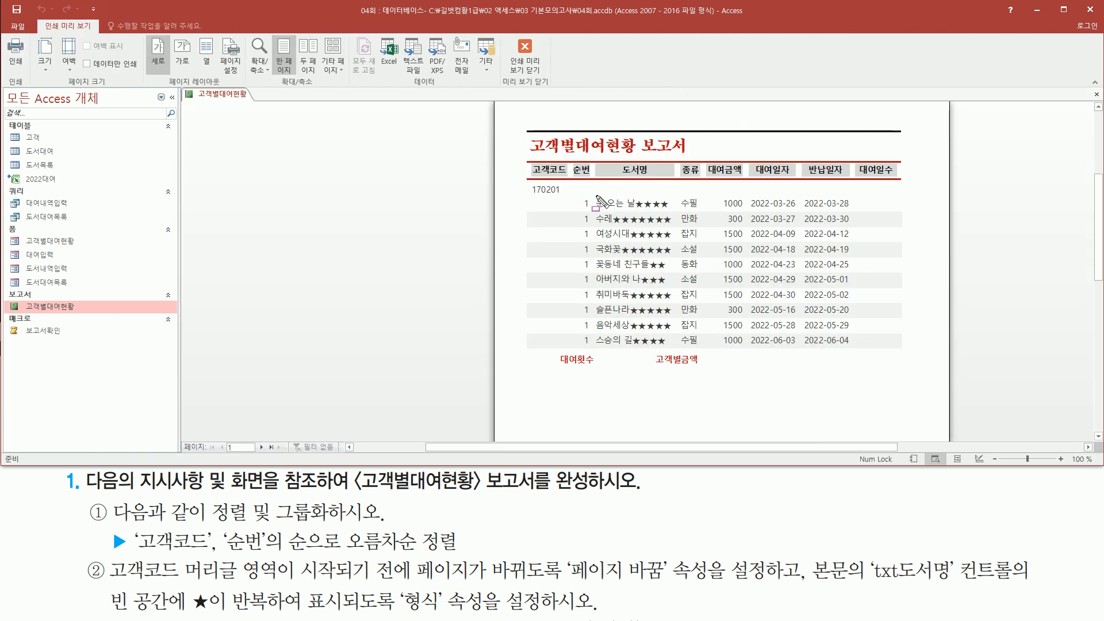
drag(603, 209, 636, 210)
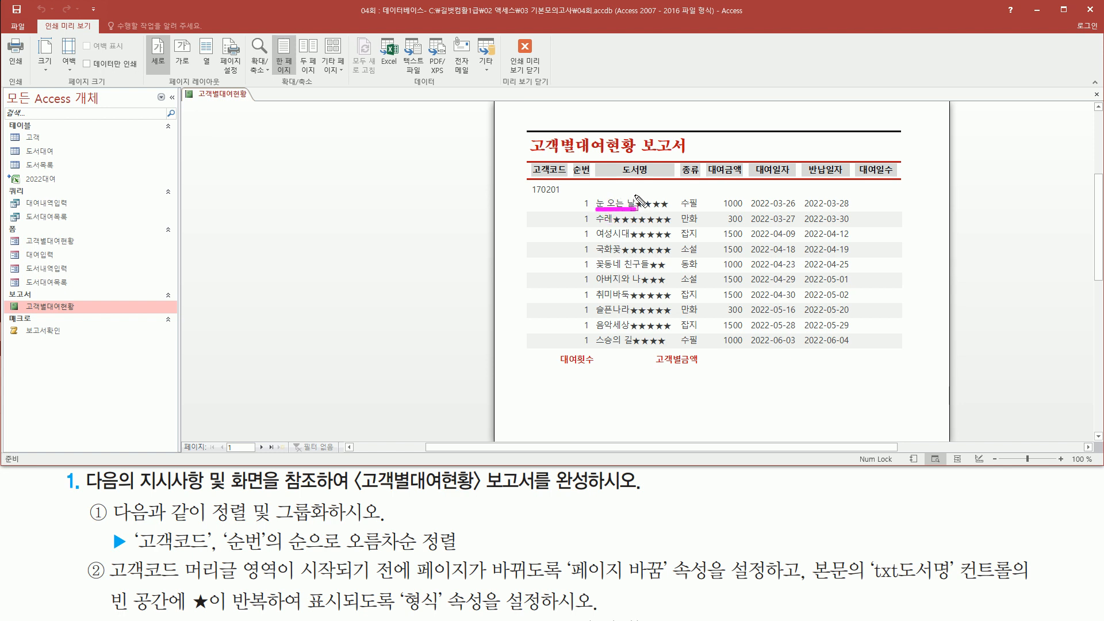
mouse_move(635, 196)
mouse_down()
mouse_move(644, 214)
mouse_move(672, 211)
mouse_move(656, 223)
mouse_move(670, 223)
mouse_move(670, 240)
mouse_up()
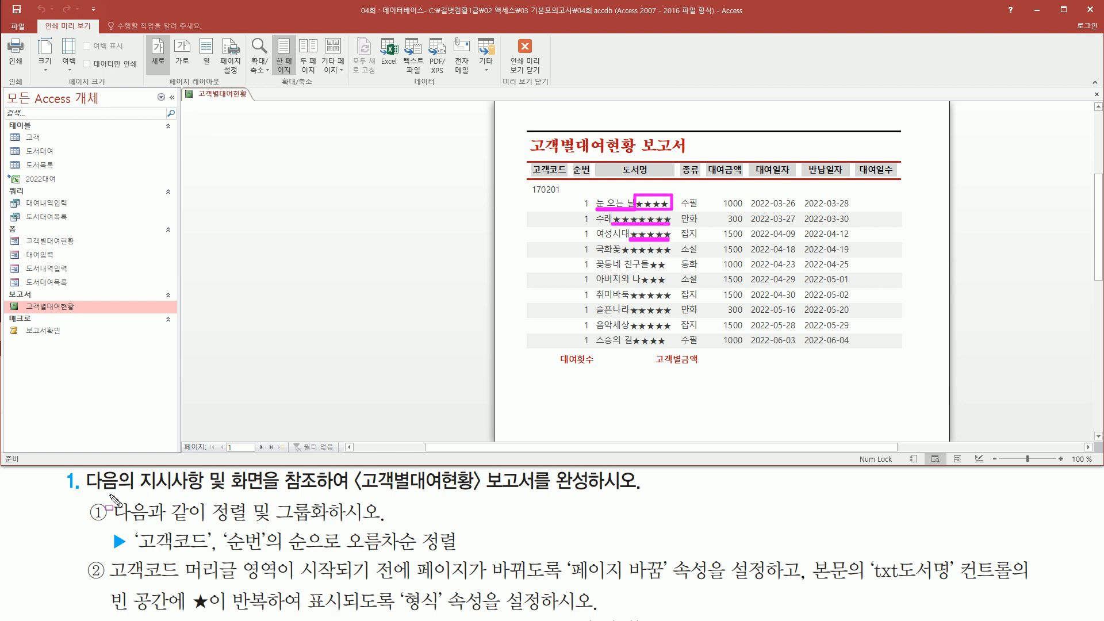
key(Escape)
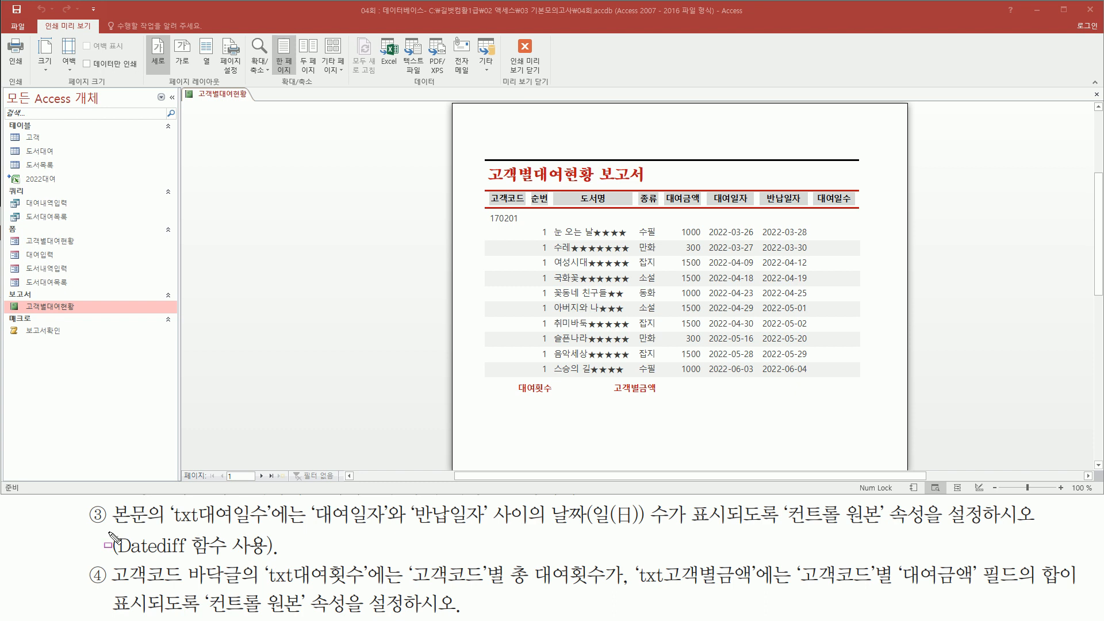
drag(108, 531, 274, 529)
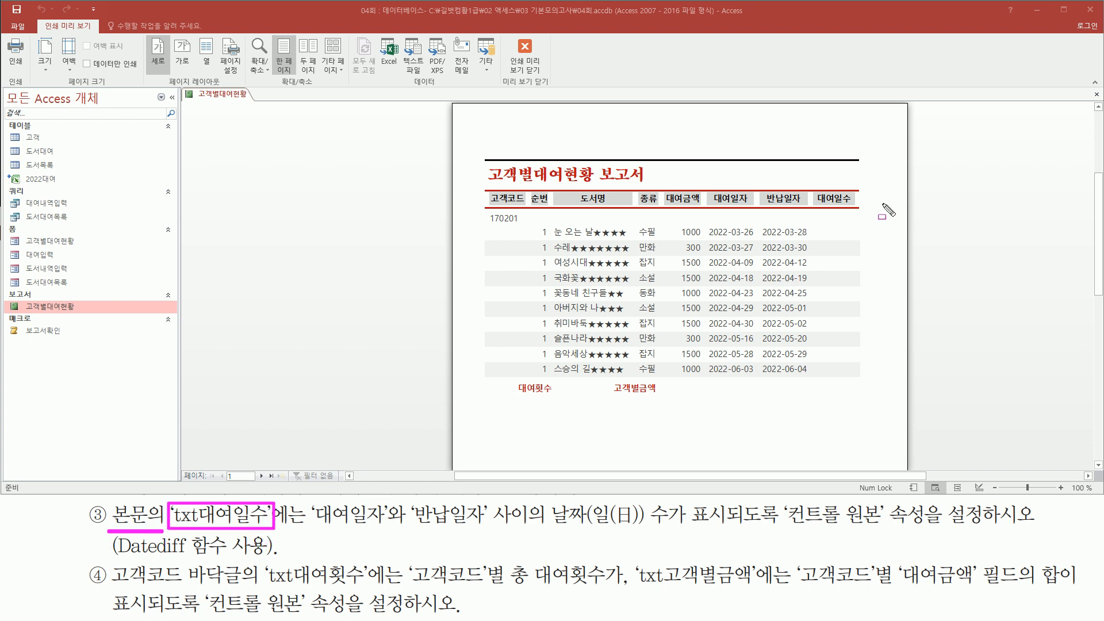
mouse_move(815, 193)
mouse_down()
mouse_move(854, 206)
mouse_move(831, 249)
mouse_move(832, 312)
mouse_move(858, 377)
mouse_up()
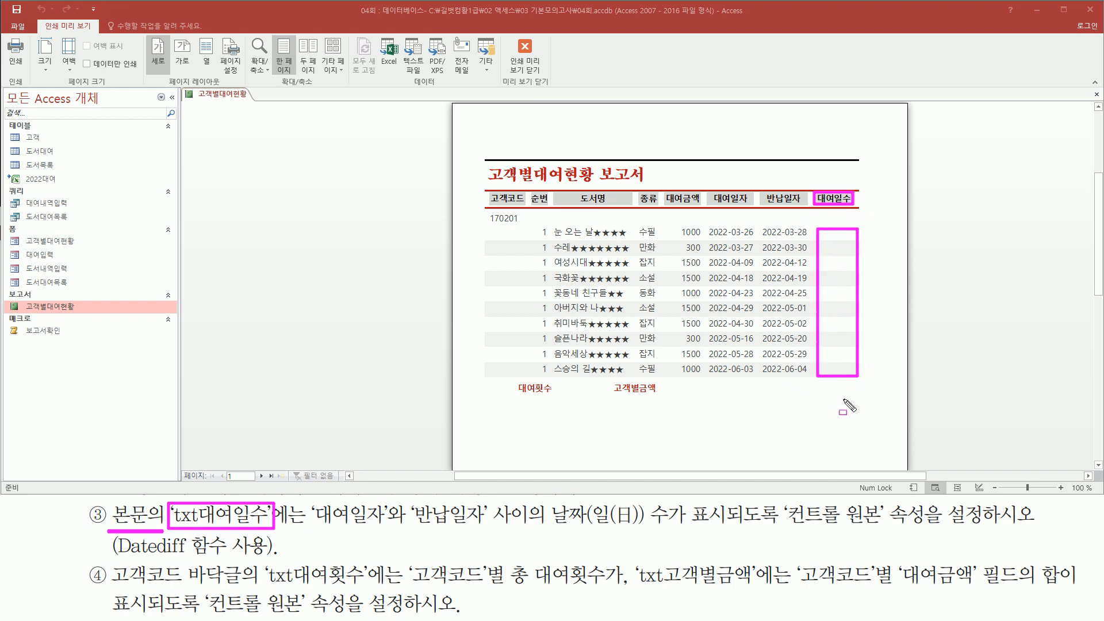
drag(310, 532, 493, 533)
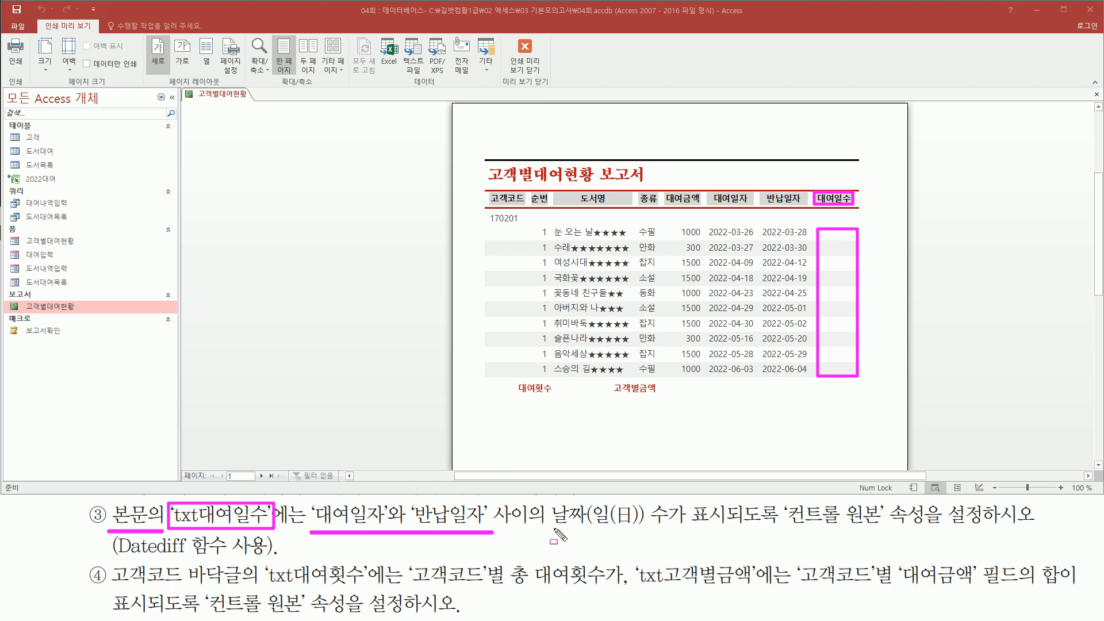
drag(551, 528, 685, 528)
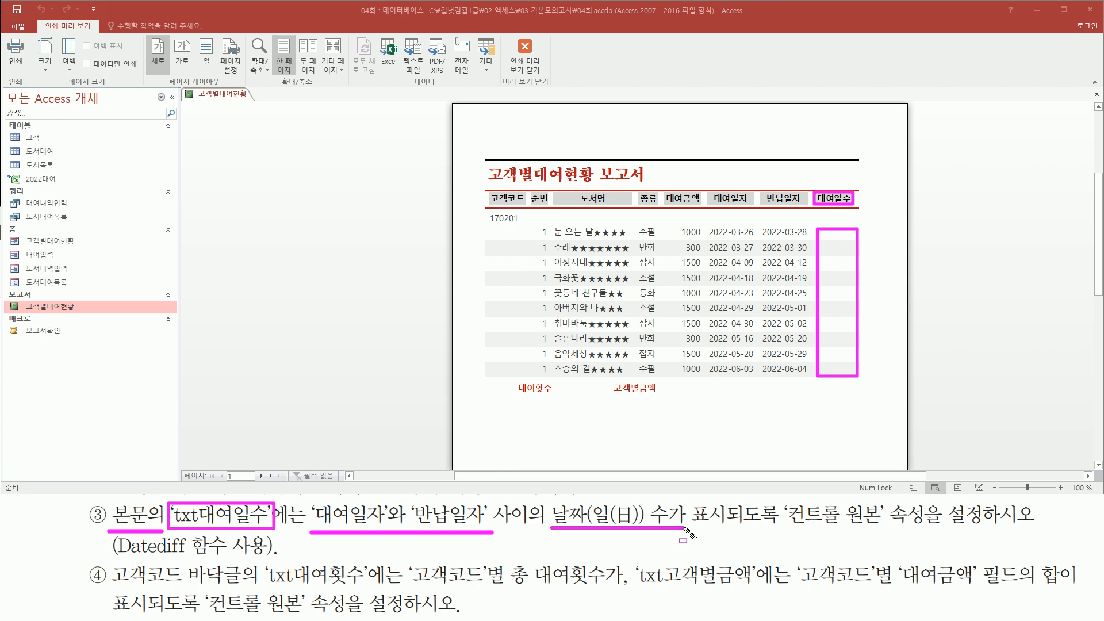
mouse_move(786, 526)
mouse_down()
mouse_move(867, 529)
mouse_move(885, 508)
mouse_up()
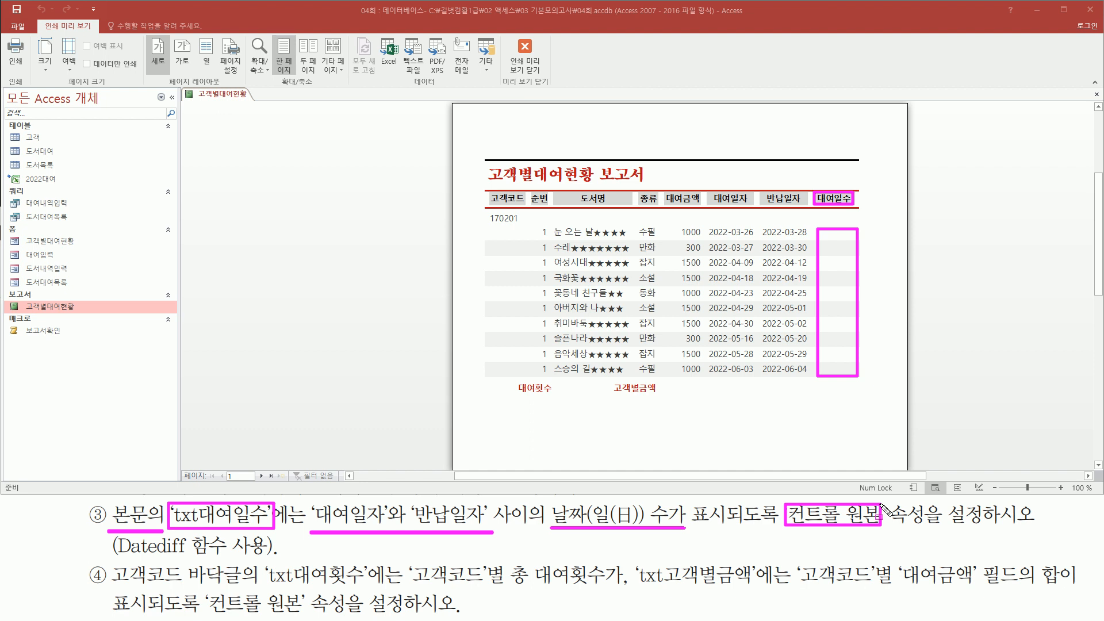
mouse_move(711, 229)
mouse_down()
mouse_move(745, 376)
mouse_move(768, 394)
mouse_move(757, 377)
mouse_up()
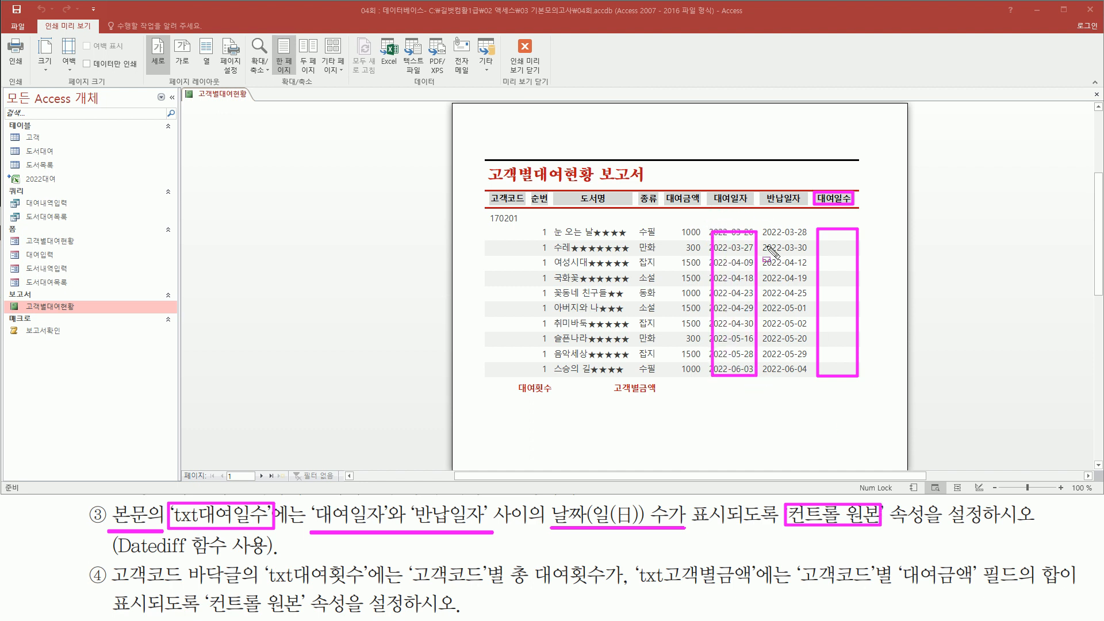
mouse_move(768, 231)
mouse_down()
mouse_move(811, 392)
mouse_move(805, 374)
mouse_up()
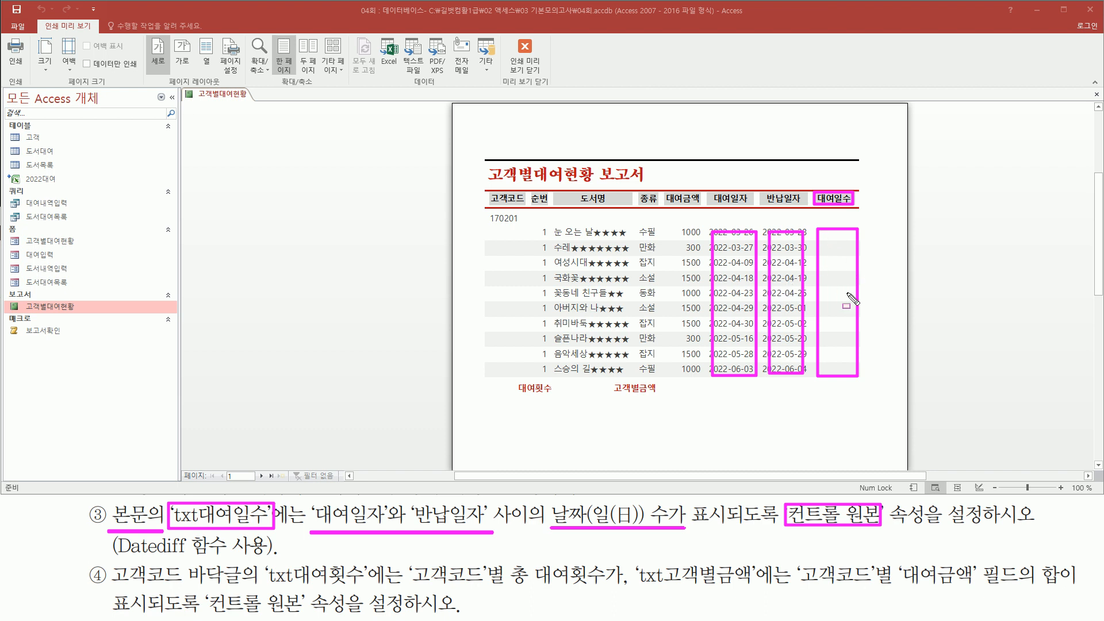
drag(117, 558, 270, 559)
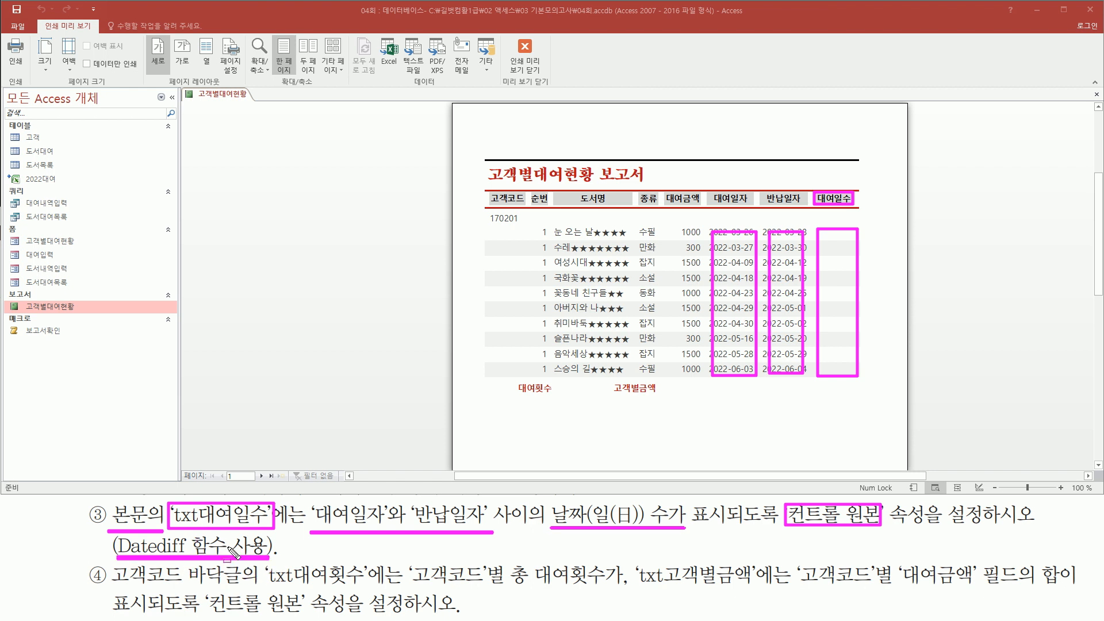
right_click(316, 206)
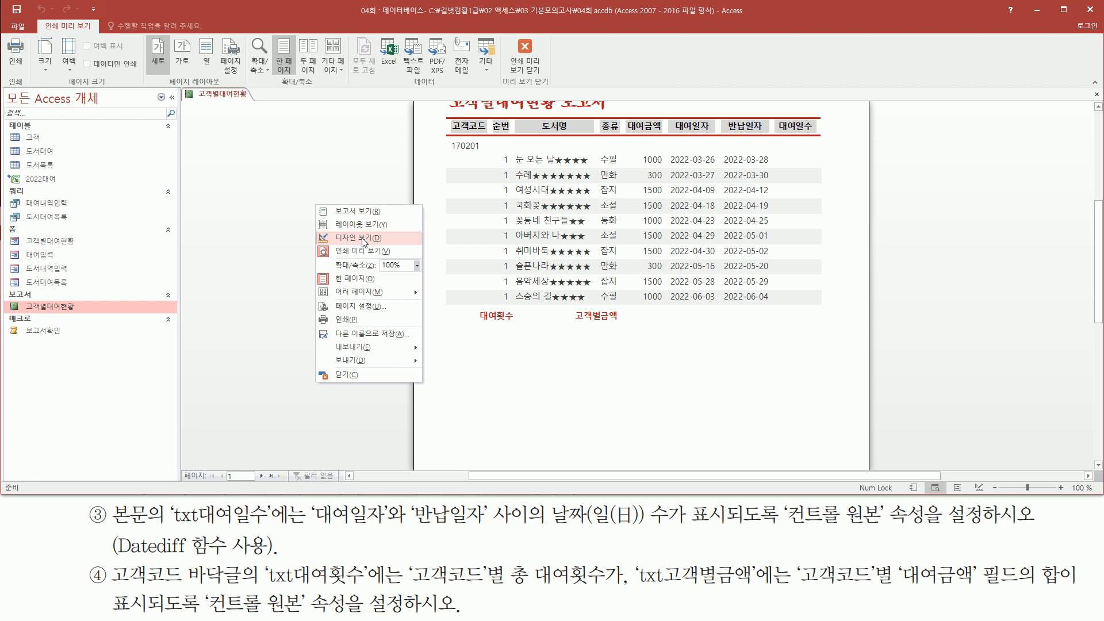
Step: Back in Design view, select the Detail section's txt대여일수 box and show its Data properties
click(364, 238)
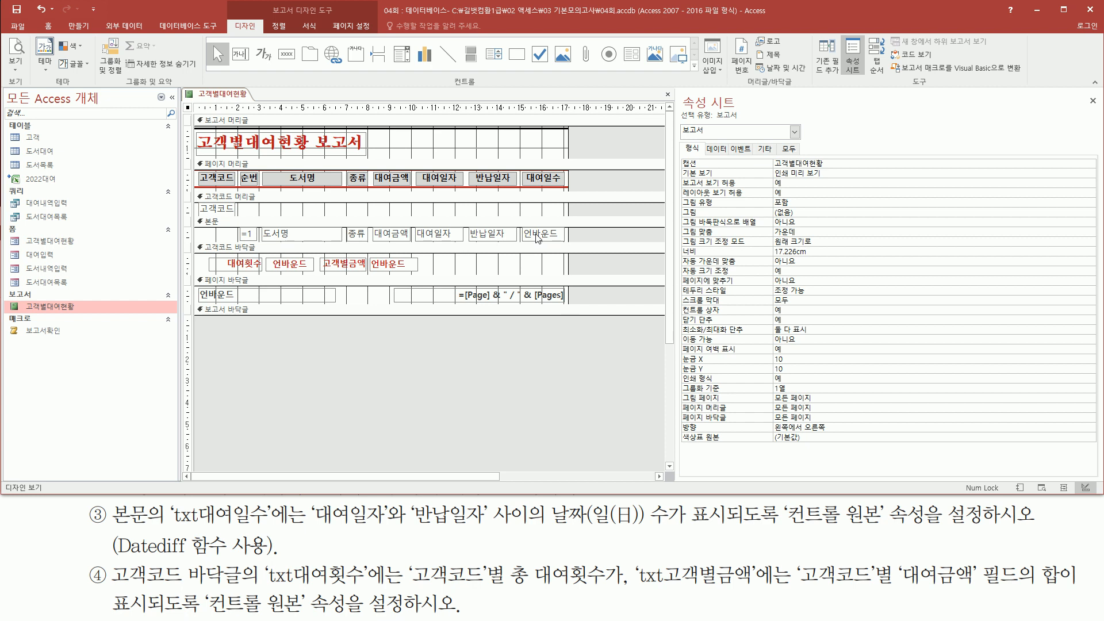
click(537, 238)
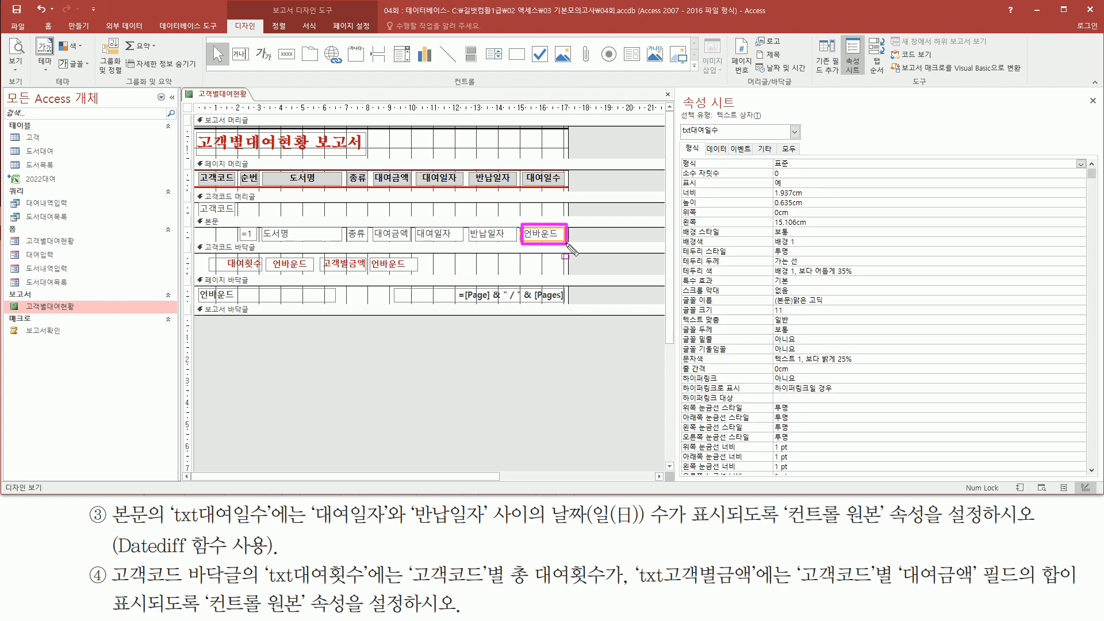
mouse_move(679, 139)
mouse_down()
mouse_move(713, 140)
mouse_move(732, 122)
mouse_move(732, 154)
mouse_move(678, 169)
mouse_move(739, 156)
mouse_move(933, 170)
mouse_up()
key(Escape)
click(719, 150)
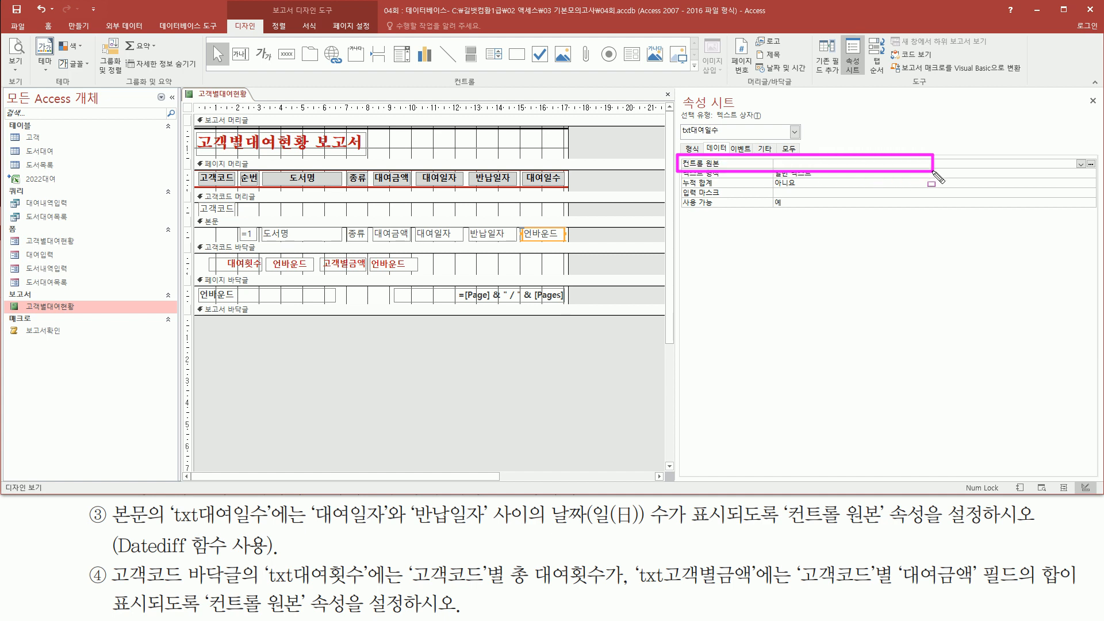
drag(111, 560, 268, 559)
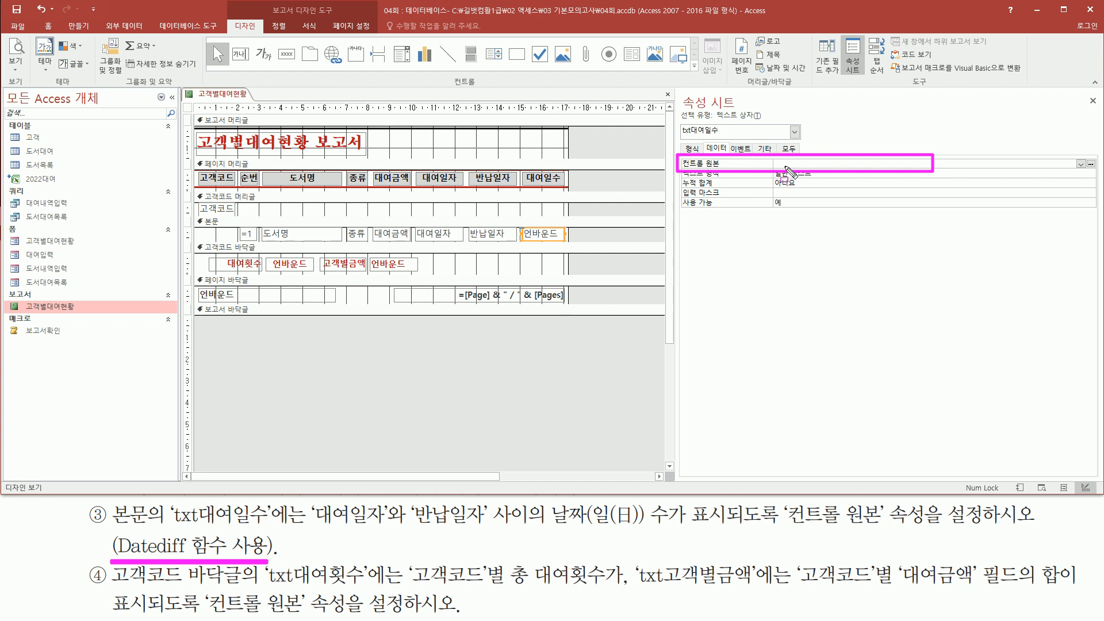
key(Escape)
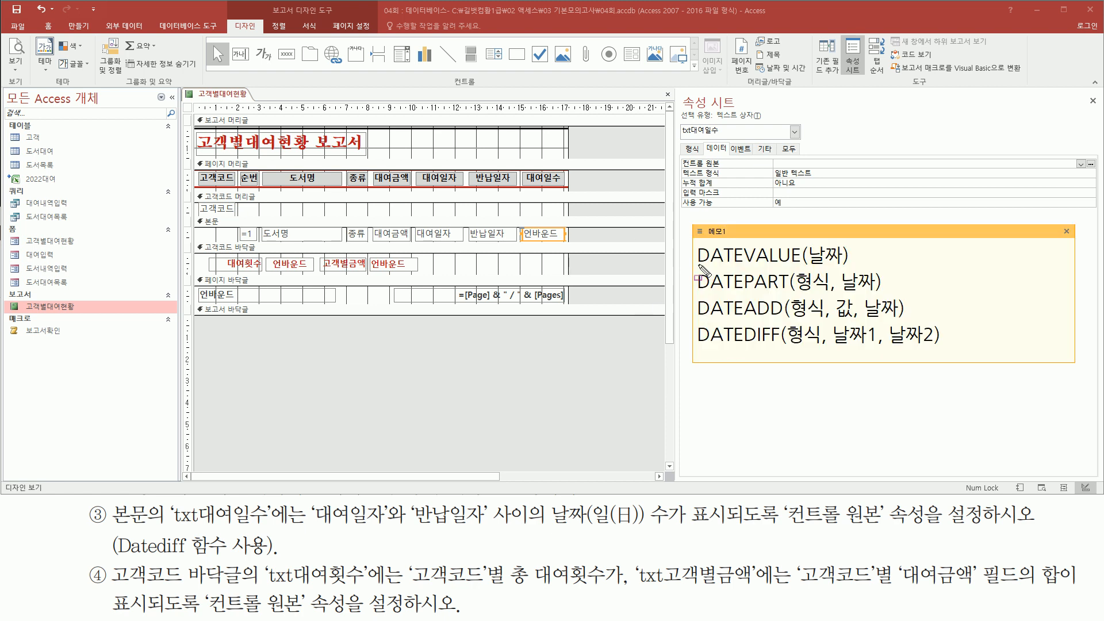
drag(697, 263, 840, 266)
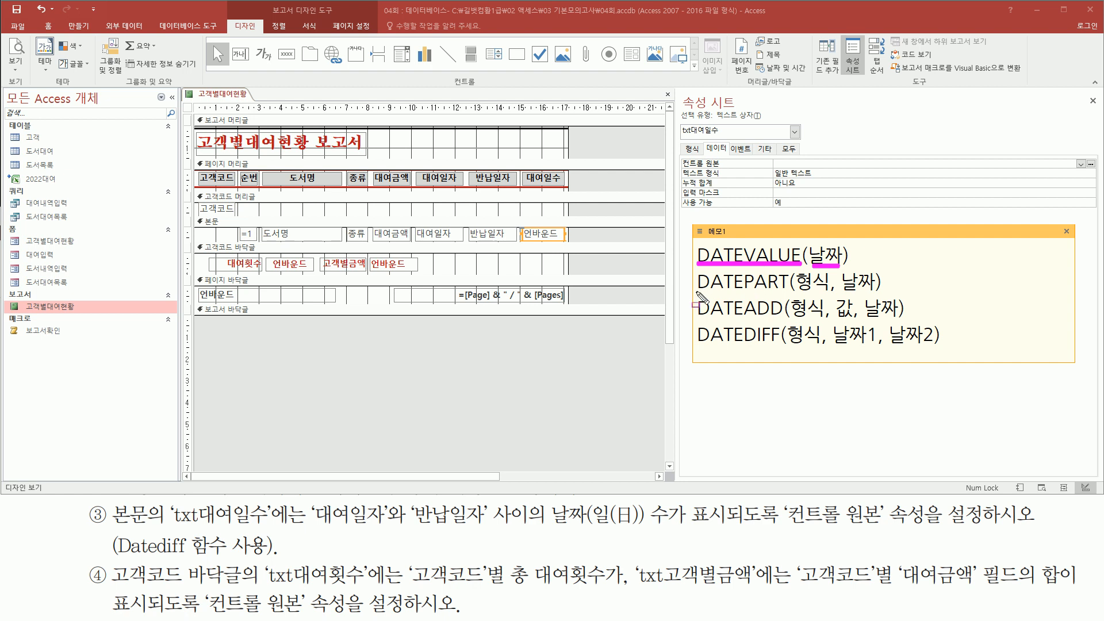
key(Escape)
drag(692, 293, 778, 293)
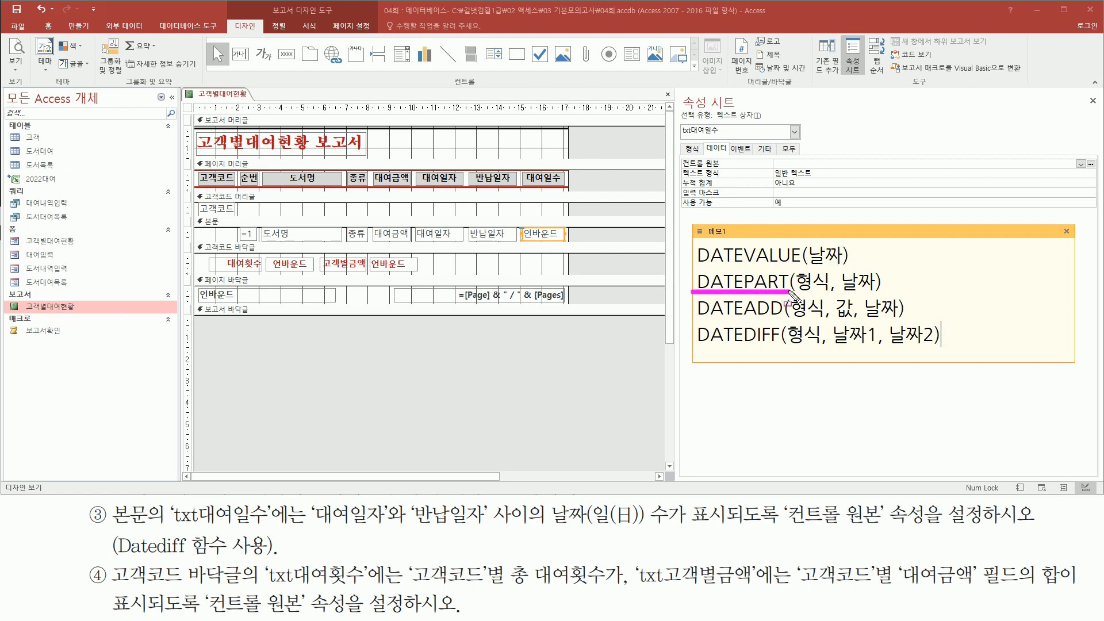
drag(843, 291, 873, 291)
drag(798, 271, 829, 292)
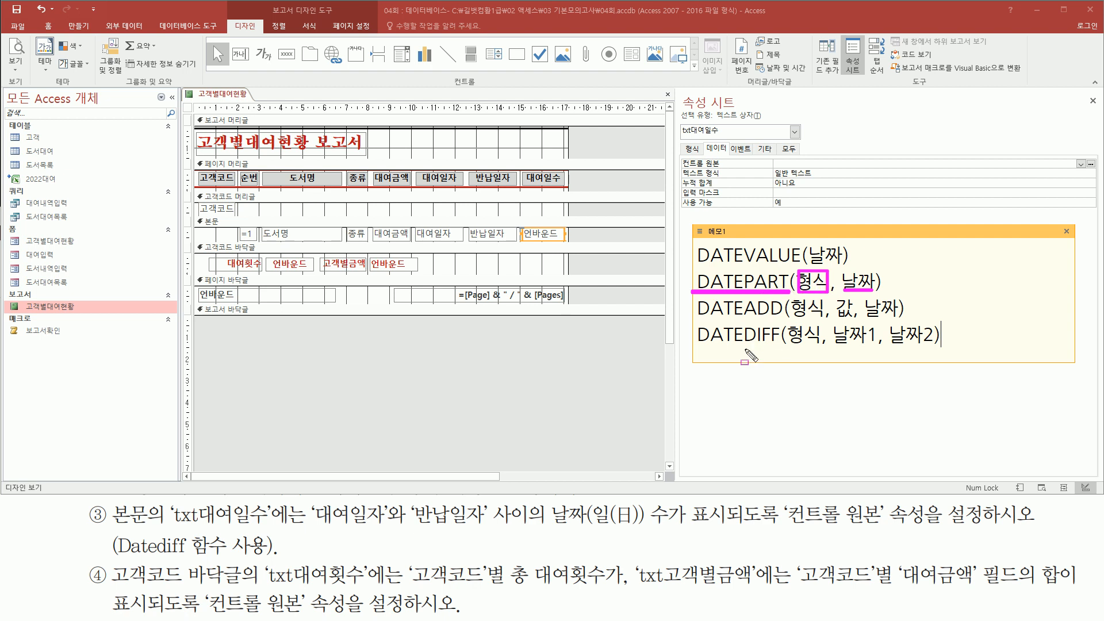
key(Escape)
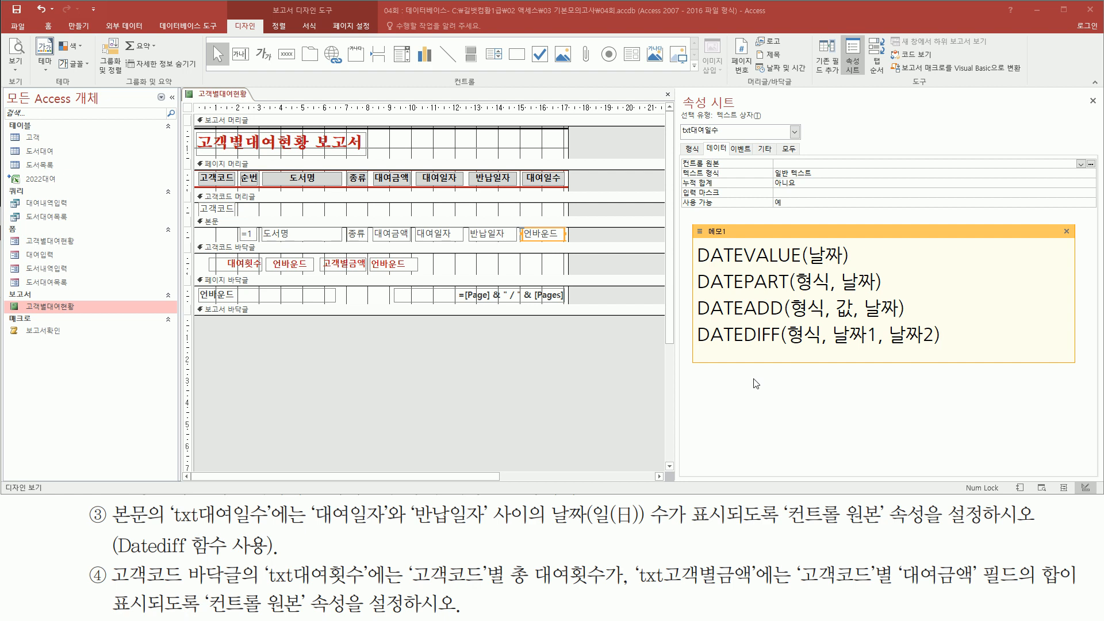
drag(881, 360, 883, 410)
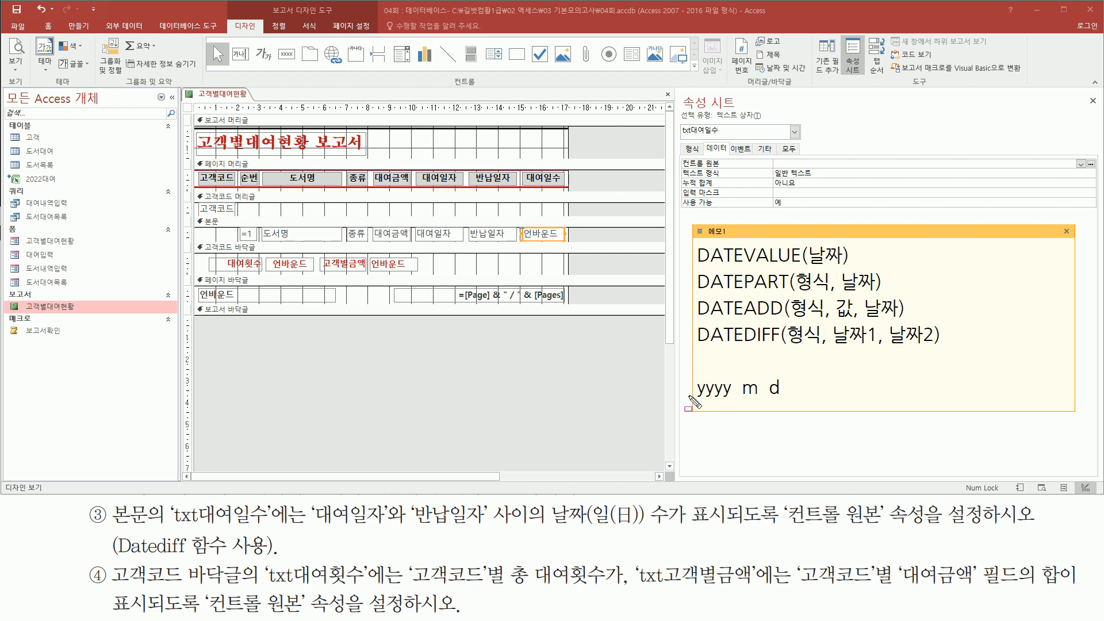
Step: Mark up the DATEPART and DATEADD arguments and the yyyy, m, d interval codes in the note
drag(695, 401, 787, 401)
drag(798, 269, 827, 291)
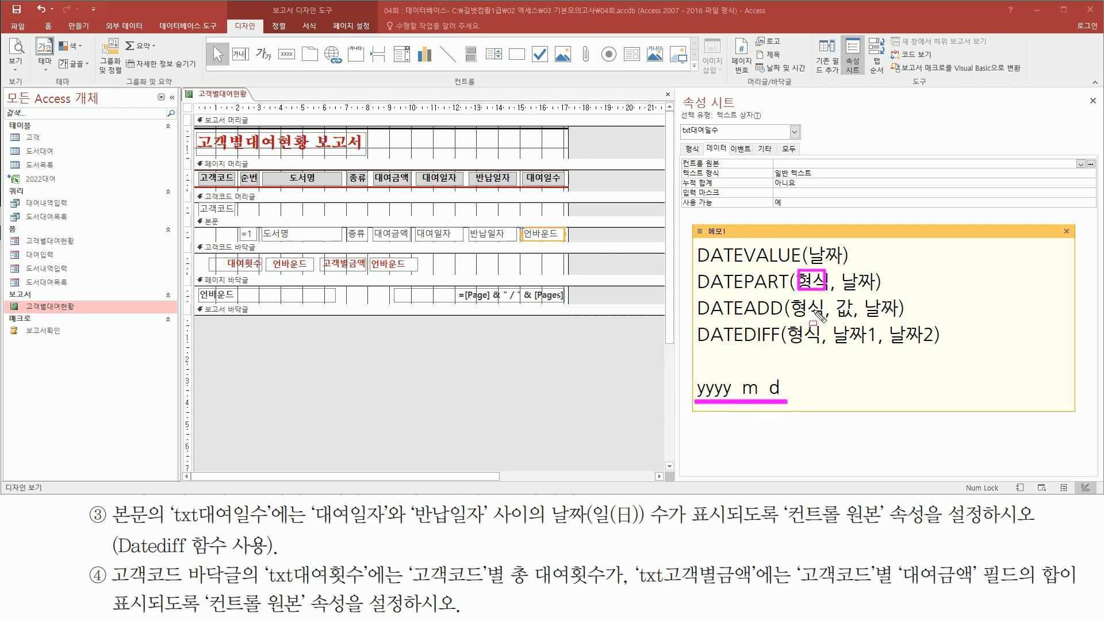
key(e)
drag(840, 270, 876, 294)
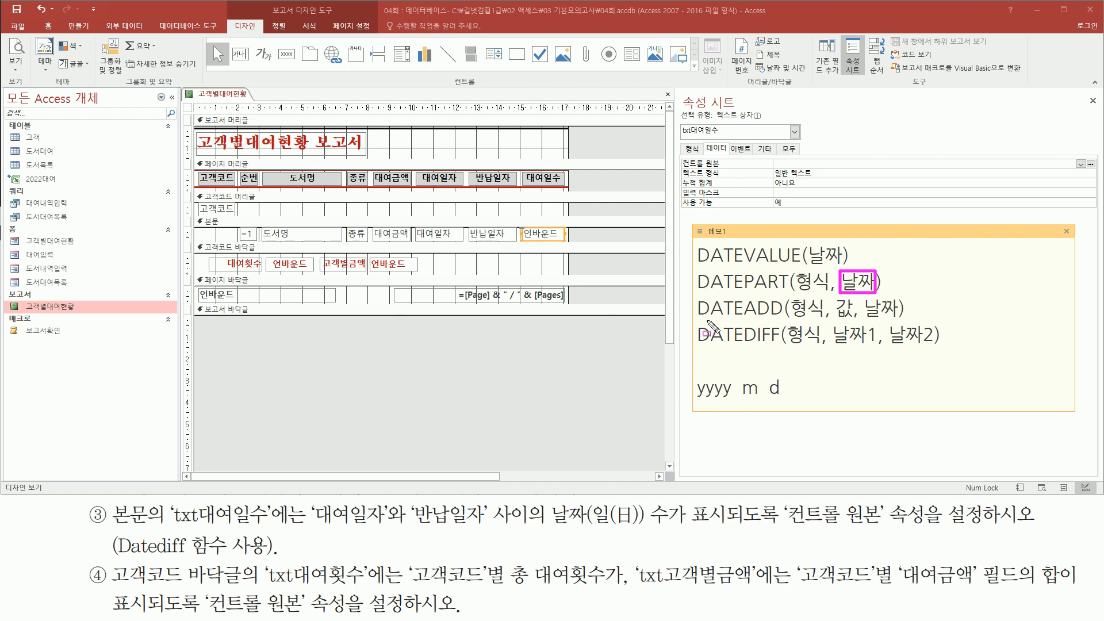
drag(698, 315, 781, 315)
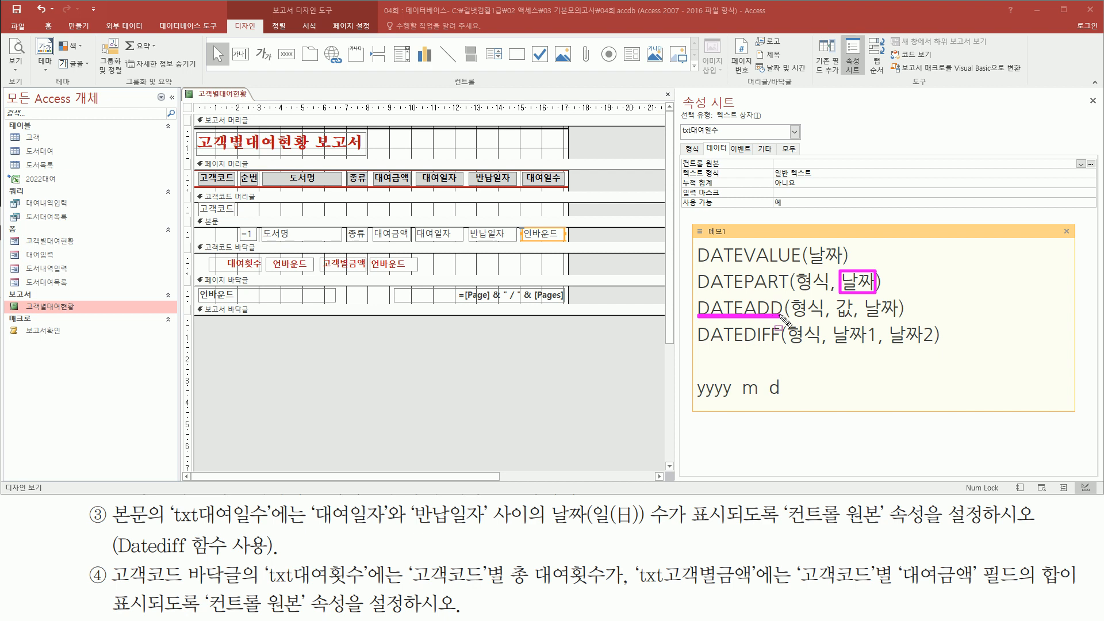
mouse_move(866, 299)
mouse_down()
mouse_move(897, 318)
mouse_move(865, 300)
mouse_up()
drag(850, 299, 842, 320)
drag(698, 398, 730, 398)
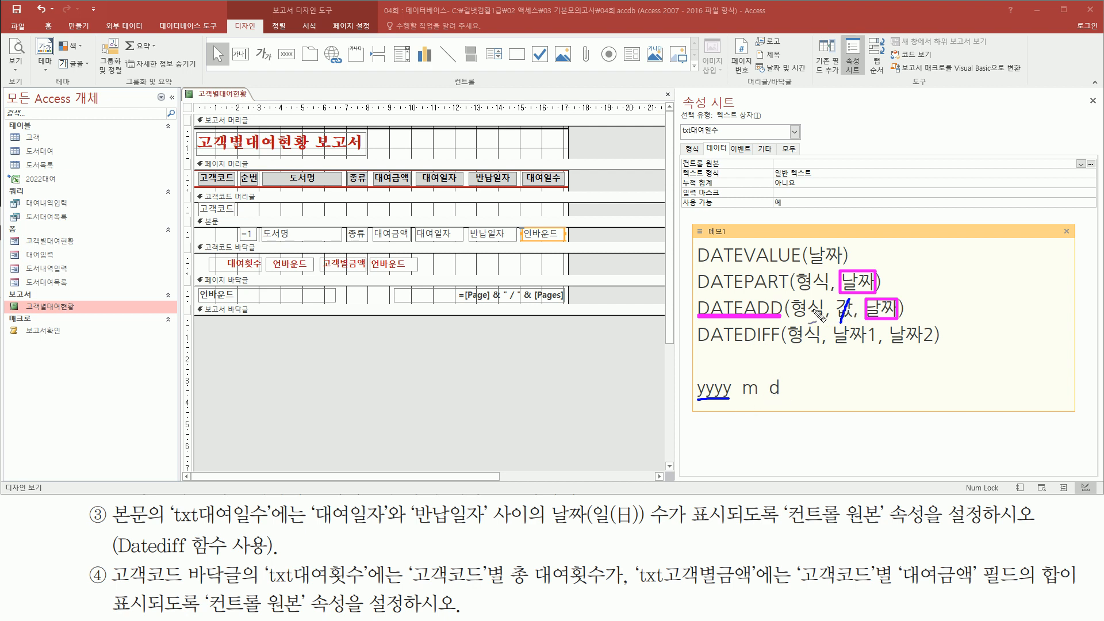
drag(743, 396, 758, 396)
drag(767, 398, 784, 398)
key(e)
Step: Mark the DATEDIFF line and its intervals, then delete the blank line in the note
mouse_move(697, 348)
mouse_down()
mouse_move(946, 349)
mouse_move(937, 347)
mouse_up()
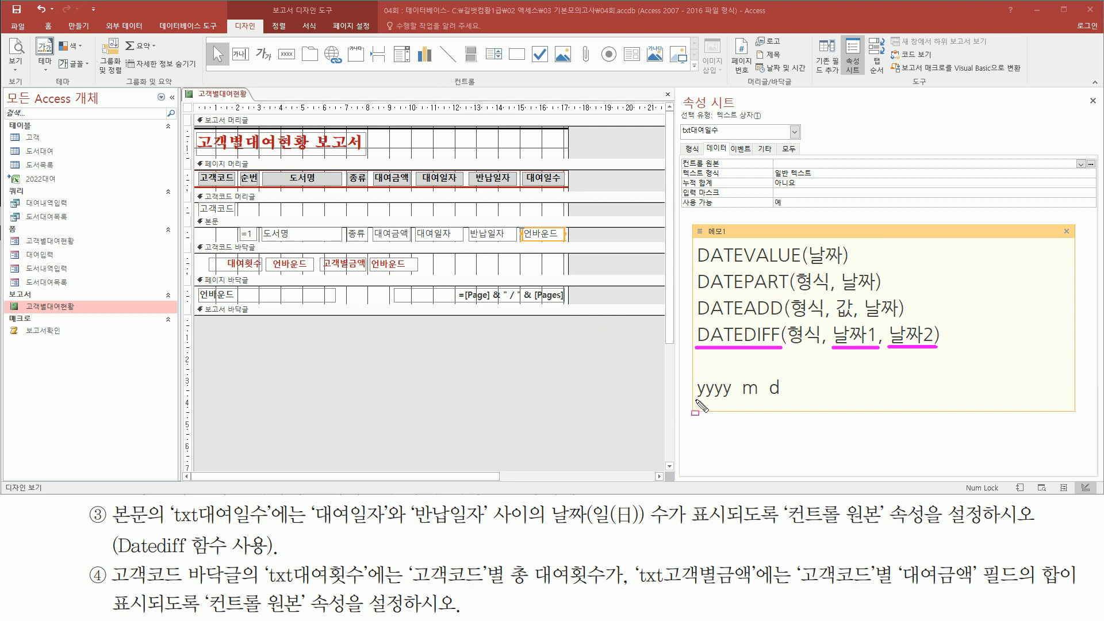
drag(697, 400, 730, 400)
drag(740, 398, 759, 398)
drag(769, 396, 782, 396)
drag(524, 223, 564, 248)
mouse_move(419, 226)
mouse_down()
mouse_move(418, 241)
mouse_move(458, 225)
mouse_move(462, 246)
mouse_move(500, 246)
mouse_move(513, 226)
mouse_move(514, 247)
mouse_up()
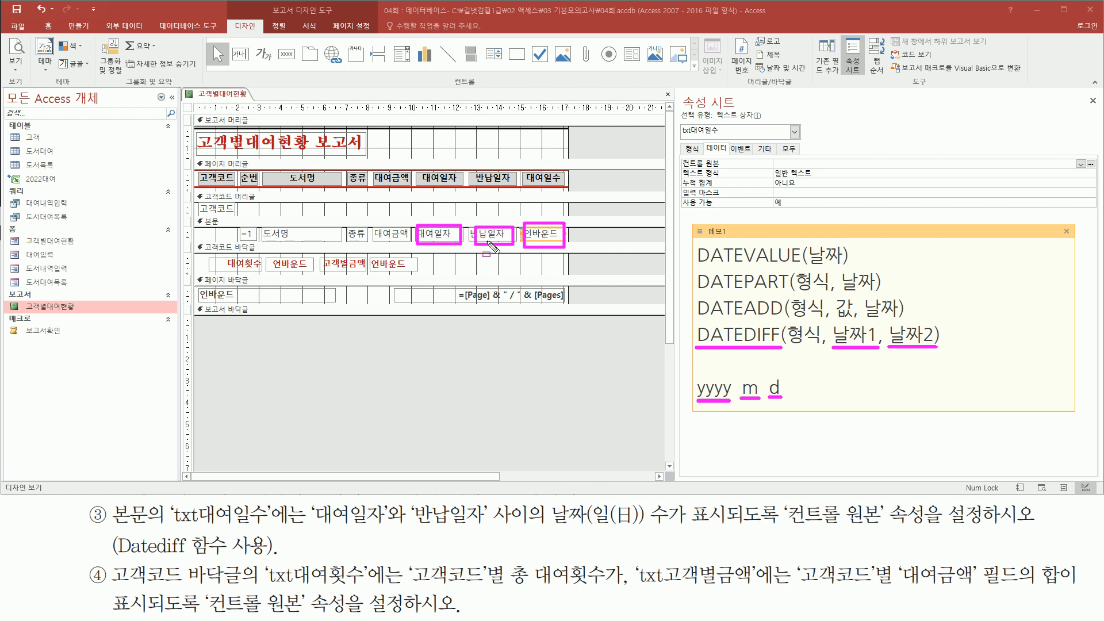
mouse_move(697, 321)
mouse_down()
mouse_move(762, 355)
mouse_move(948, 355)
mouse_up()
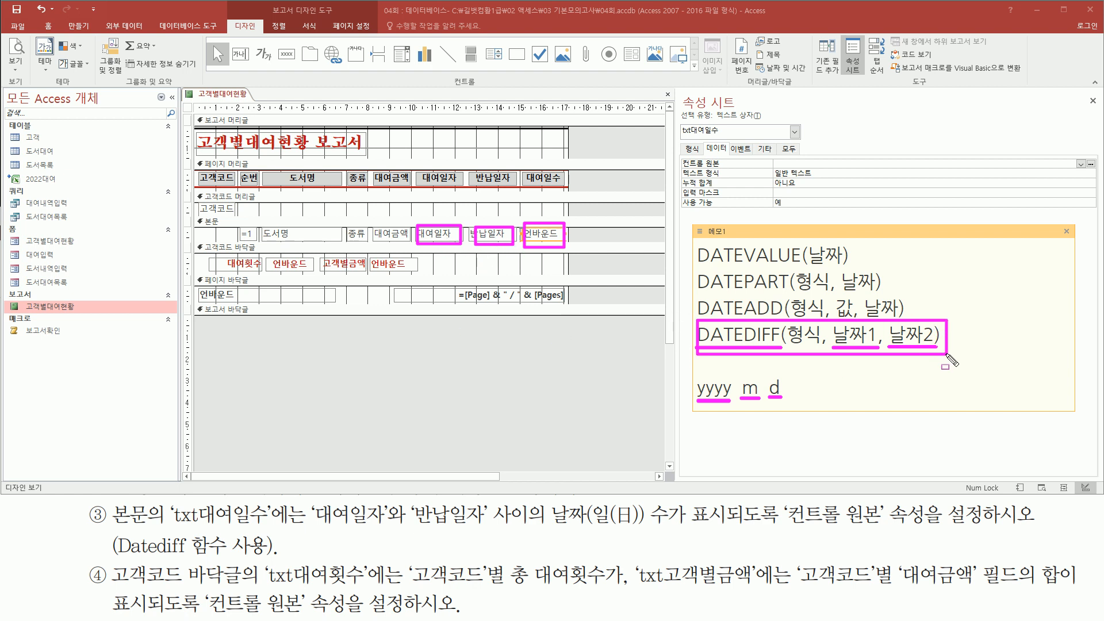
key(Escape)
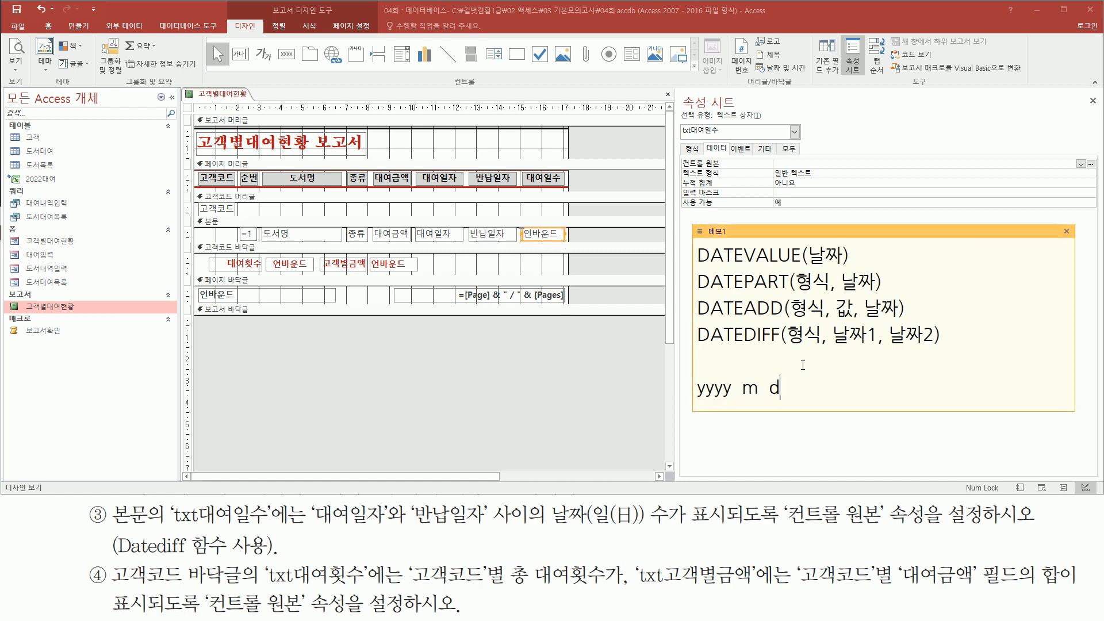
key(Delete)
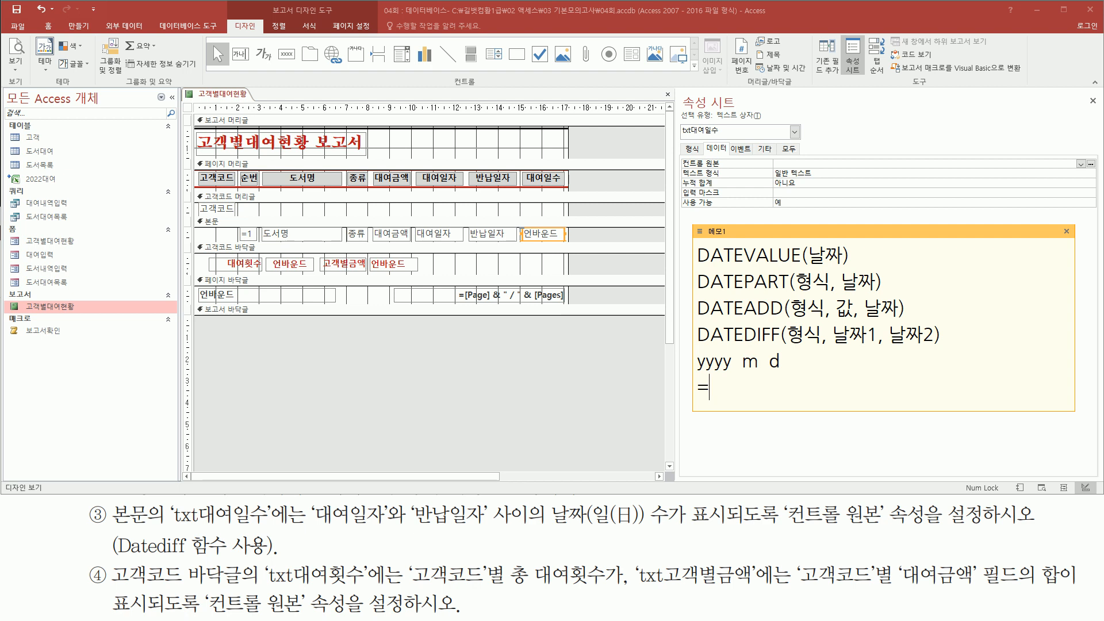
Step: Write the datediff("d",[대여일자],[반납일자]) expression in the note and mark its day interval and date fields
text(datediff("d",)
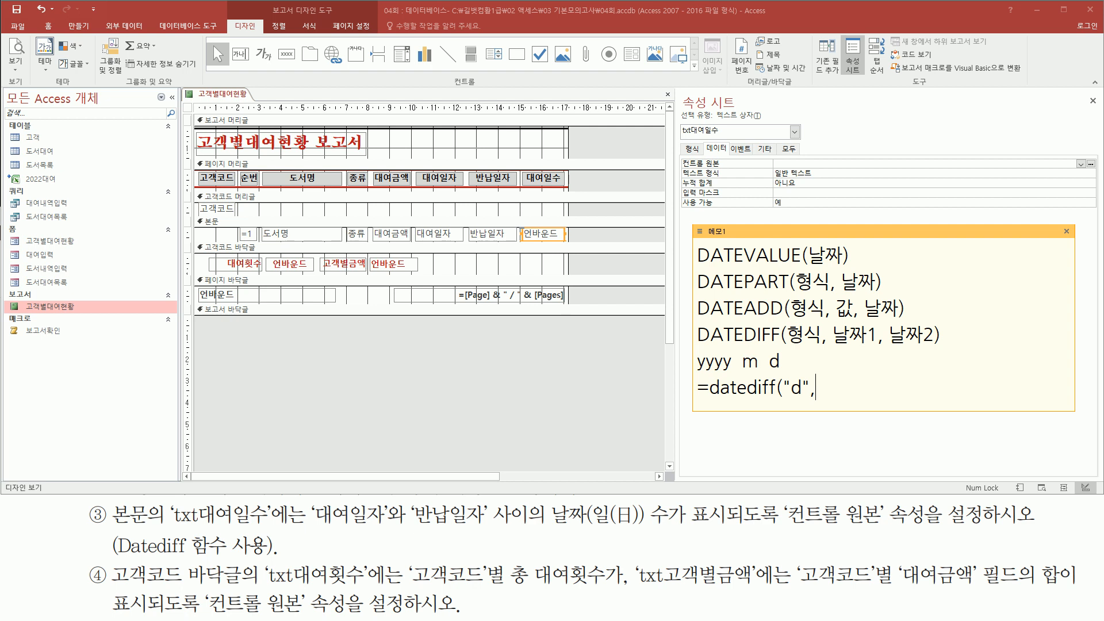
text([대여)
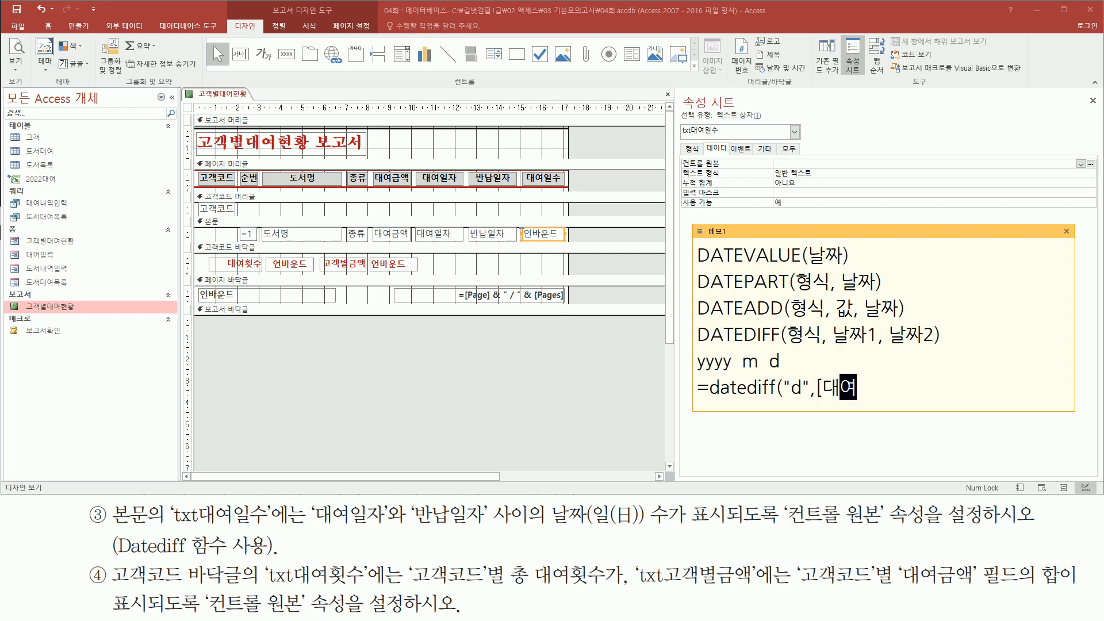
text(이일자])
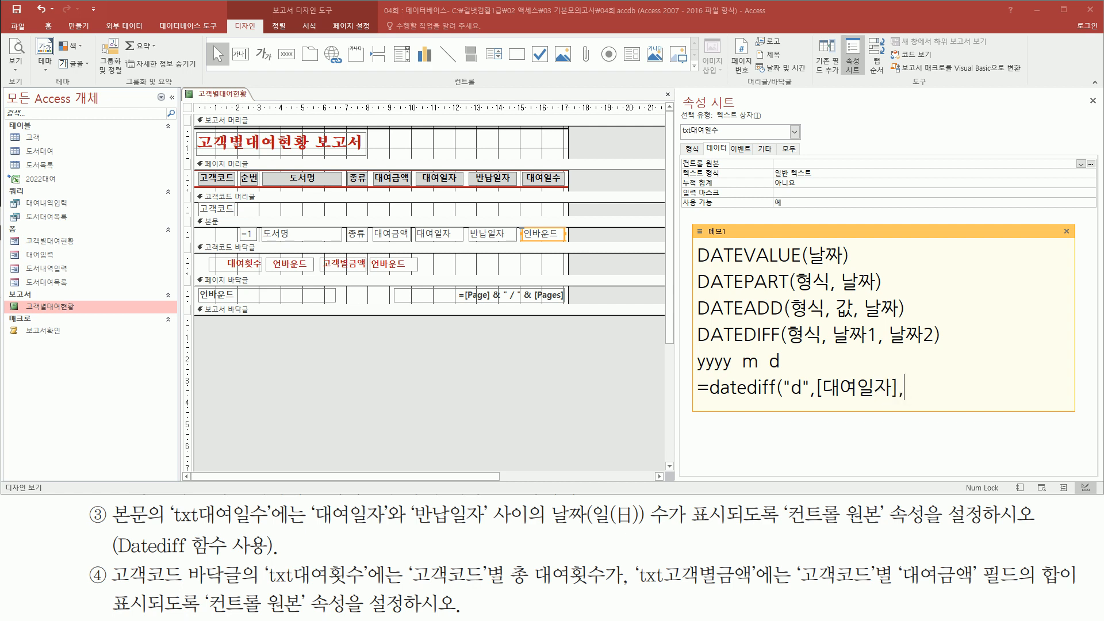
text(,[반납)
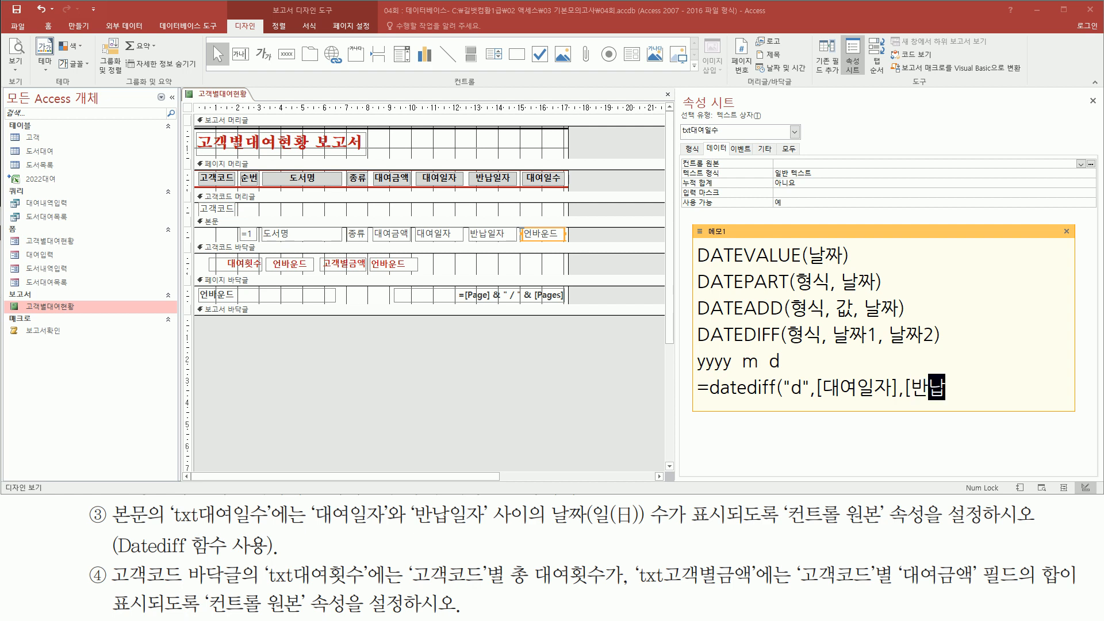
text(일자)
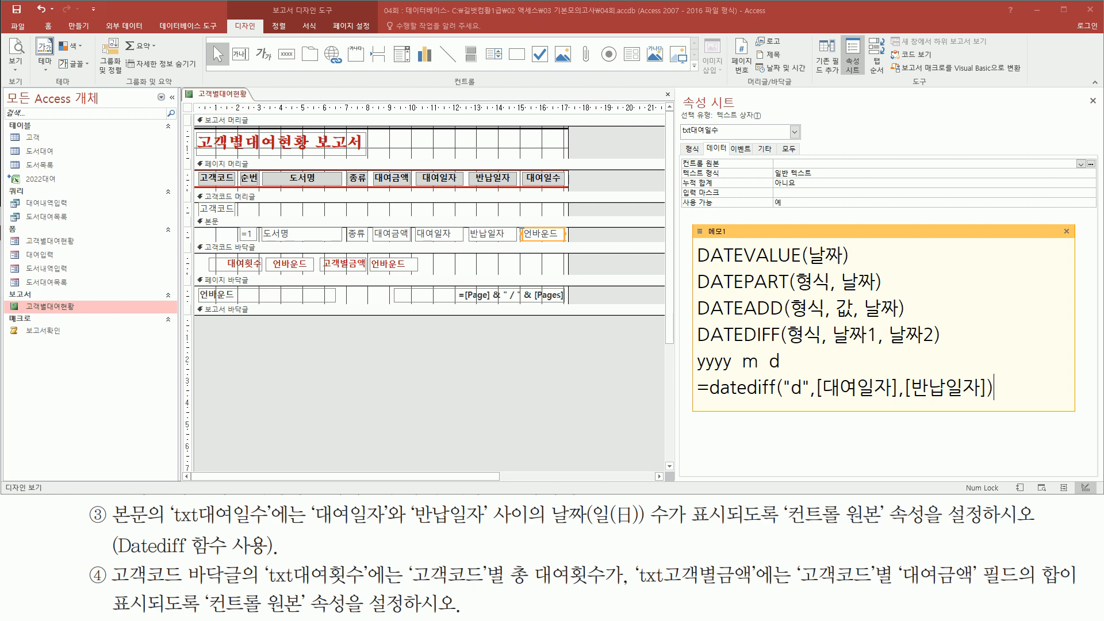
key(shift+Home)
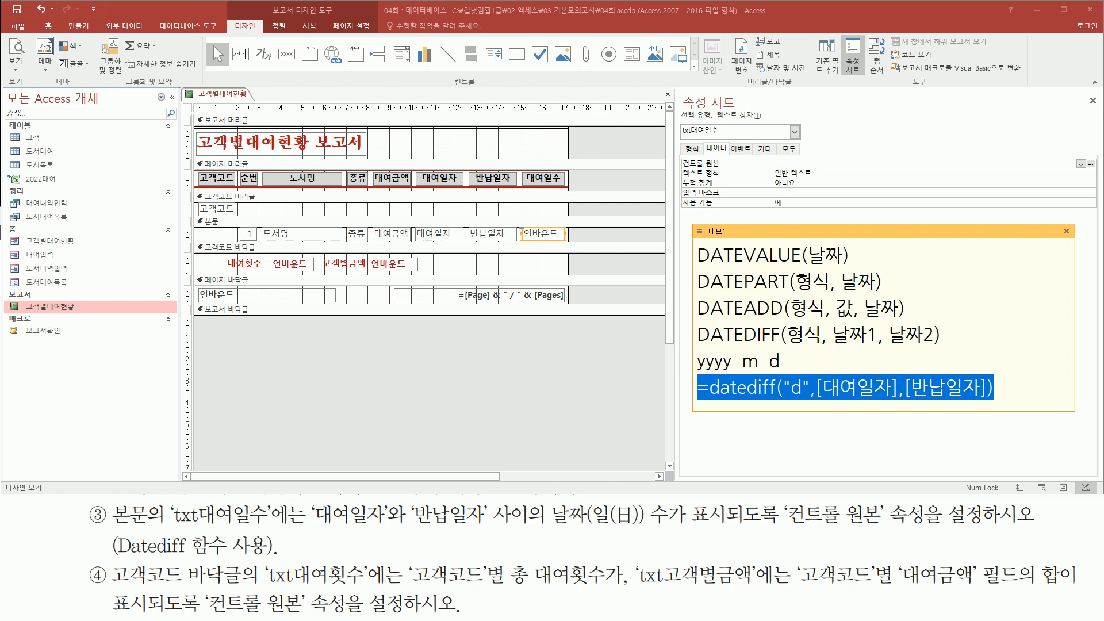
click(752, 382)
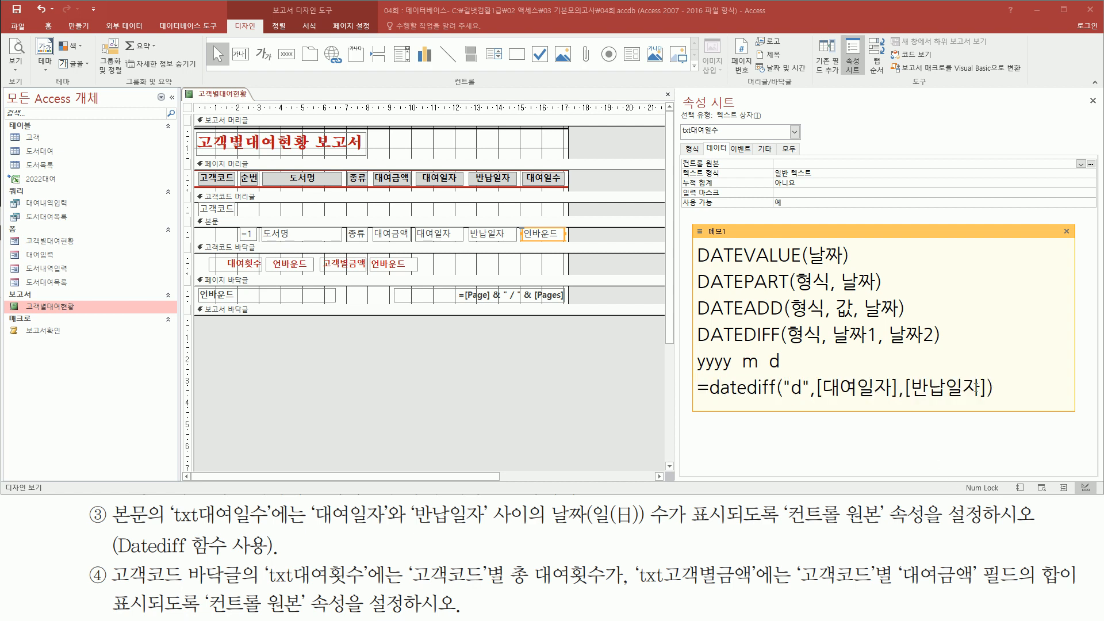
drag(815, 405, 995, 405)
mouse_move(799, 372)
mouse_down()
mouse_move(785, 395)
mouse_move(813, 405)
mouse_up()
key(Escape)
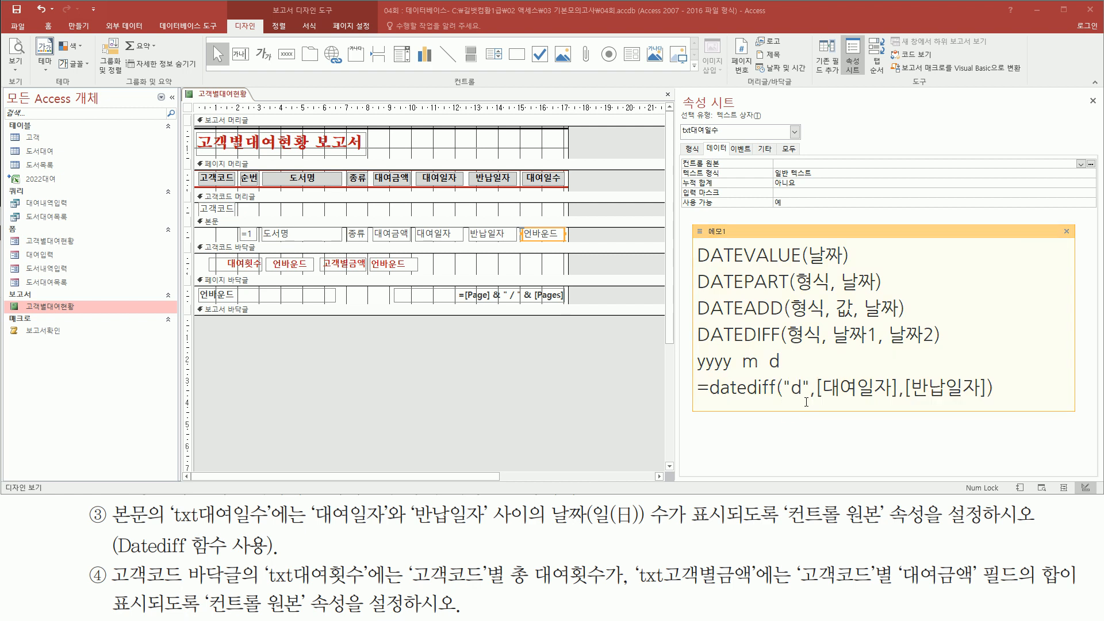
key(ctrl+2)
Step: Set txt대여일수's 컨트롤 원본 to =datediff("d",[대여일자],[반납일자])
key(Escape)
mouse_move(678, 157)
mouse_down()
mouse_move(747, 173)
mouse_move(843, 172)
mouse_up()
key(Escape)
click(838, 163)
text(=datediff("d",[대여일자],[반납일자]))
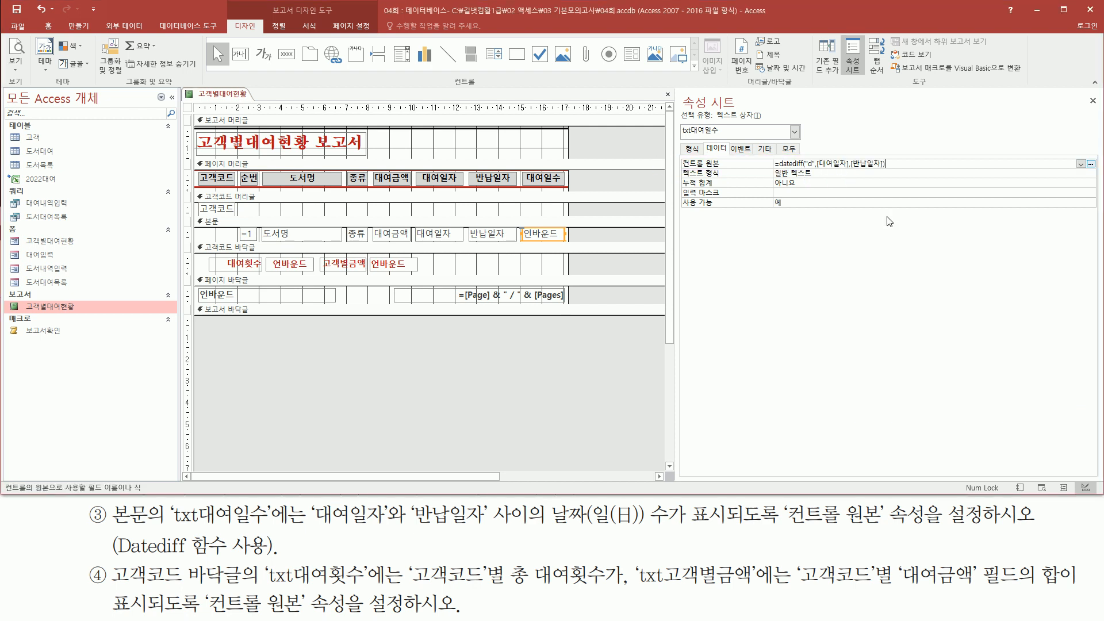
key(Return)
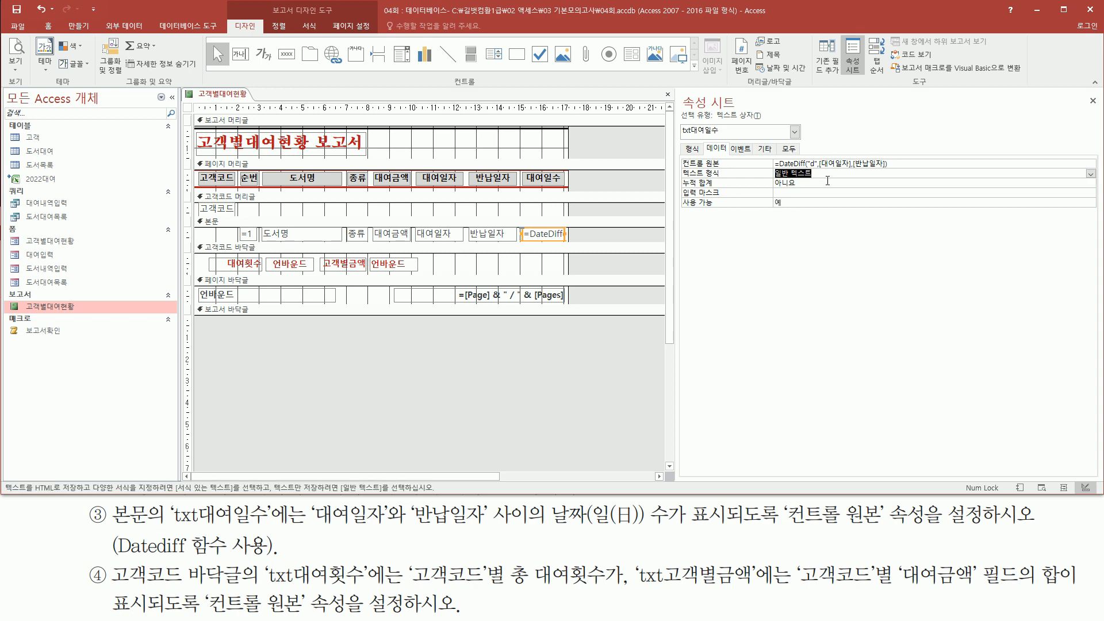
Step: Open Print Preview and check the 대여일수 day counts against the 03-26 and 03-27 rental dates
right_click(599, 233)
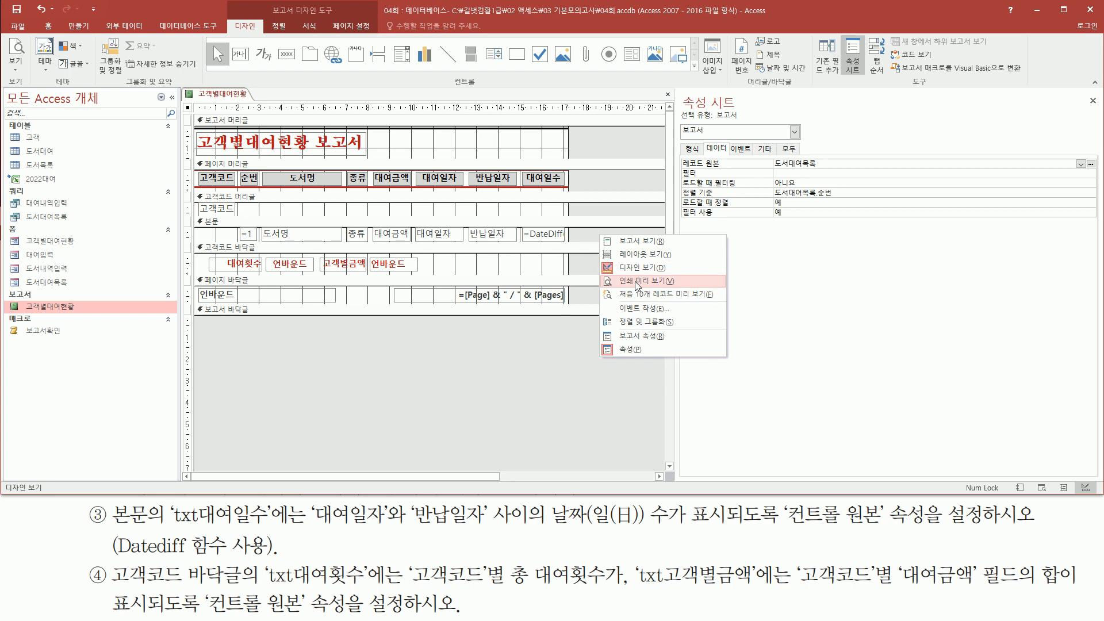
click(635, 281)
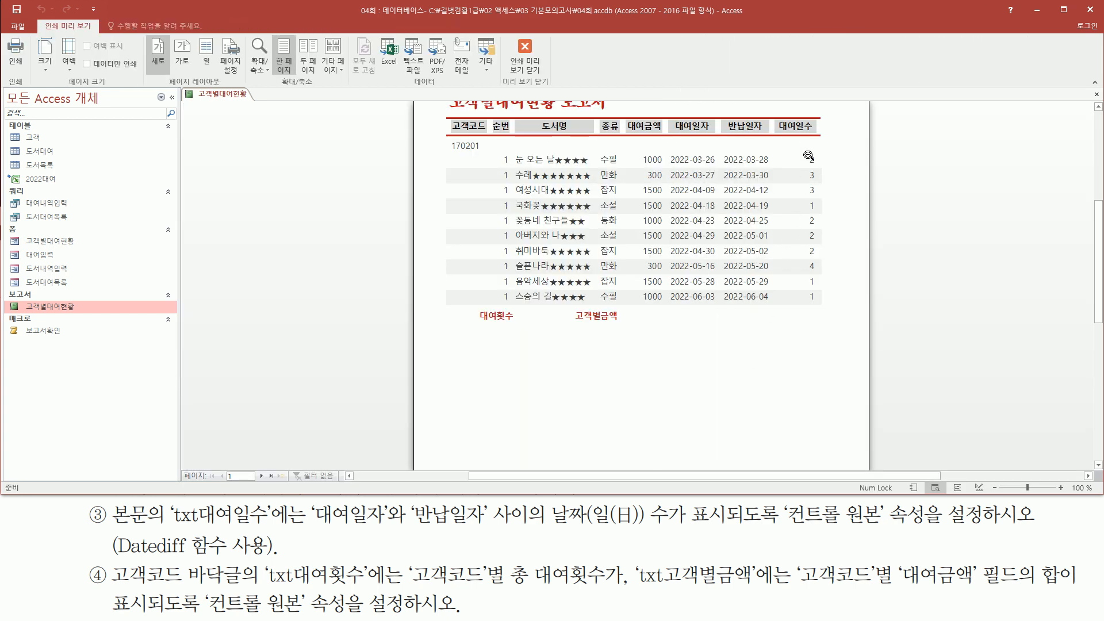
drag(801, 149, 831, 310)
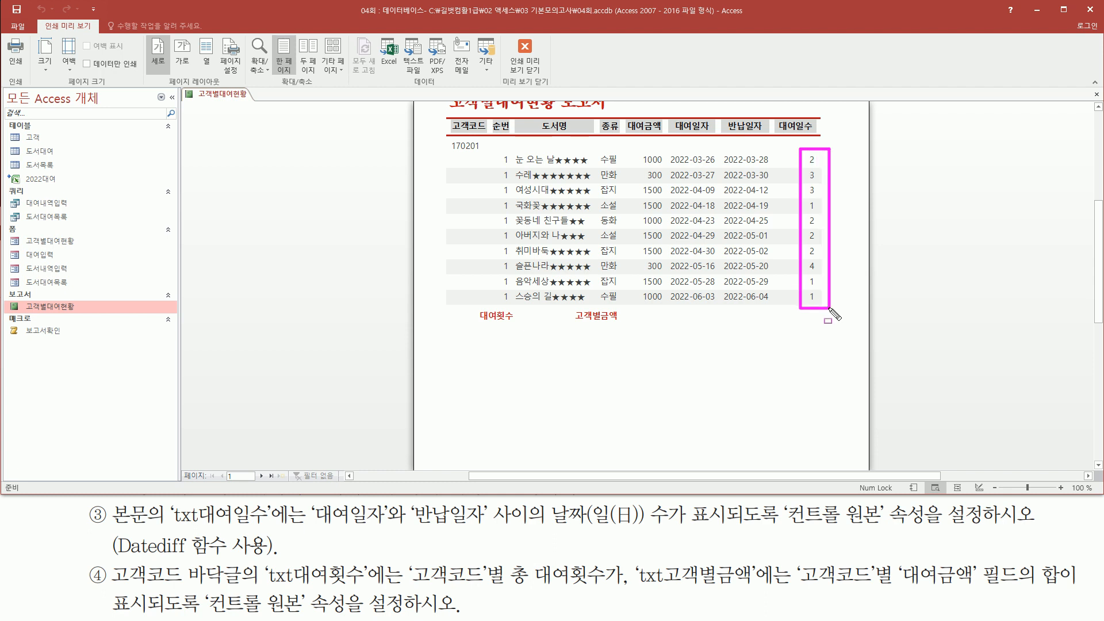
drag(692, 163, 771, 167)
drag(693, 182, 772, 181)
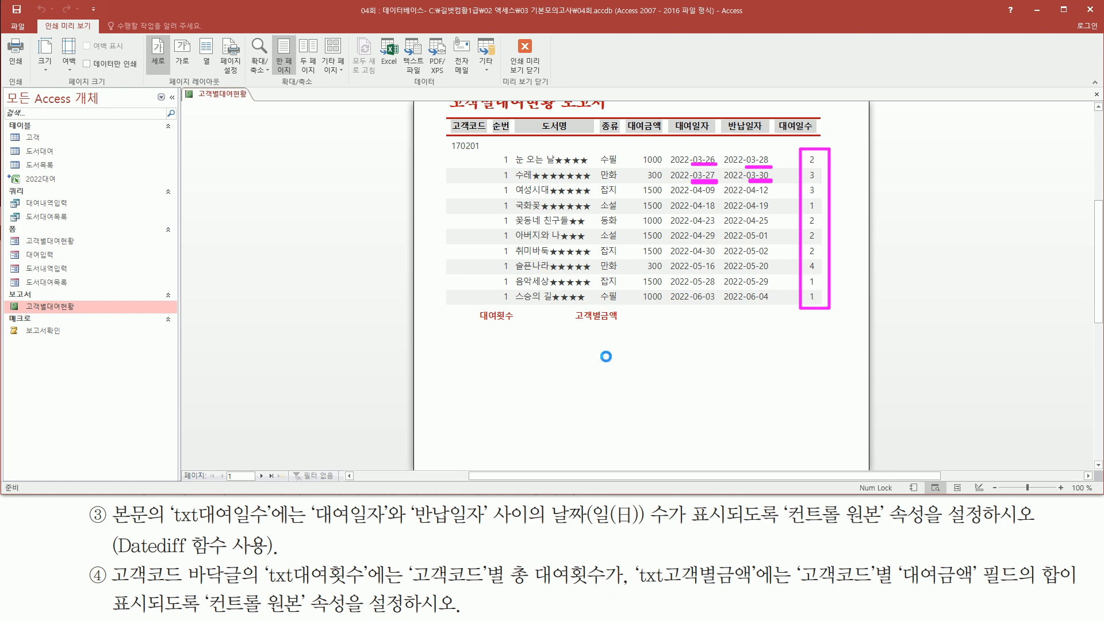
key(Escape)
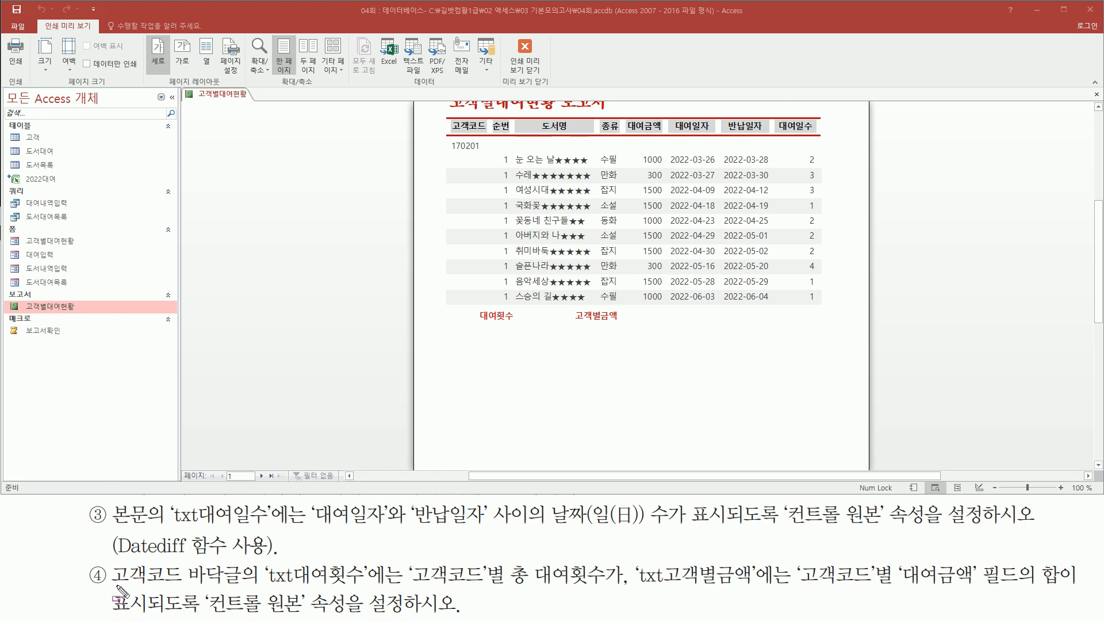
mouse_move(111, 587)
mouse_down()
mouse_move(222, 597)
mouse_move(243, 563)
mouse_move(364, 588)
mouse_up()
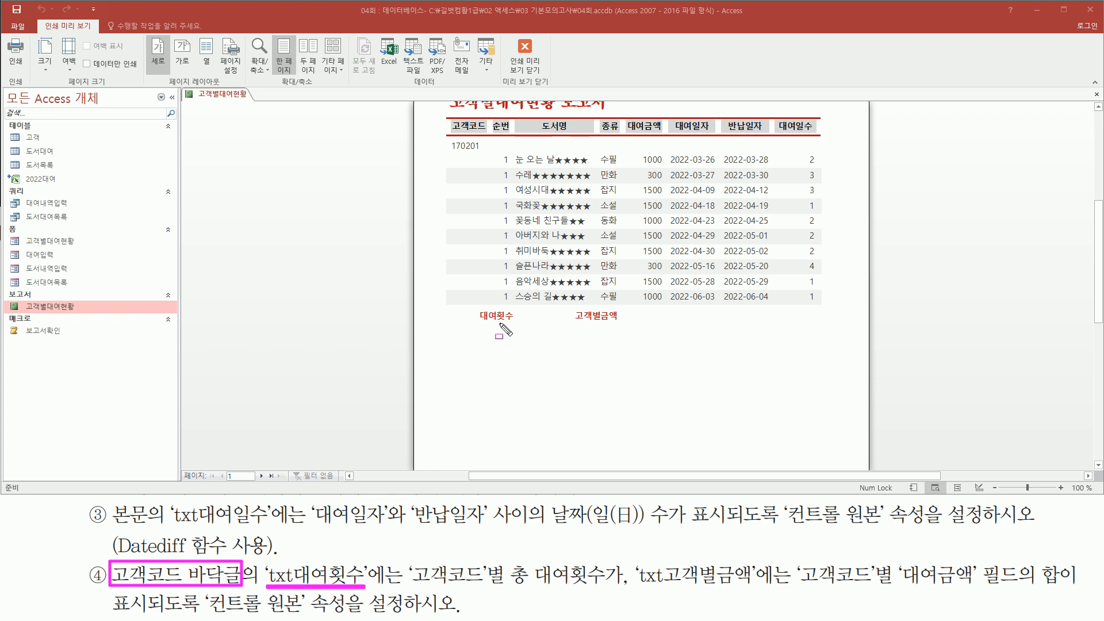
drag(480, 324, 573, 329)
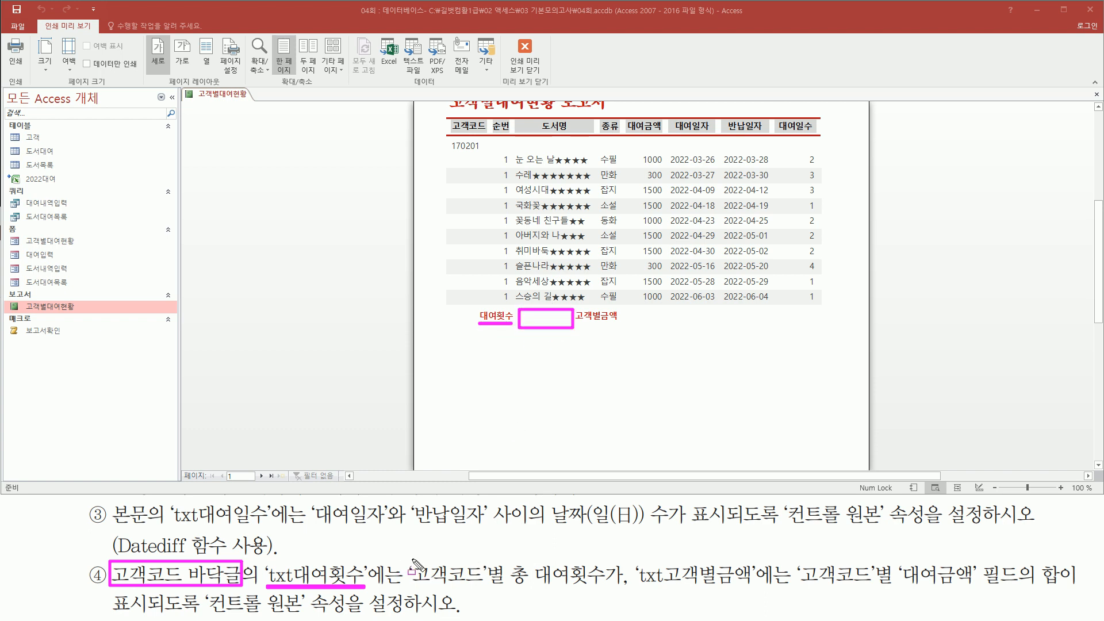
mouse_move(412, 560)
mouse_down()
mouse_move(487, 588)
mouse_move(606, 582)
mouse_up()
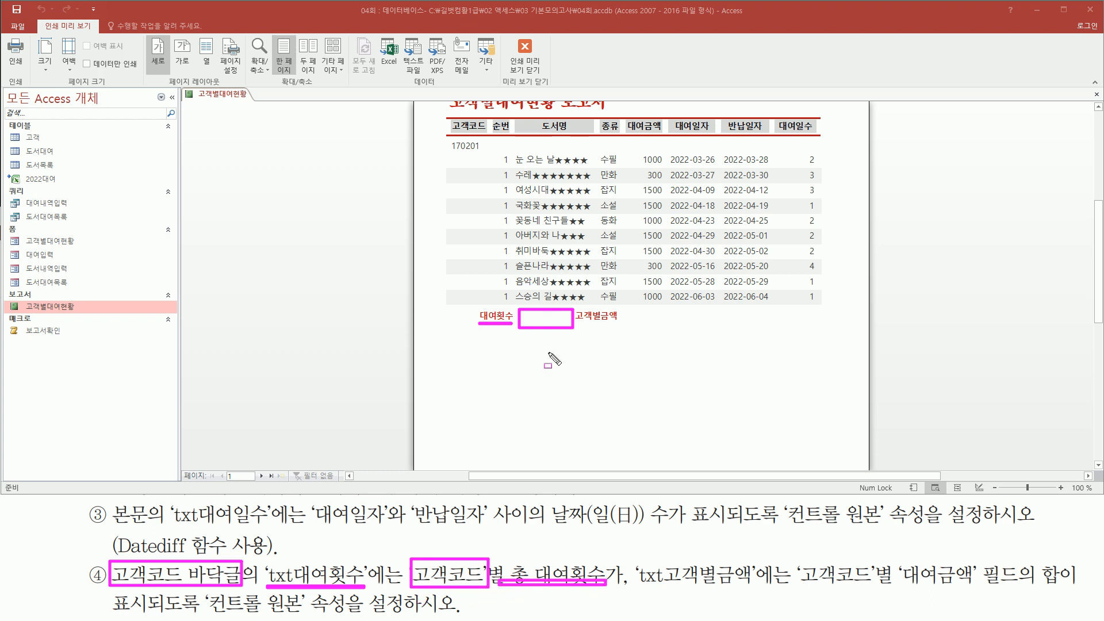
mouse_move(637, 559)
mouse_down()
mouse_move(726, 596)
mouse_move(758, 591)
mouse_up()
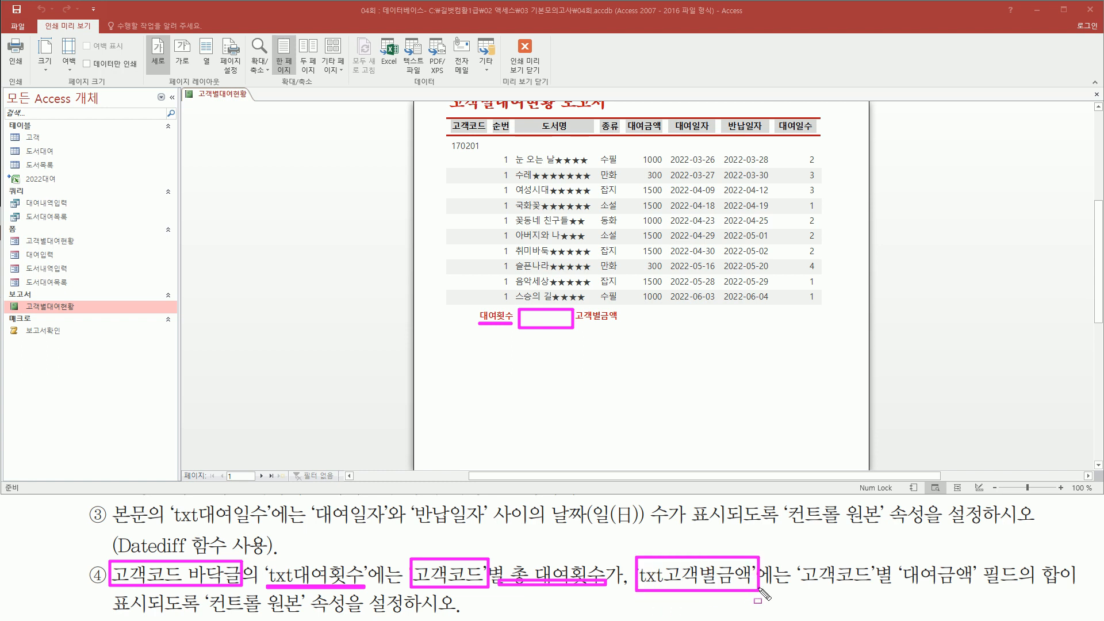
drag(577, 322, 699, 328)
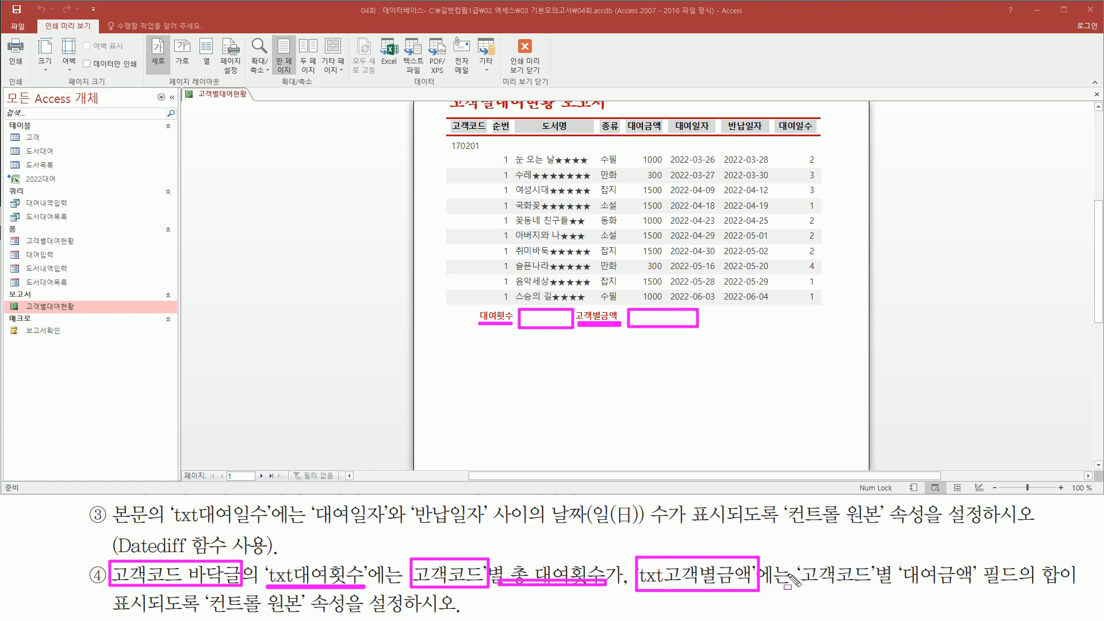
mouse_move(797, 560)
mouse_down()
mouse_move(892, 589)
mouse_move(1068, 589)
mouse_up()
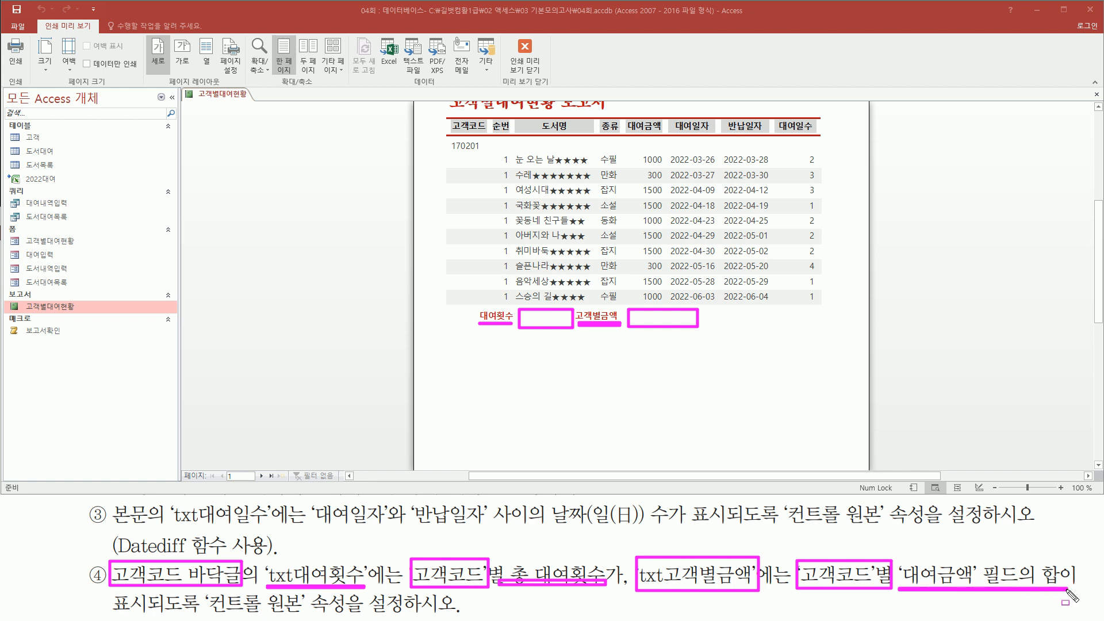
drag(207, 592, 417, 617)
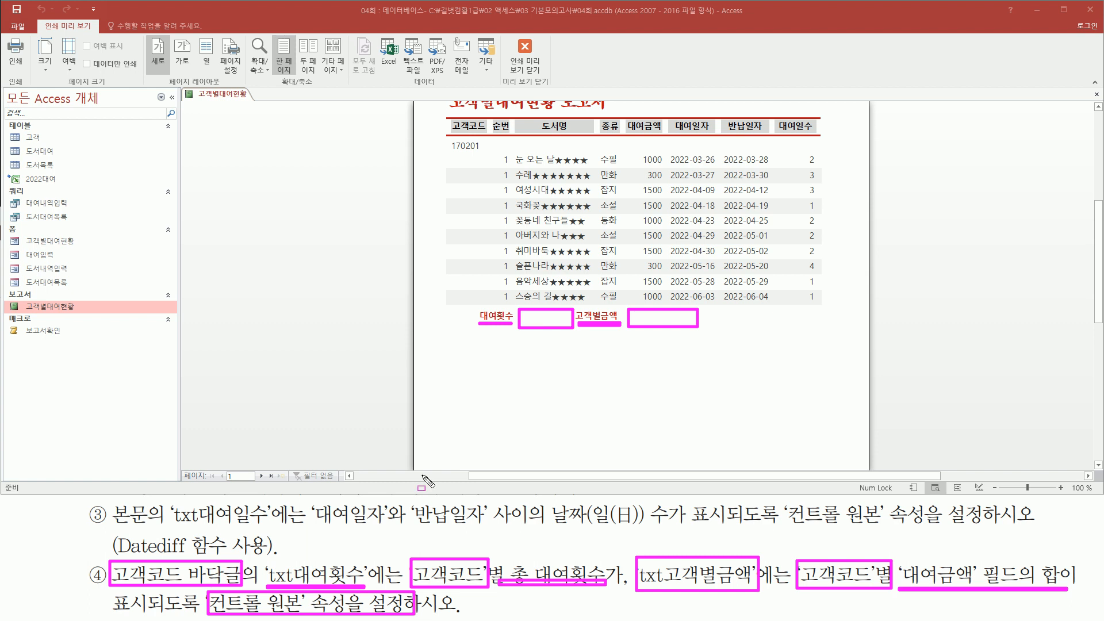
key(Escape)
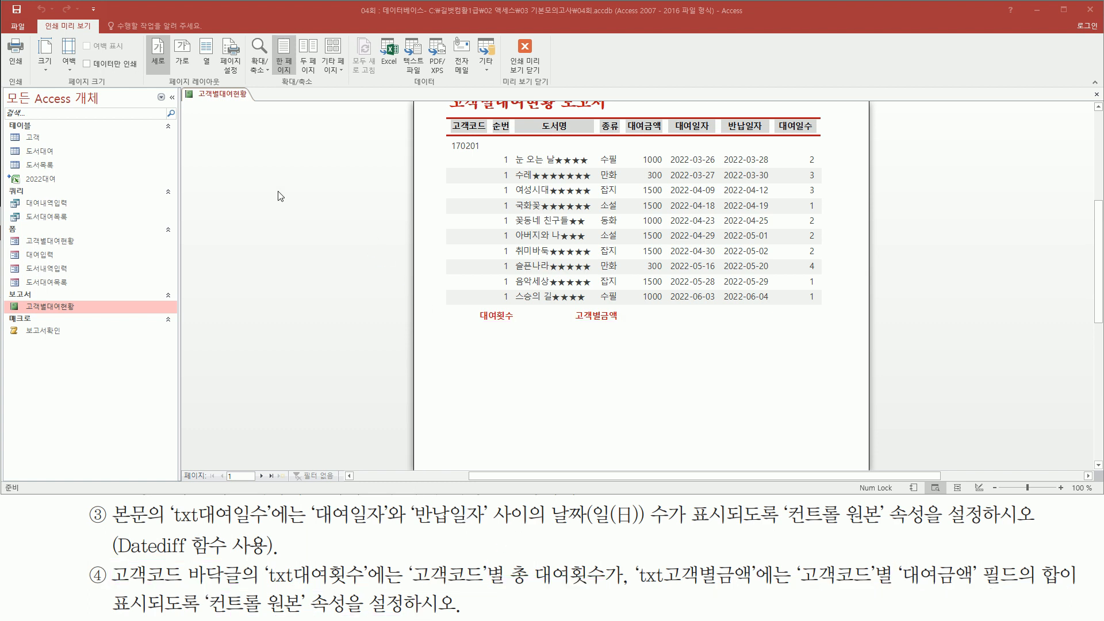
Step: Switch to Design view and check the names of the txt대여횟수 and txt고객별금액 footer boxes
right_click(275, 168)
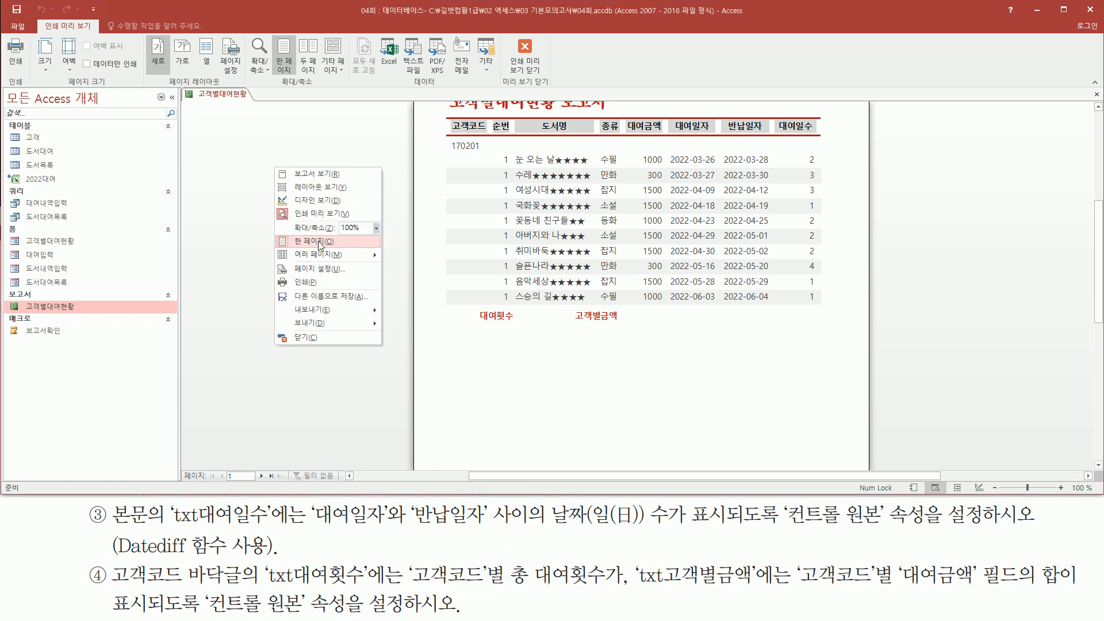
click(320, 202)
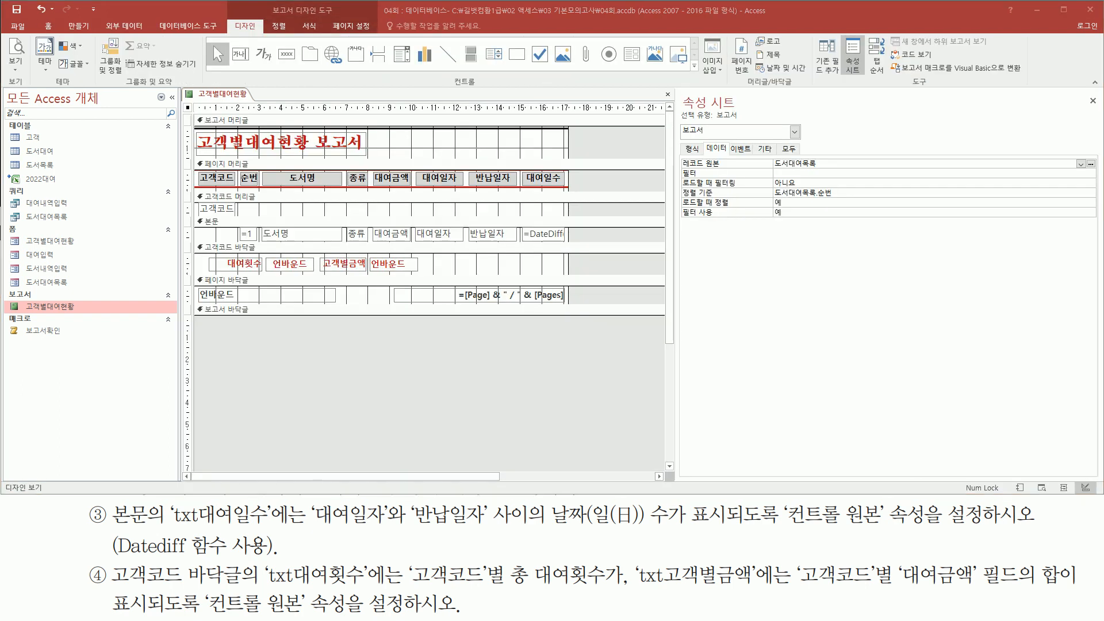
drag(196, 240, 572, 282)
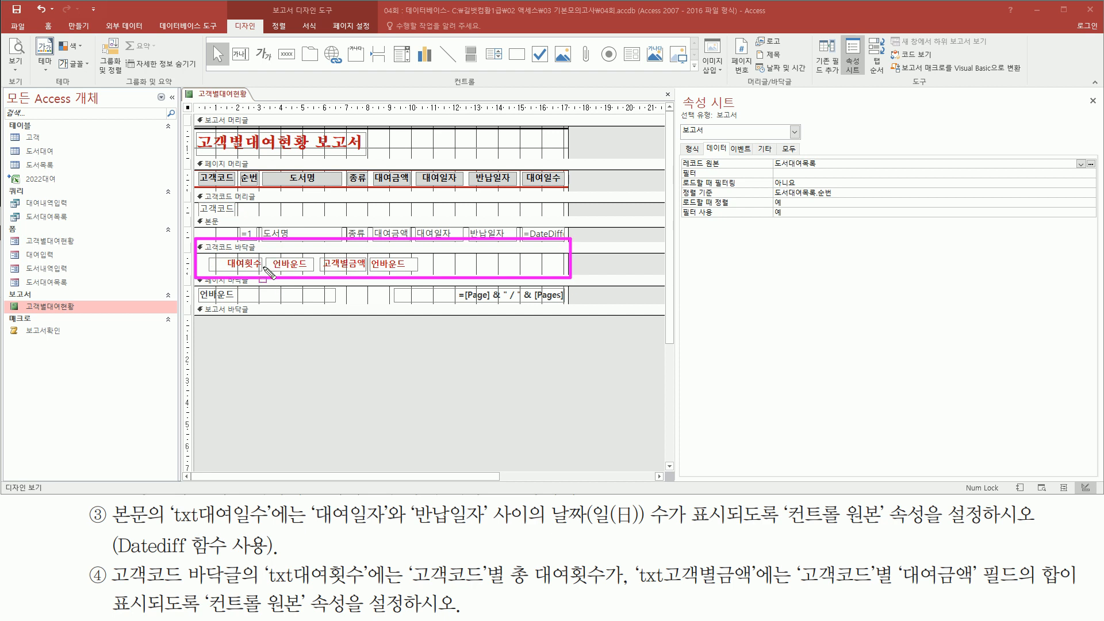
drag(273, 256, 313, 274)
drag(371, 255, 418, 275)
click(286, 260)
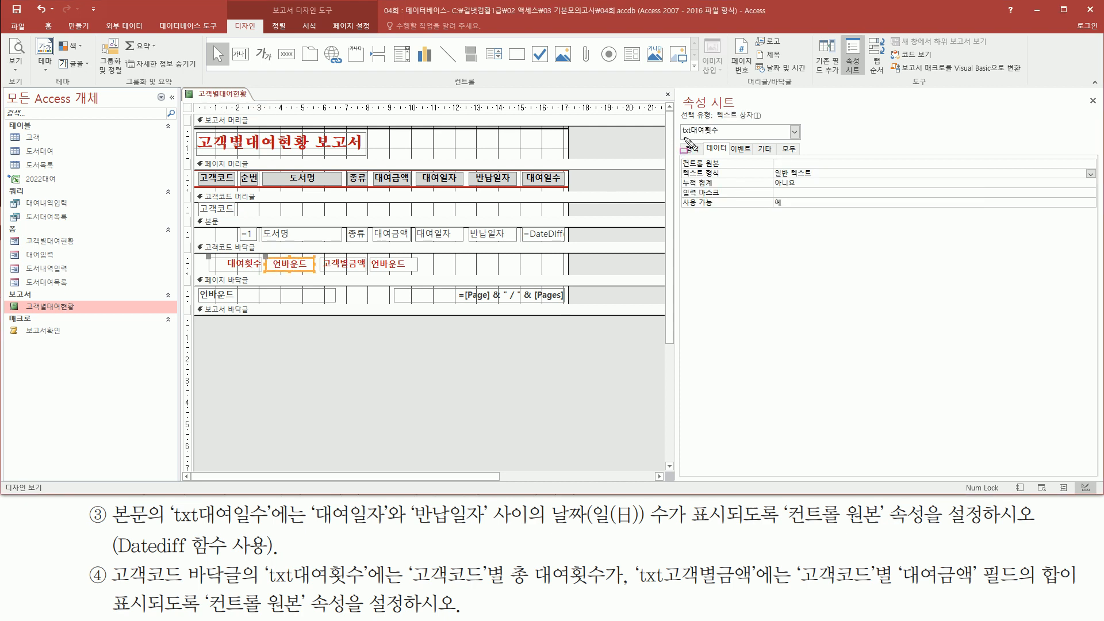
drag(681, 138, 730, 138)
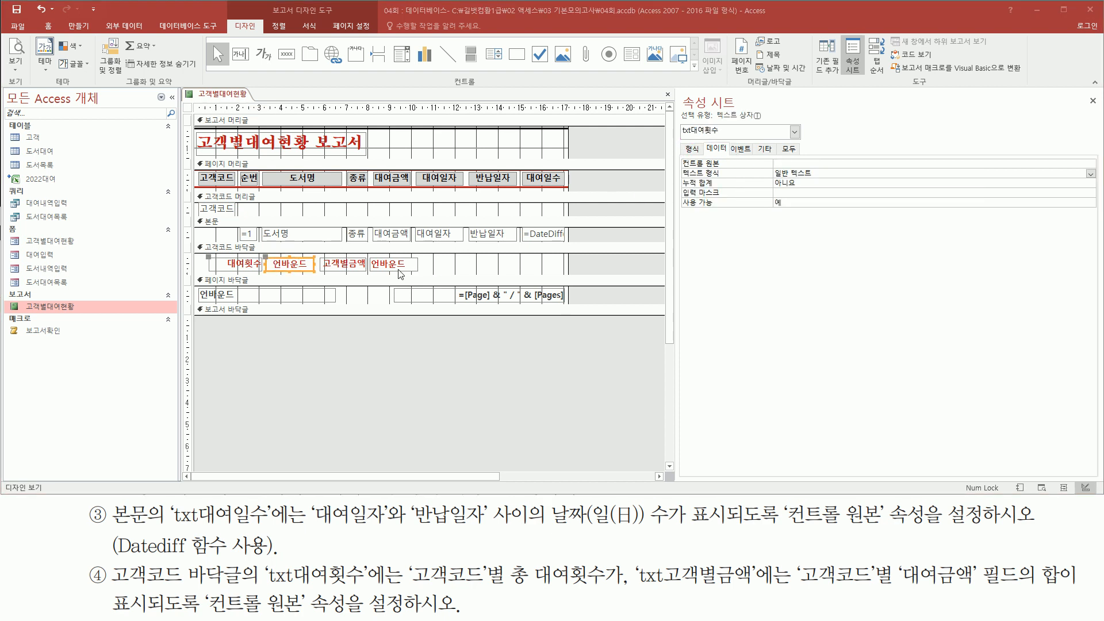
click(415, 263)
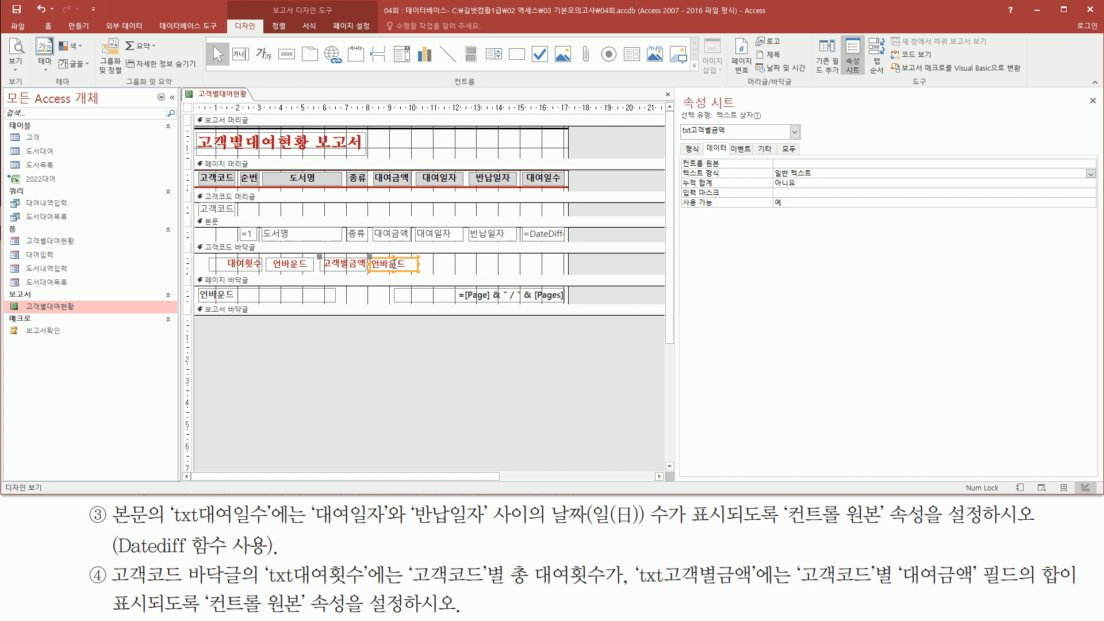
drag(679, 139, 732, 139)
Step: Reselect the txt대여횟수 box in the 고객코드 footer and review the footer's total boxes
drag(266, 256, 432, 284)
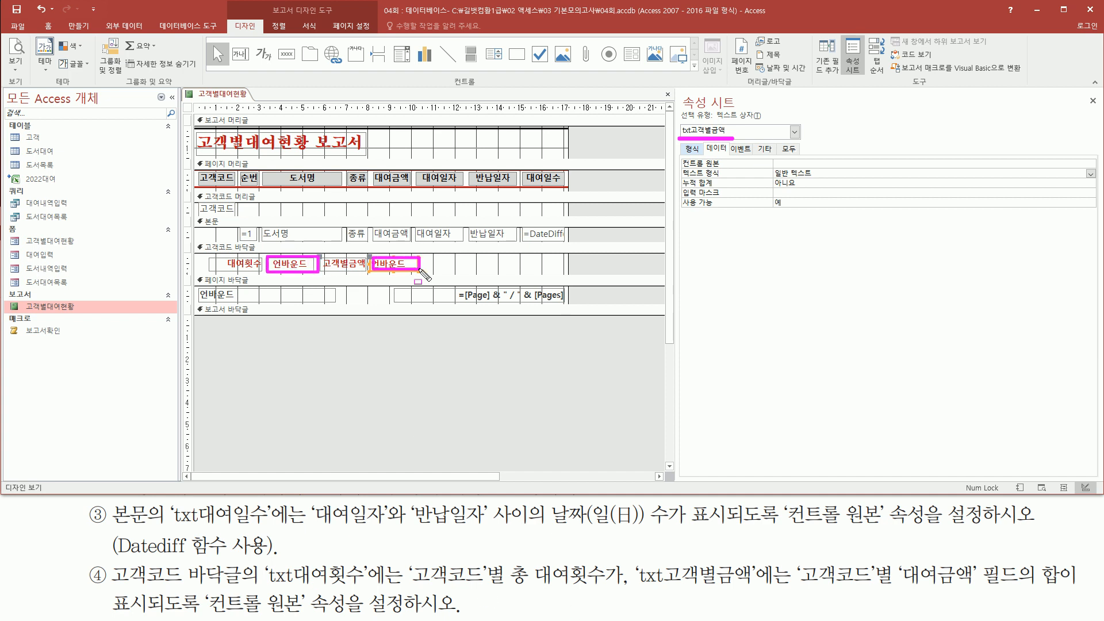
key(Escape)
click(285, 261)
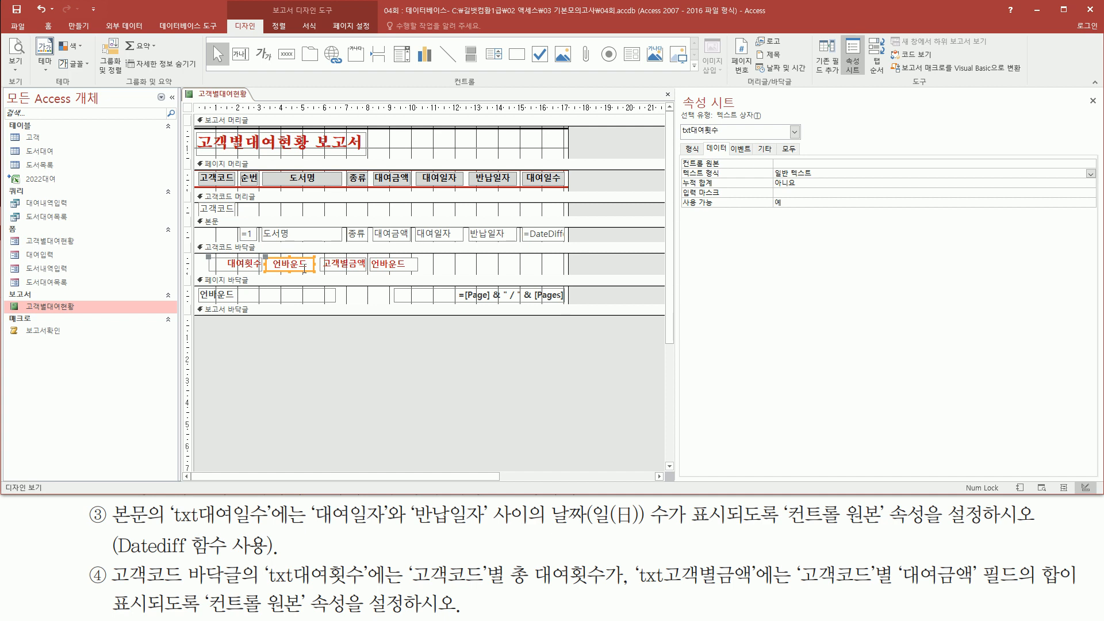
drag(268, 582, 619, 589)
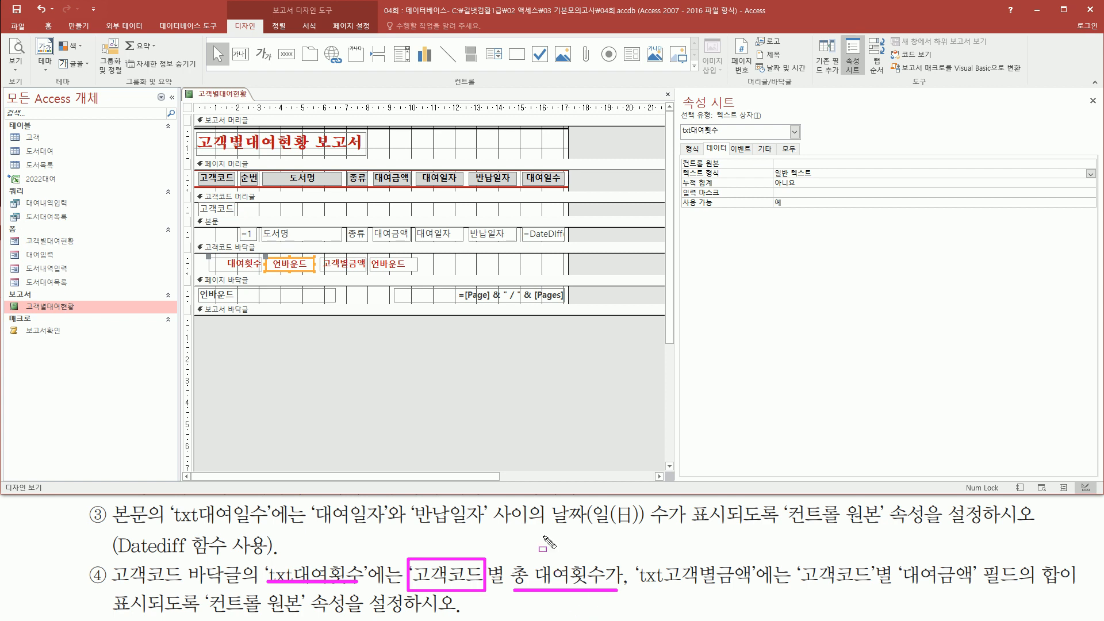
mouse_move(197, 238)
mouse_down()
mouse_move(210, 260)
mouse_move(564, 276)
mouse_up()
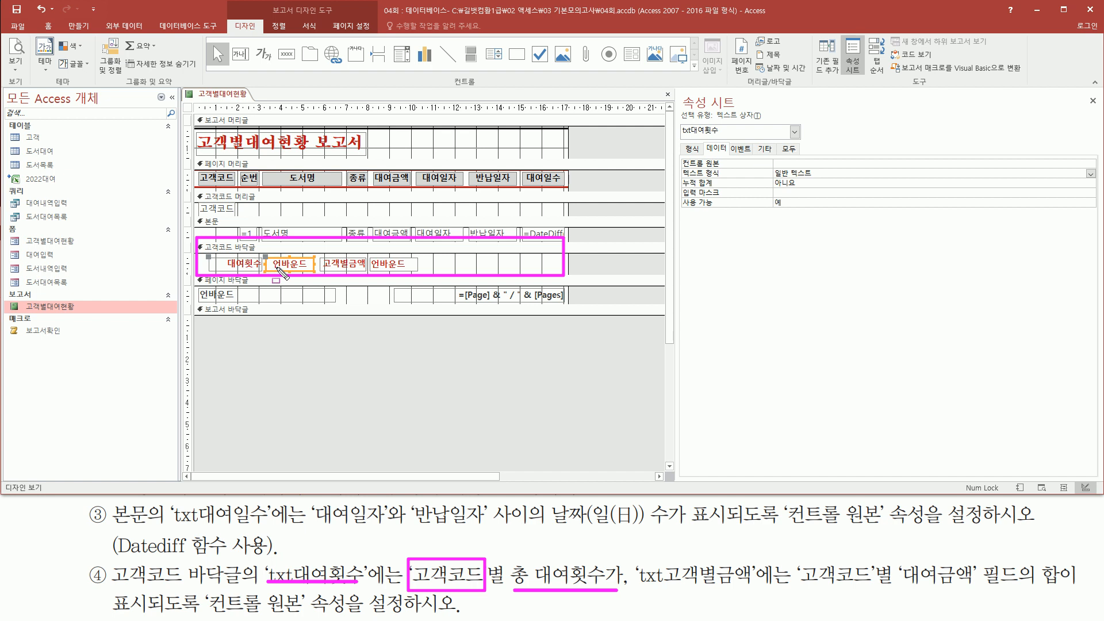
drag(271, 256, 294, 268)
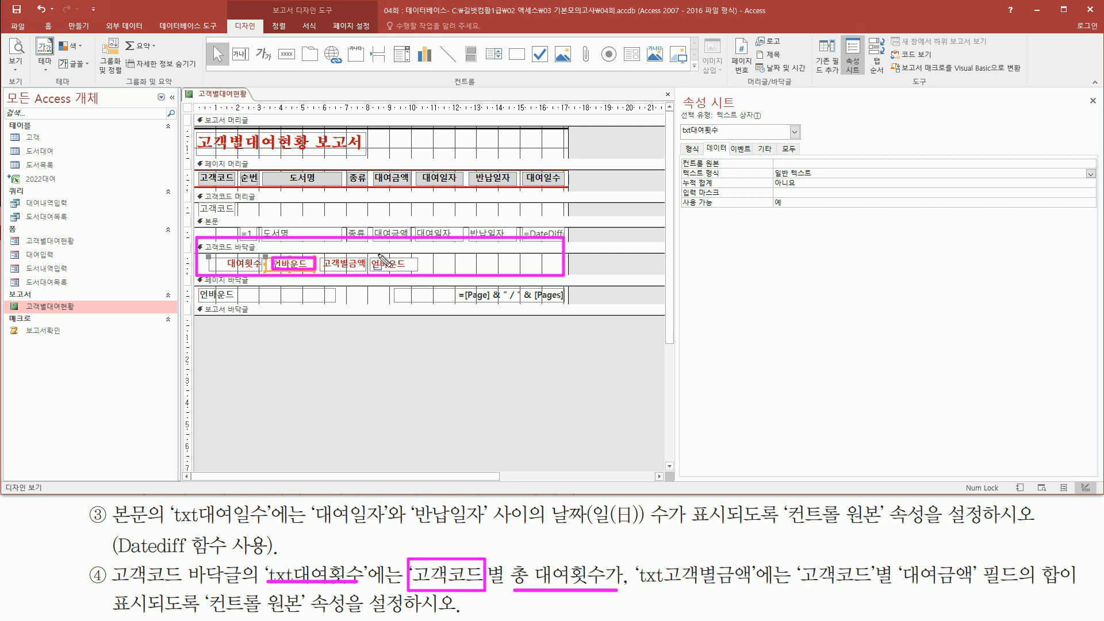
drag(370, 257, 423, 275)
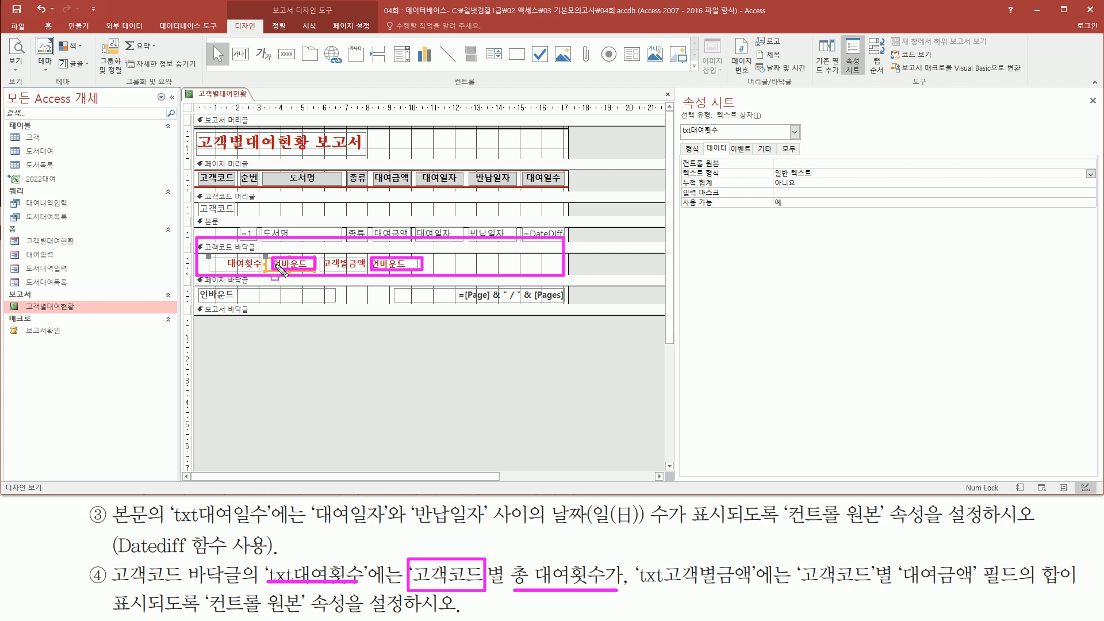
key(Escape)
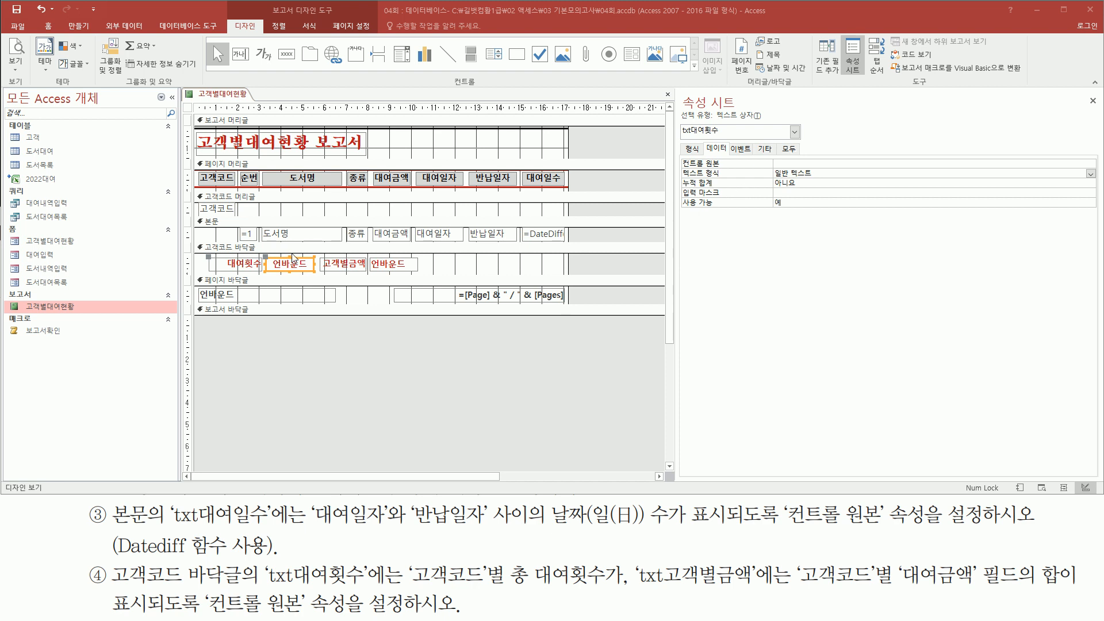
Step: Enter =Count(*) as the txt대여횟수 control source, correcting a typo
click(808, 162)
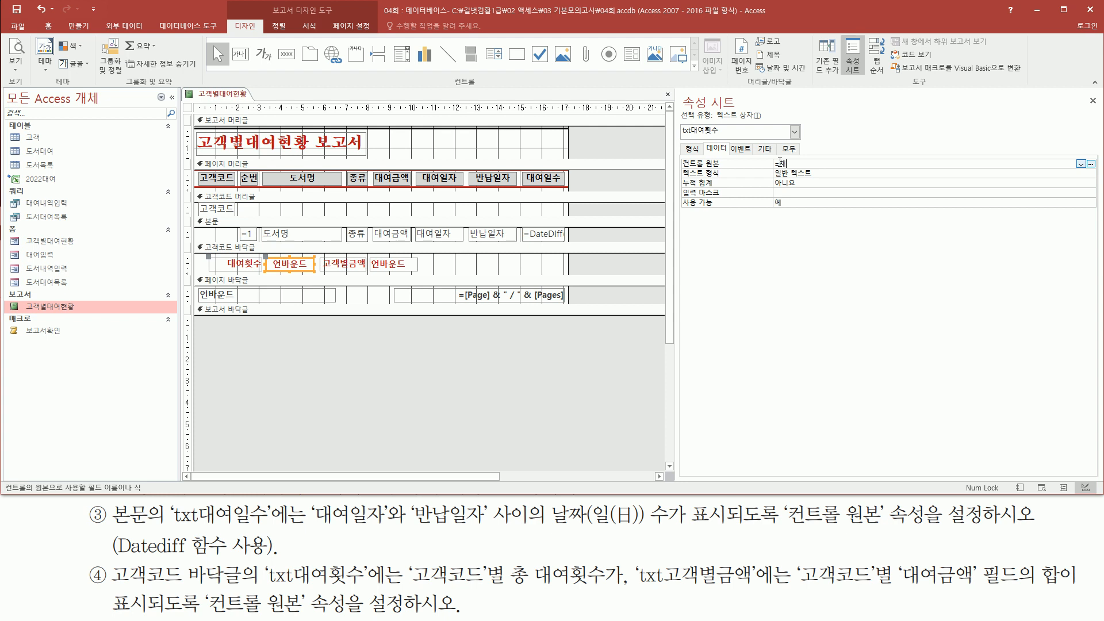
text((*))
key(BackSpace)
text())
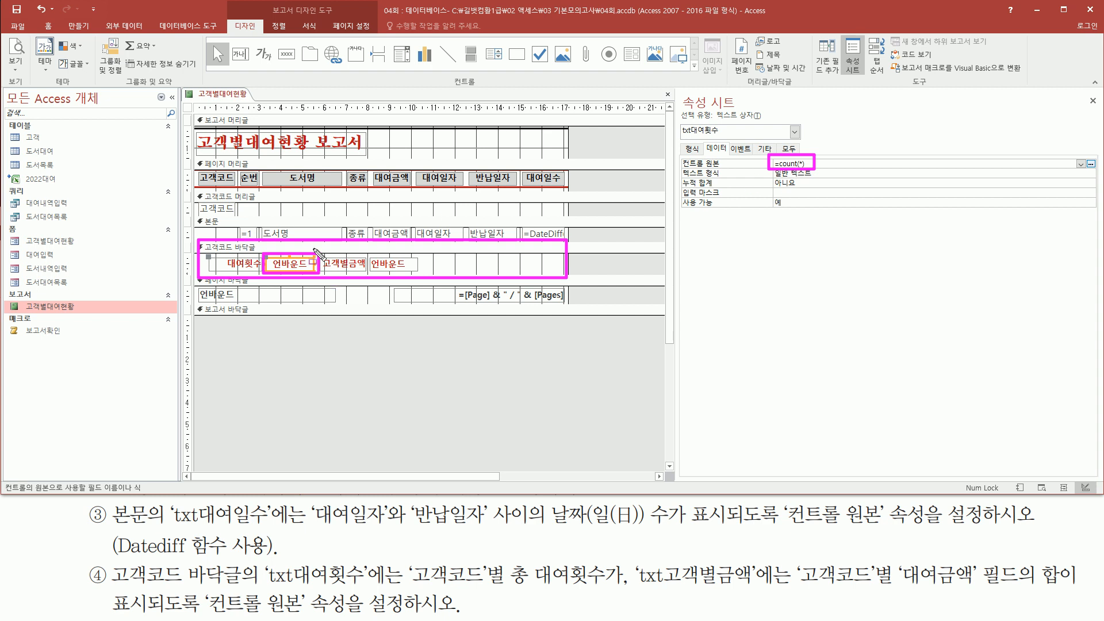
Step: Set txt고객별금액's 컨트롤 원본 to =Sum([대여금액])
click(397, 268)
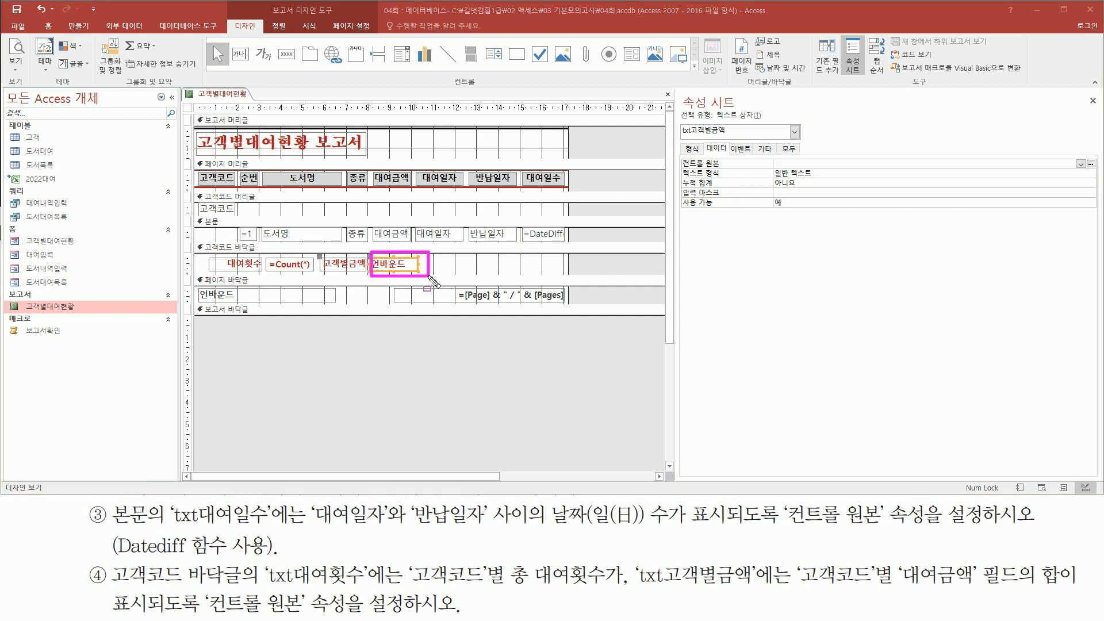
mouse_move(803, 556)
mouse_down()
mouse_move(823, 590)
mouse_move(1072, 591)
mouse_up()
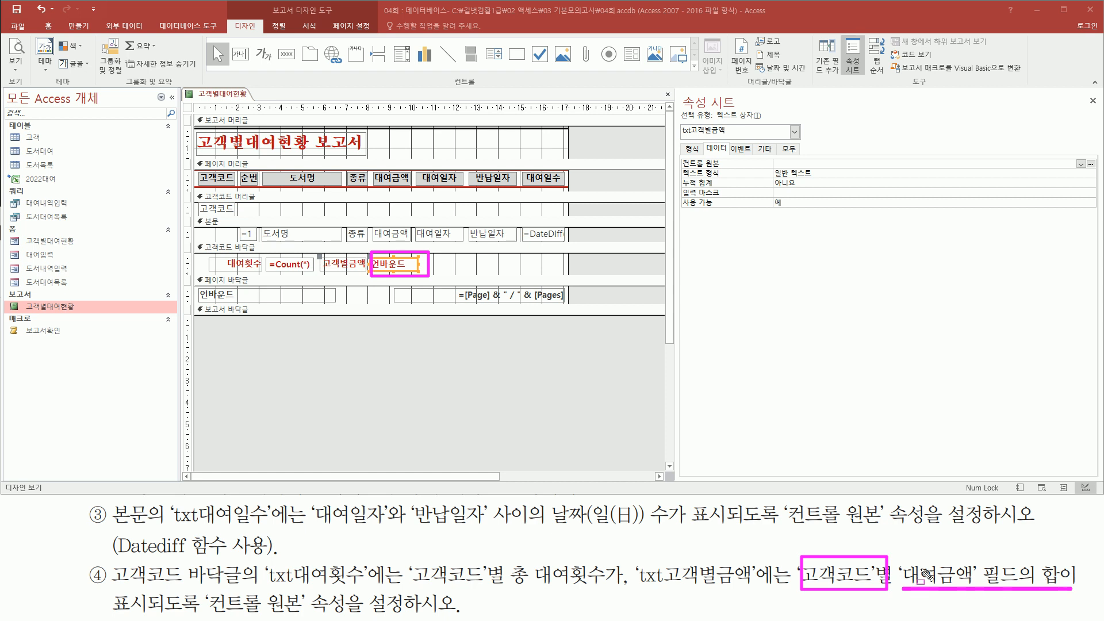
mouse_move(903, 558)
mouse_down()
mouse_move(952, 592)
mouse_move(973, 587)
mouse_up()
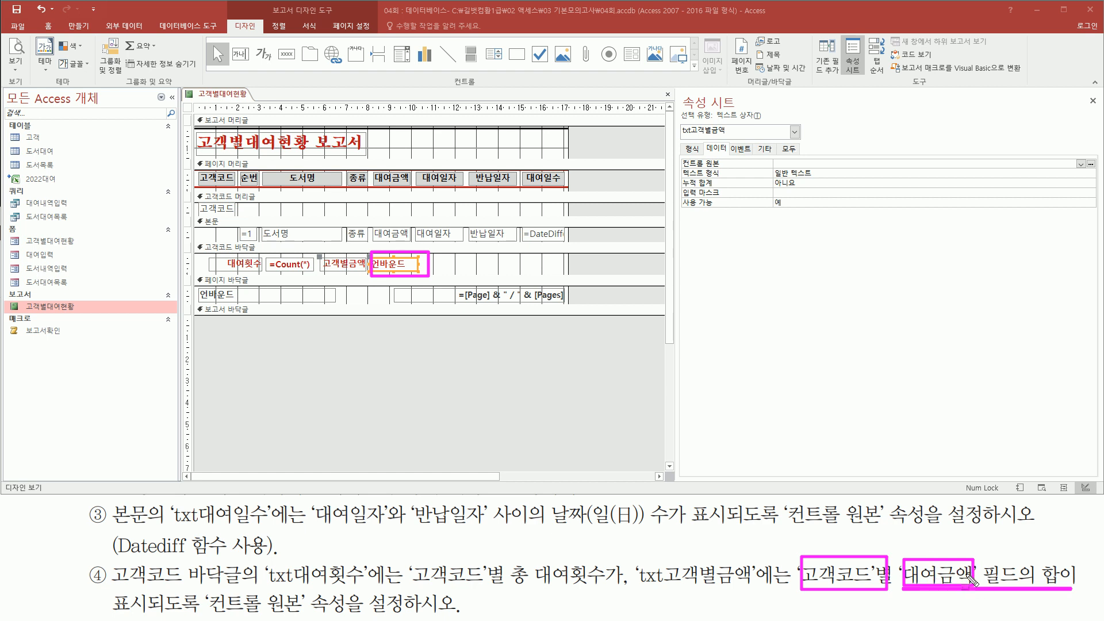
key(Escape)
click(795, 162)
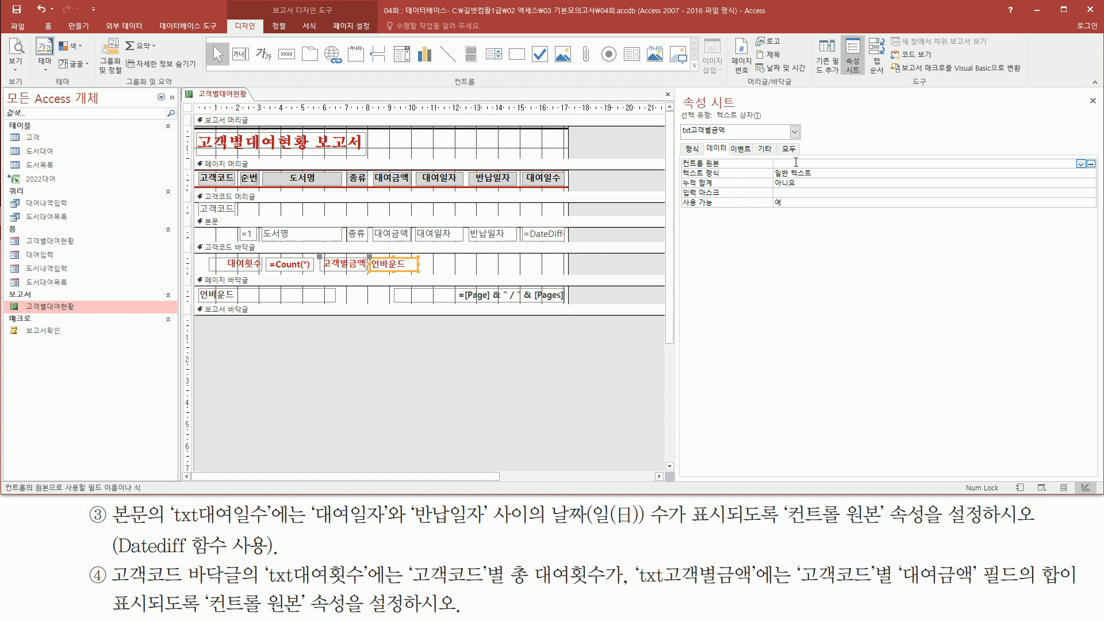
text(=sum)
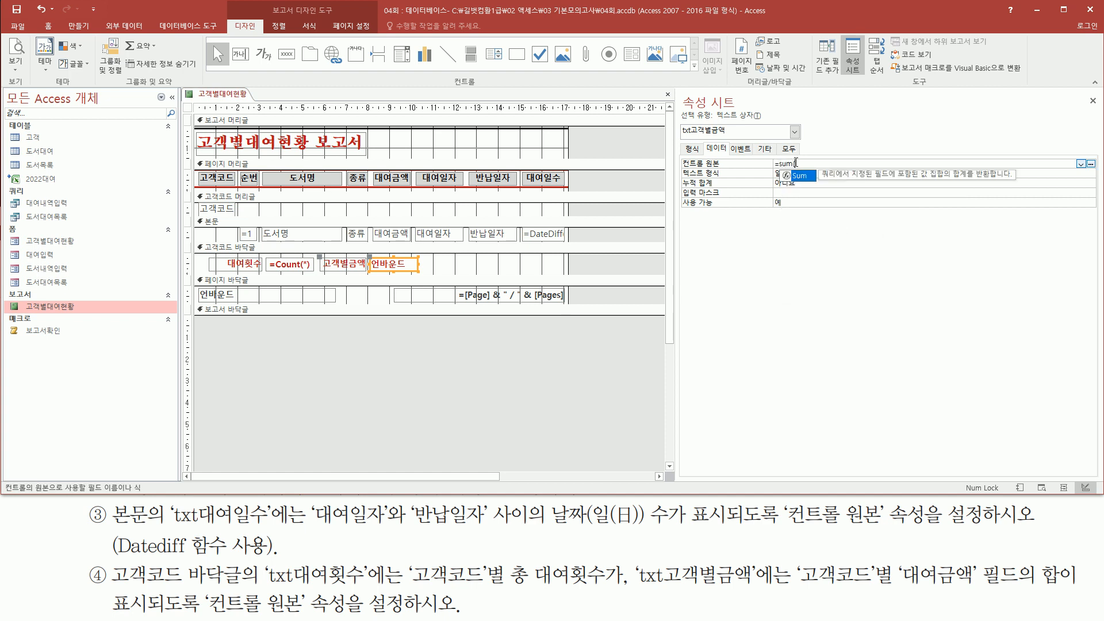
text(()
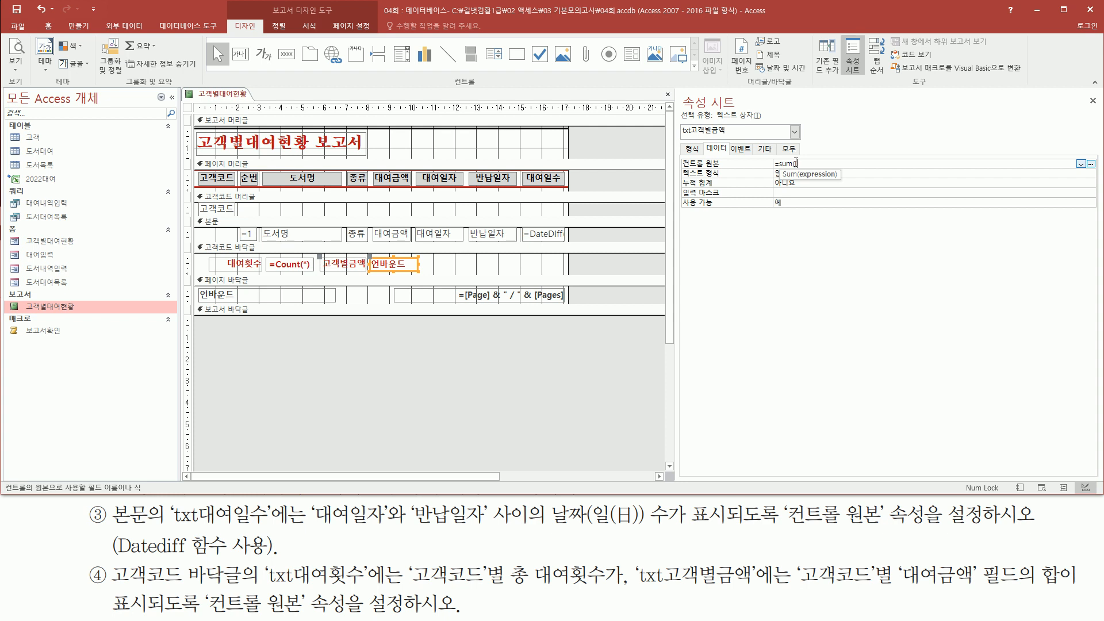
text(대여금액)
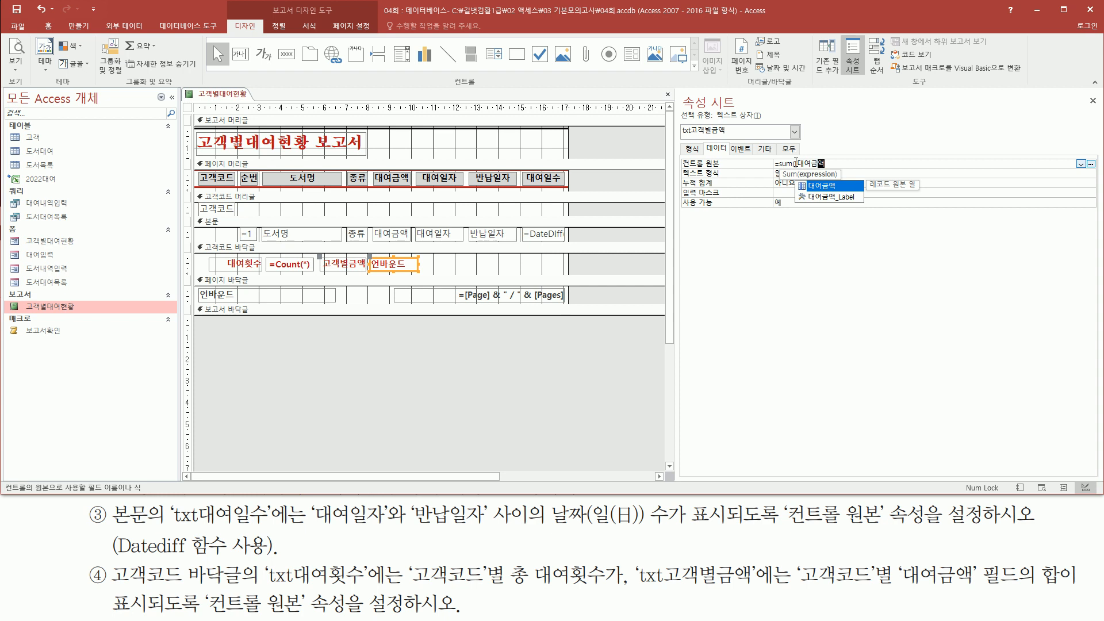
key(Tab)
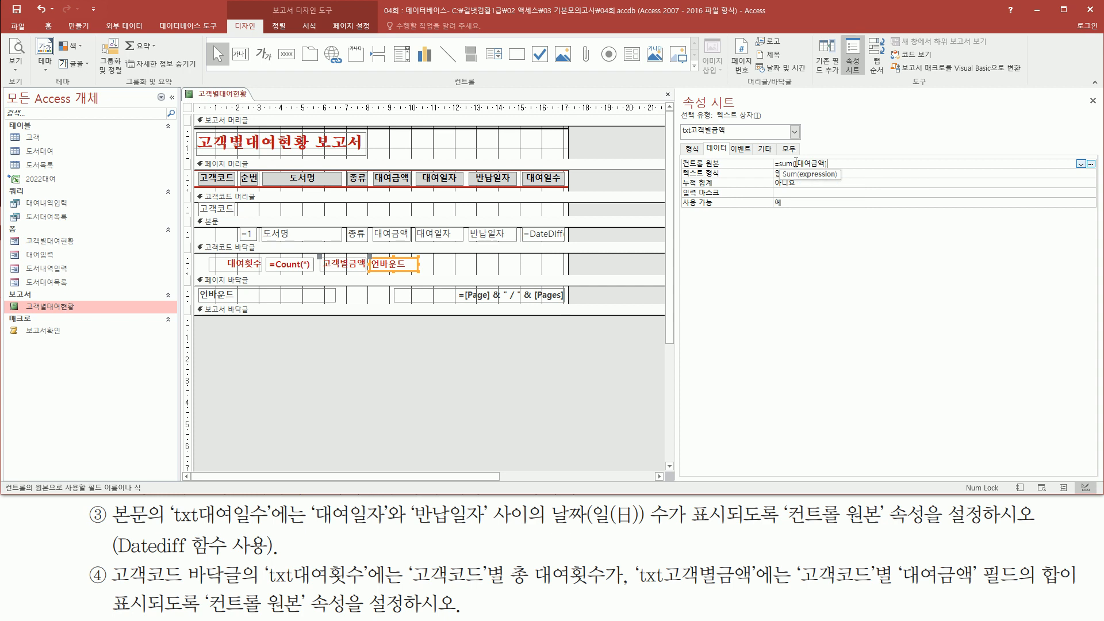
text())
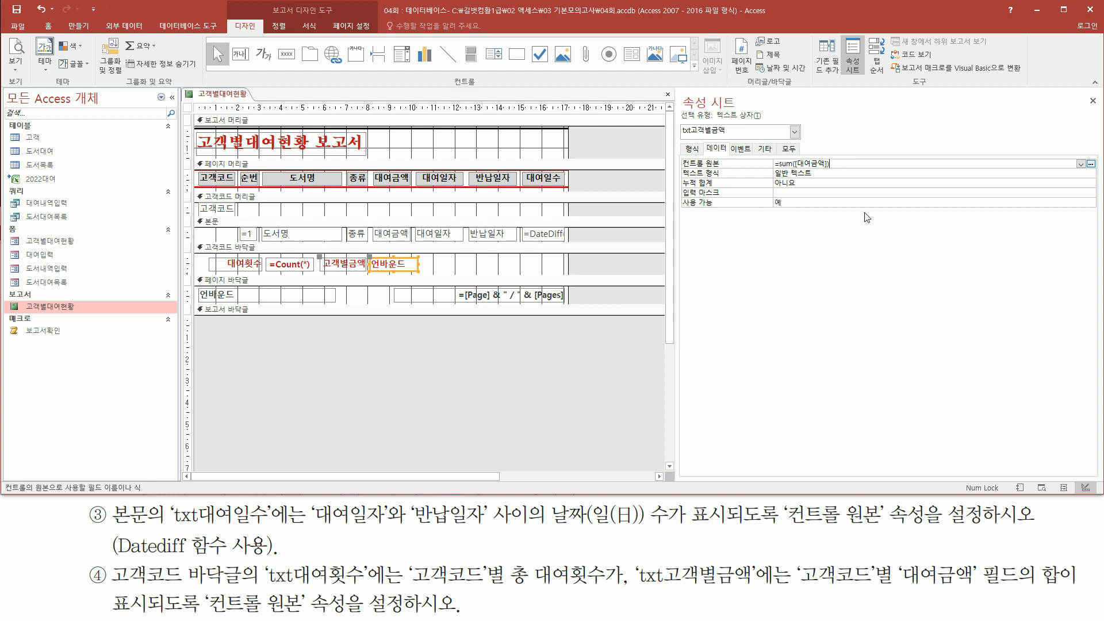
Step: Review the =Count(*) and =Sum([대여금액]) formulas against the 고객코드 footer task
drag(713, 167, 864, 172)
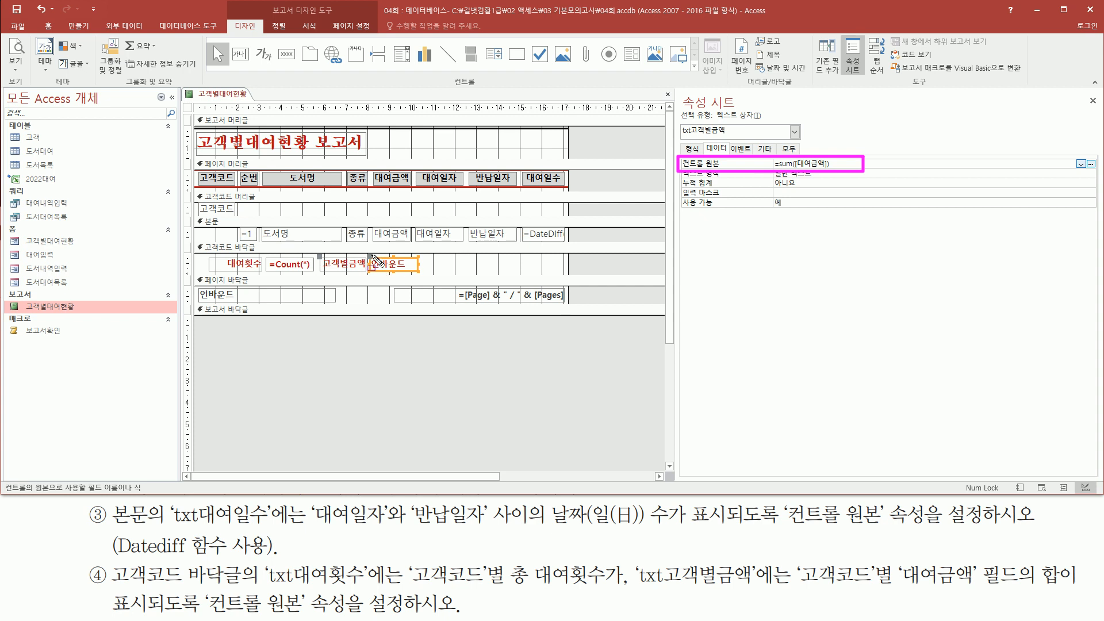
drag(364, 255, 427, 273)
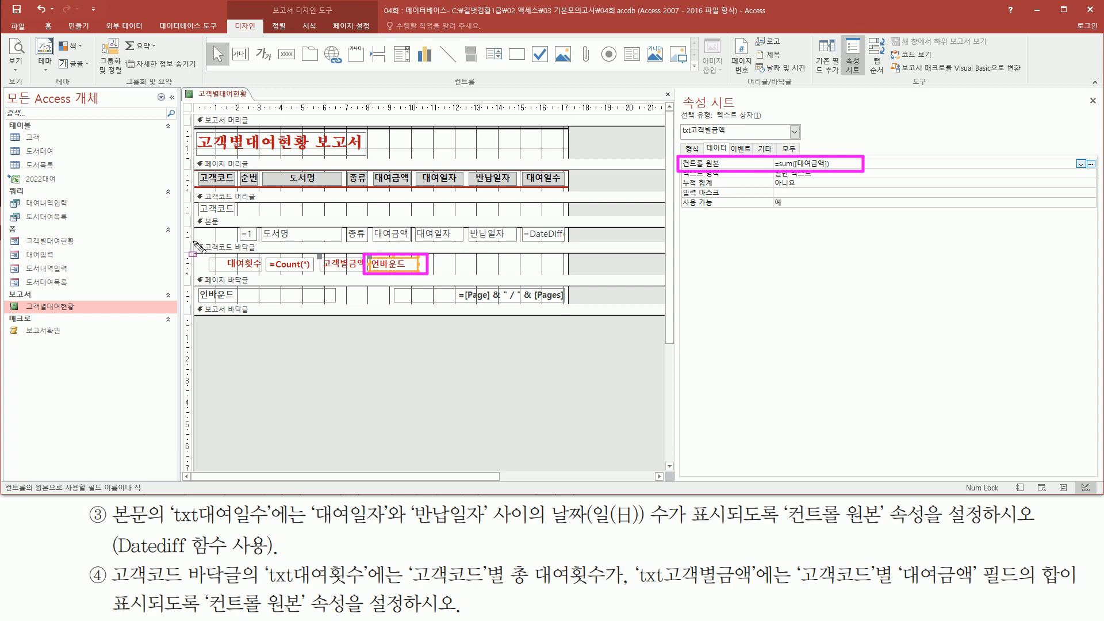
mouse_move(193, 241)
mouse_down()
mouse_move(450, 283)
mouse_move(569, 280)
mouse_up()
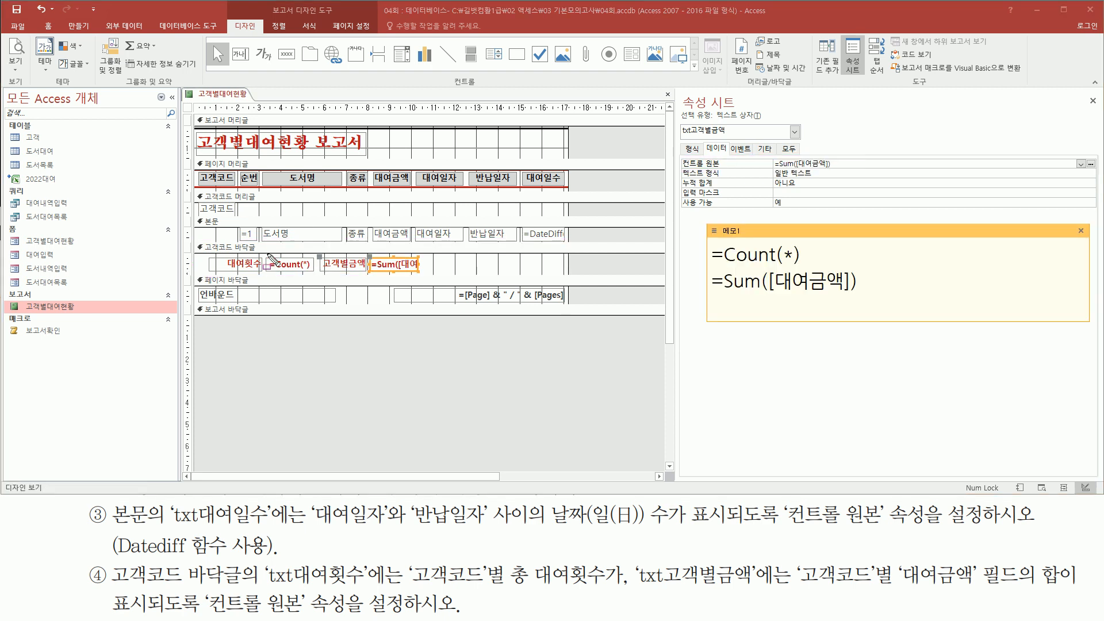
mouse_move(266, 254)
mouse_down()
mouse_move(300, 275)
mouse_move(420, 274)
mouse_up()
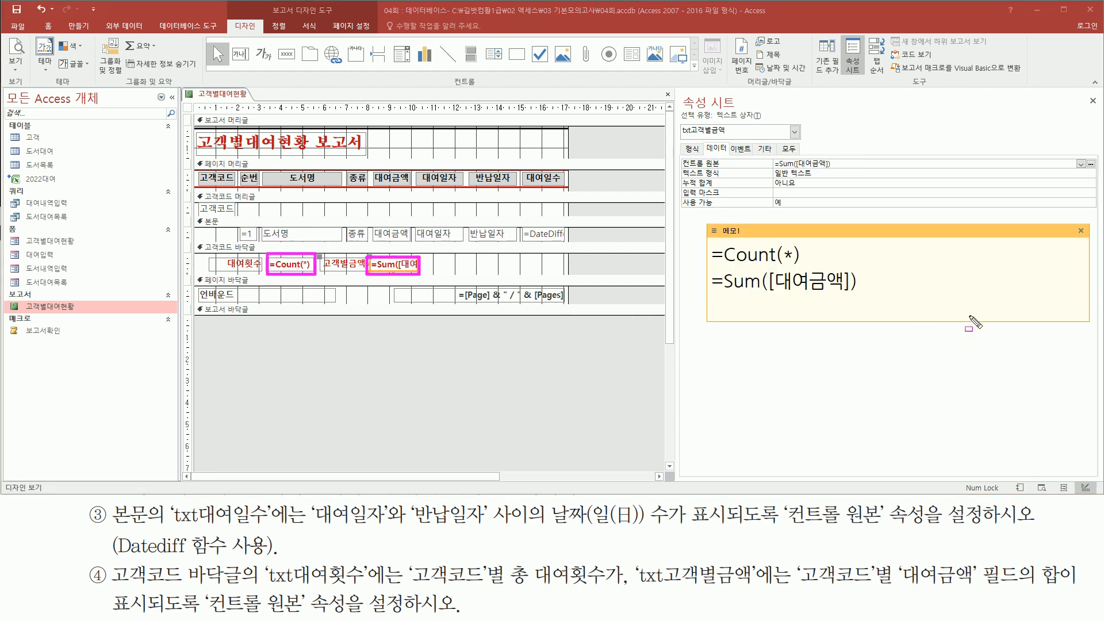
drag(708, 266, 803, 266)
drag(708, 298, 868, 299)
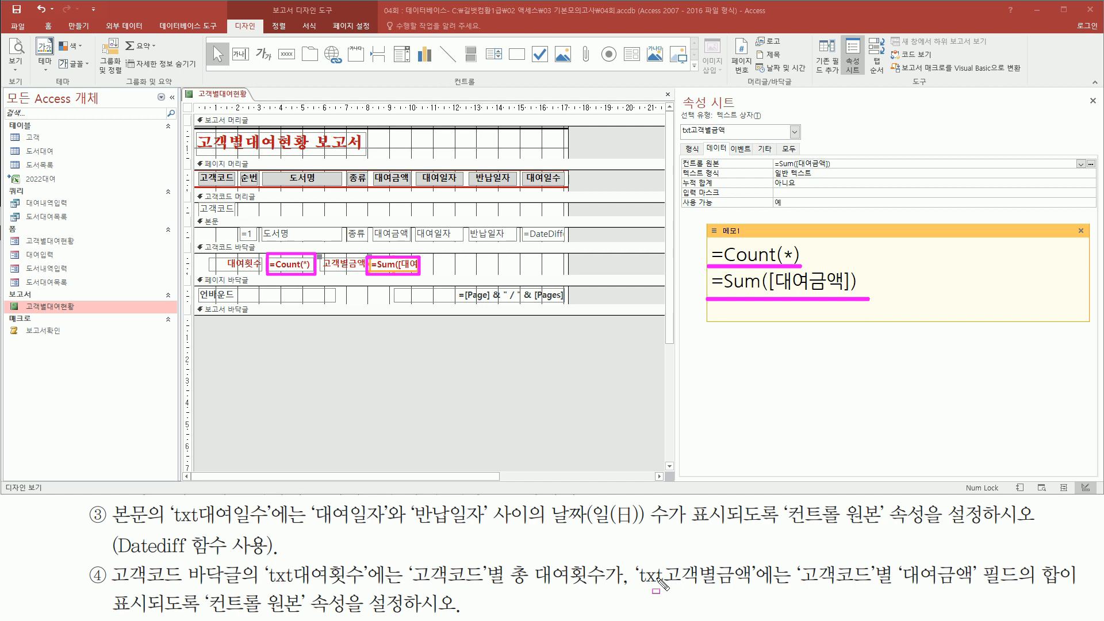
key(e)
mouse_move(411, 557)
mouse_down()
mouse_move(493, 590)
mouse_move(603, 589)
mouse_up()
mouse_move(799, 557)
mouse_down()
mouse_move(874, 587)
mouse_move(984, 588)
mouse_up()
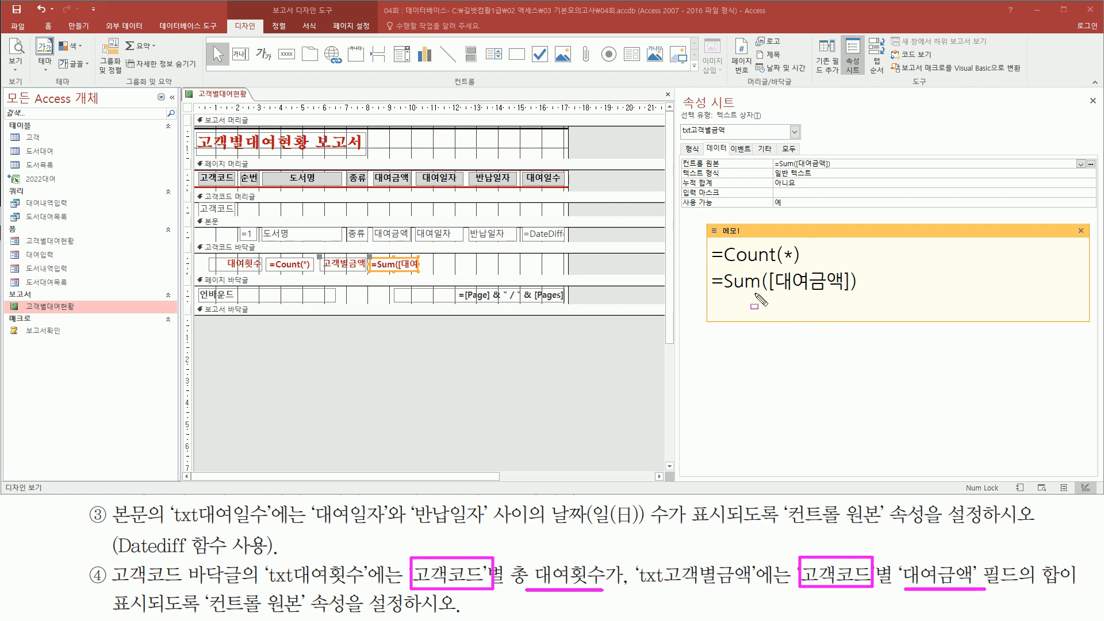
drag(706, 241, 867, 303)
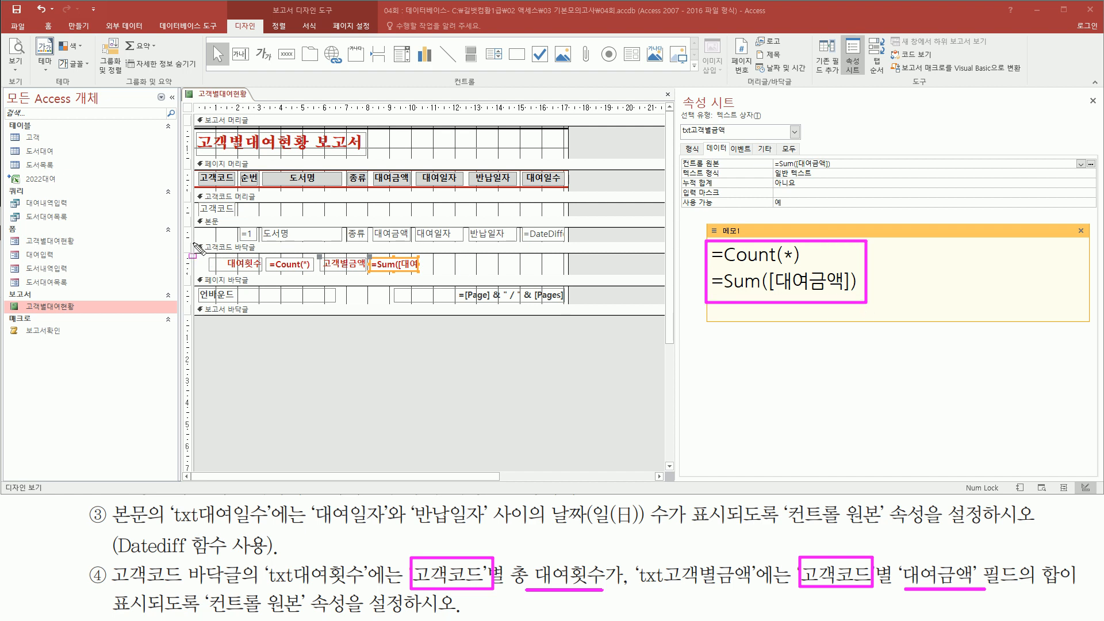
drag(197, 240, 214, 279)
drag(283, 279, 567, 277)
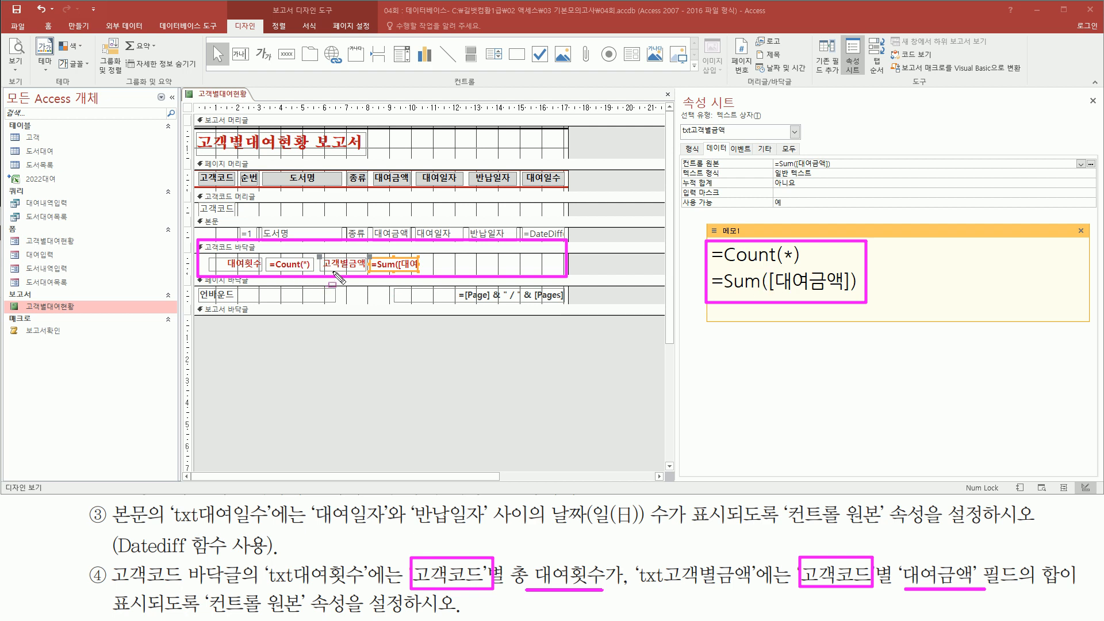
key(Escape)
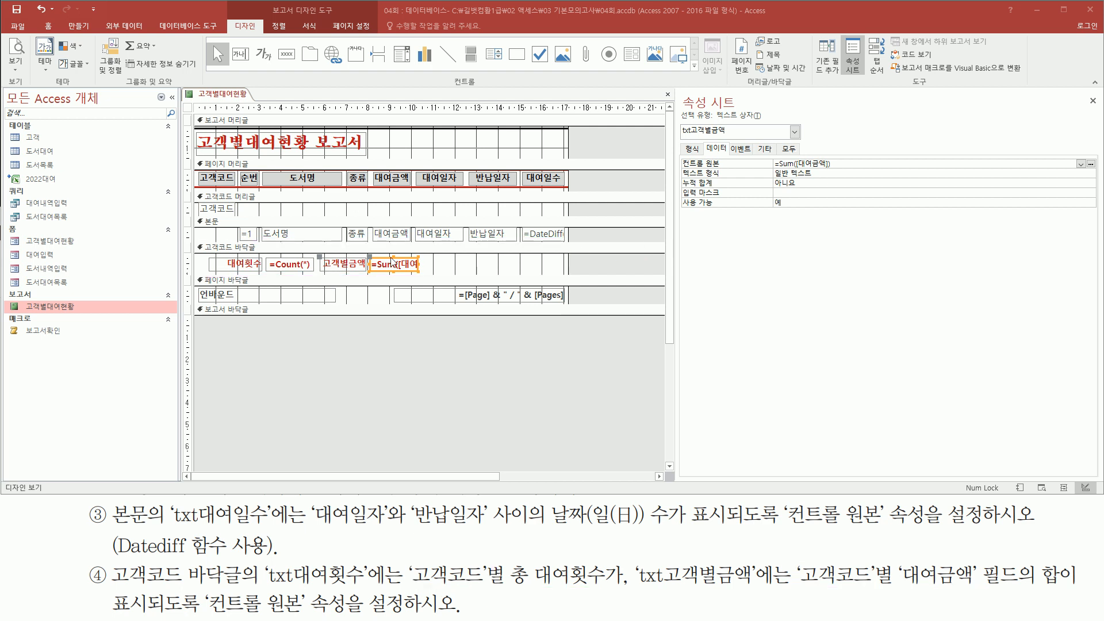
Step: Open Print Preview and check the first customer's footer: 10 rentals totalling 11100
right_click(606, 178)
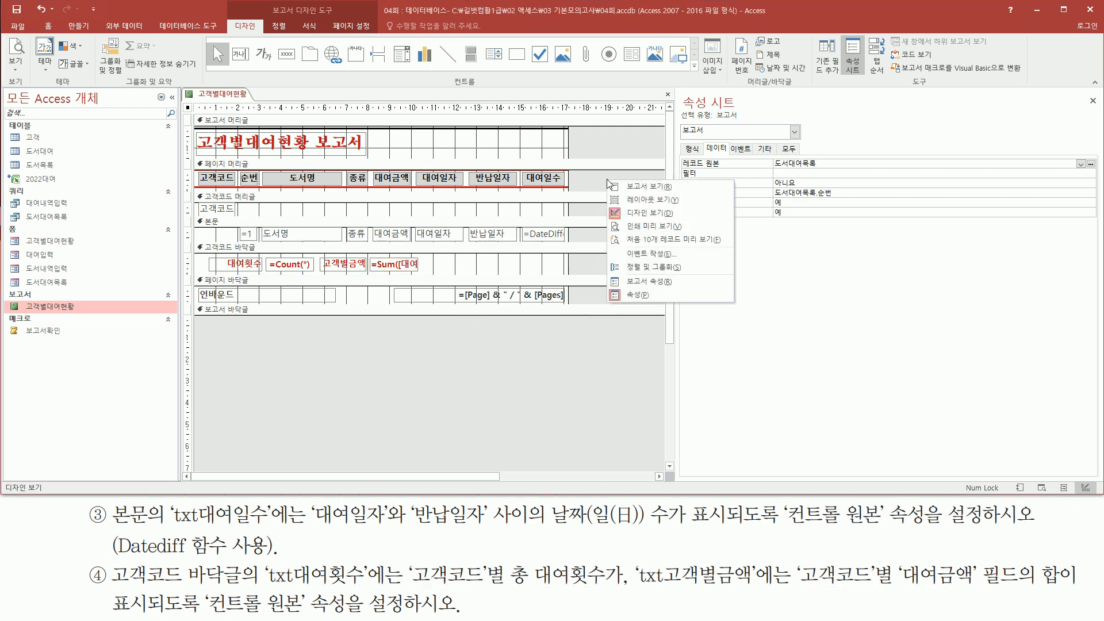
click(644, 228)
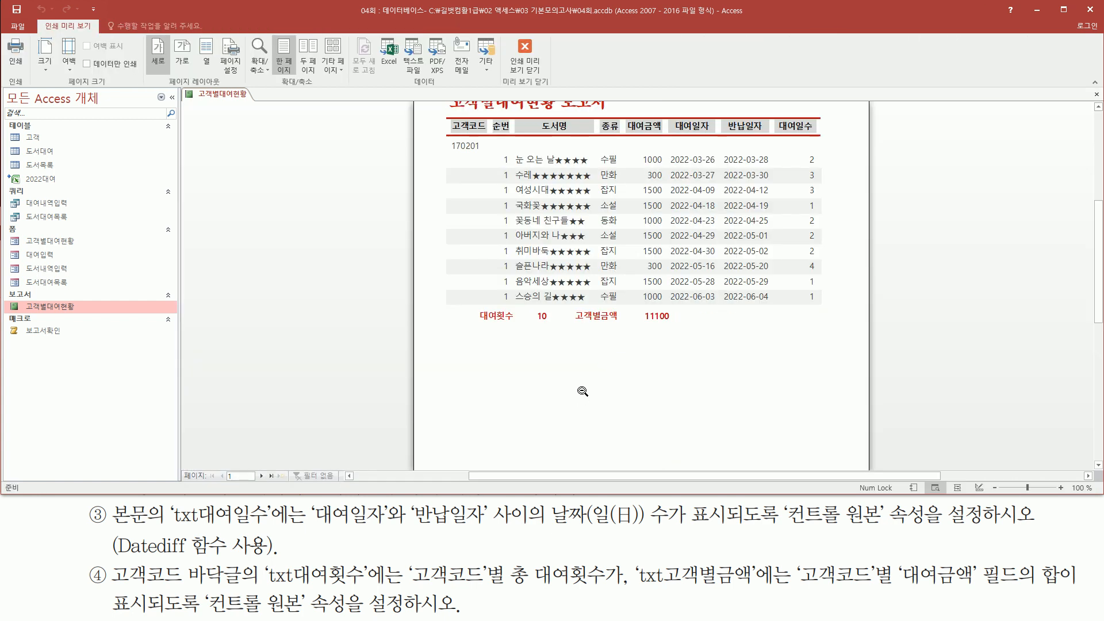
drag(530, 325, 554, 326)
drag(639, 325, 674, 326)
drag(634, 149, 670, 306)
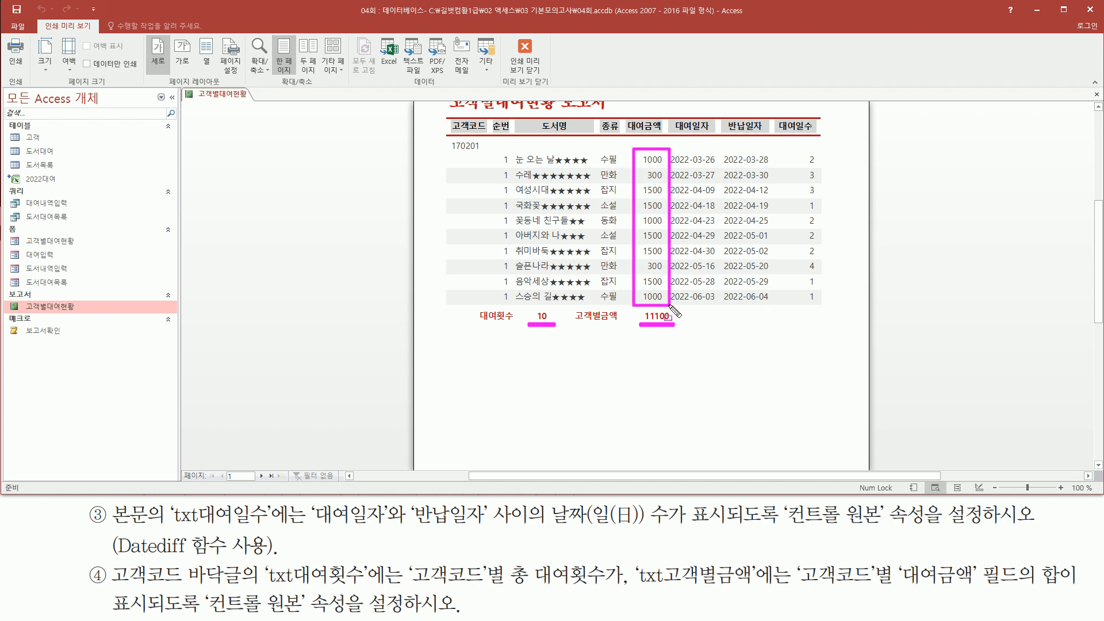
key(Escape)
Step: On page 2, check customer 170216's footer shows 5 rentals totalling 5500
click(261, 476)
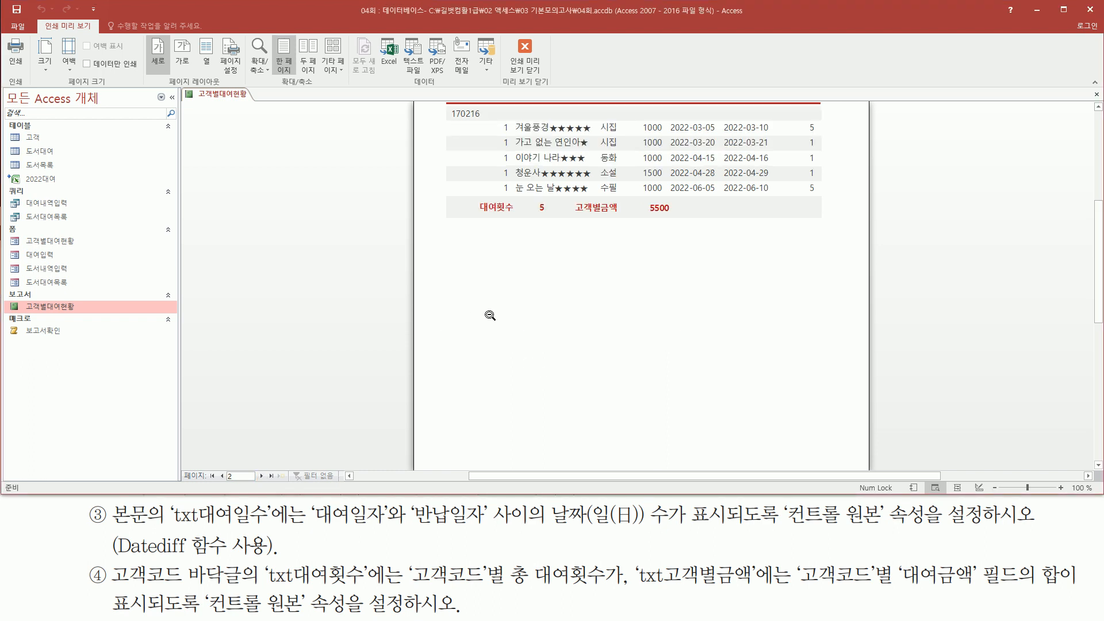
scroll(490, 315, up, 1)
key(ctrl+2)
drag(535, 228, 548, 227)
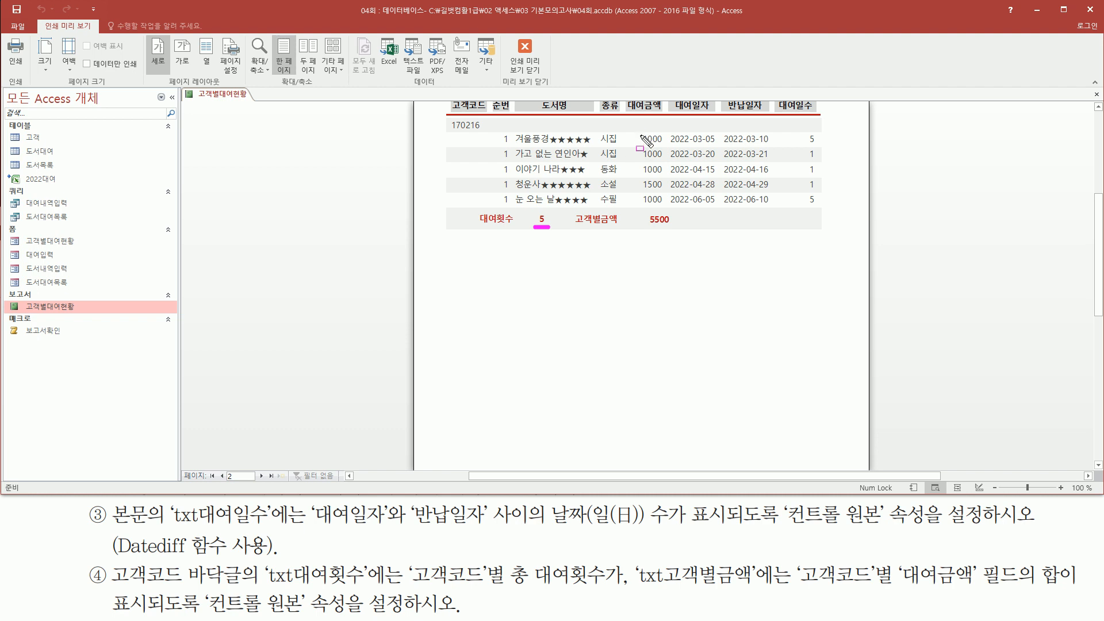
drag(646, 226, 670, 227)
key(Escape)
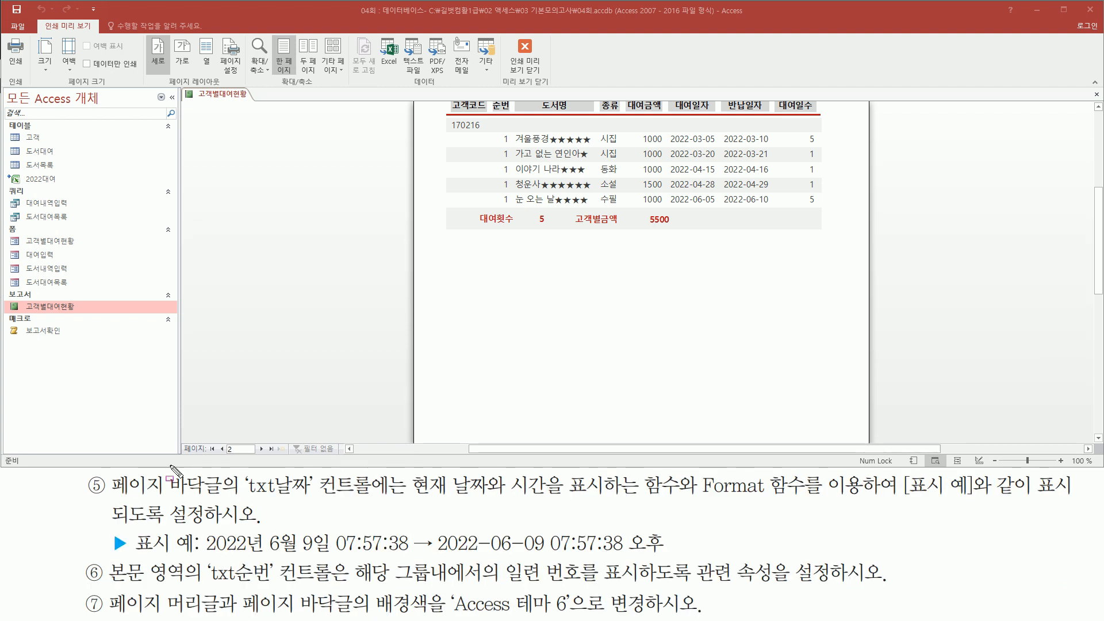
mouse_move(113, 499)
mouse_down()
mouse_move(173, 499)
mouse_move(227, 474)
mouse_move(382, 500)
mouse_move(375, 473)
mouse_move(499, 498)
mouse_move(688, 500)
mouse_up()
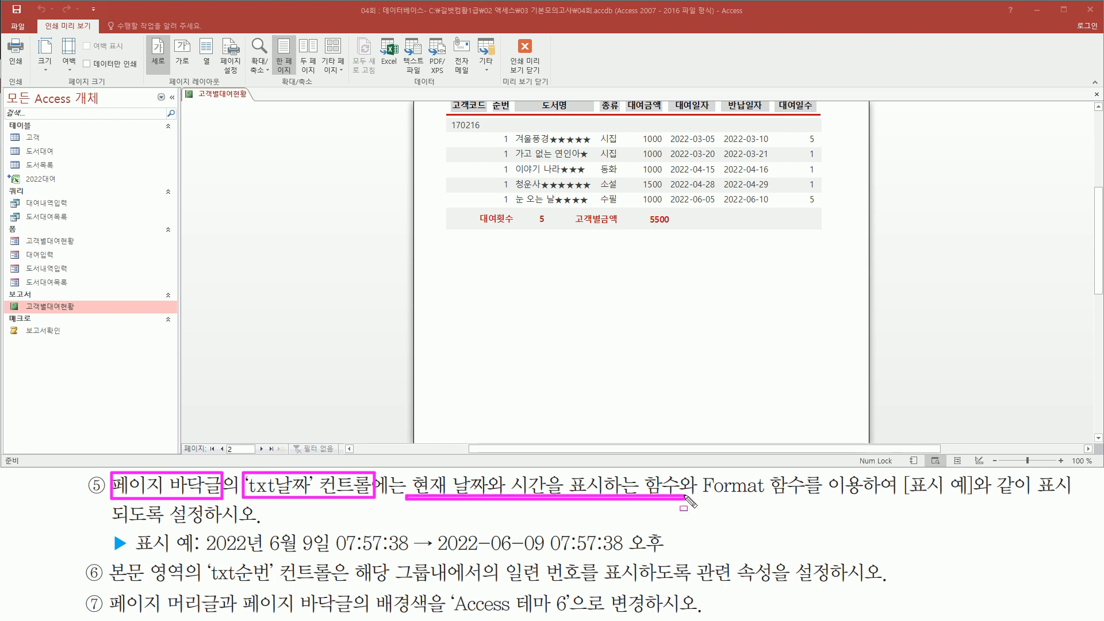
mouse_move(414, 474)
mouse_down()
mouse_move(443, 490)
mouse_move(560, 509)
mouse_move(545, 495)
mouse_up()
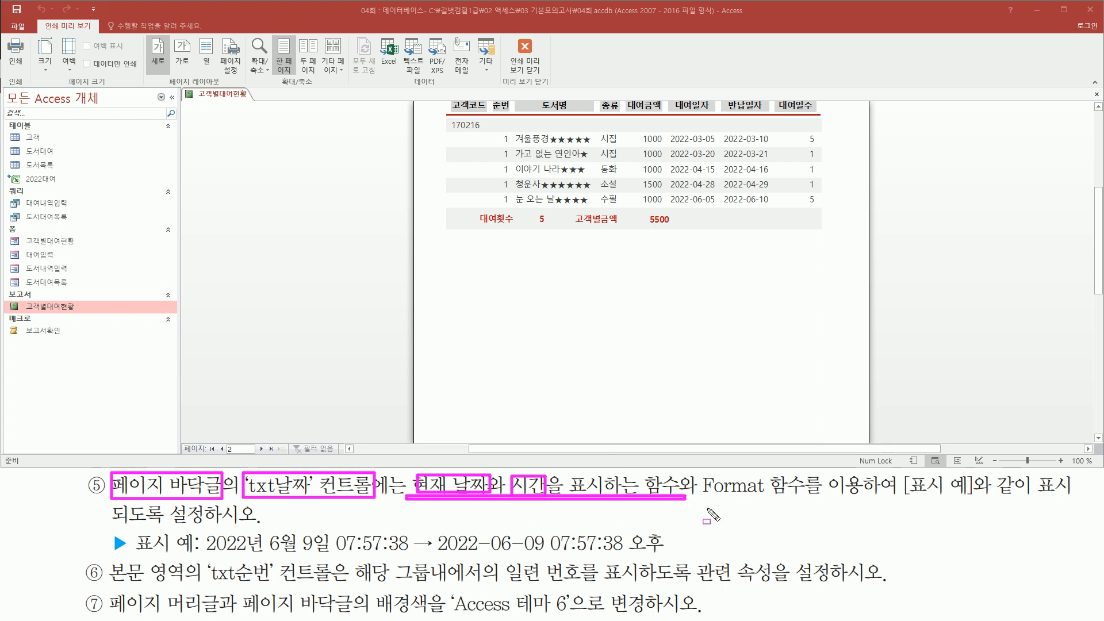
drag(699, 472, 808, 498)
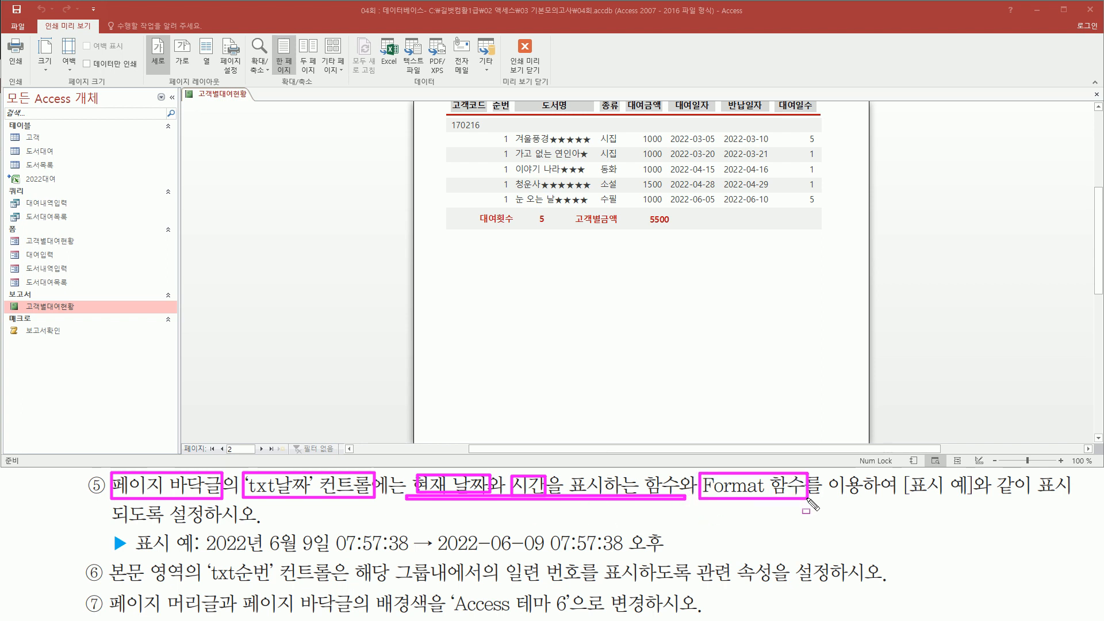
drag(904, 498, 973, 498)
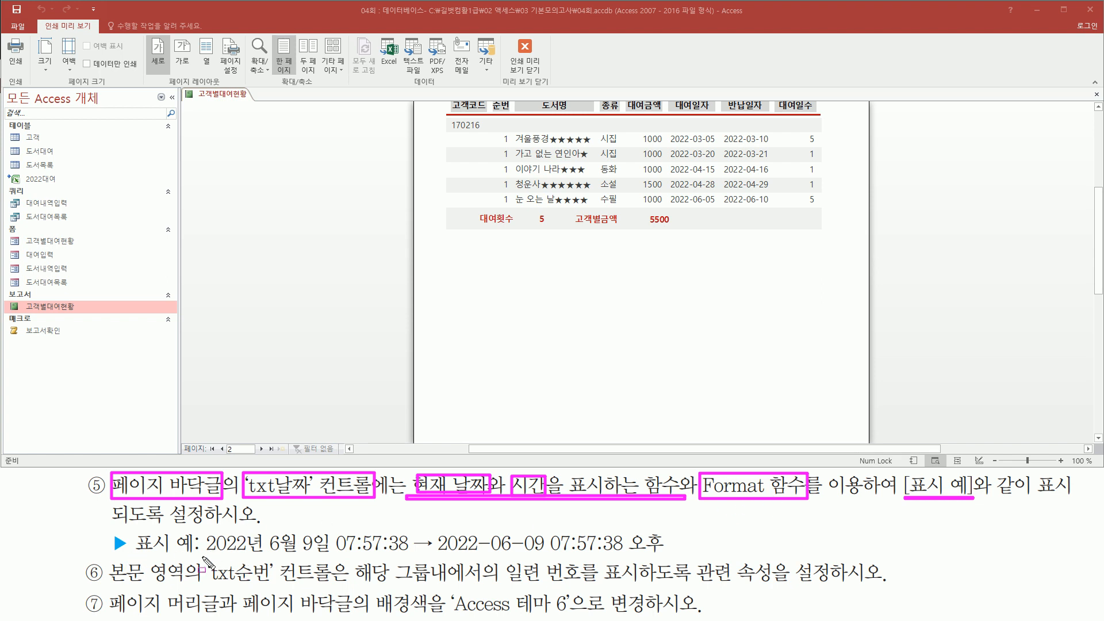
drag(202, 557, 683, 556)
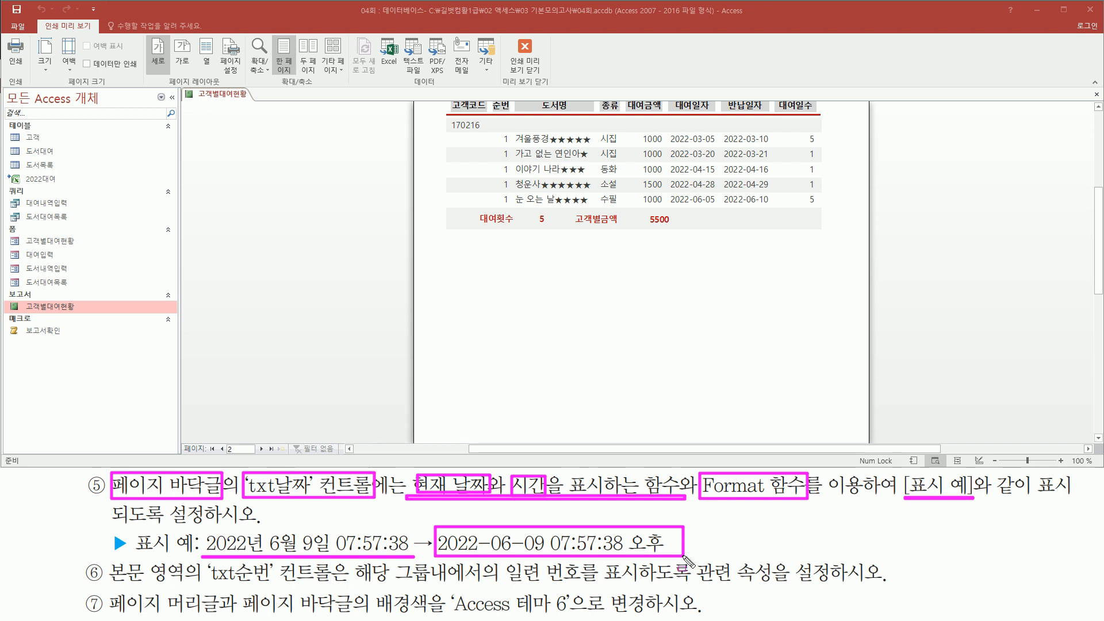
right_click(288, 168)
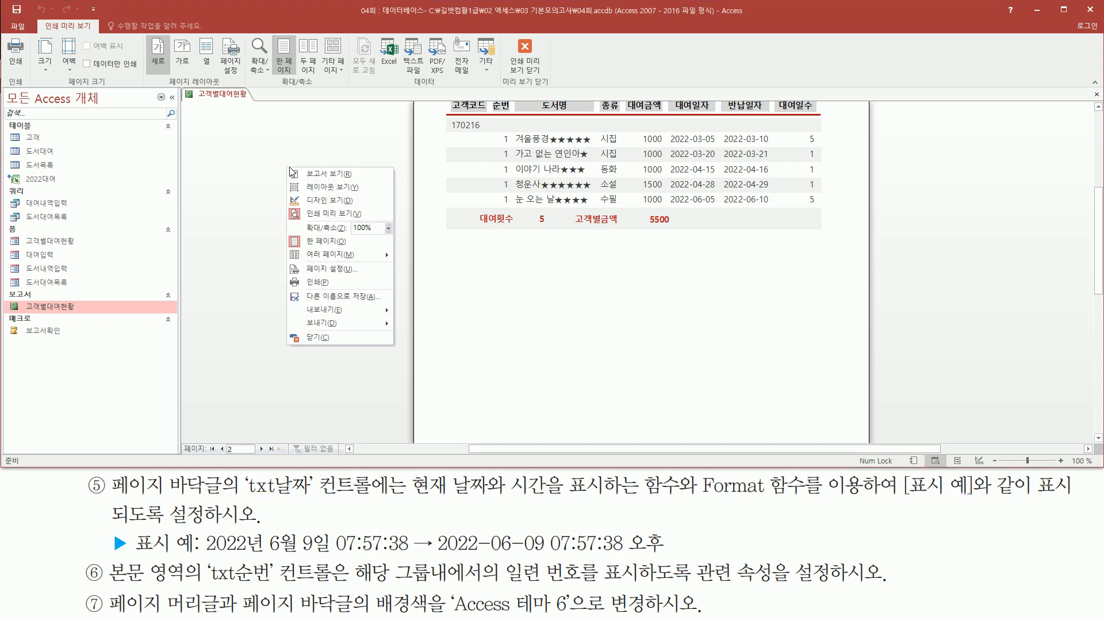
click(312, 202)
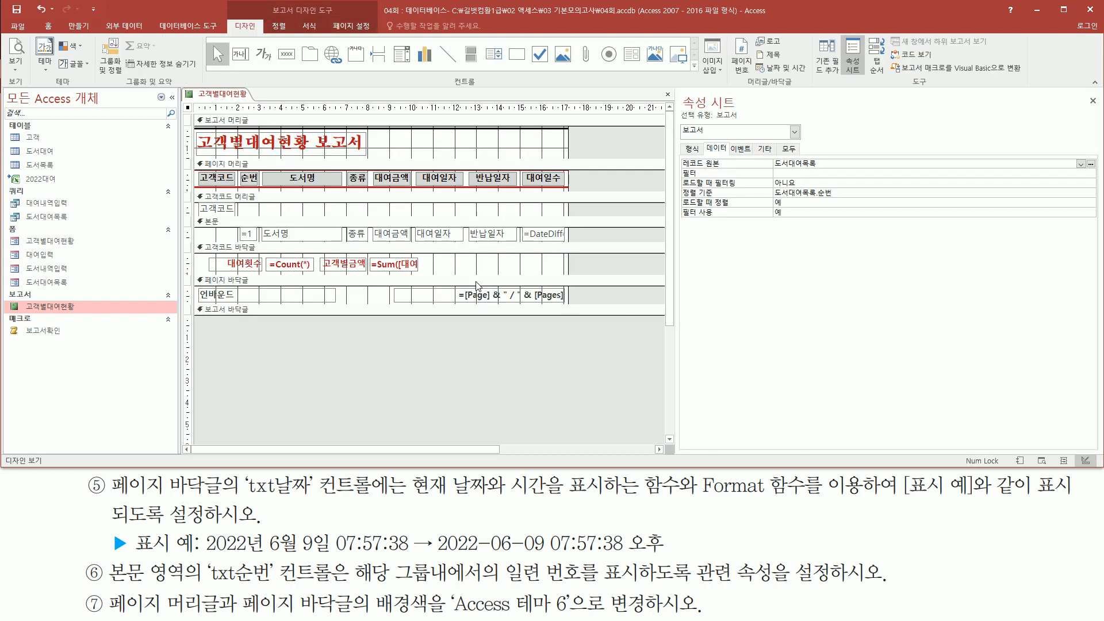
key(ctrl+2)
mouse_move(193, 274)
mouse_down()
mouse_move(339, 310)
mouse_move(570, 306)
mouse_up()
drag(201, 289, 259, 298)
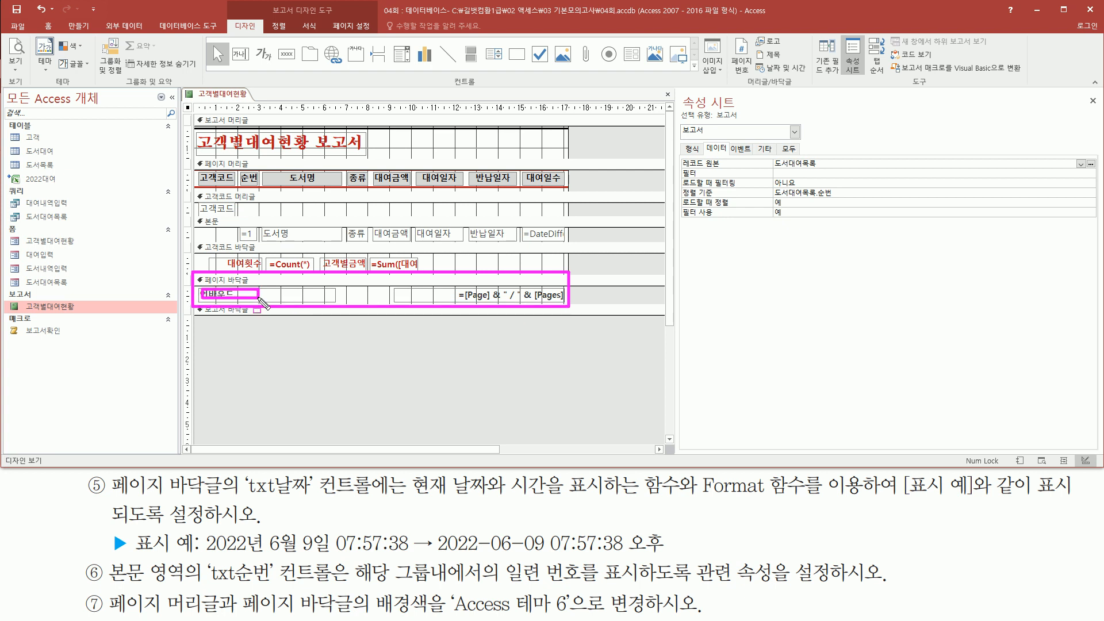
click(317, 296)
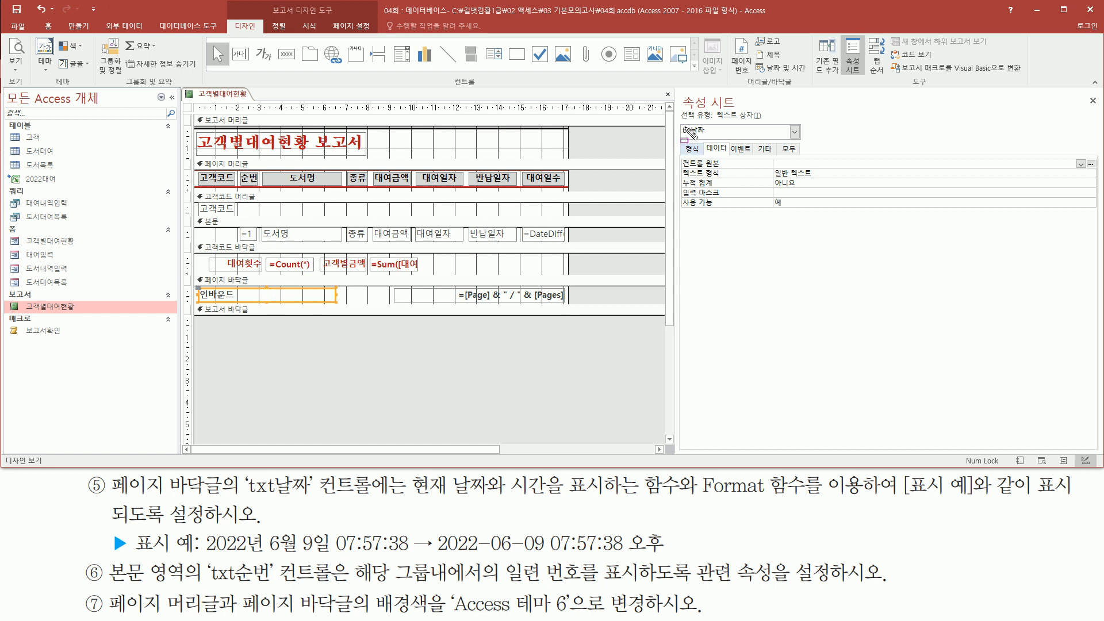
drag(677, 119, 719, 139)
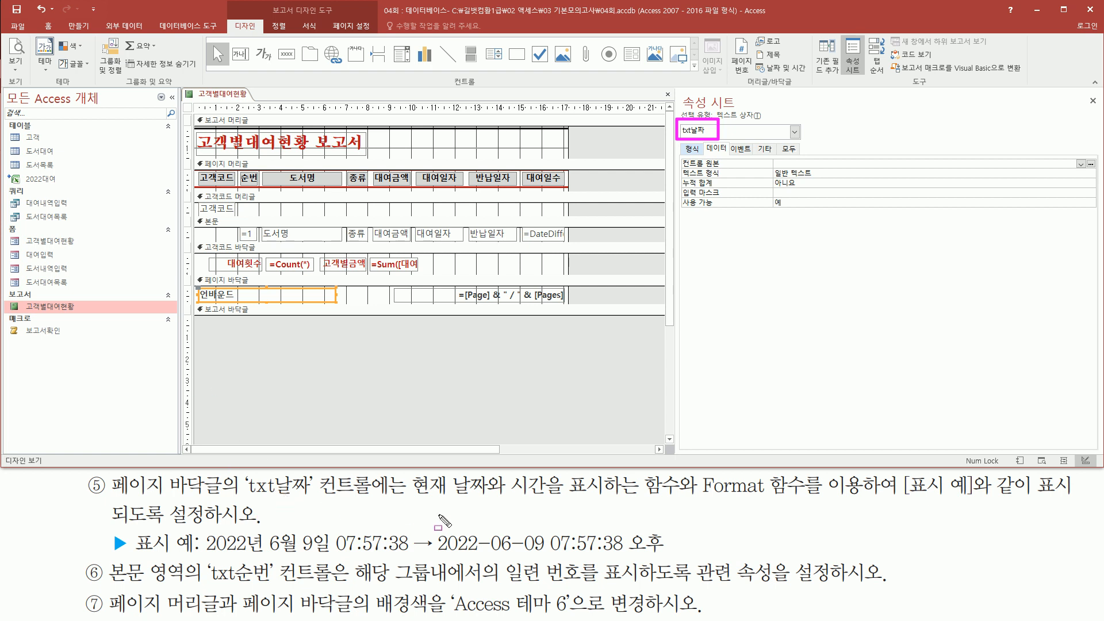
mouse_move(430, 552)
mouse_down()
mouse_move(663, 552)
mouse_move(667, 530)
mouse_up()
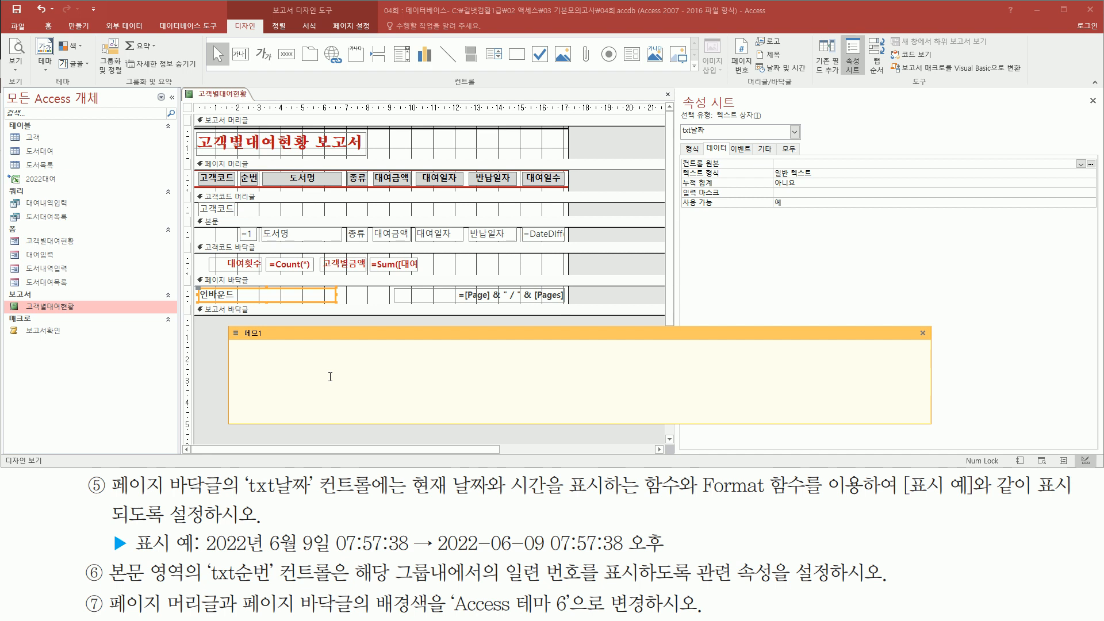
Step: Draft the memo formula as format( now() , "형식 with a placeholder format string
text(ㅜㅐ)
key(BackSpace)
key(BackSpace)
key(Hangul)
text(no)
drag(409, 499, 562, 500)
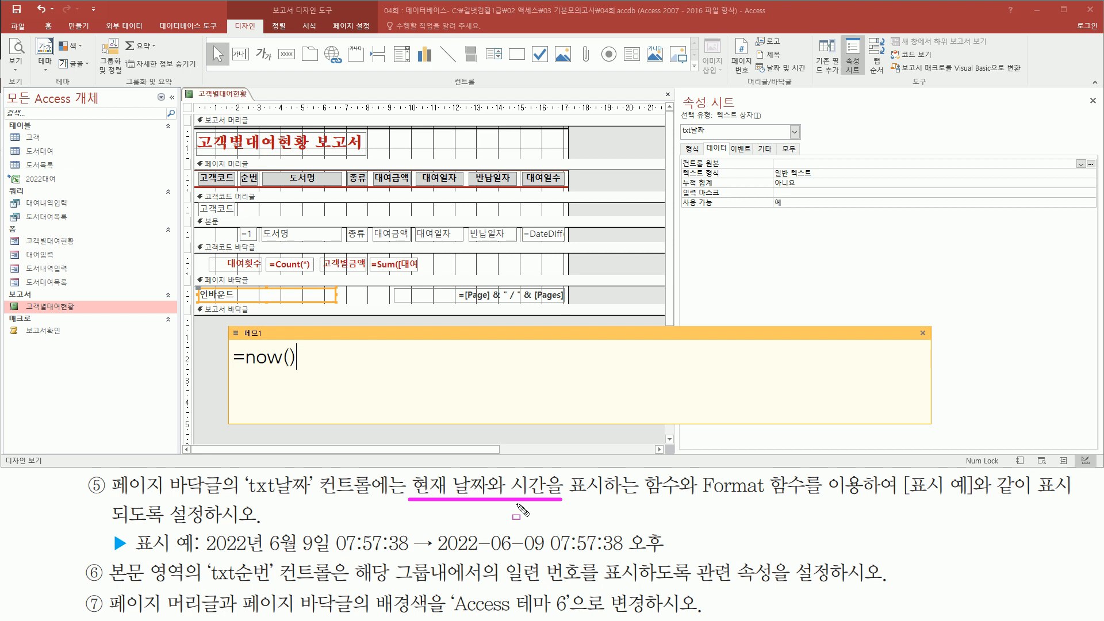
drag(698, 474, 808, 497)
drag(435, 556, 667, 557)
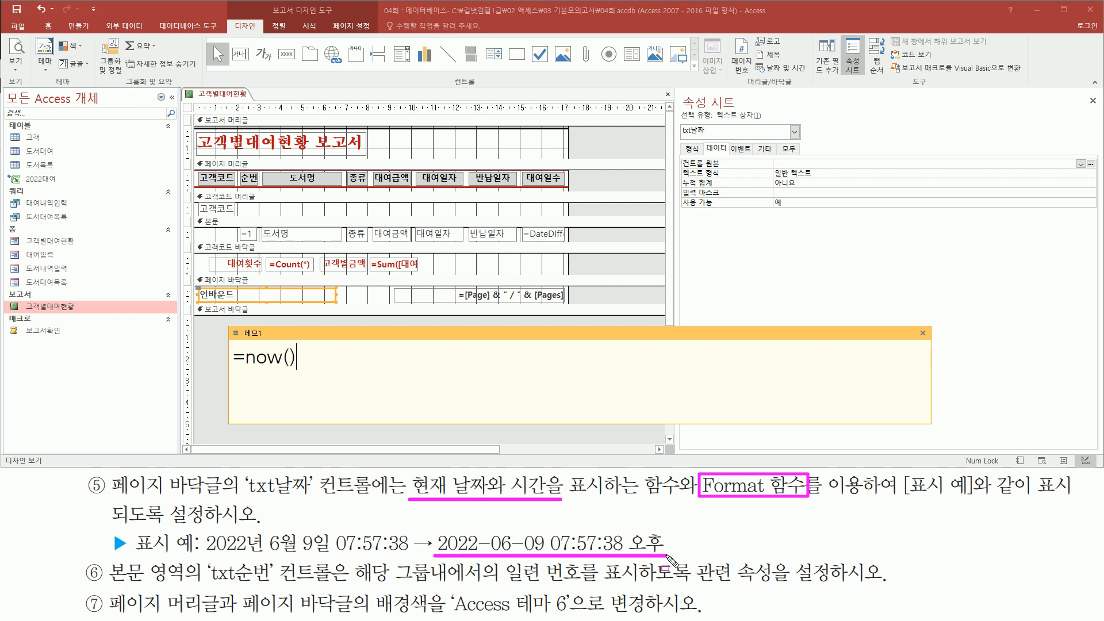
key(Escape)
text(format()
key(shift+End)
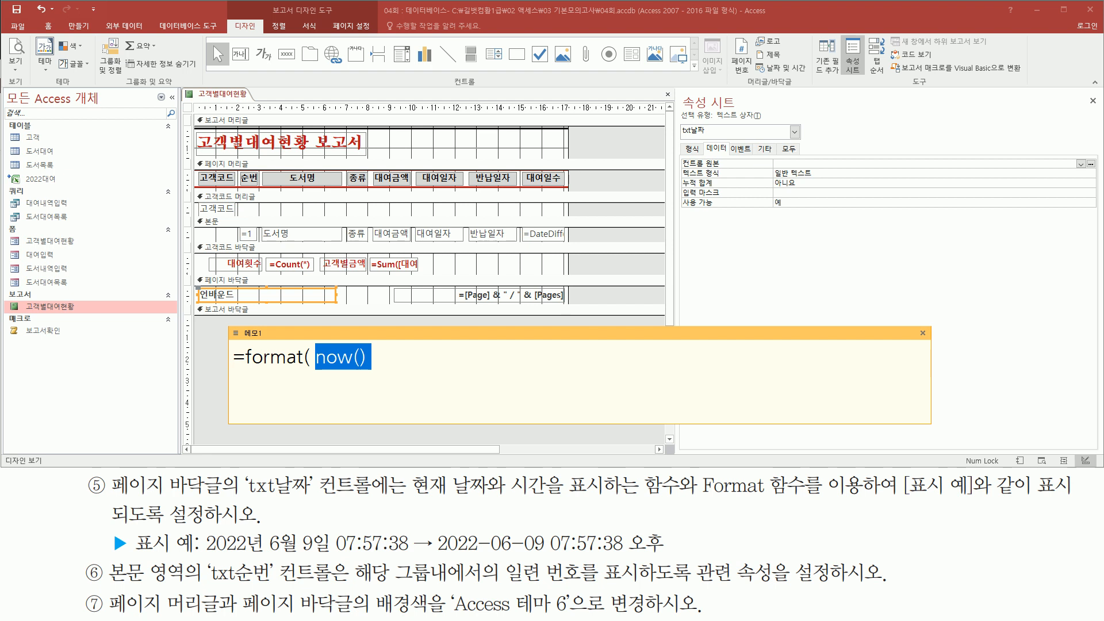
key(End)
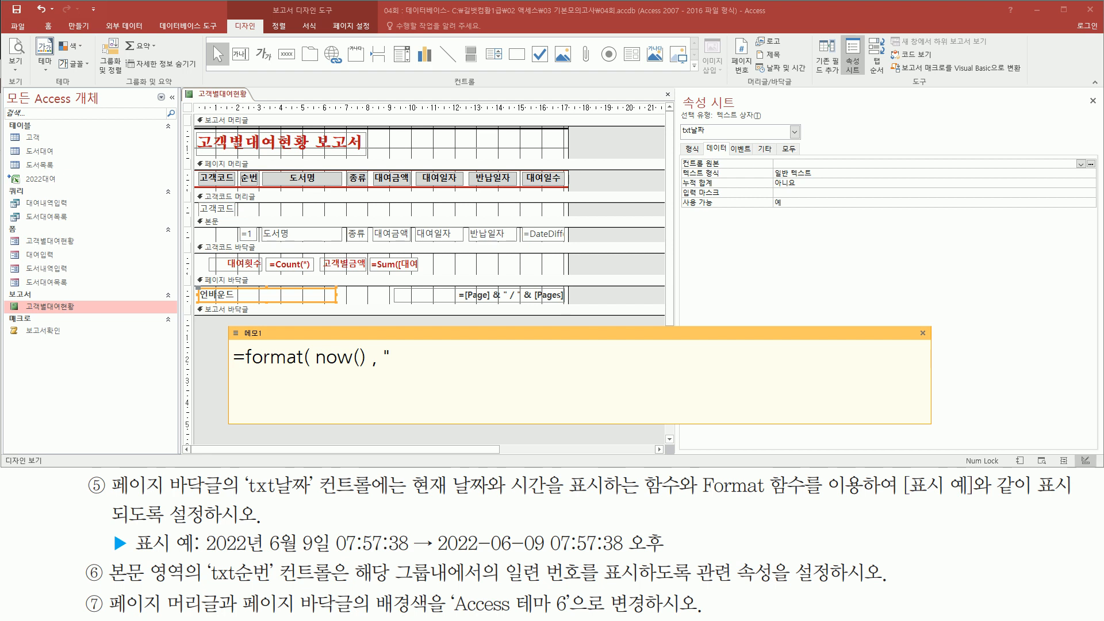
text(, "형식)
Step: Replace the 형식 placeholder with yyyy-mm-dd
drag(435, 555, 478, 555)
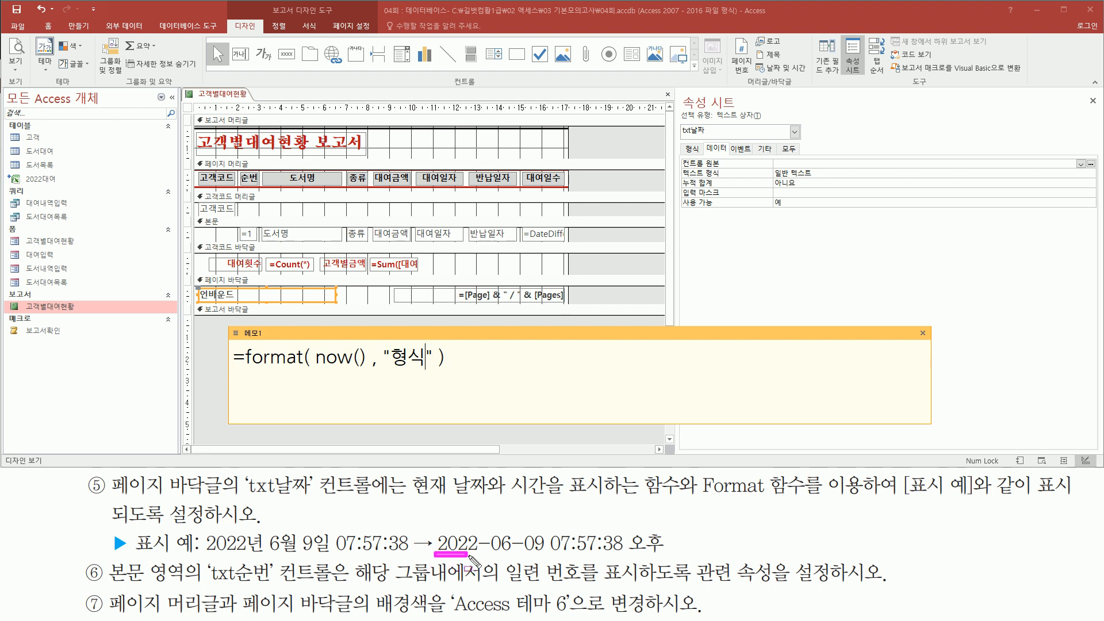
drag(522, 554, 545, 554)
key(Escape)
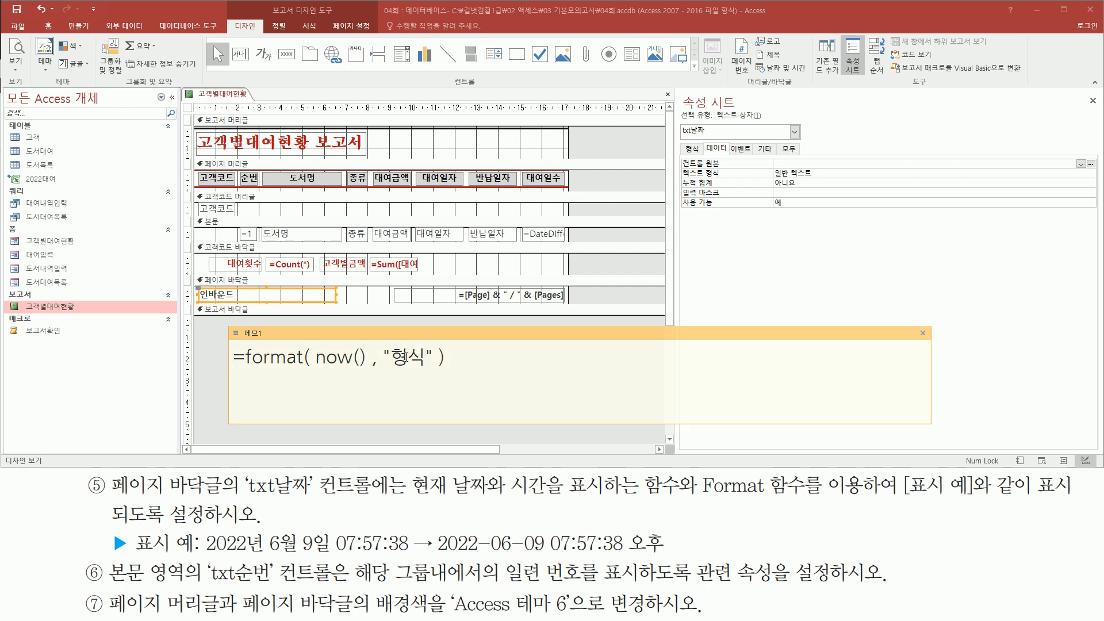
drag(392, 359, 423, 360)
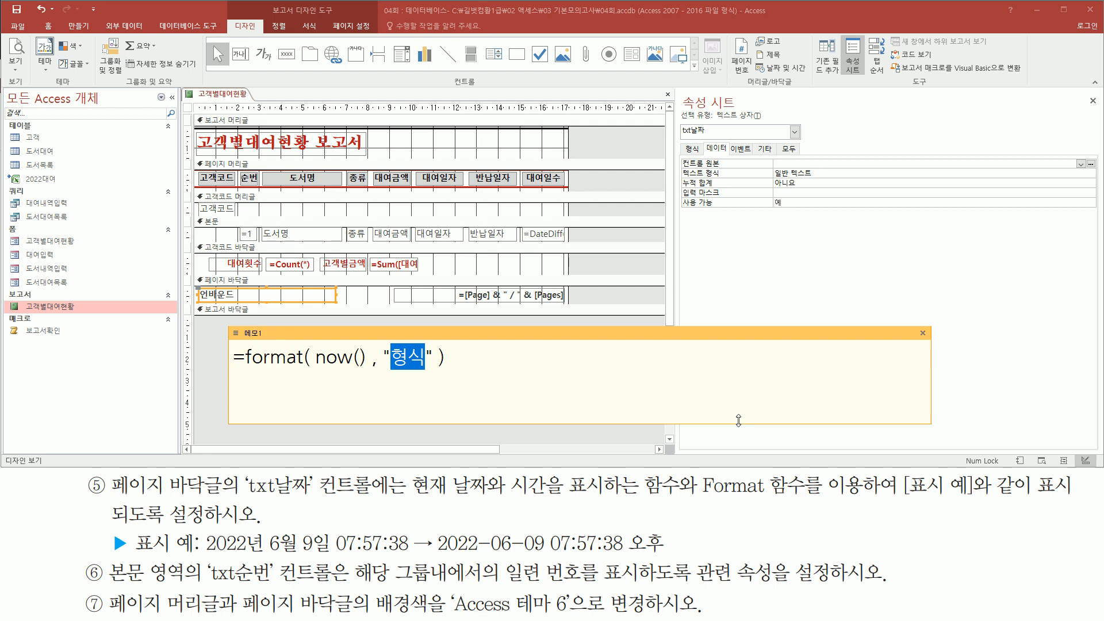
text(y)
text(yyy)
text(-)
text(mm)
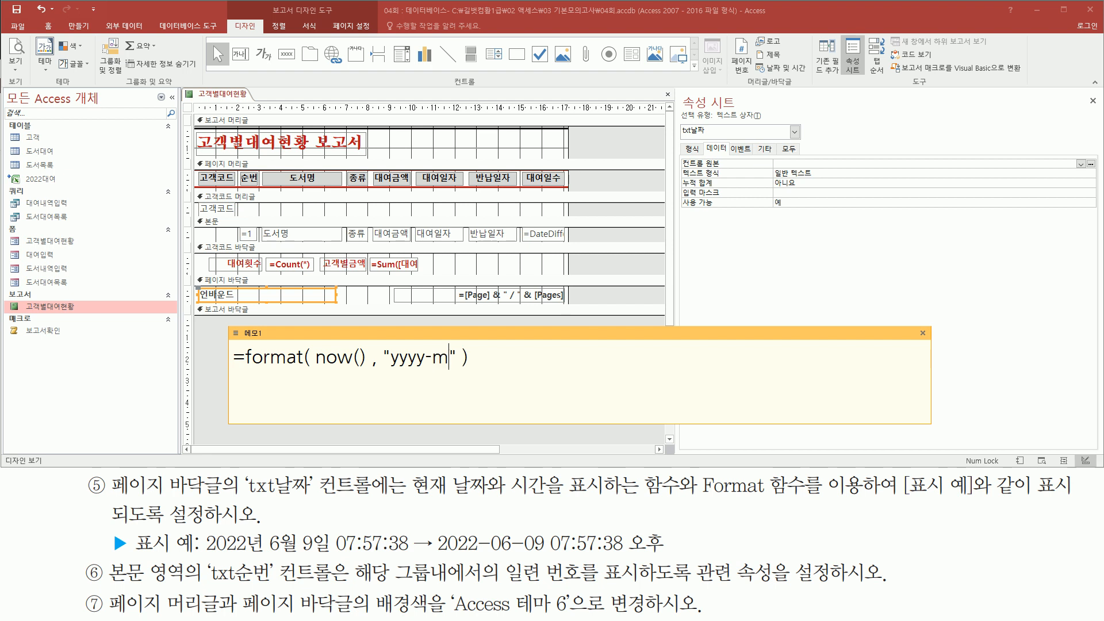
text(-dd)
drag(437, 553, 547, 552)
key(Escape)
click(495, 357)
drag(495, 361, 501, 361)
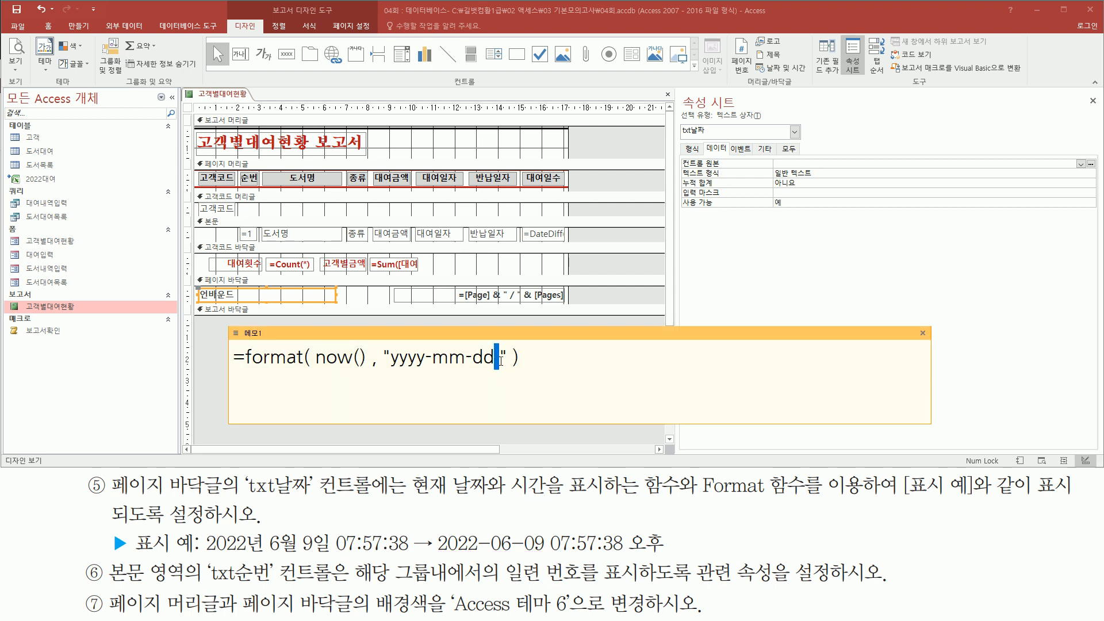
click(501, 361)
drag(553, 553, 623, 553)
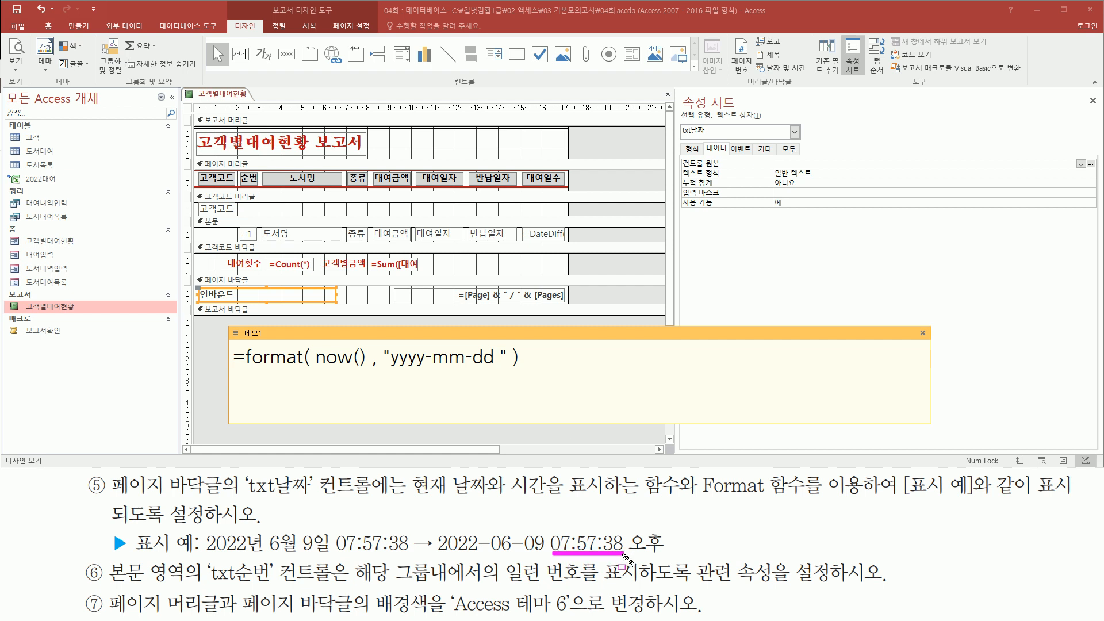
key(Escape)
Step: Add hh:nn:ss and ampm to the format string, making "yyyy-mm-dd hh:nn:ss ampm"
text(hh)
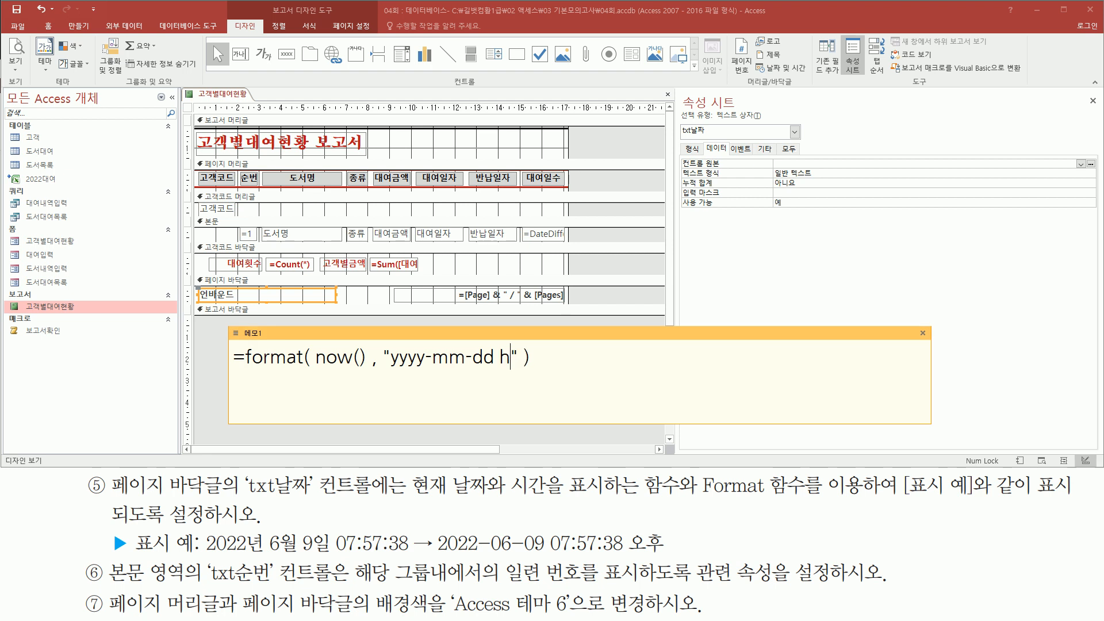
text(:nn:ss)
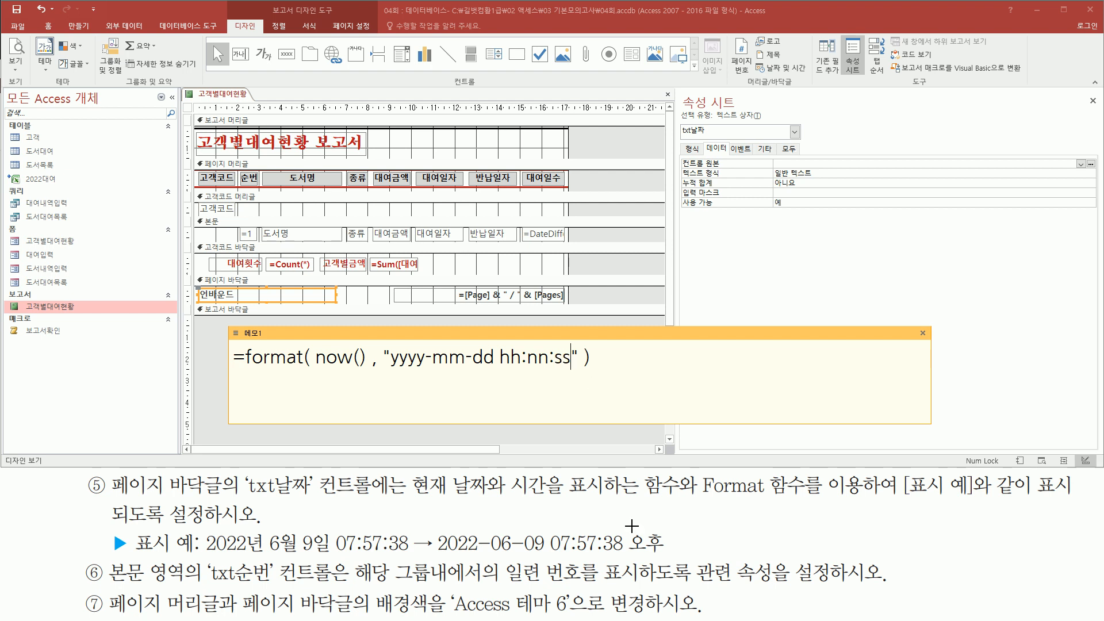
mouse_move(623, 533)
mouse_down()
mouse_move(631, 550)
mouse_move(663, 556)
mouse_up()
key(Escape)
click(575, 364)
text(ampm)
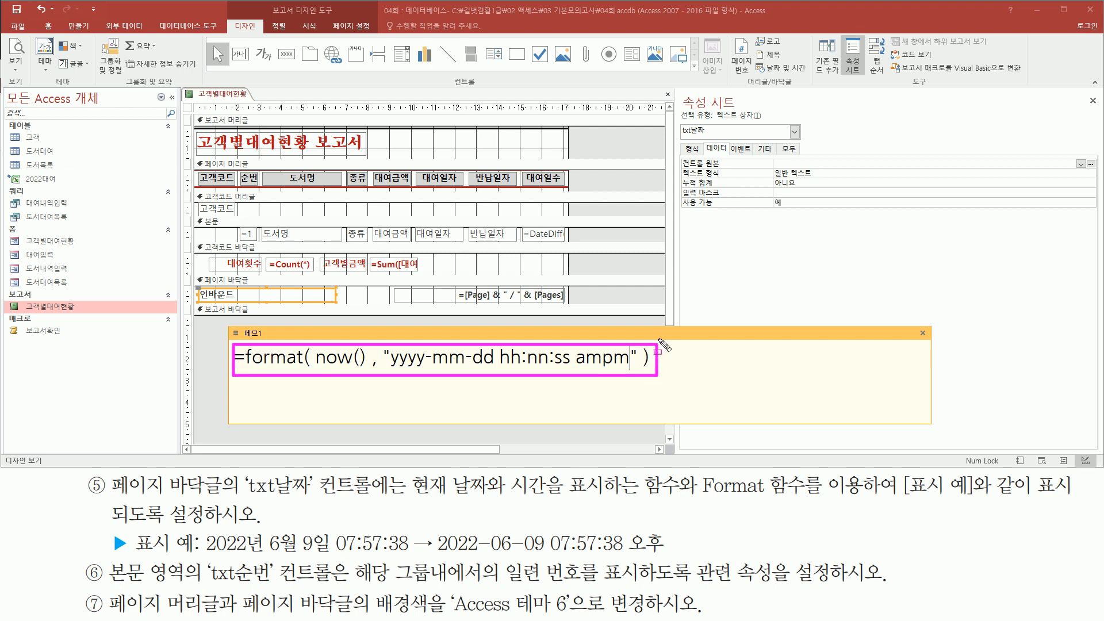
mouse_move(679, 120)
mouse_down()
mouse_move(731, 140)
mouse_move(718, 138)
mouse_move(698, 164)
mouse_move(942, 169)
mouse_up()
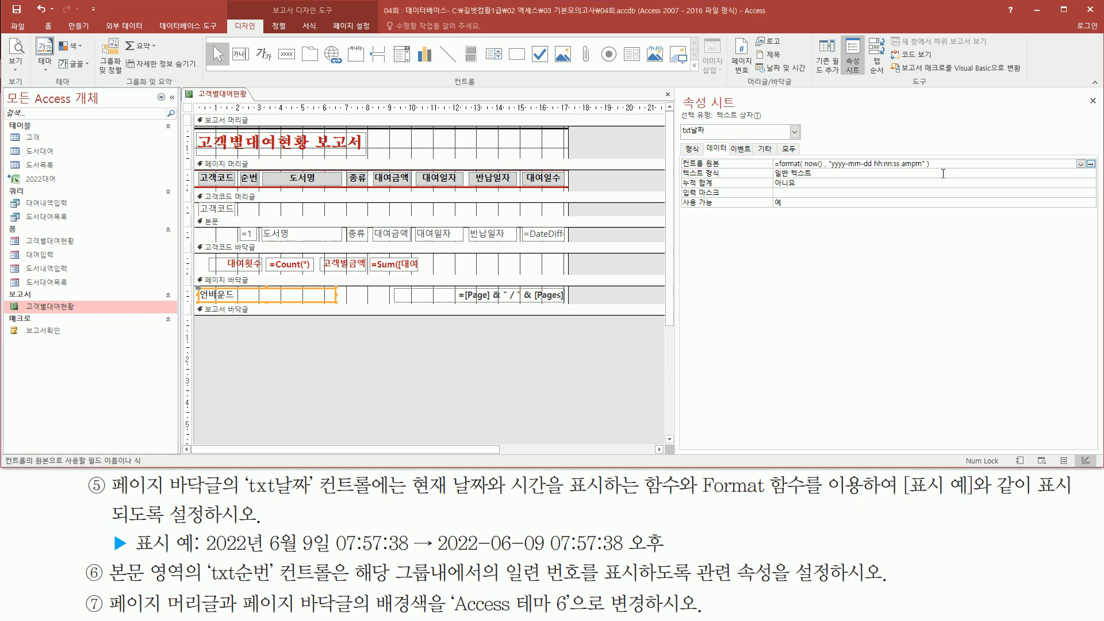
Step: Commit =Format(Now(),"yyyy-mm-dd hh:nn:ss ampm") as txt날짜's source, then select the report
click(935, 173)
drag(769, 155, 931, 171)
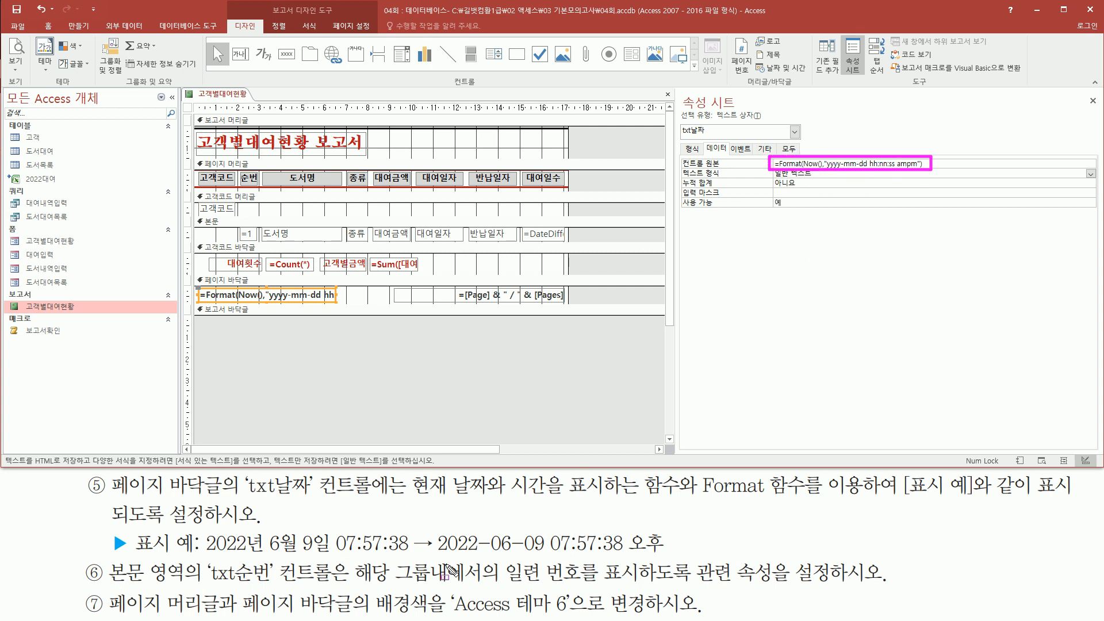
drag(440, 559, 674, 559)
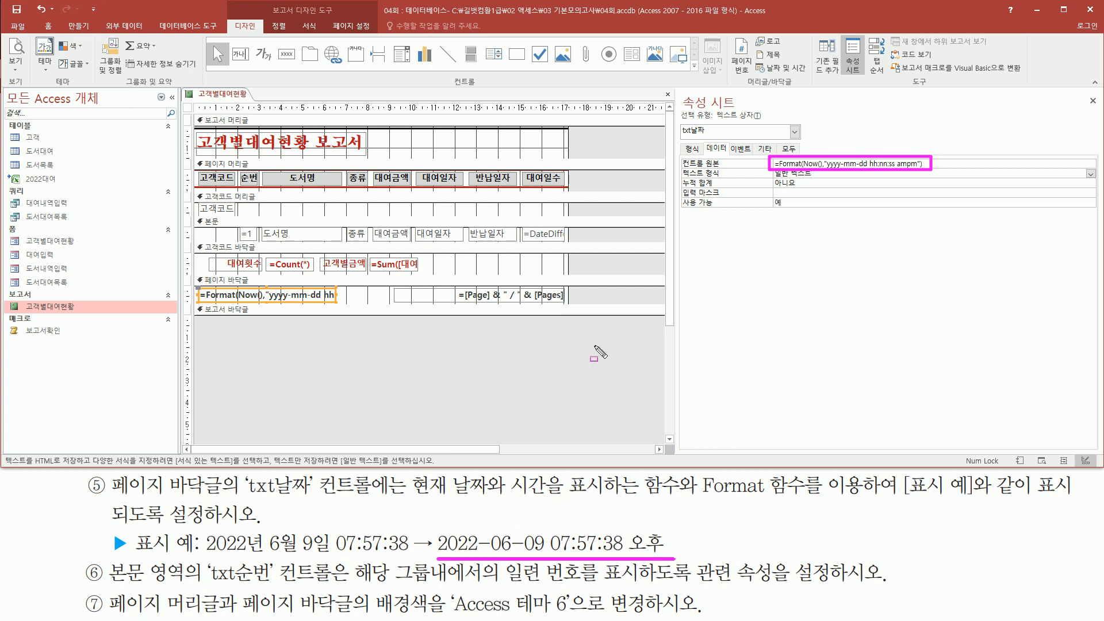
key(Escape)
click(533, 330)
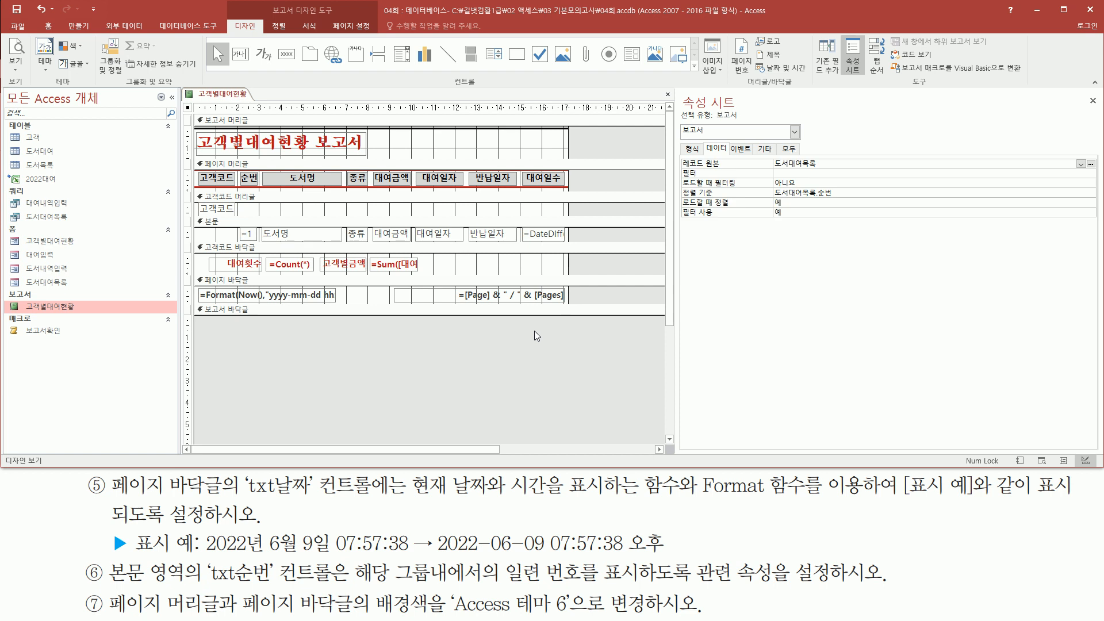
right_click(533, 332)
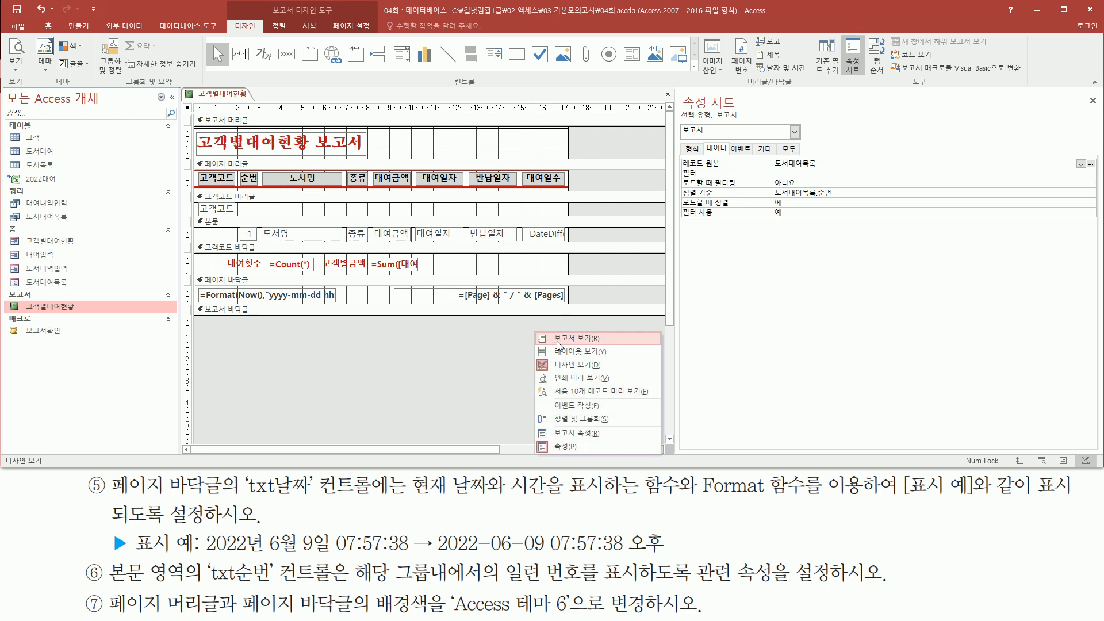
click(574, 380)
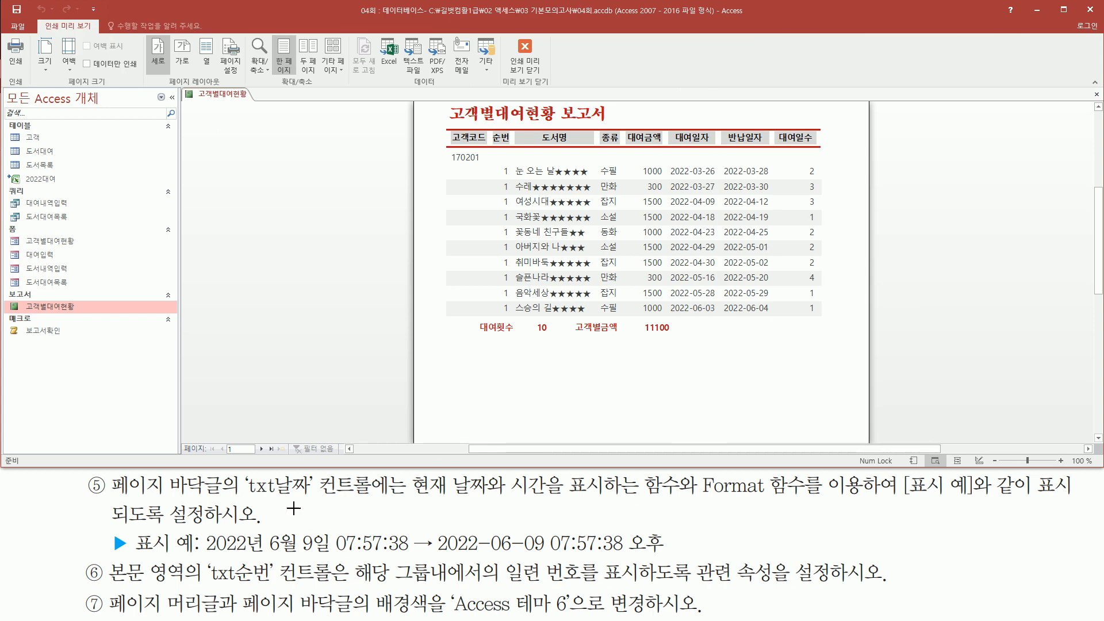
drag(111, 472, 224, 499)
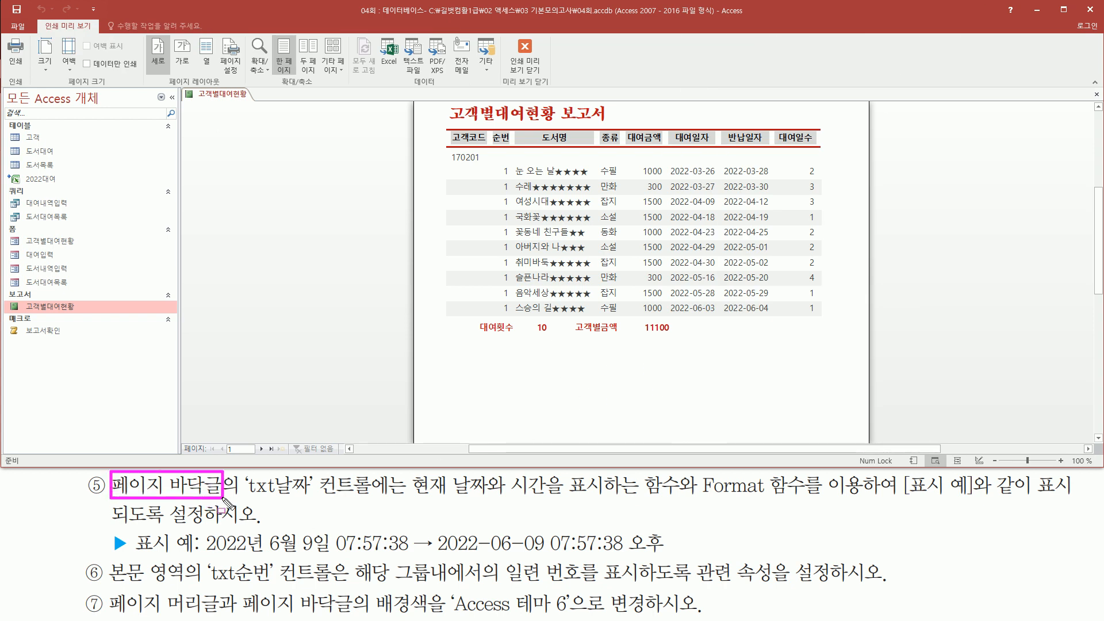
scroll(600, 292, down, 4)
scroll(600, 292, down, 3)
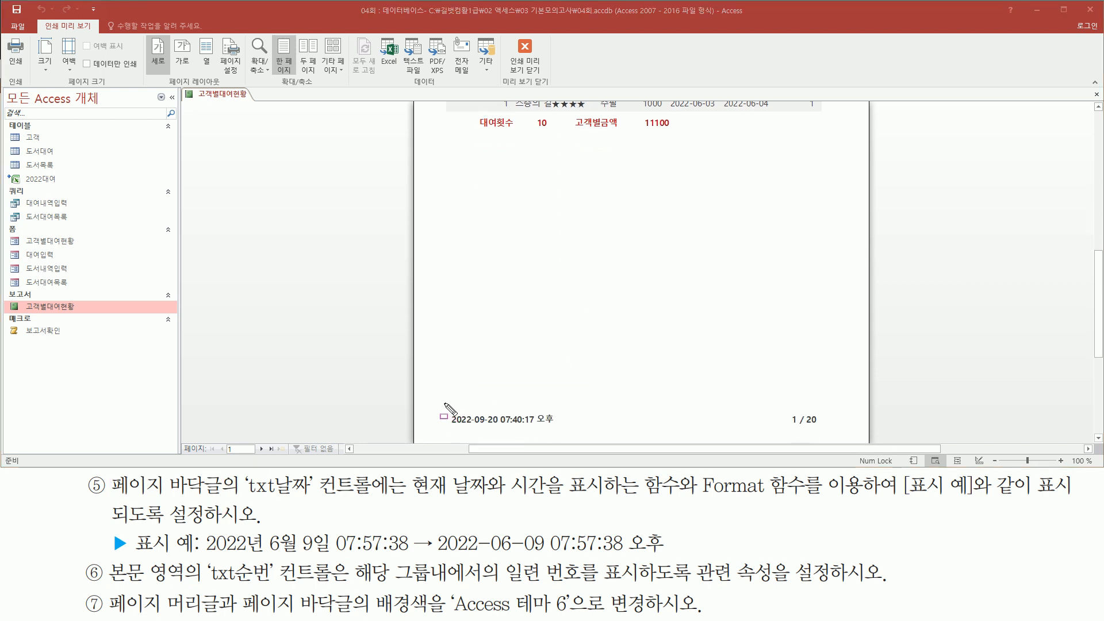
drag(444, 403, 567, 433)
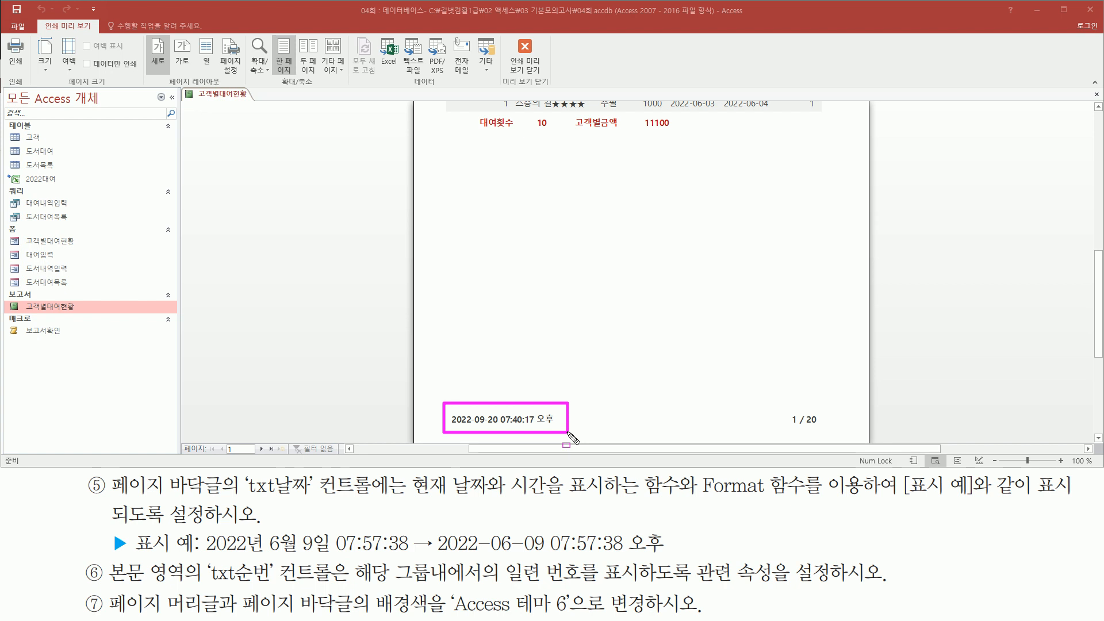
key(Escape)
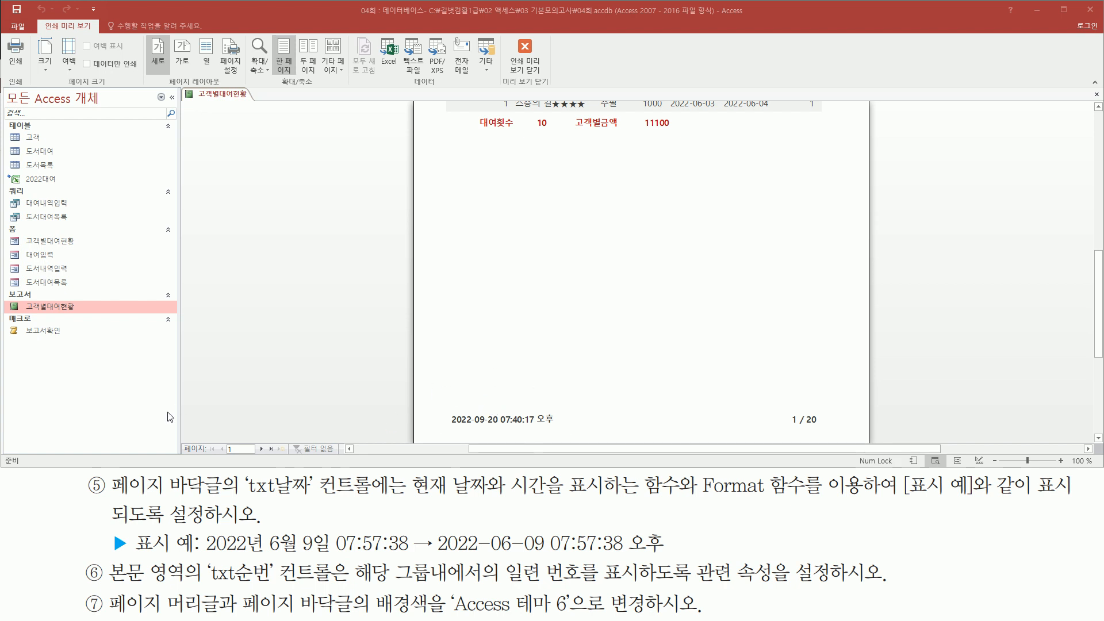
key(ctrl+2)
mouse_move(105, 556)
mouse_down()
mouse_move(187, 585)
mouse_move(259, 590)
mouse_move(351, 587)
mouse_move(337, 558)
mouse_move(371, 585)
mouse_move(844, 585)
mouse_up()
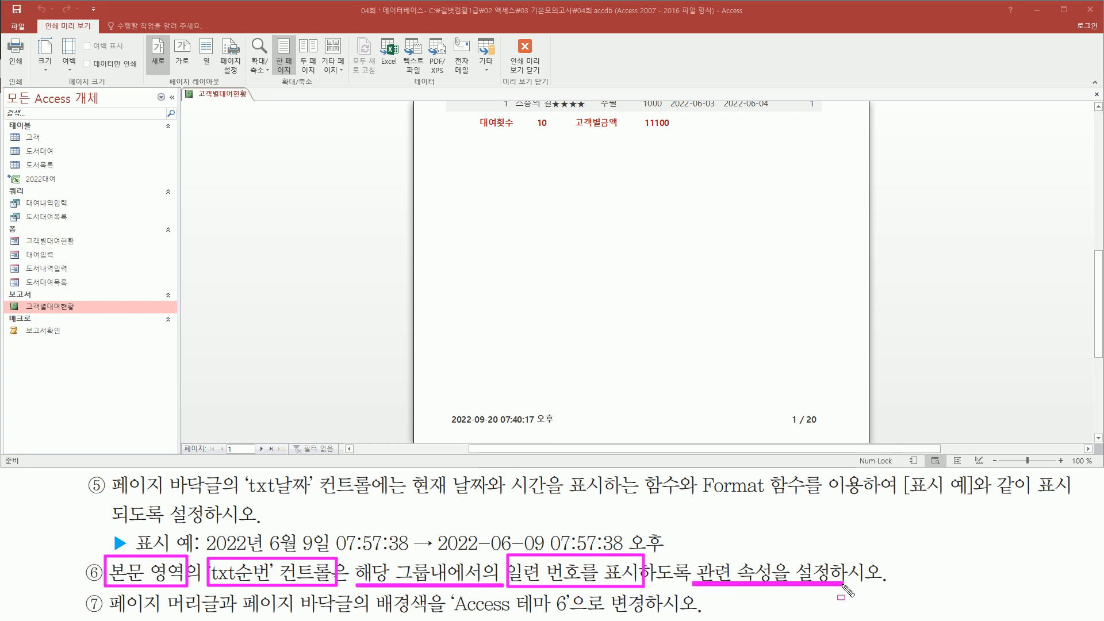
key(Escape)
scroll(559, 198, up, 5)
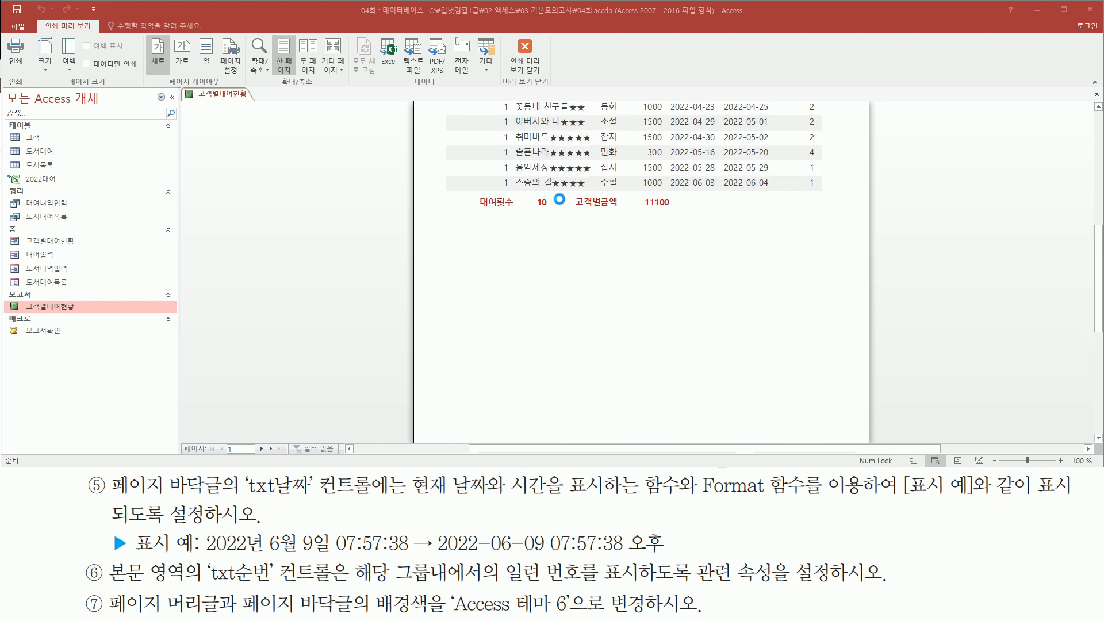
scroll(559, 199, up, 1)
key(ctrl+2)
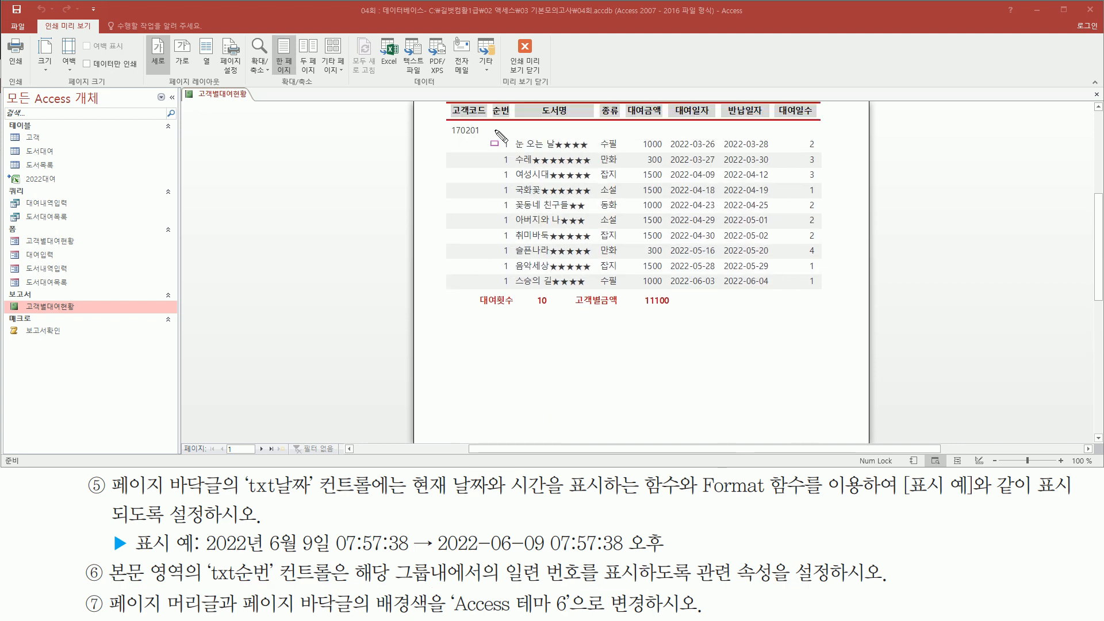
drag(496, 134, 515, 292)
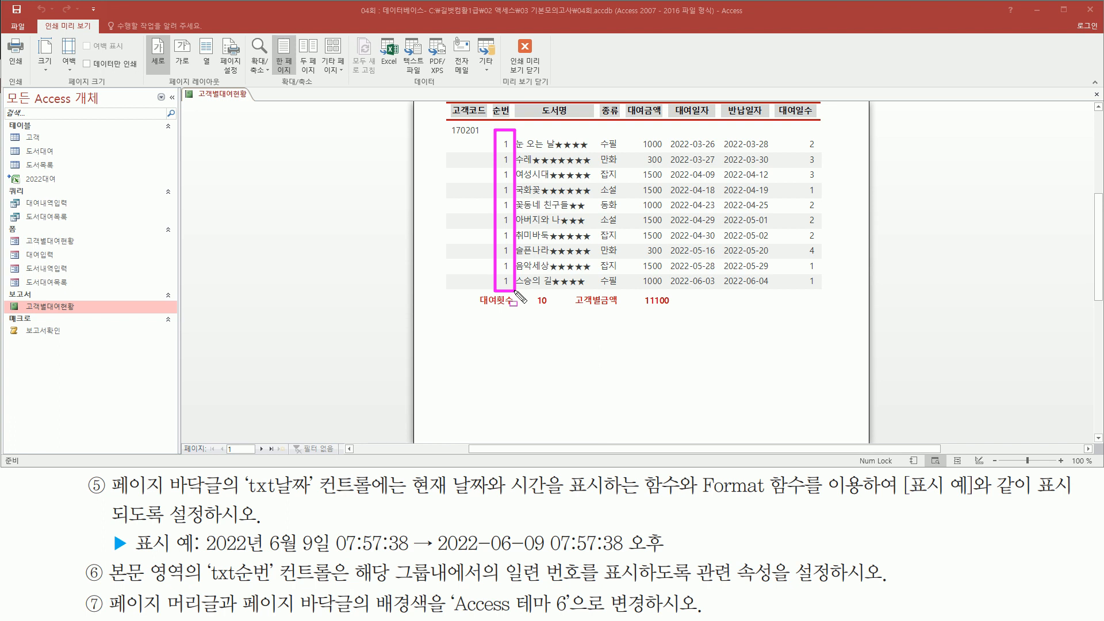
drag(502, 582, 584, 583)
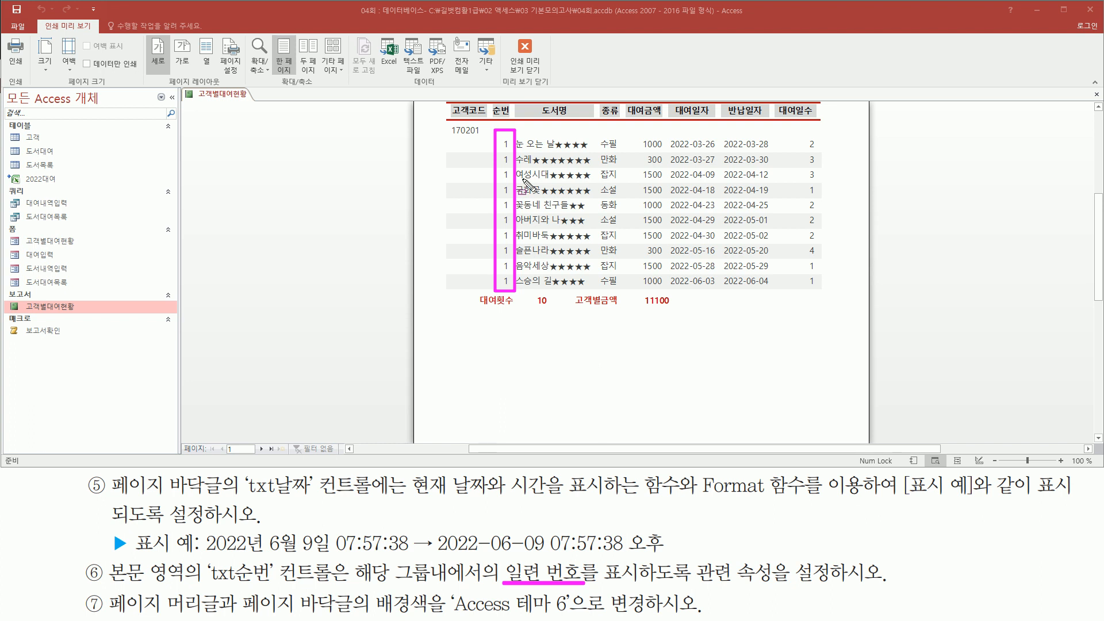
key(Escape)
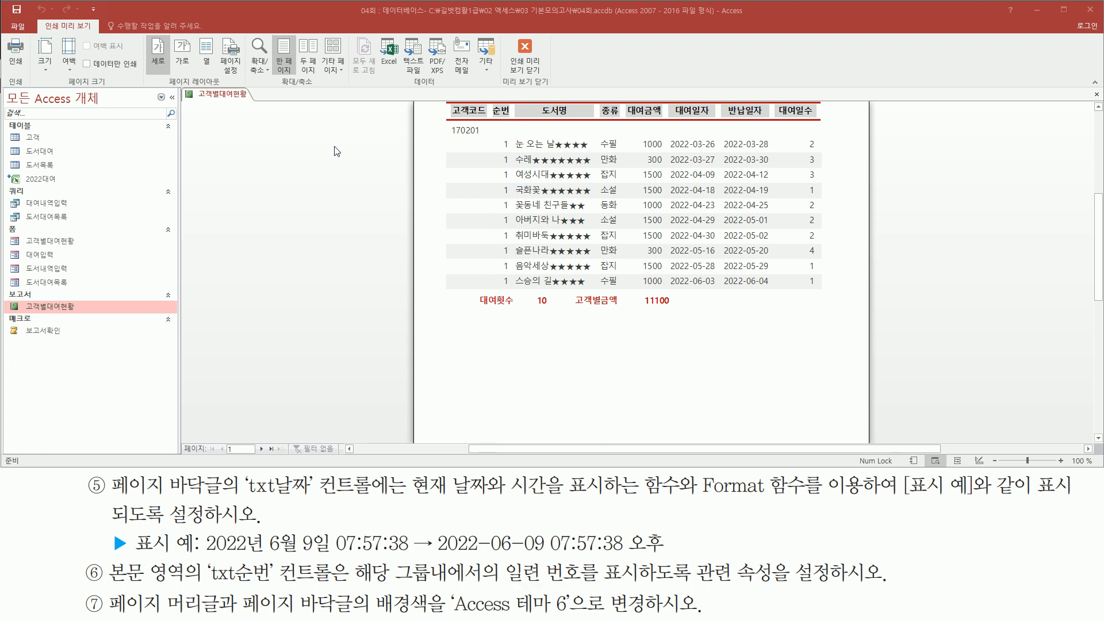
right_click(335, 150)
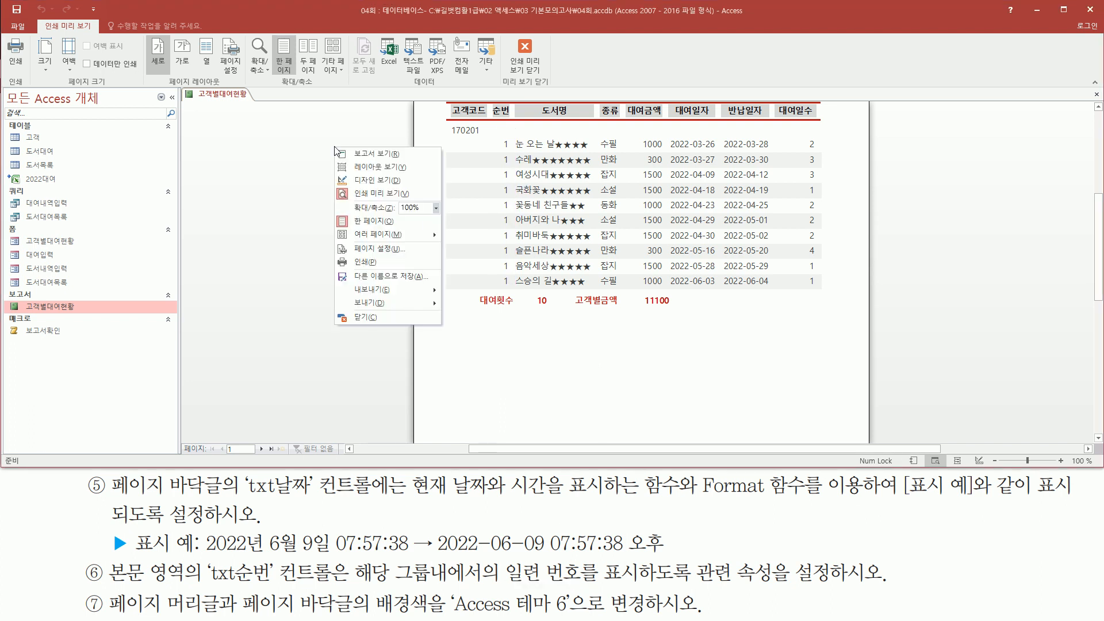
Step: In Design view, select the =1 txt순번 box and locate its Running Sum property
click(366, 184)
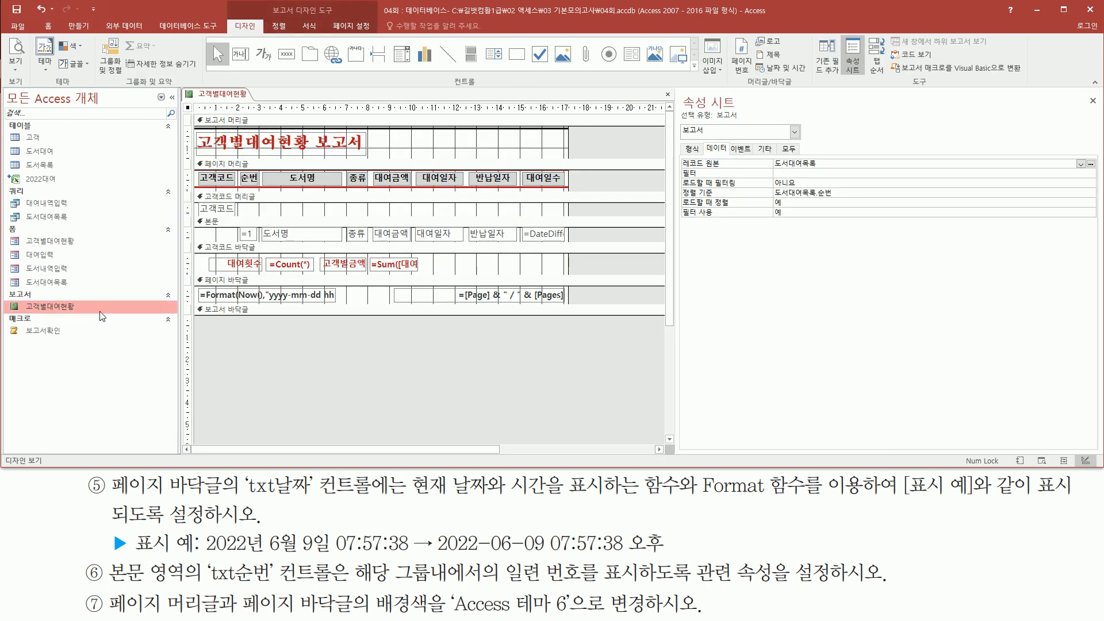
click(249, 239)
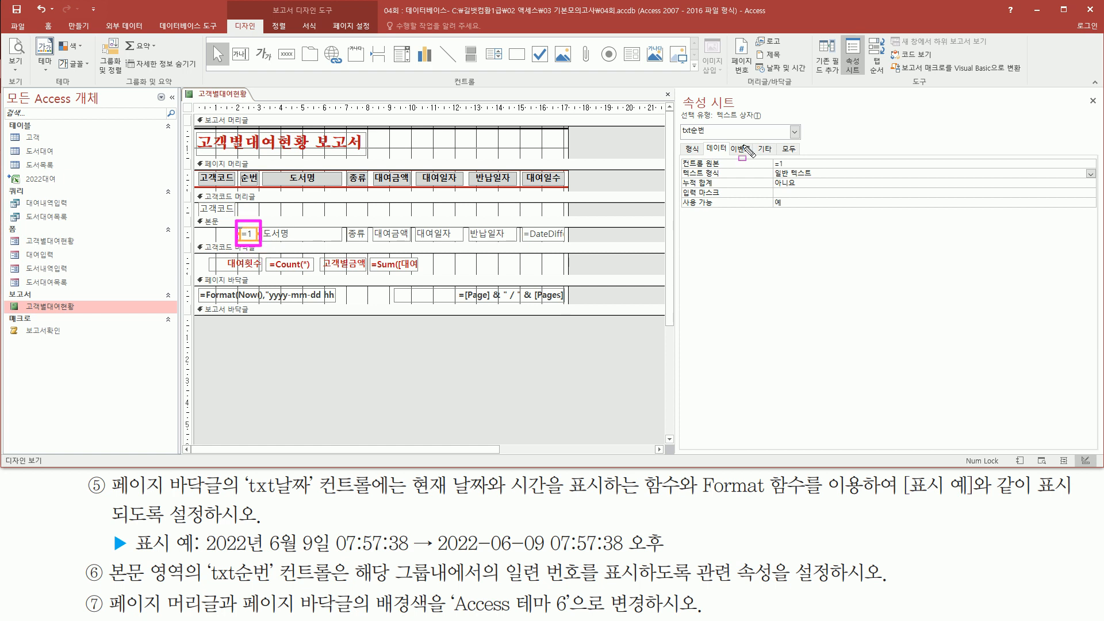
drag(680, 134, 707, 135)
click(681, 176)
drag(766, 155, 798, 170)
drag(677, 177, 810, 190)
key(Escape)
Step: Change txt순번's 누적 합계 from 아니요 to a running total so 순번 counts up
click(1091, 184)
click(1091, 188)
click(1091, 184)
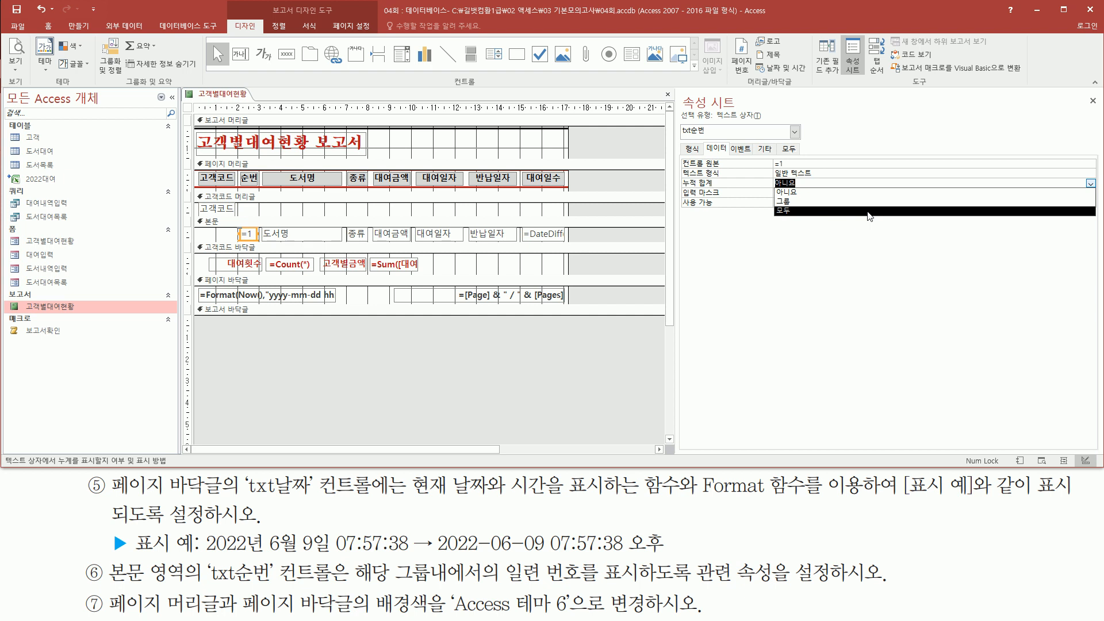
click(869, 211)
drag(679, 155, 792, 169)
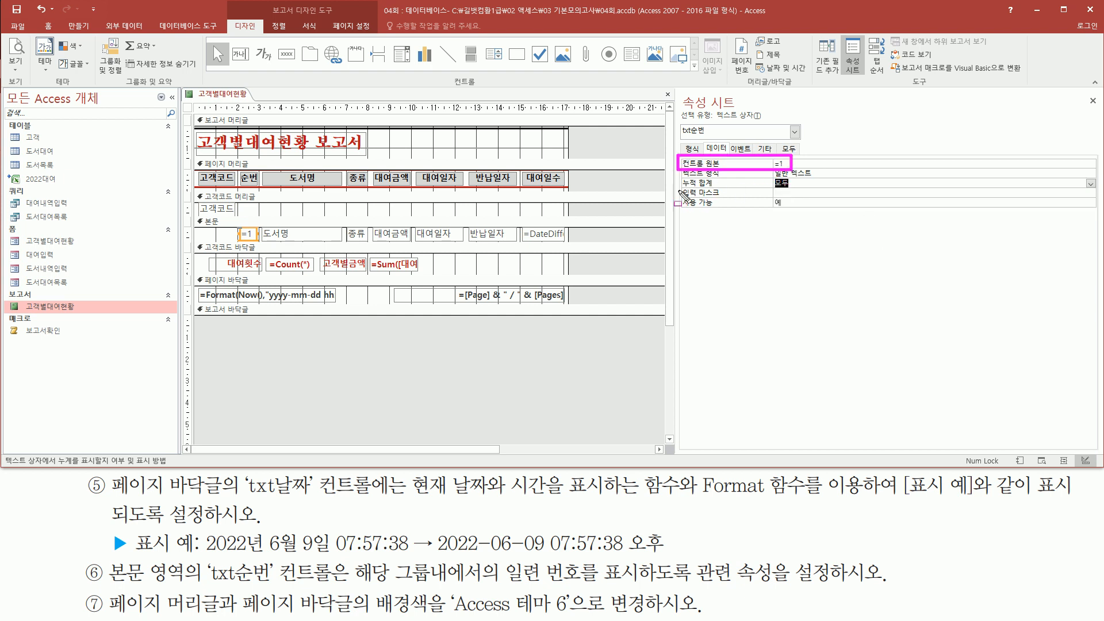
drag(680, 188, 797, 188)
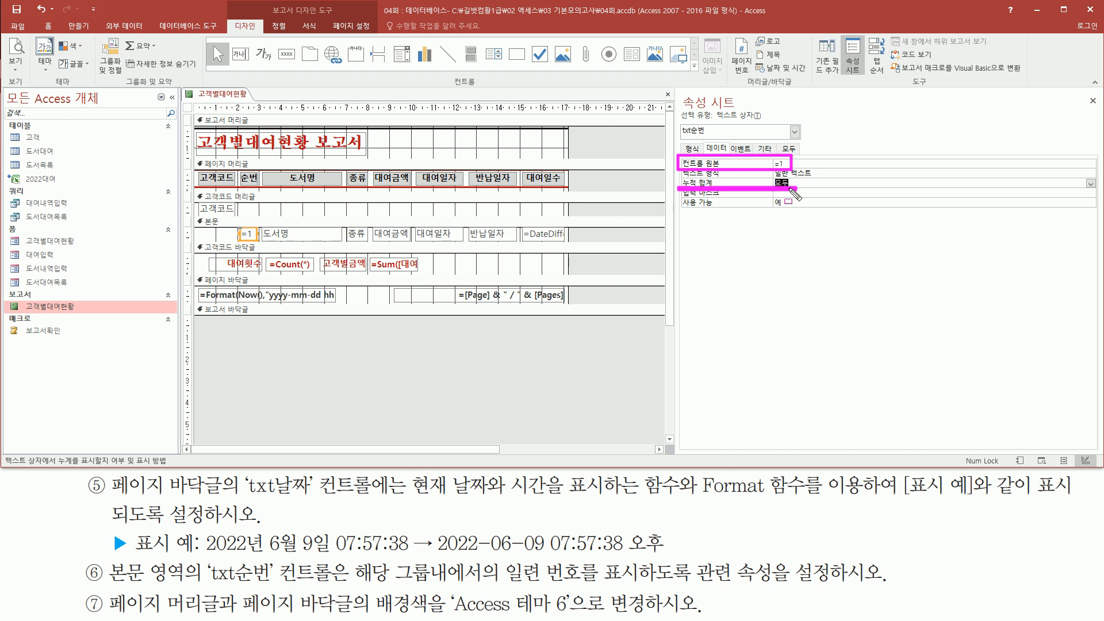
key(Escape)
click(552, 338)
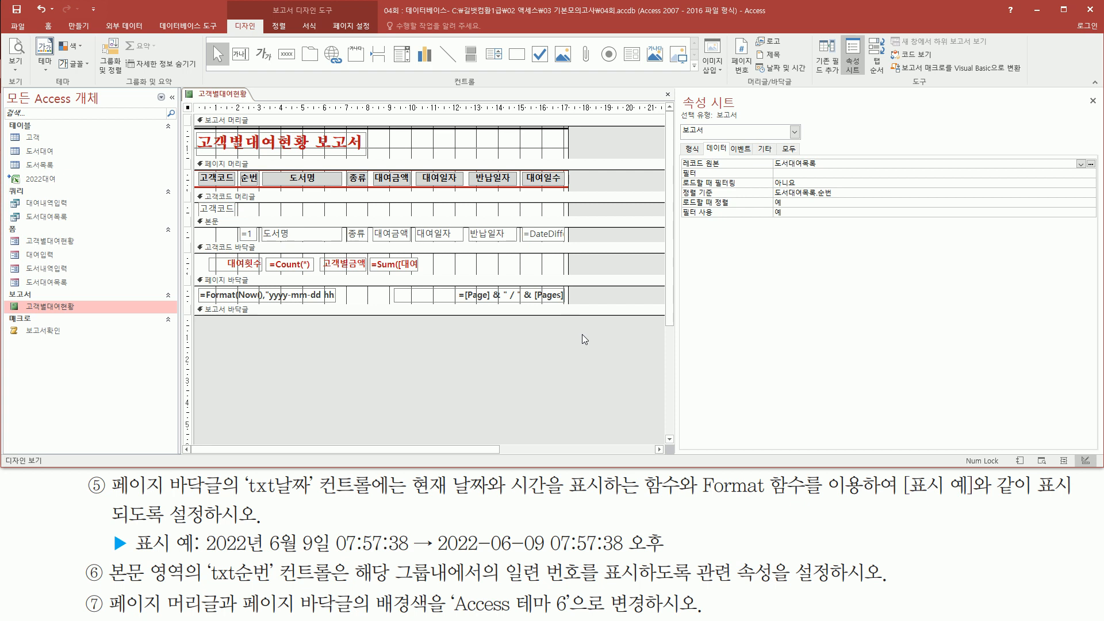
right_click(585, 339)
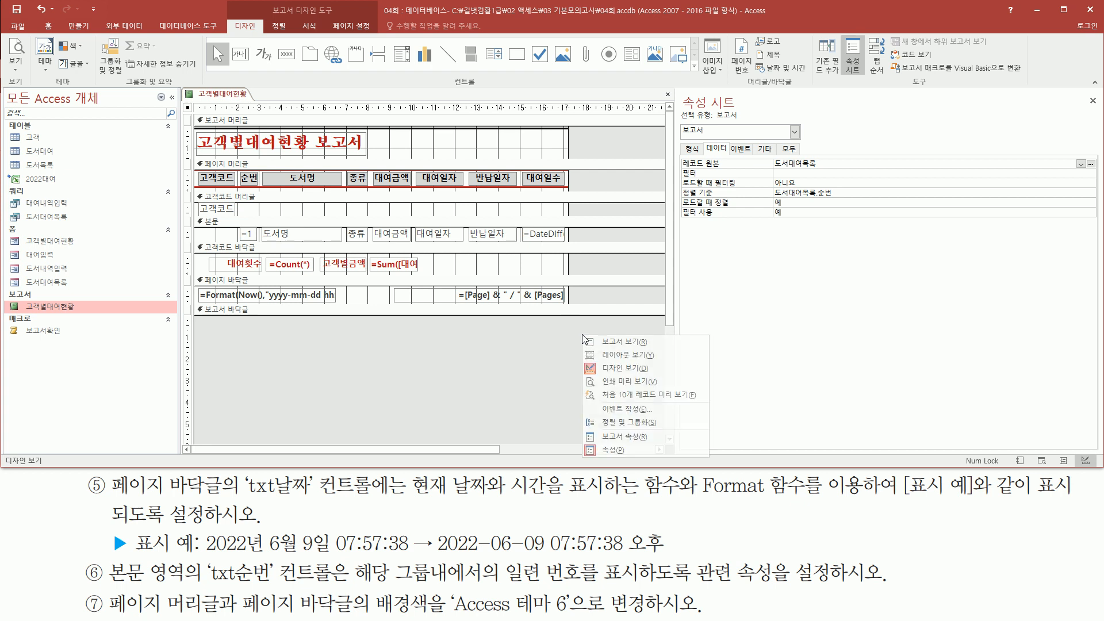
Step: Preview the report and page to customer 170511, where 순번 runs 16 to 25 without restarting
click(626, 382)
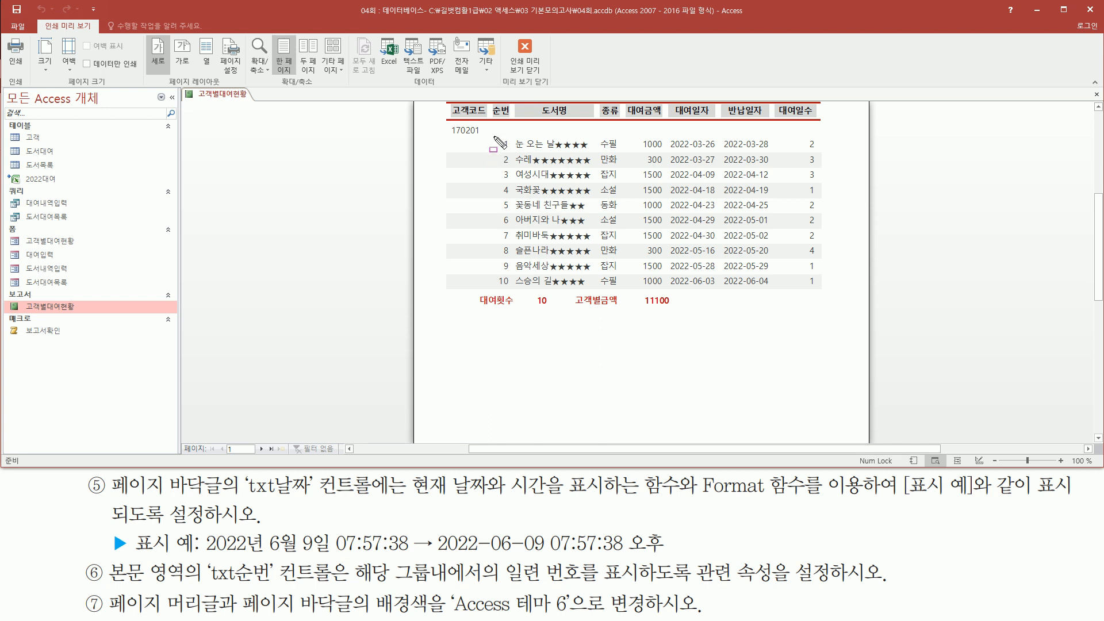
drag(493, 137, 514, 294)
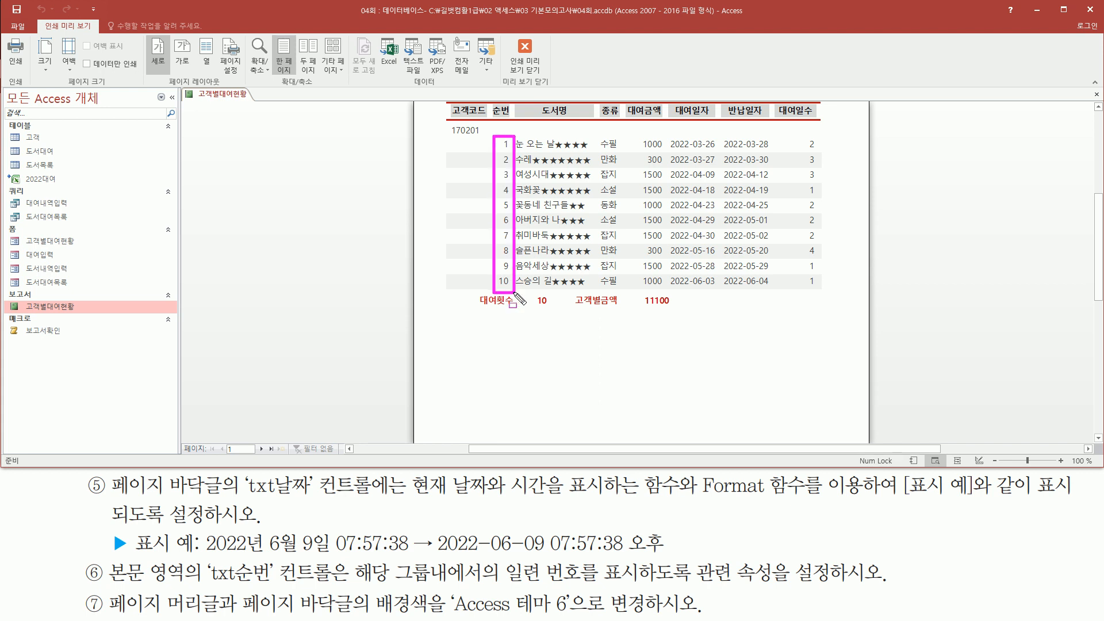
key(Escape)
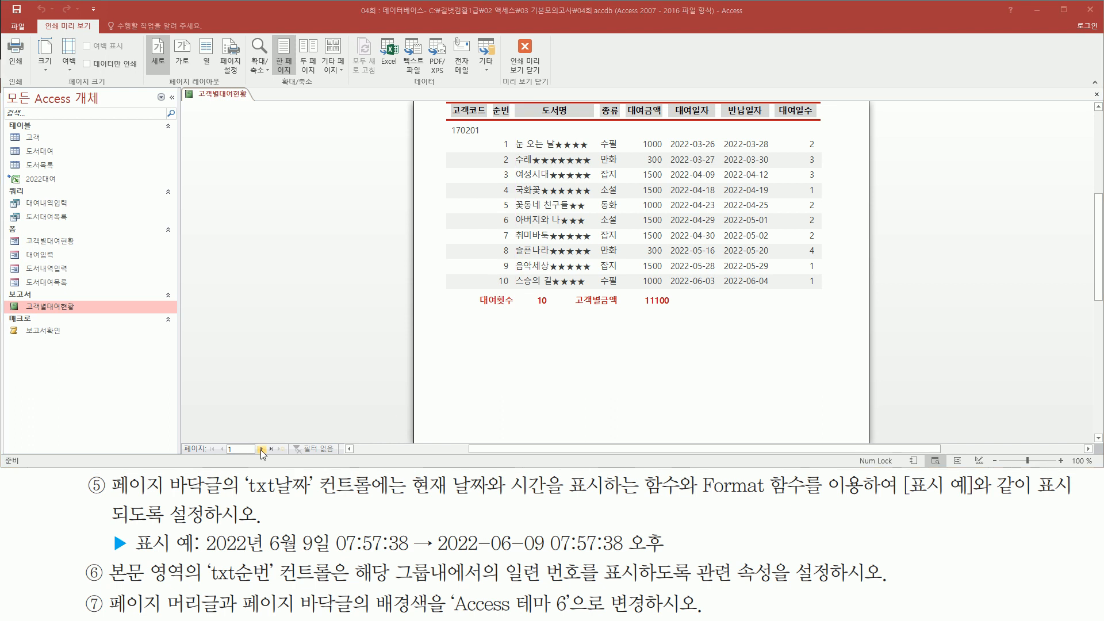
click(260, 450)
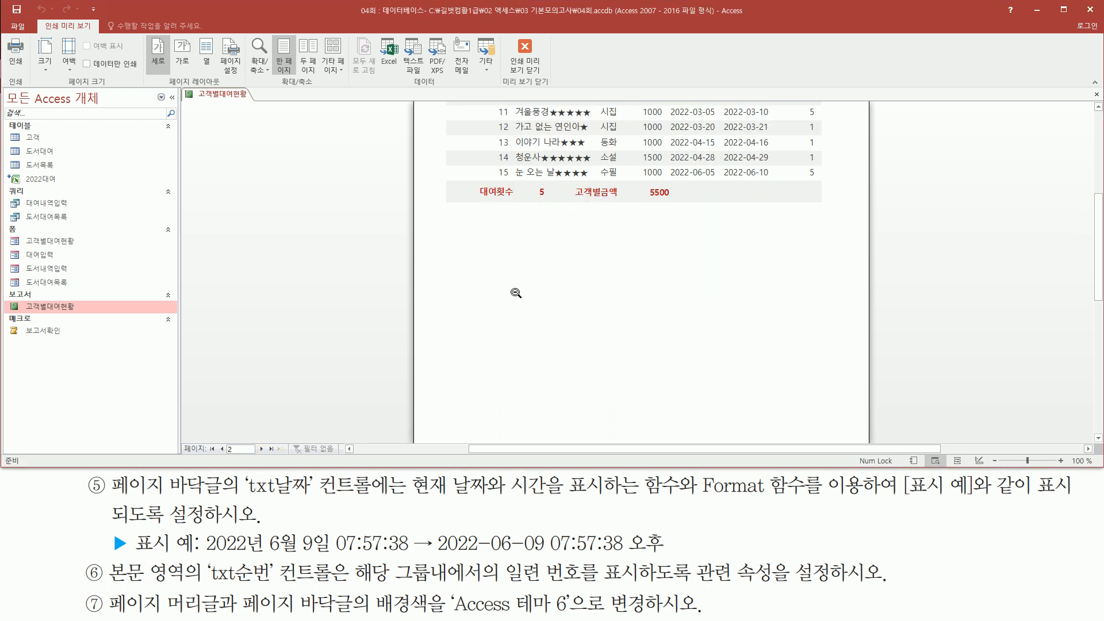
scroll(516, 293, up, 1)
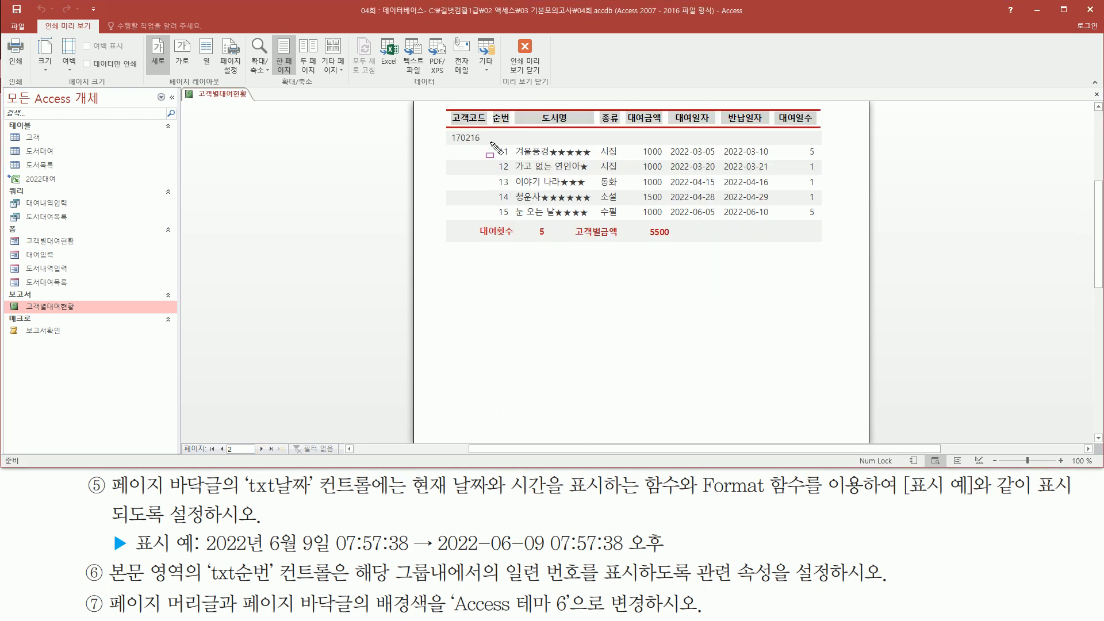
drag(494, 151, 524, 237)
key(Escape)
click(261, 448)
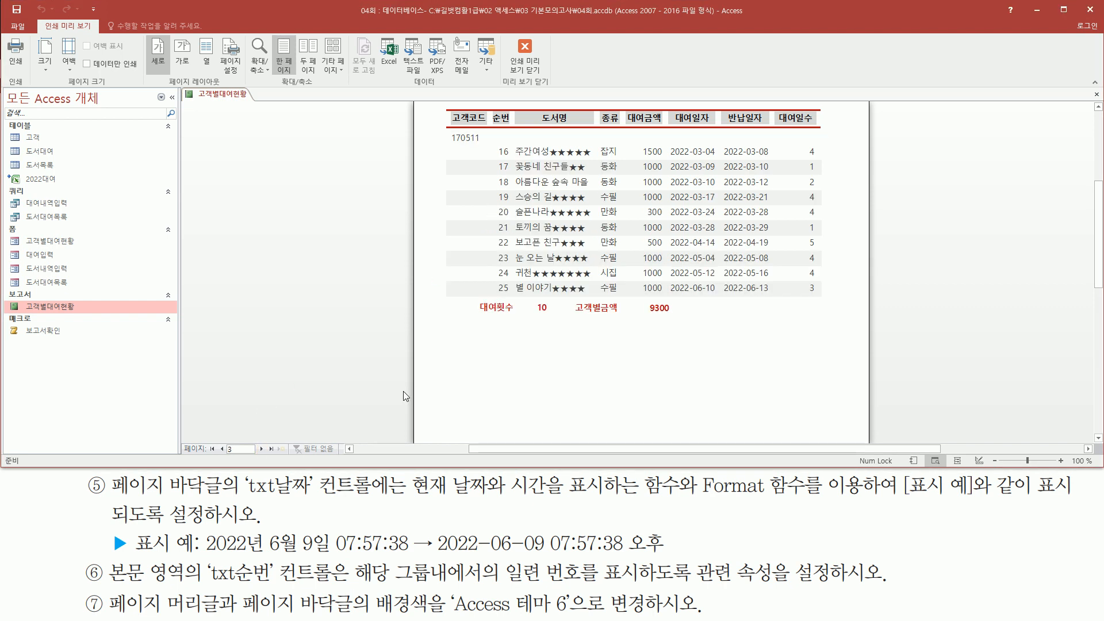
mouse_move(492, 141)
mouse_down()
mouse_move(514, 183)
mouse_move(514, 304)
mouse_up()
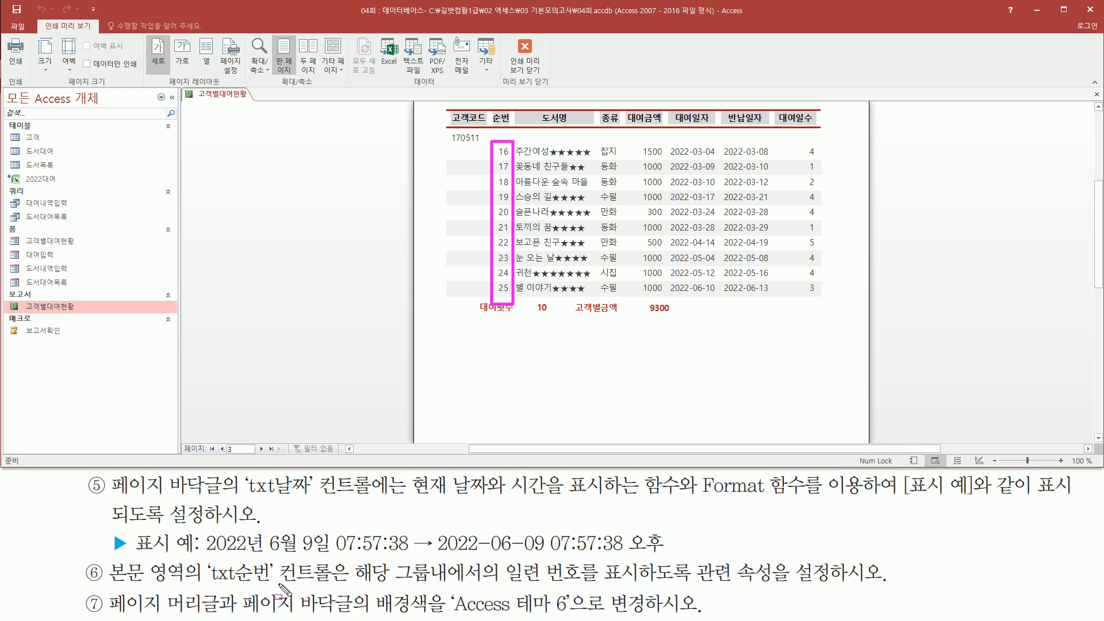
drag(206, 585, 594, 586)
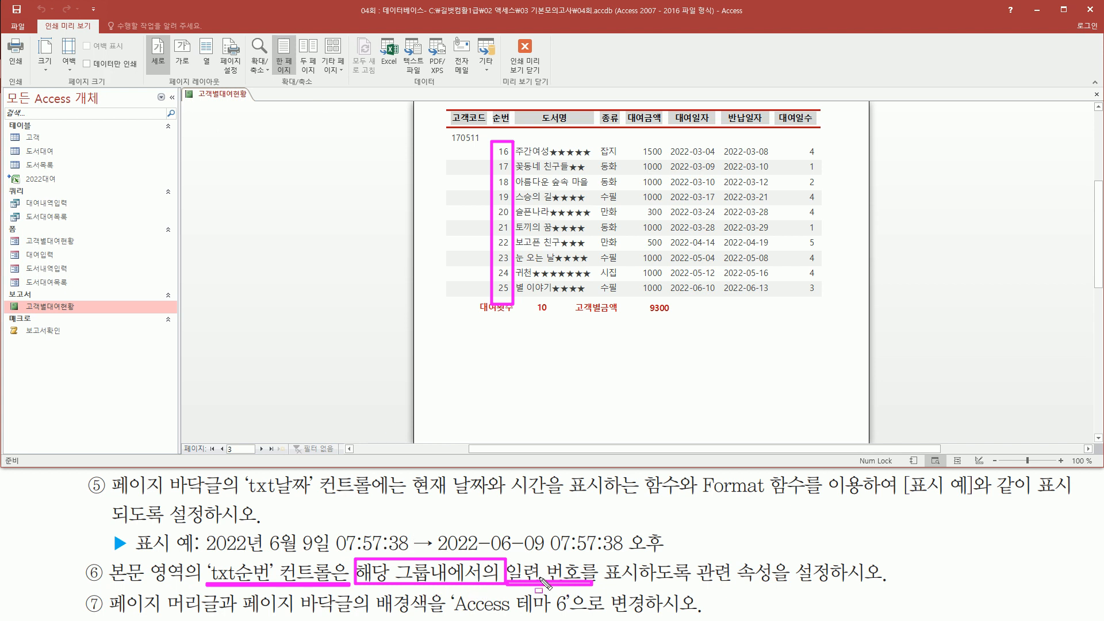
key(Escape)
right_click(332, 182)
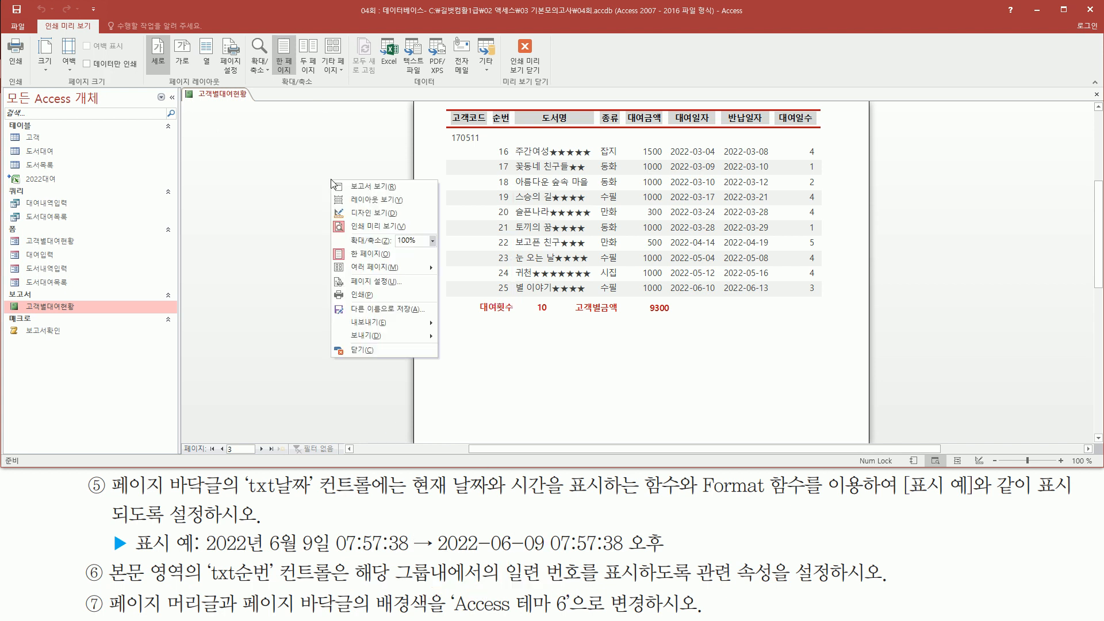
Step: In Design view, set txt순번's 누적 합계 (Running Sum) to 그룹
click(367, 212)
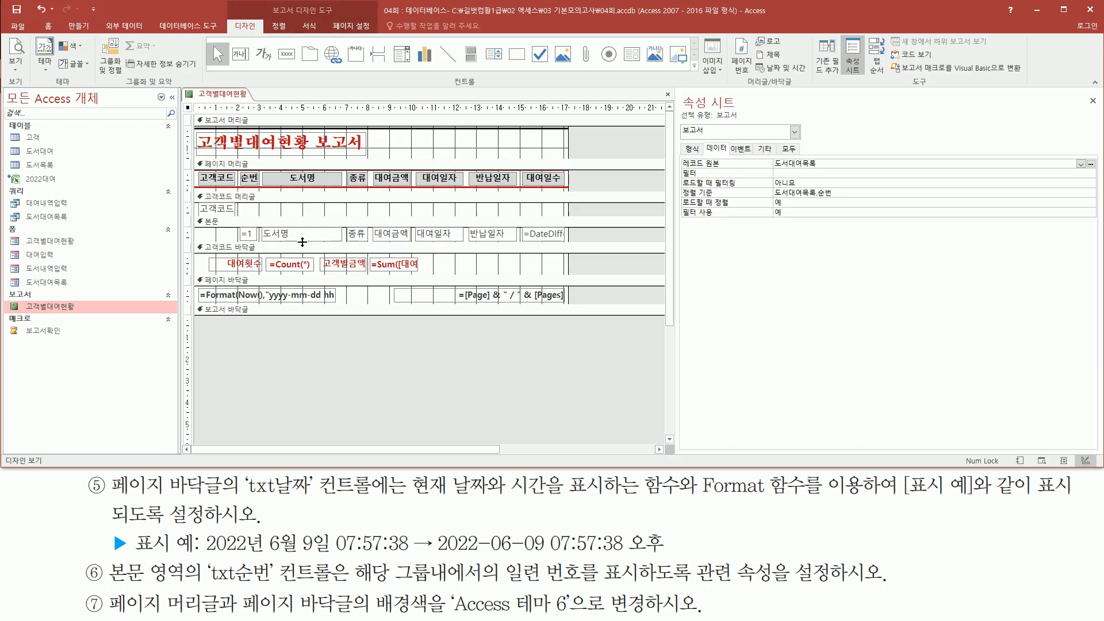
click(257, 238)
drag(238, 220, 261, 252)
drag(673, 191, 791, 194)
key(Escape)
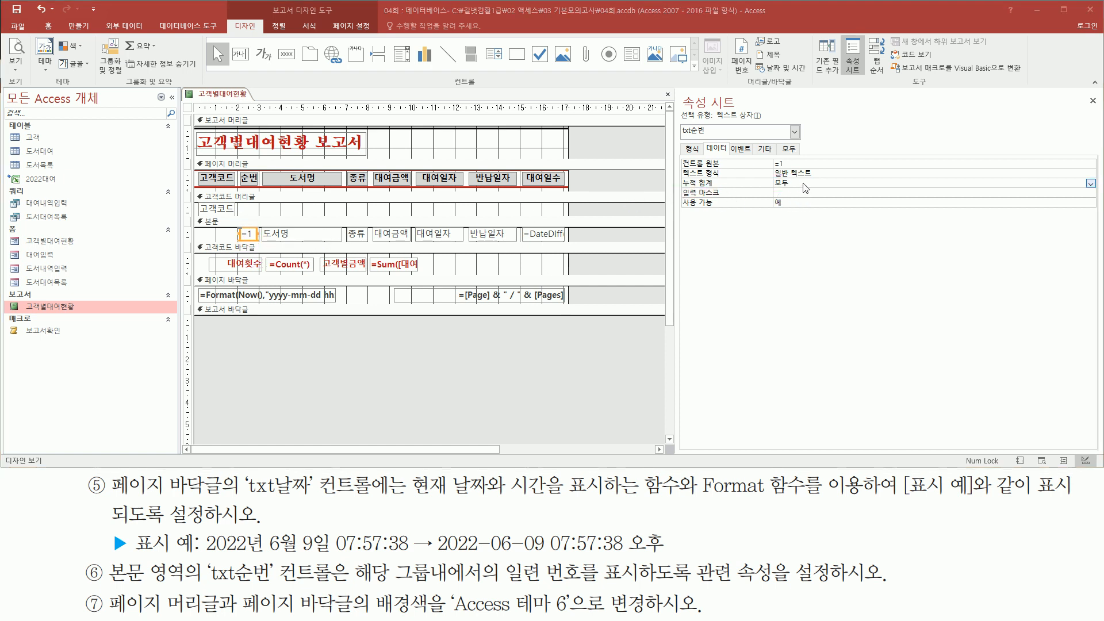
click(831, 182)
click(1090, 183)
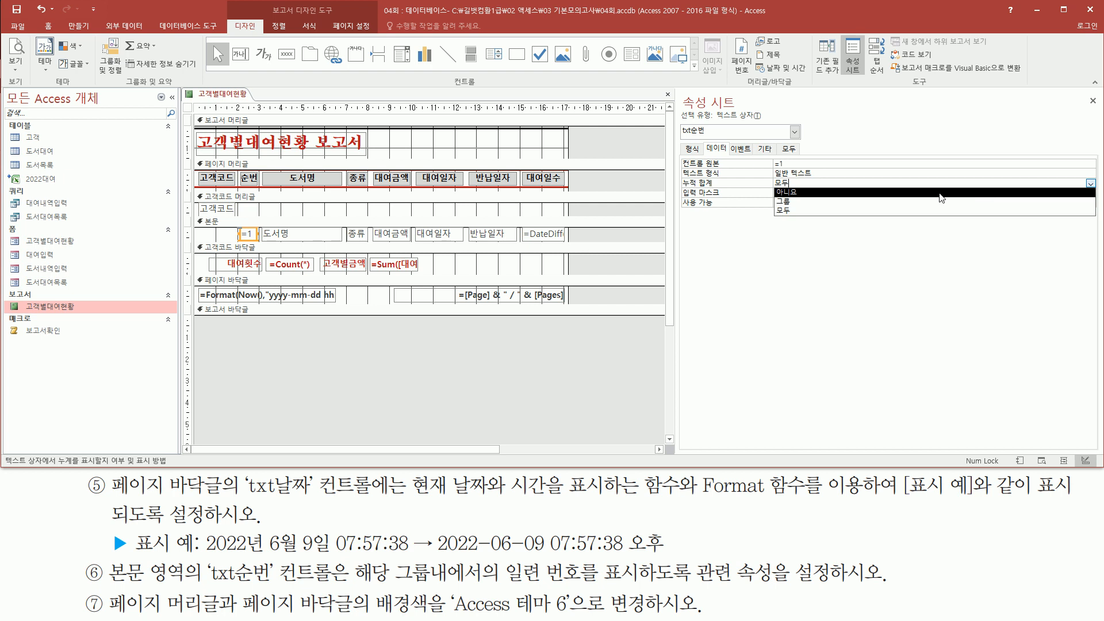
click(929, 201)
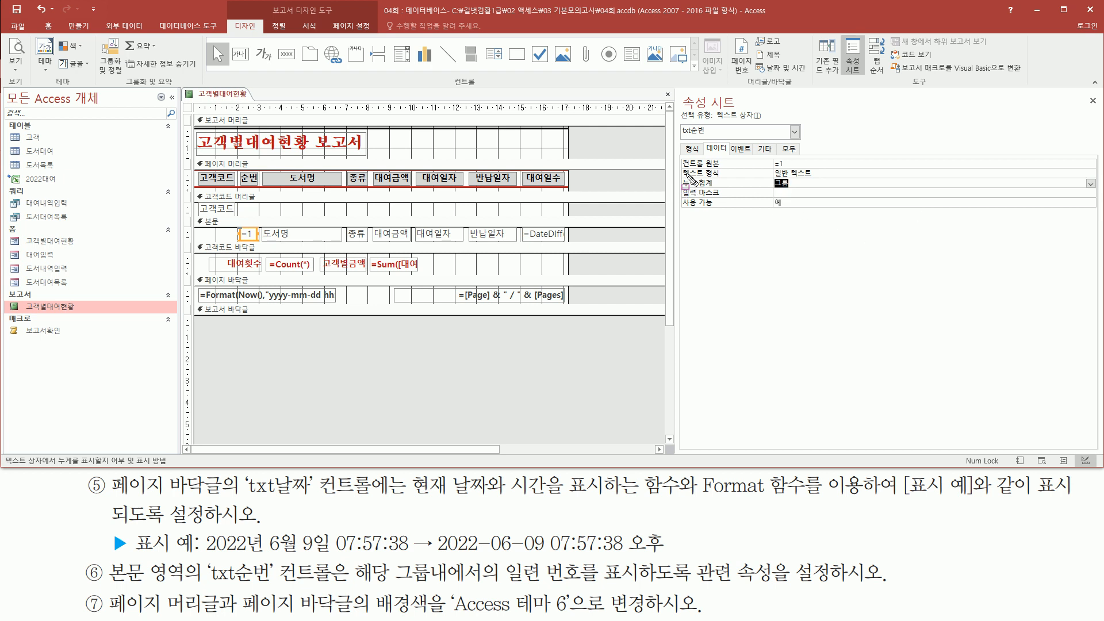
drag(679, 153, 806, 170)
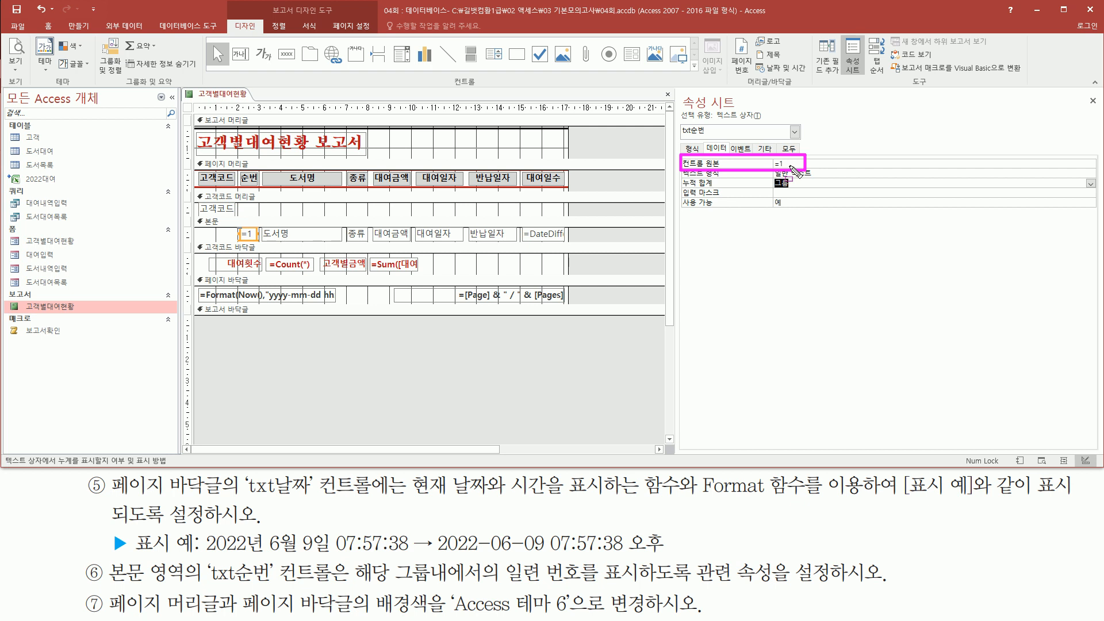
drag(680, 190, 800, 191)
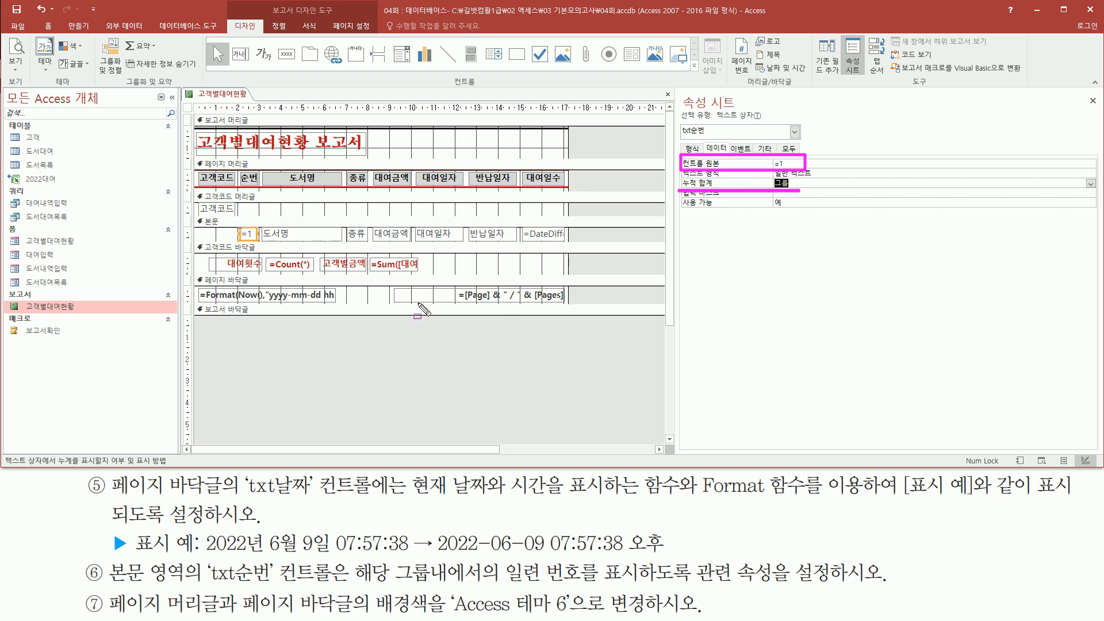
key(Escape)
click(326, 349)
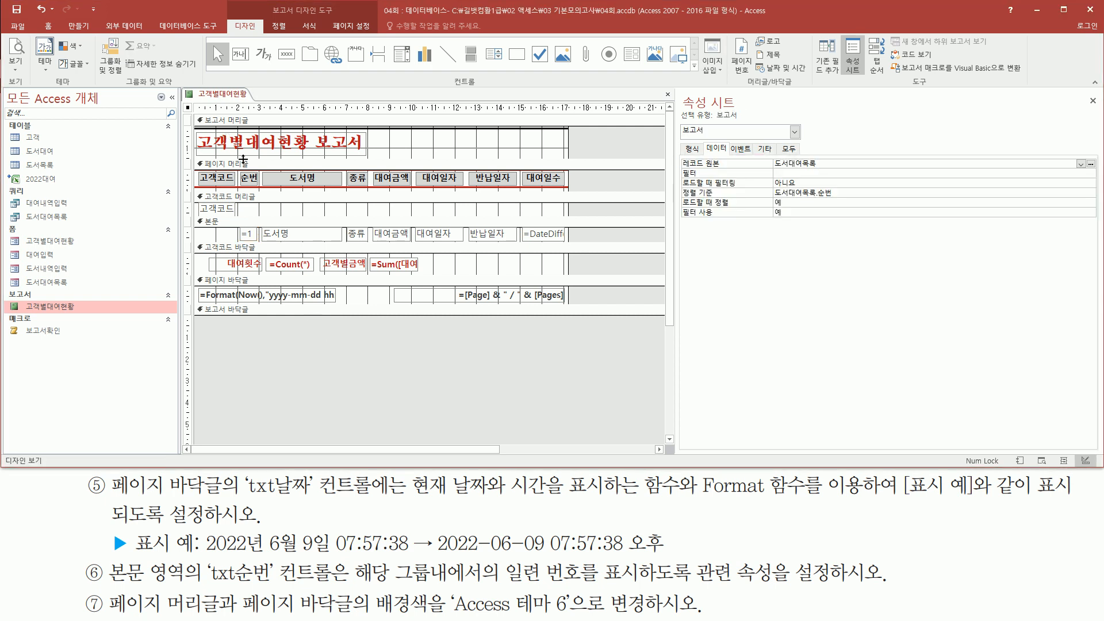
right_click(514, 344)
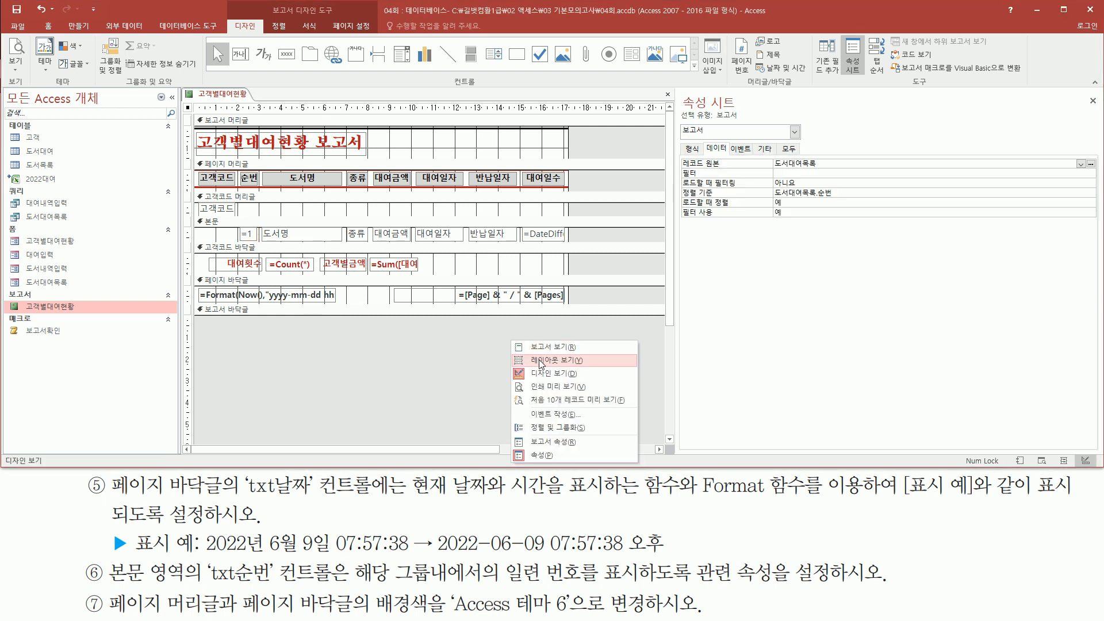
Step: Preview the first 10 records through page 3, where customer 170511's 순번 runs 1 to 10
click(541, 400)
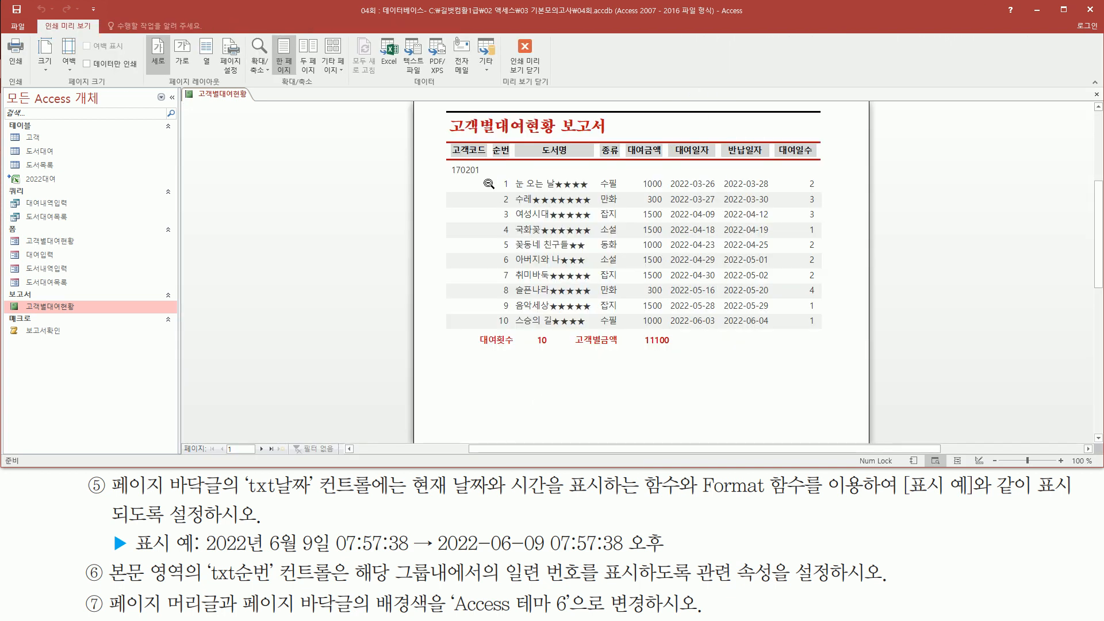
mouse_move(495, 173)
mouse_down()
mouse_move(499, 299)
mouse_move(514, 330)
mouse_up()
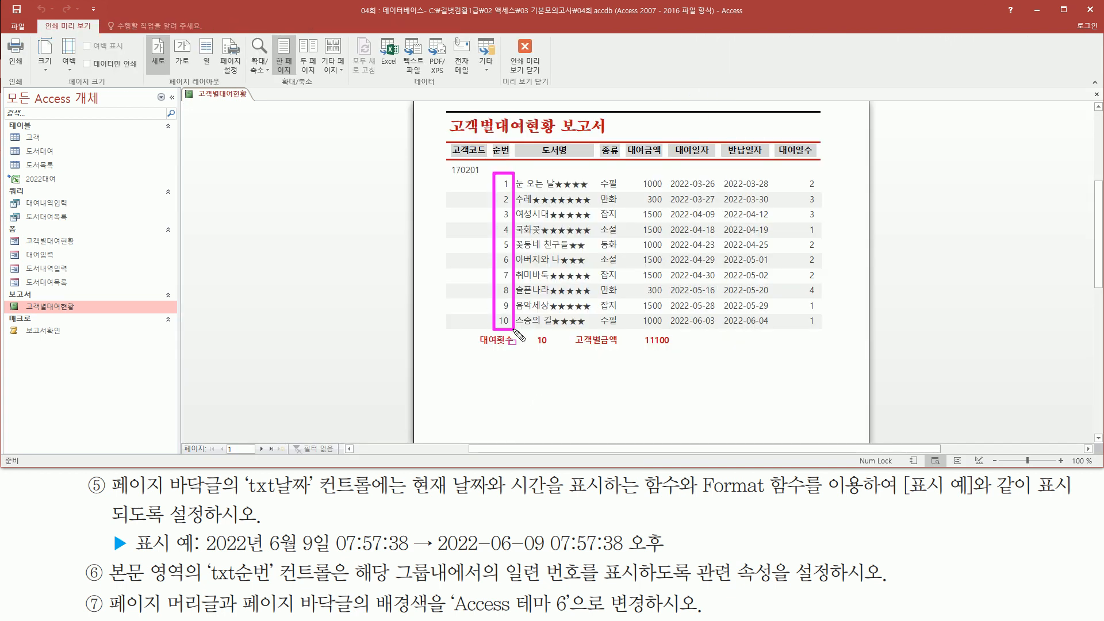
key(Escape)
click(264, 449)
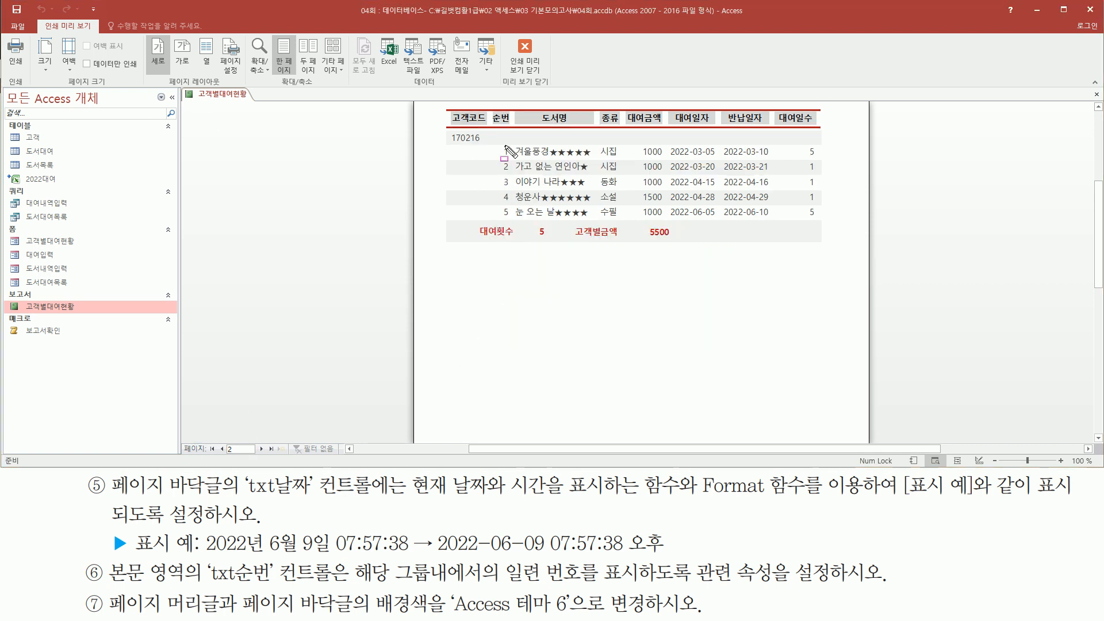
drag(494, 140, 514, 226)
key(Escape)
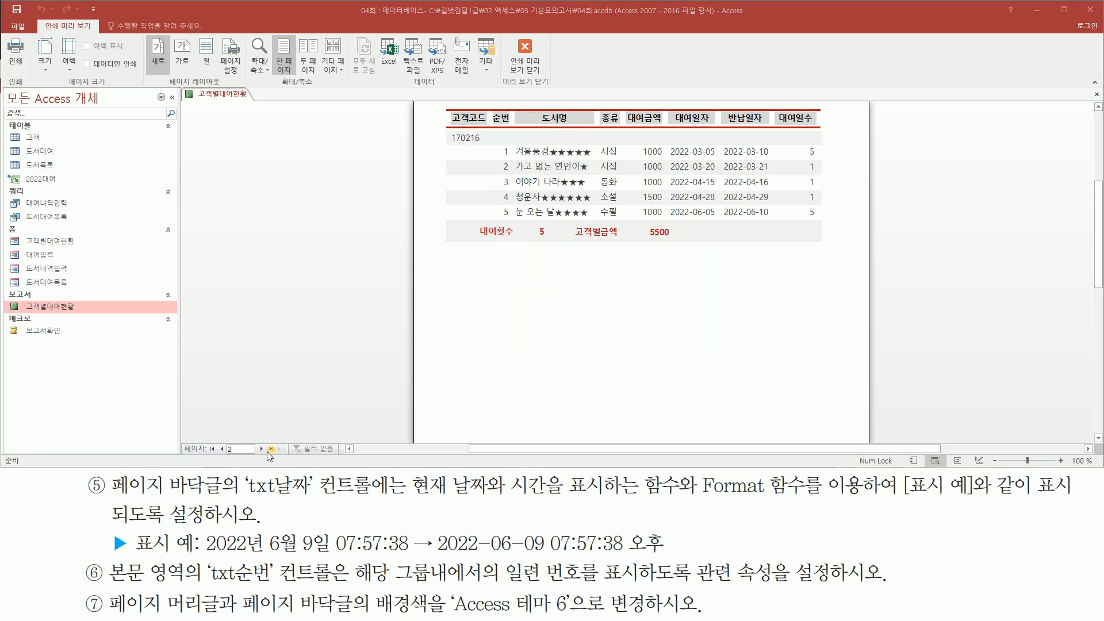
click(260, 450)
key(ctrl+shift+d)
drag(495, 143, 514, 299)
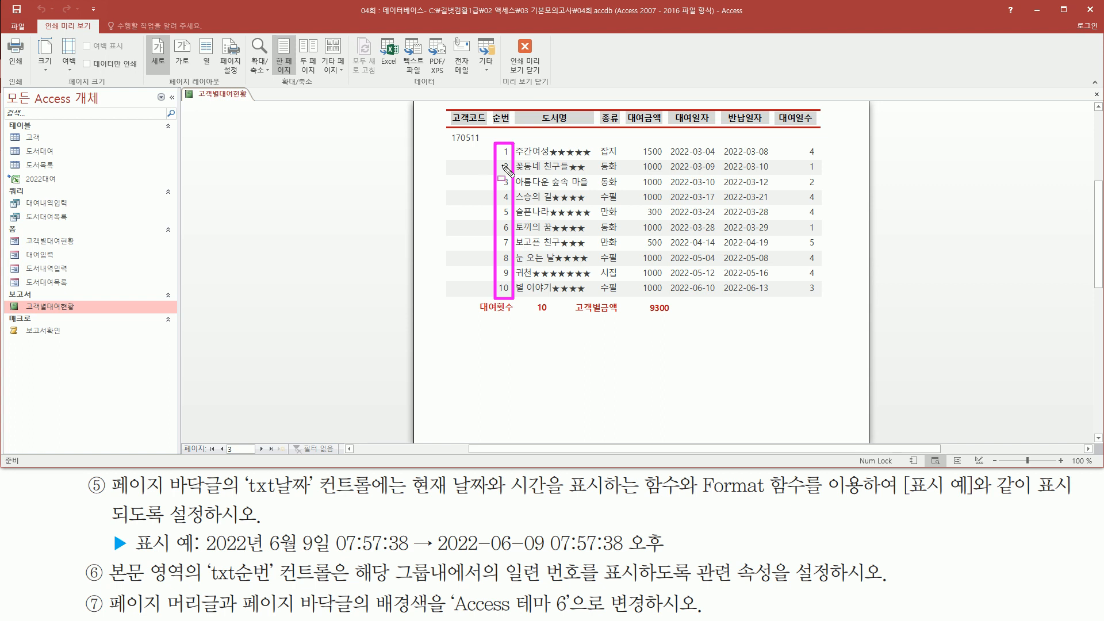
drag(398, 581, 433, 582)
mouse_move(503, 559)
mouse_down()
mouse_move(554, 589)
mouse_move(583, 590)
mouse_up()
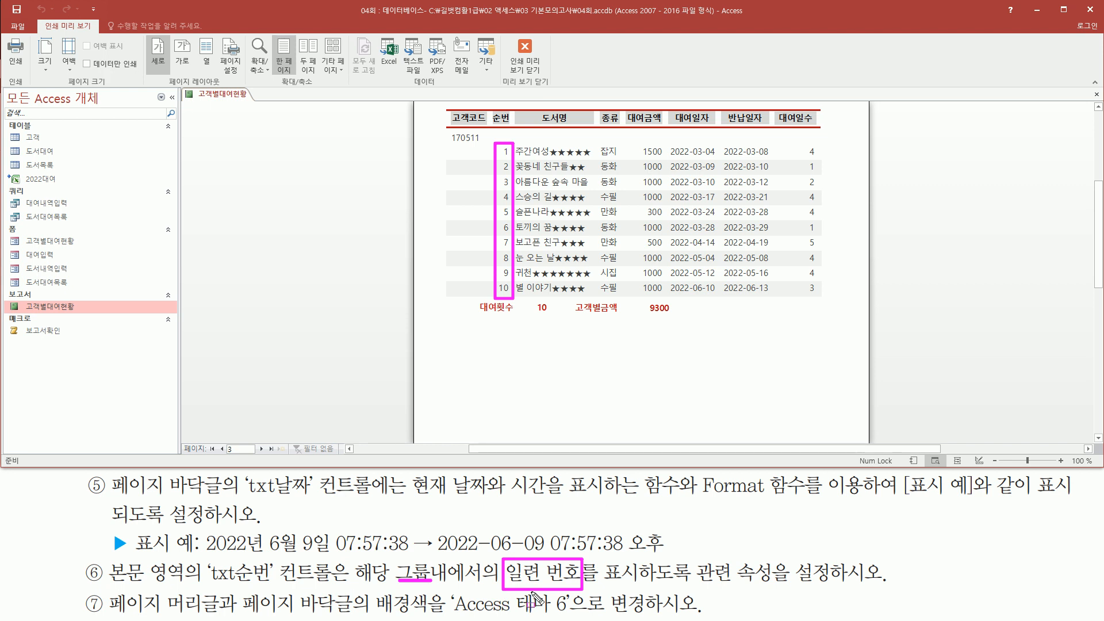
drag(80, 555, 107, 584)
right_click(357, 219)
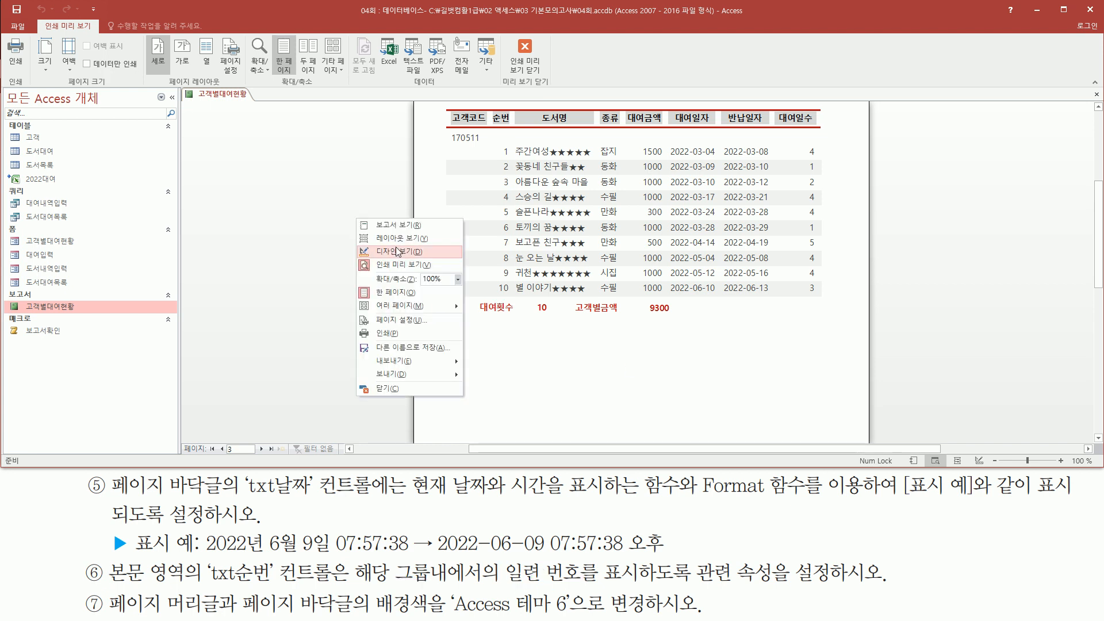
Step: Go back to Design view and select txt순번 to show its 누적 합계 set to 그룹
click(396, 252)
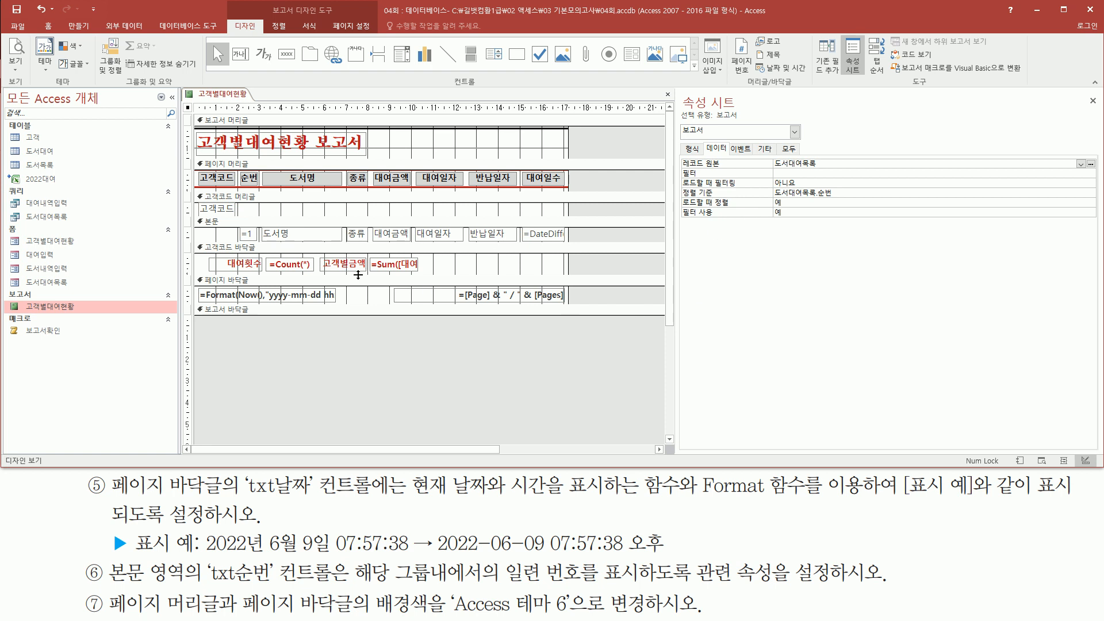
click(247, 235)
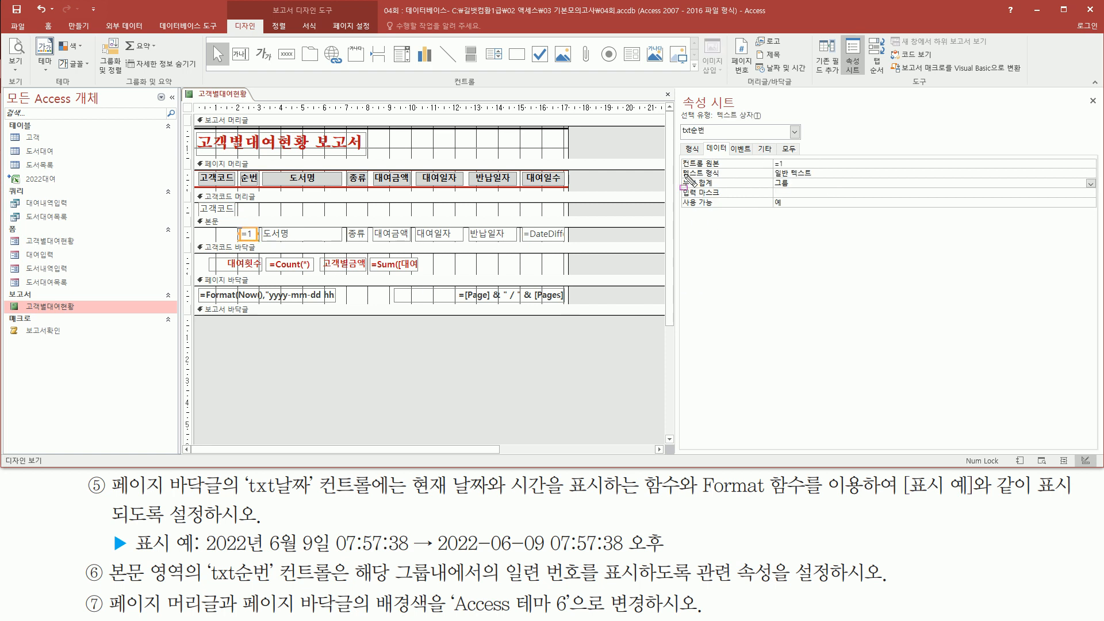
drag(680, 179, 819, 189)
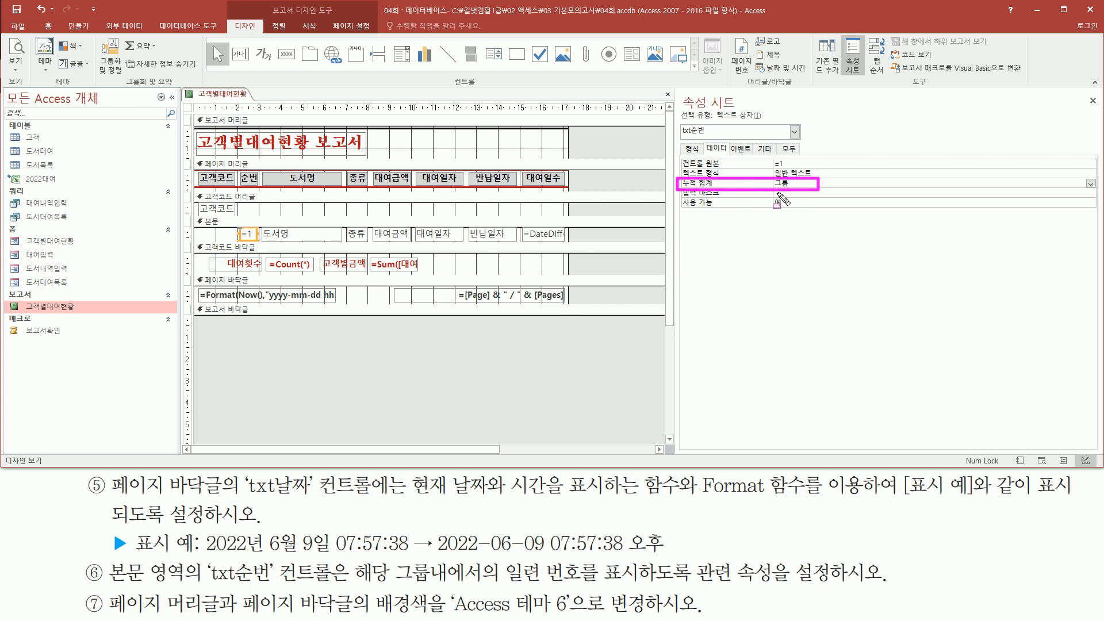
Step: Select the 페이지 머리글 section bar so the property sheet shows 페이지_머리글_구역
key(Escape)
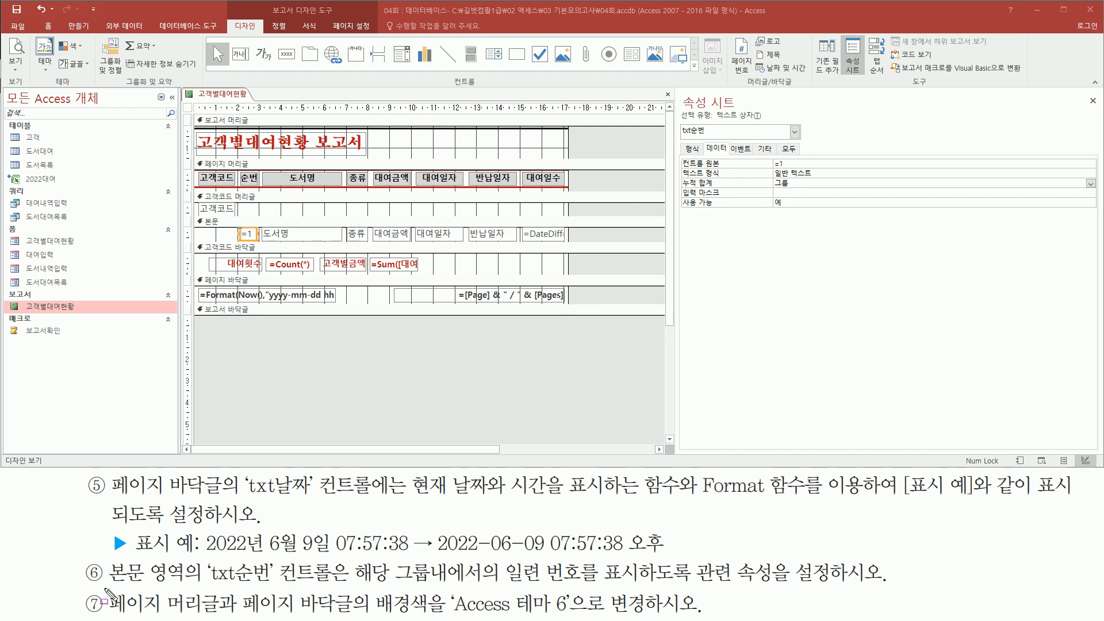
drag(104, 614, 355, 614)
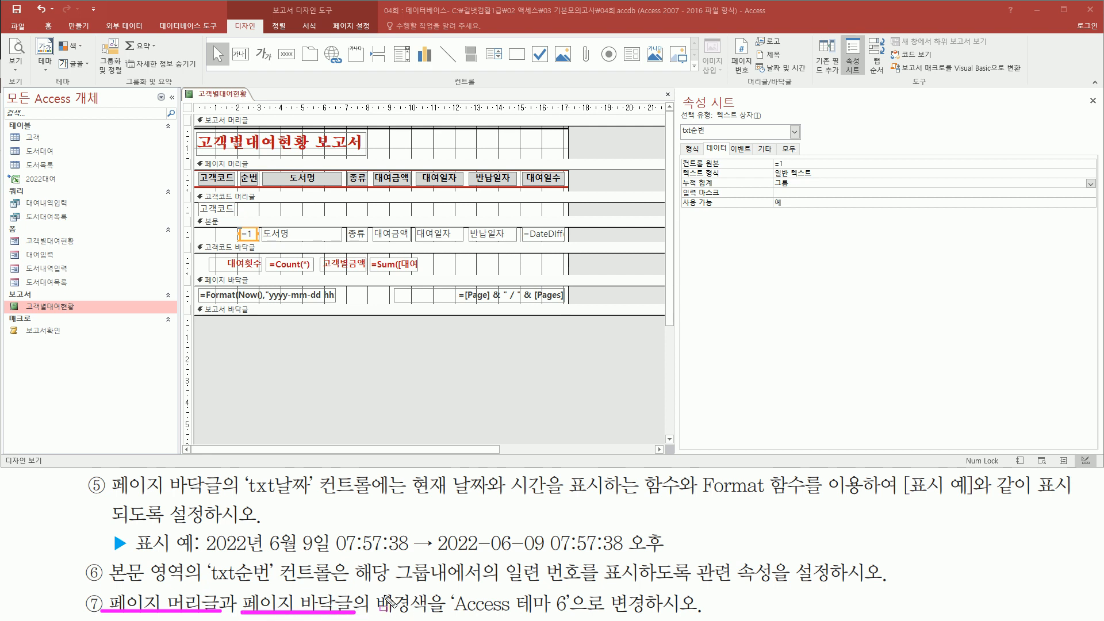
drag(447, 587, 577, 617)
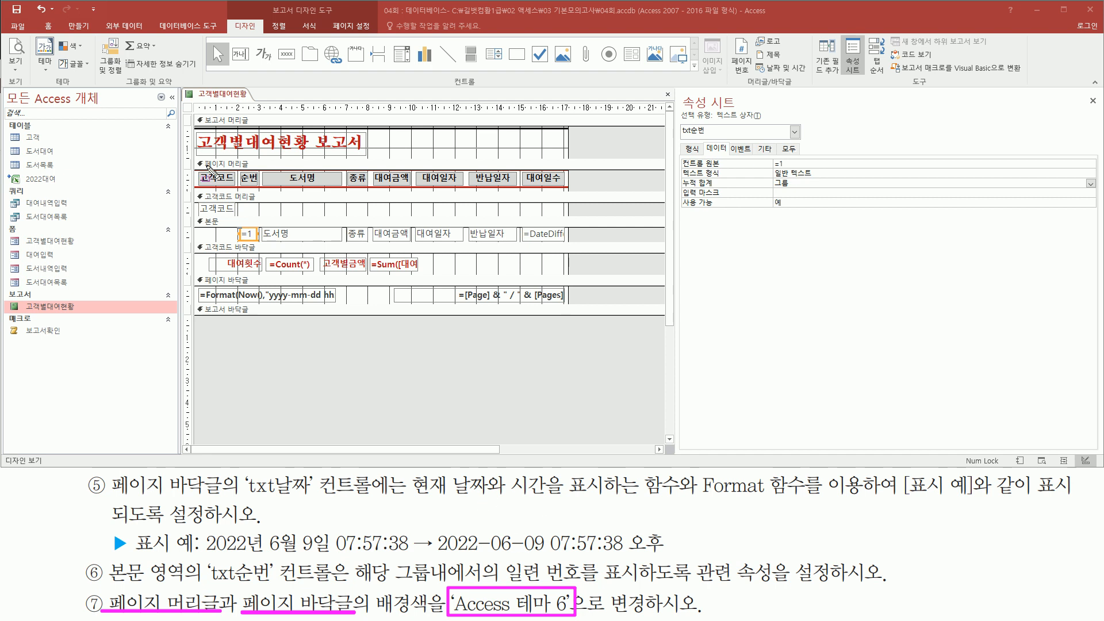
mouse_move(191, 152)
mouse_down()
mouse_move(319, 190)
mouse_move(573, 193)
mouse_up()
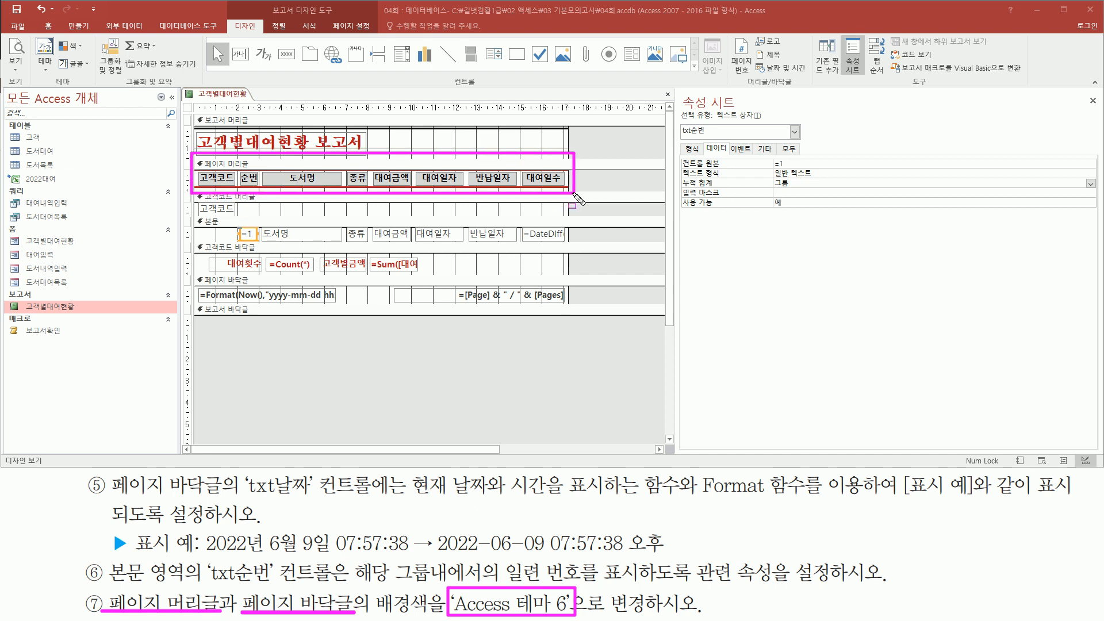
mouse_move(192, 271)
mouse_down()
mouse_move(312, 300)
mouse_move(572, 304)
mouse_up()
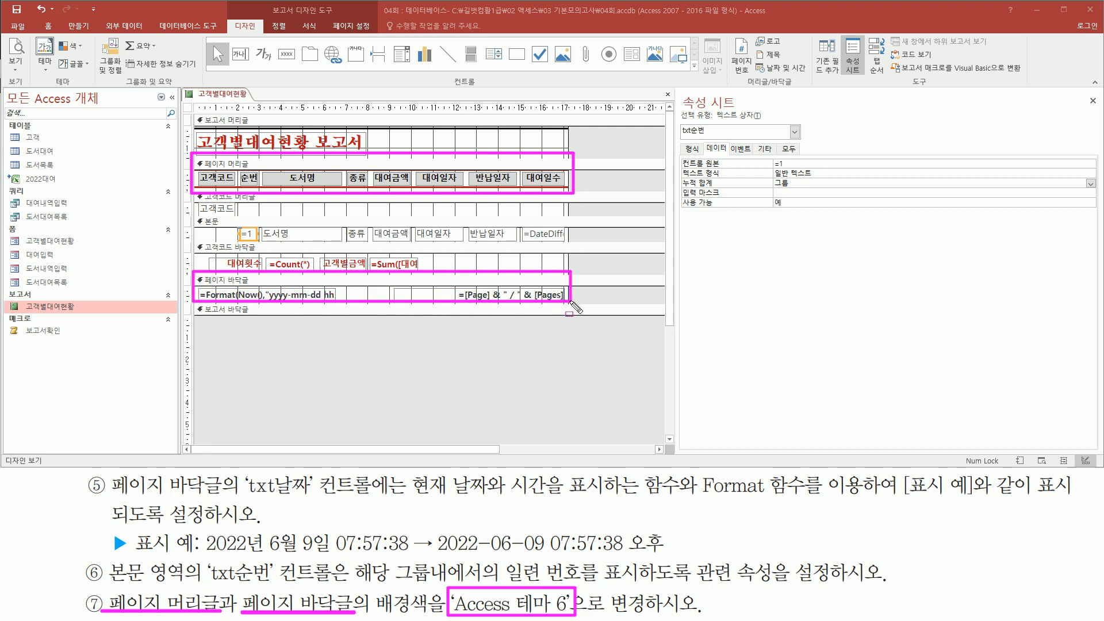
key(Escape)
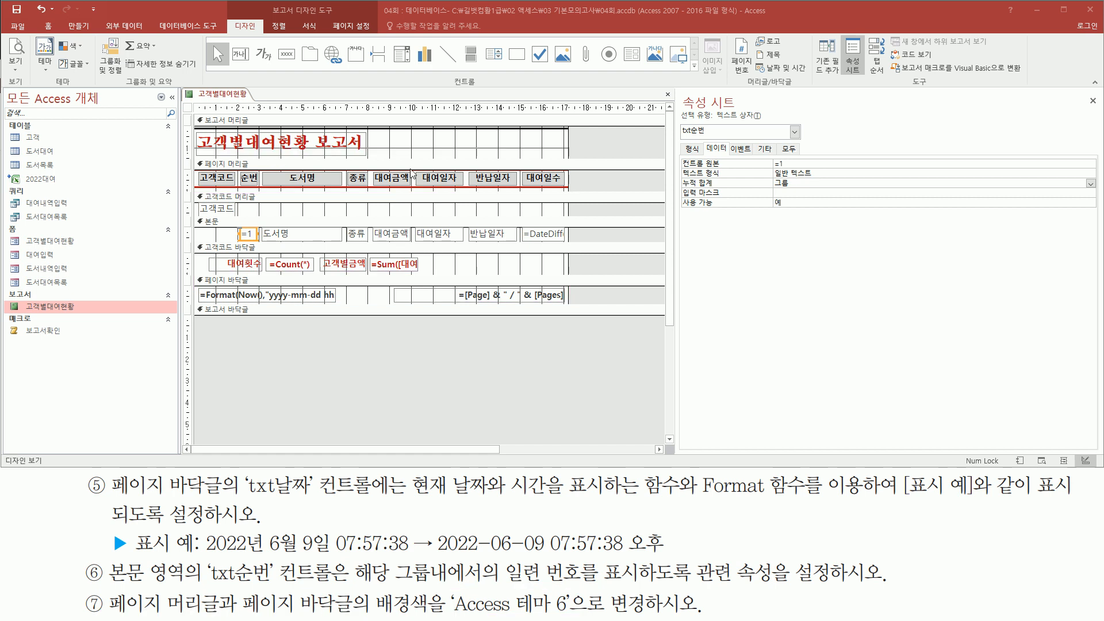
click(404, 165)
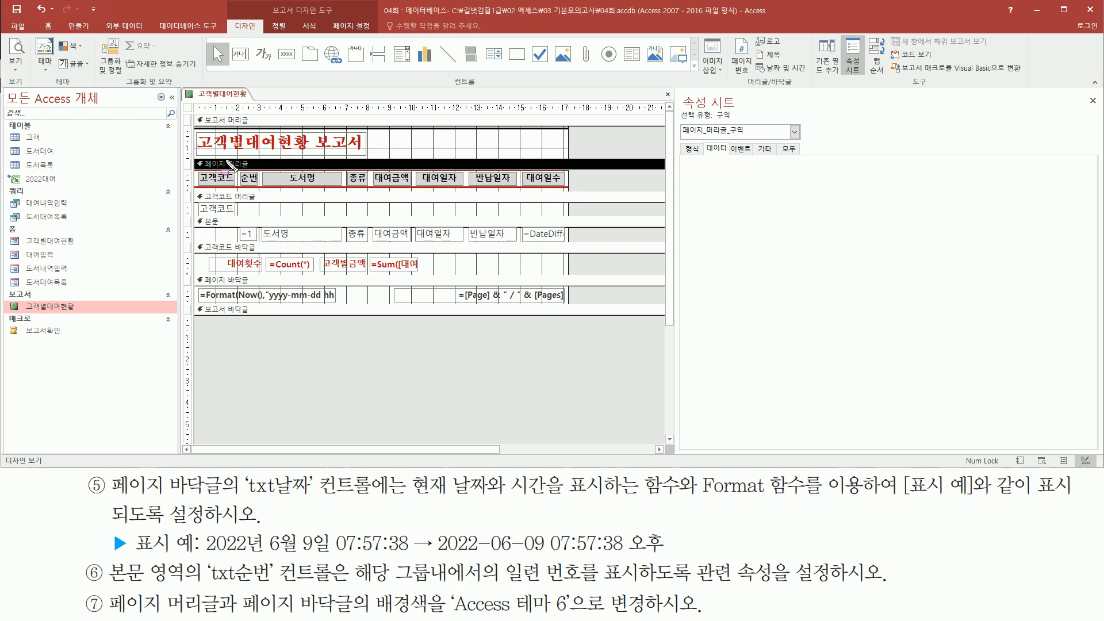
Step: Set the page header's 배경색 to Access 테마 6, then select the 페이지 바닥글 section
mouse_move(196, 159)
mouse_down()
mouse_move(506, 173)
mouse_move(571, 192)
mouse_up()
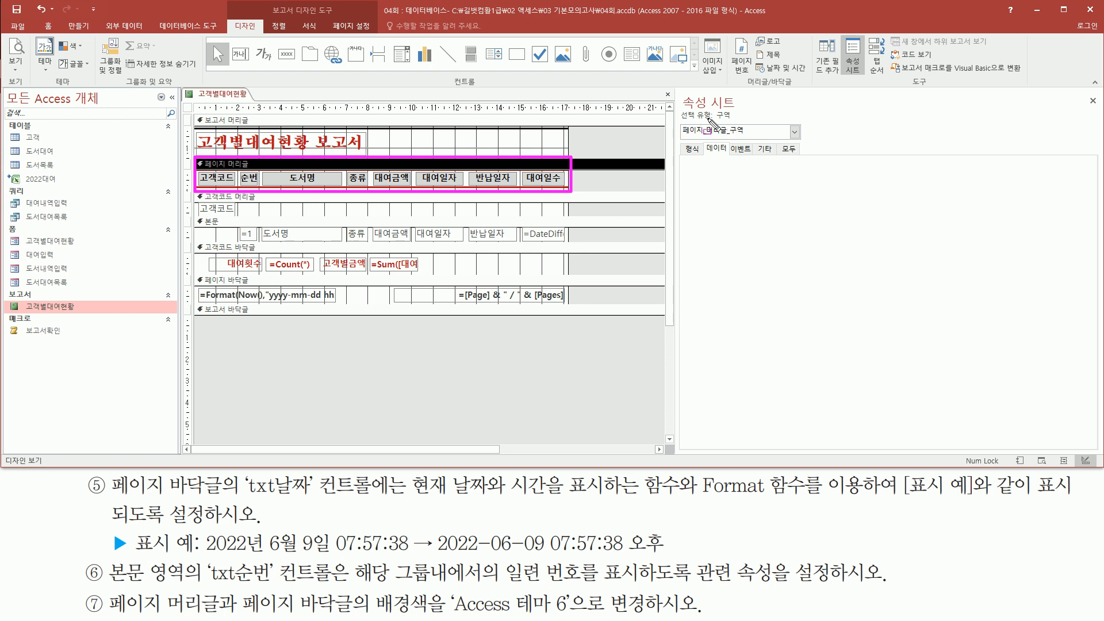
drag(716, 118, 752, 138)
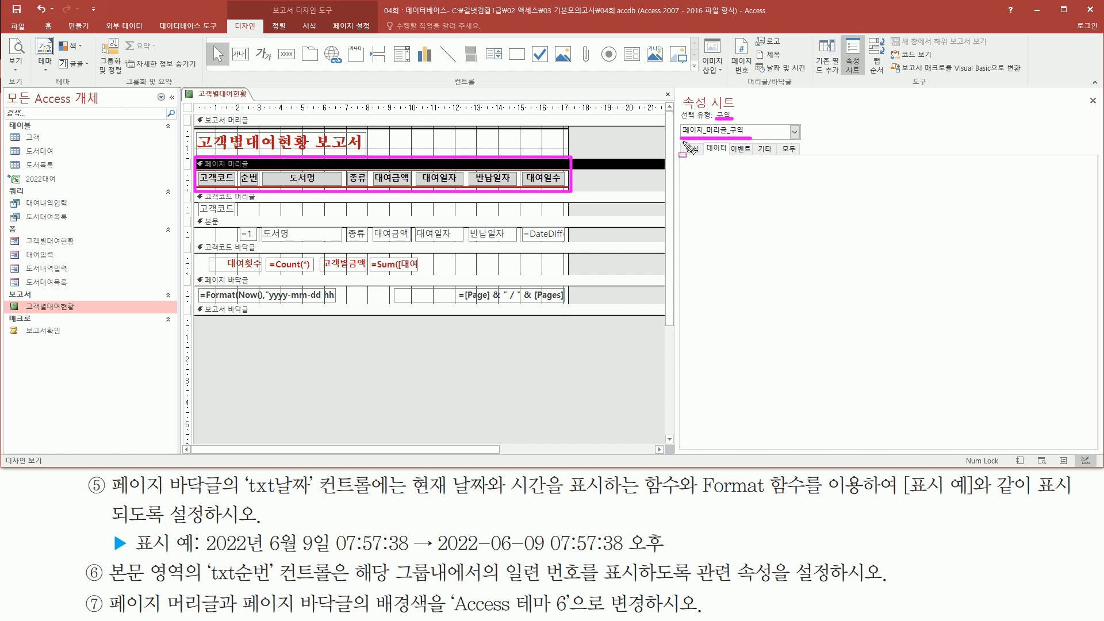
key(Escape)
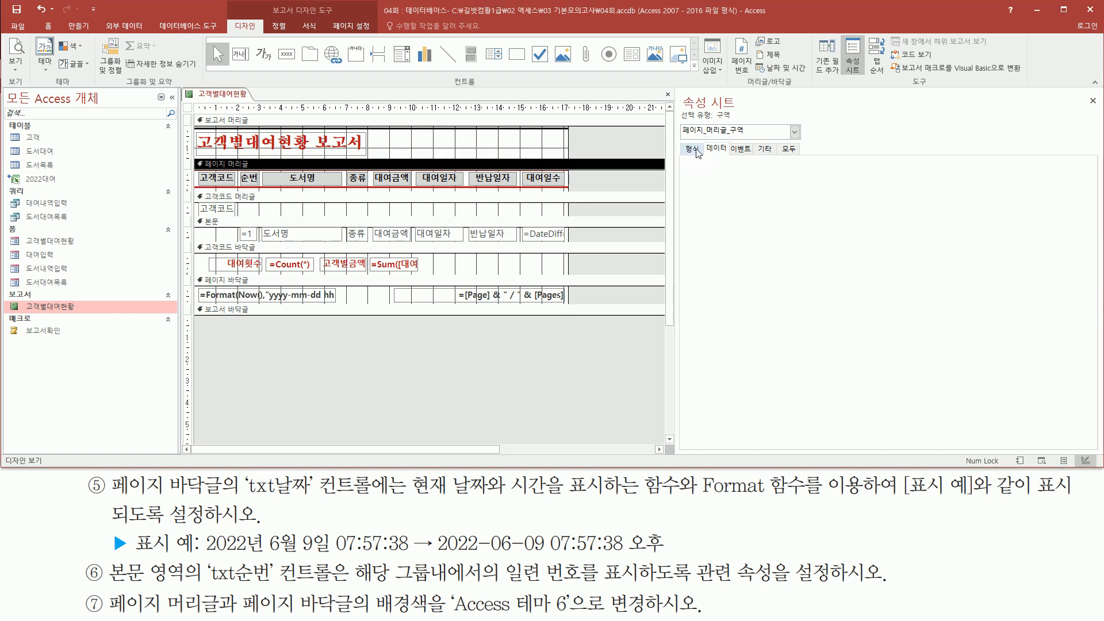
click(697, 153)
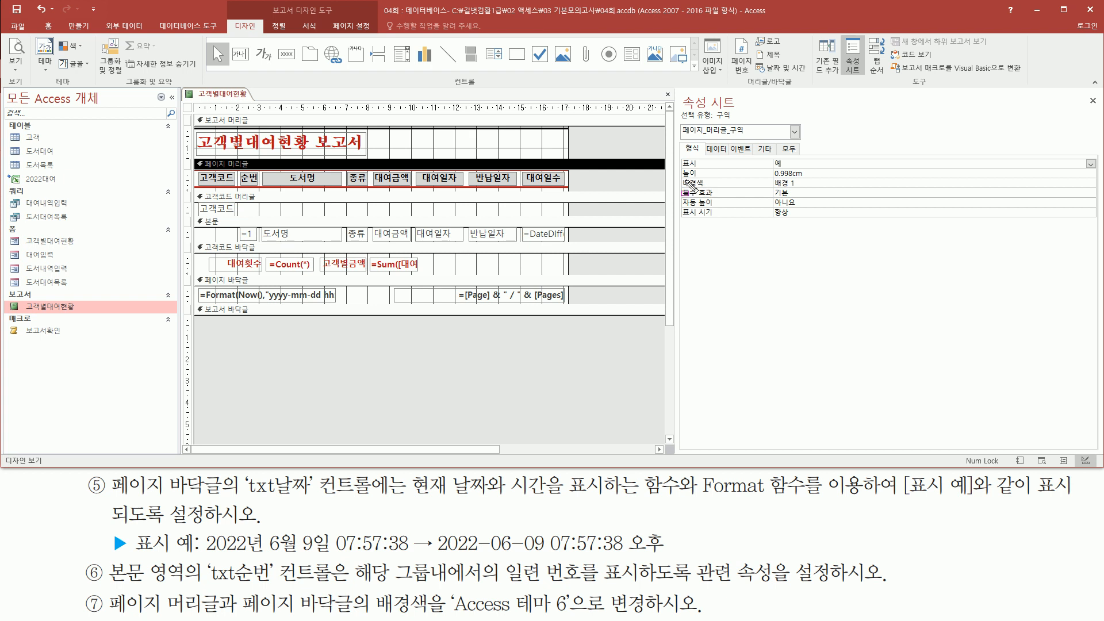
drag(679, 174, 824, 190)
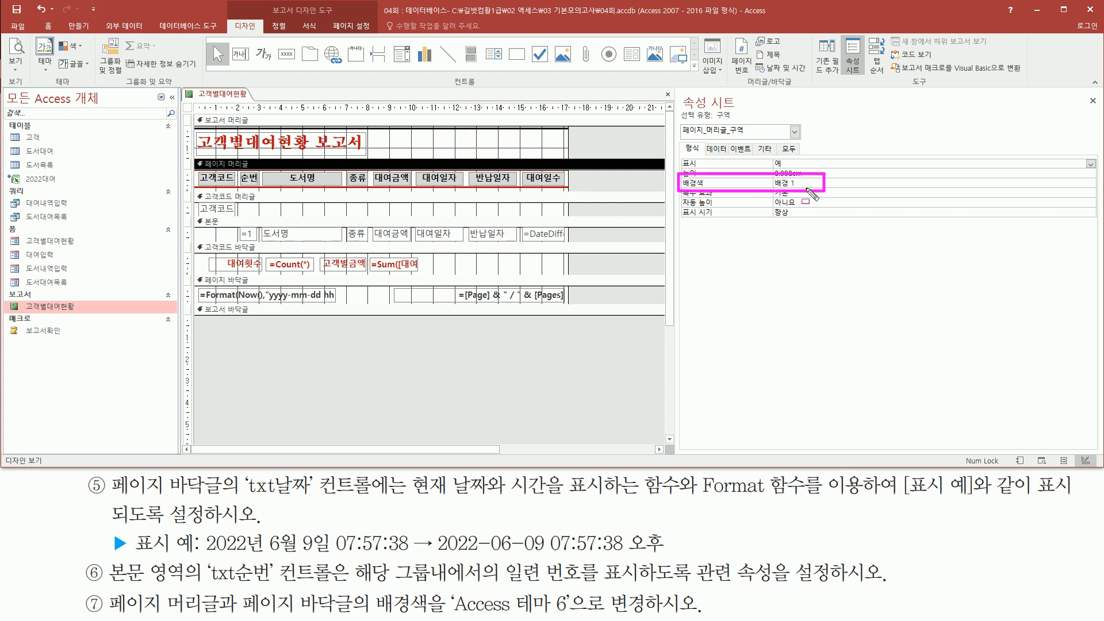
drag(453, 613, 570, 613)
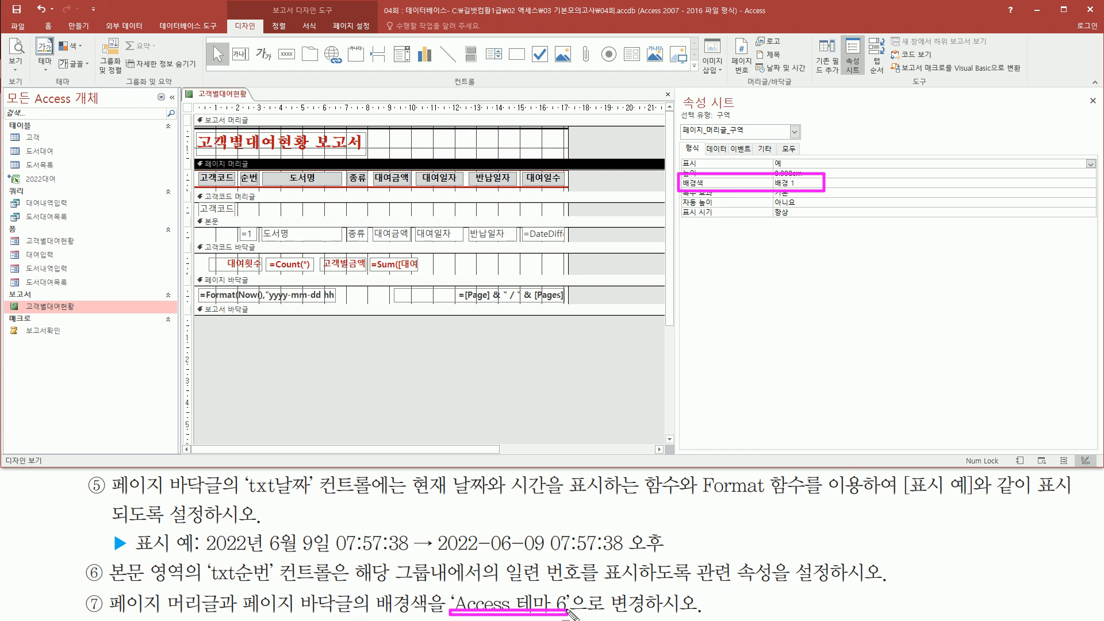
key(Escape)
click(845, 183)
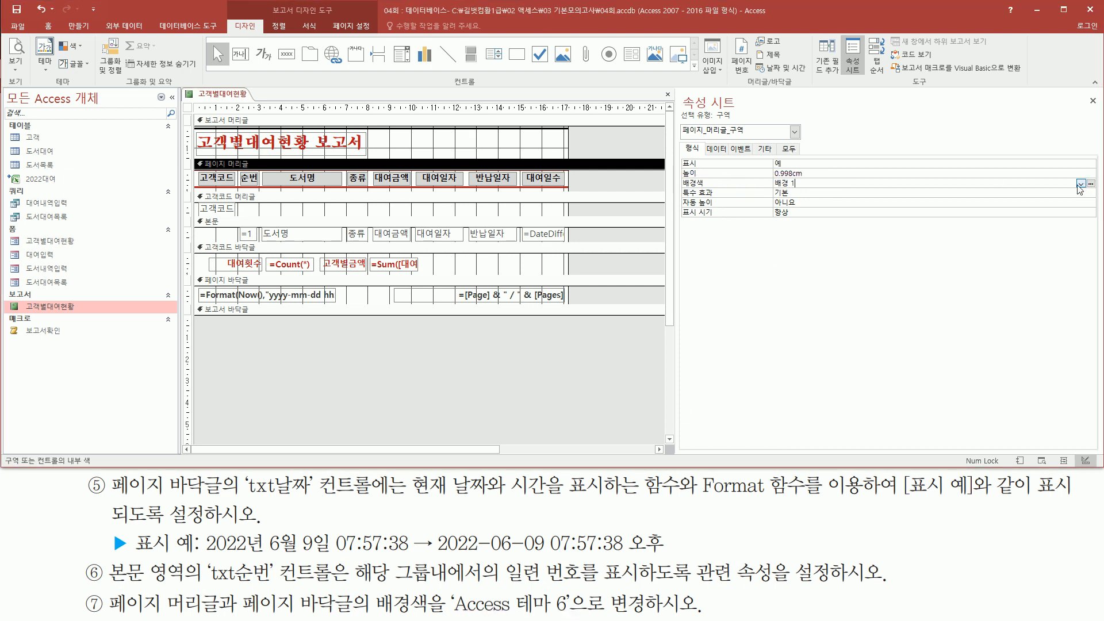
click(1081, 184)
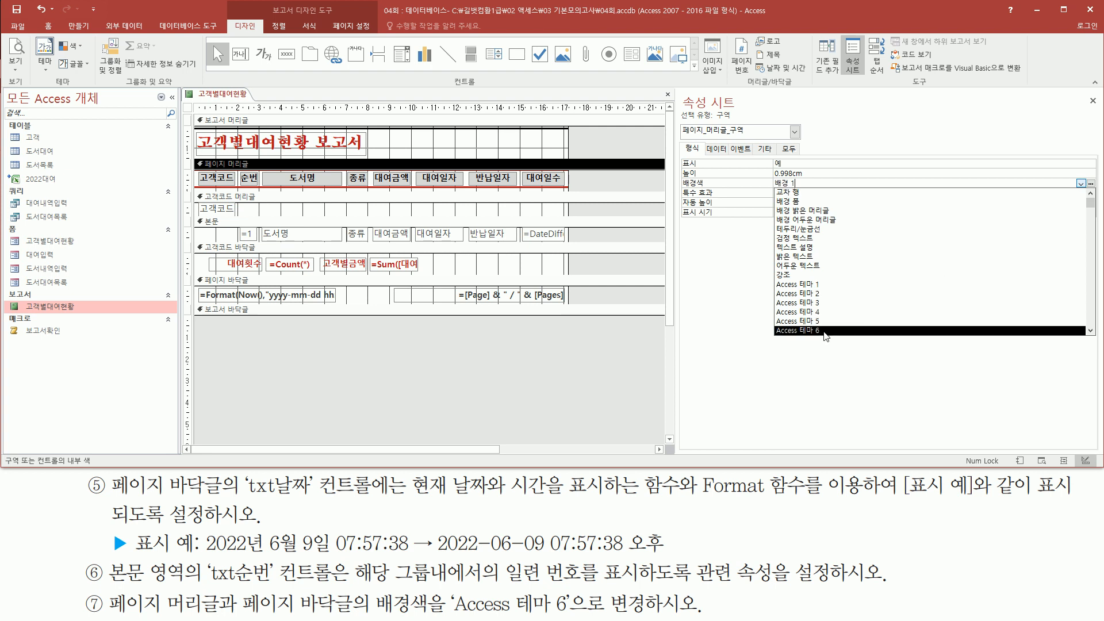
click(826, 331)
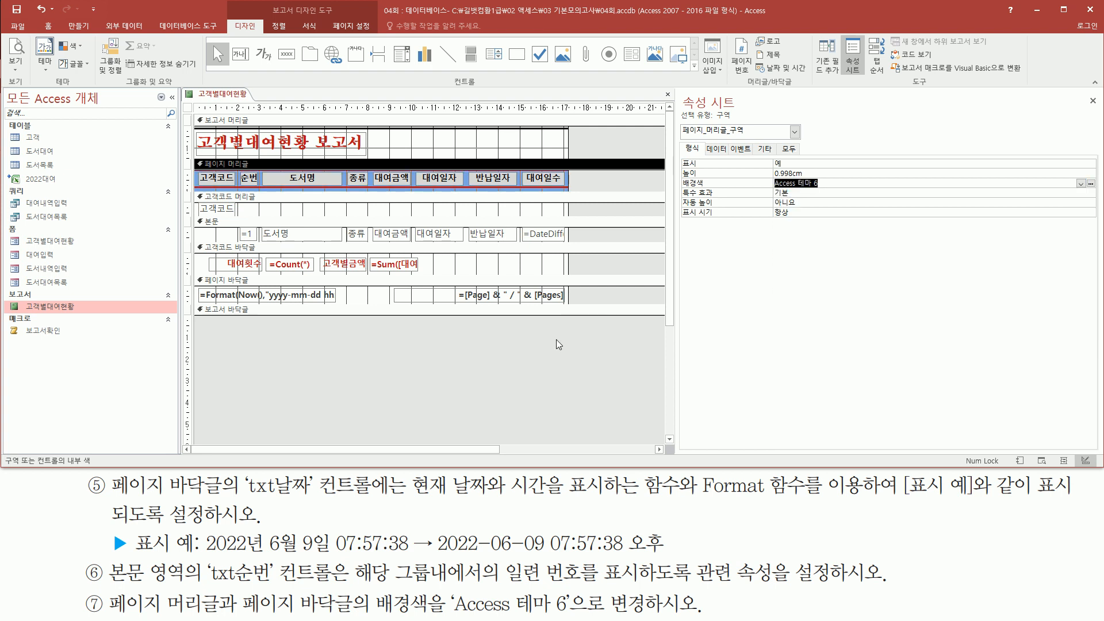
click(519, 281)
mouse_move(192, 272)
mouse_down()
mouse_move(225, 298)
mouse_move(573, 301)
mouse_up()
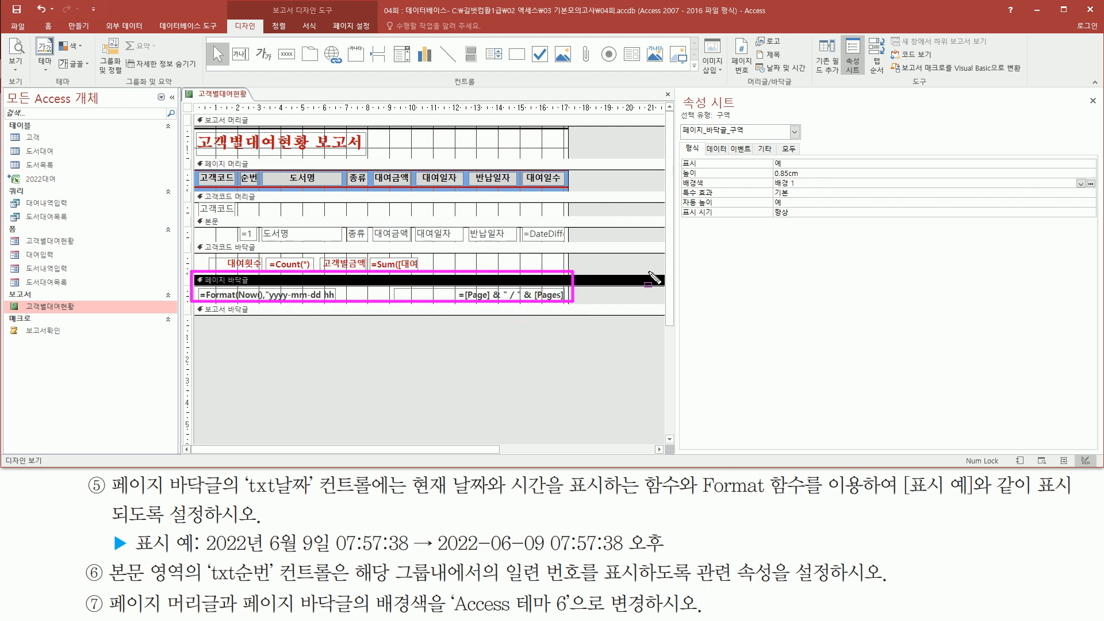
Step: Change the page footer's 배경색 to Access 테마 6 to match the header
key(Escape)
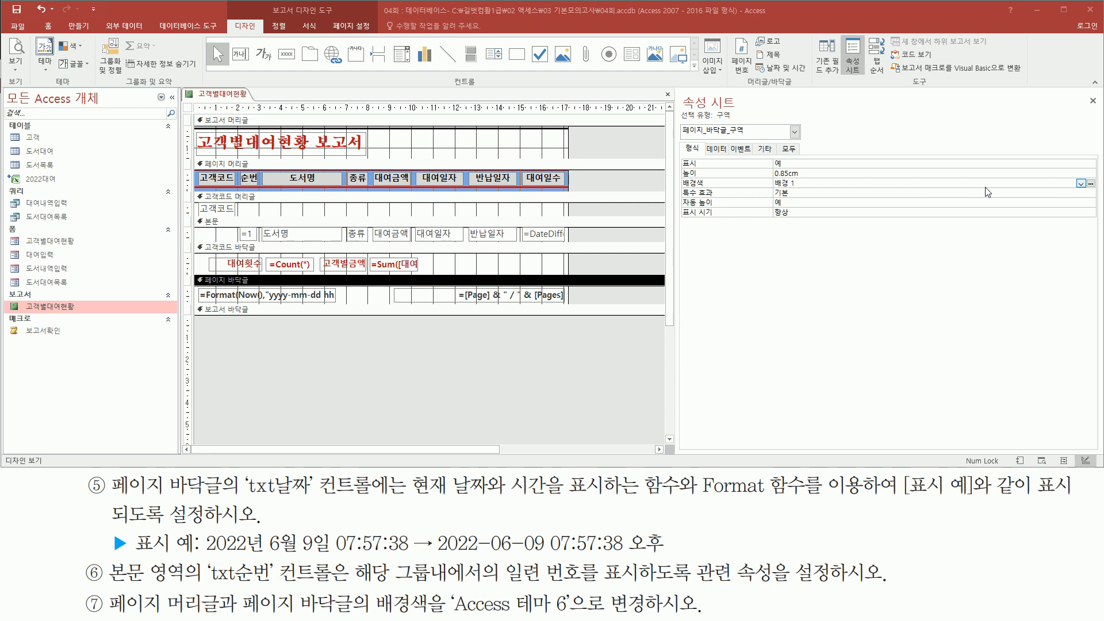
click(1084, 185)
click(1081, 183)
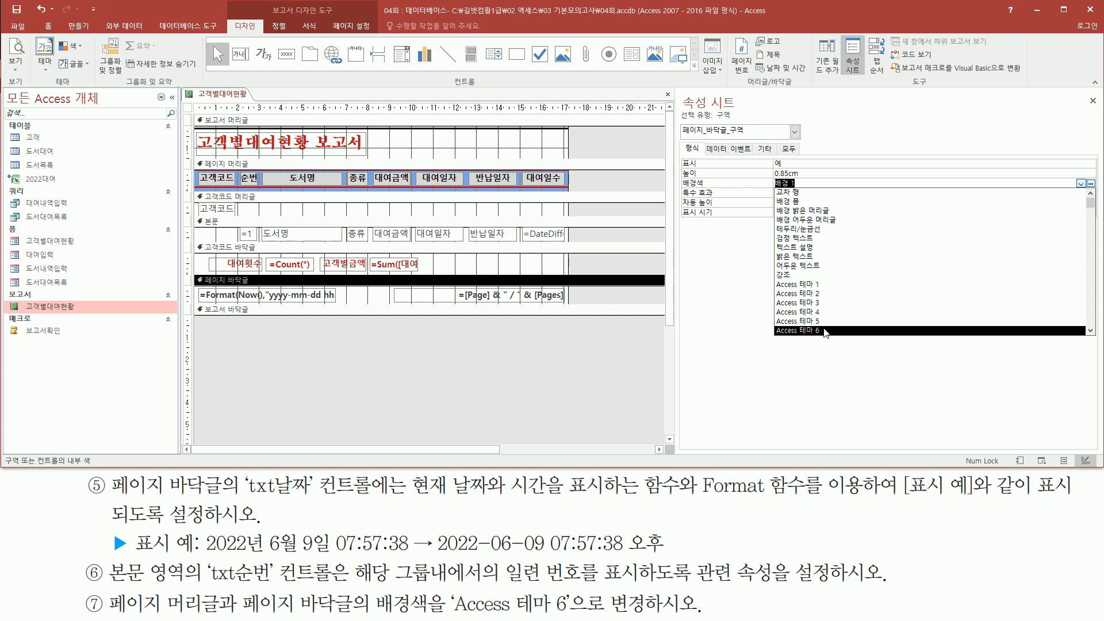
click(826, 330)
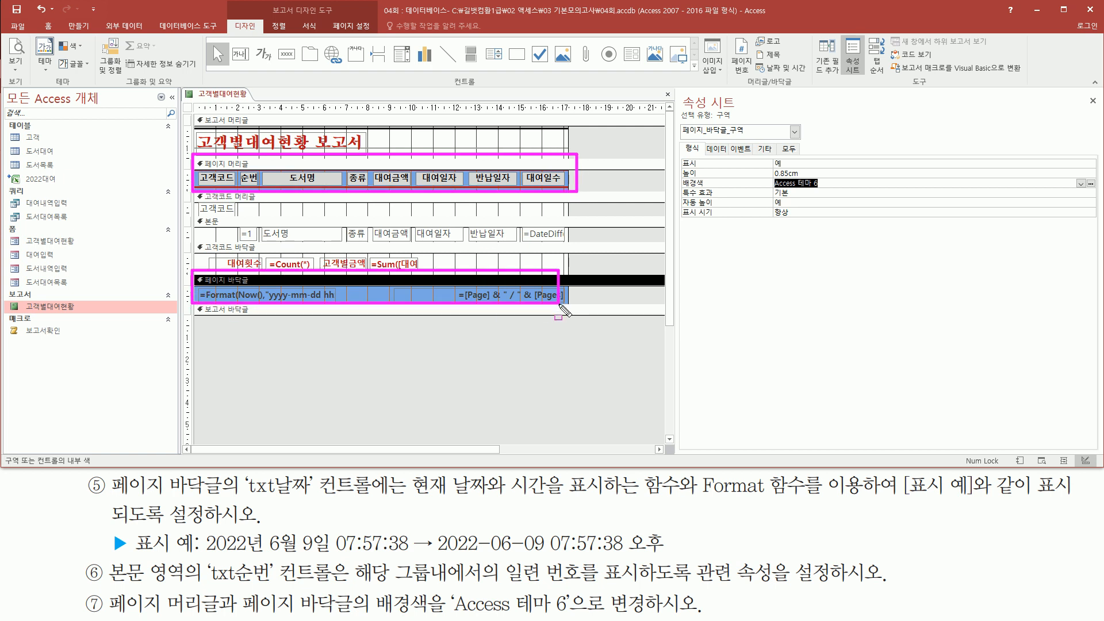
click(427, 376)
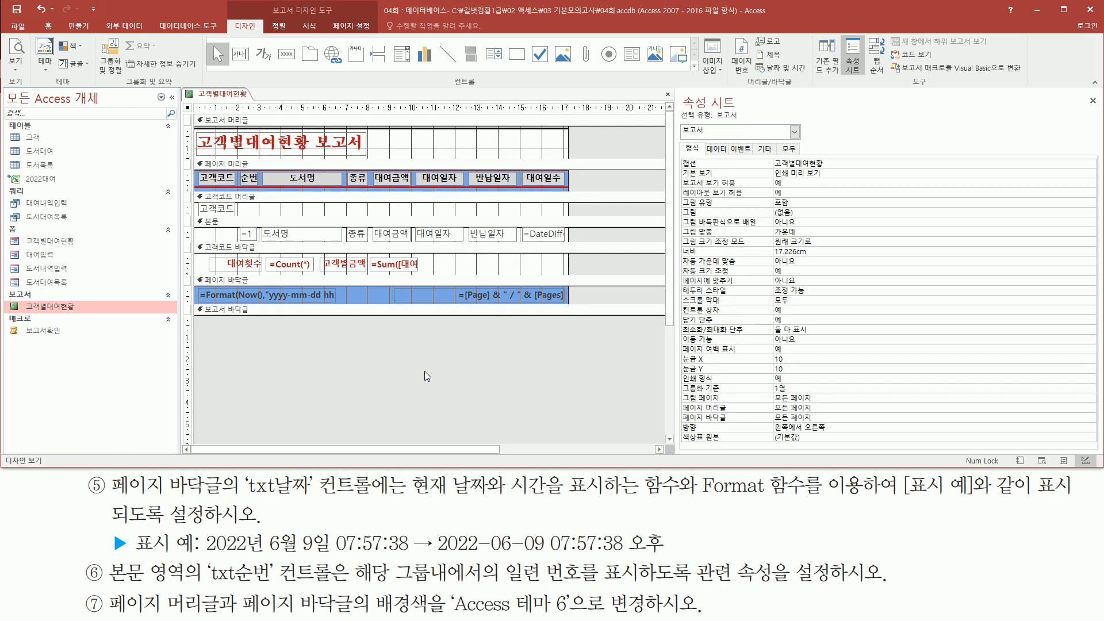
Step: Preview the 고객별대여현황 report to check the coloured page header and footer
right_click(607, 145)
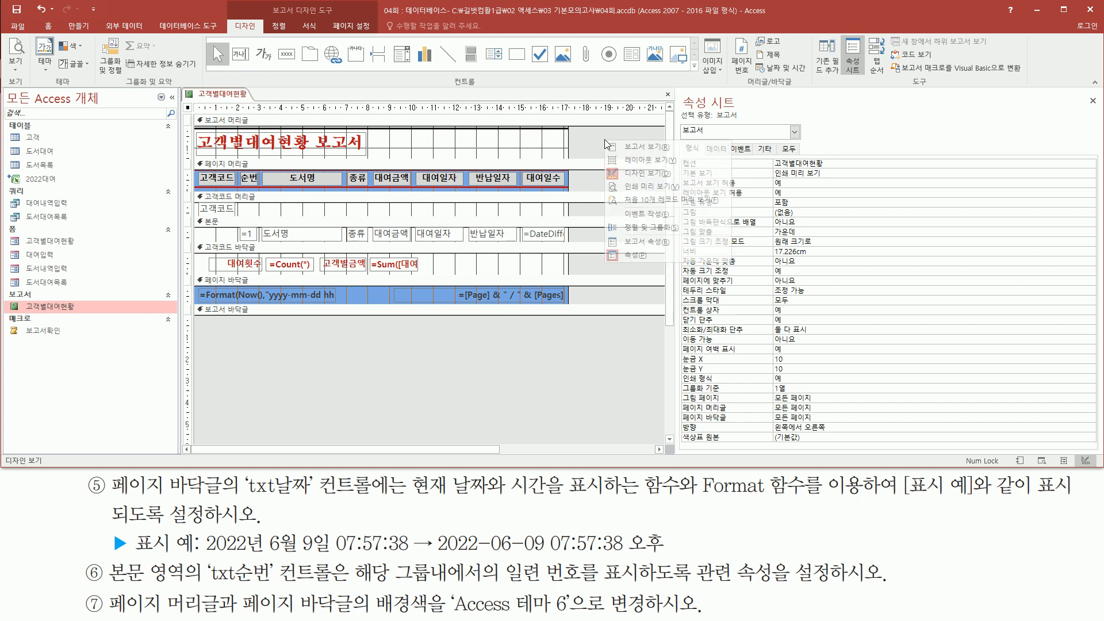
click(647, 187)
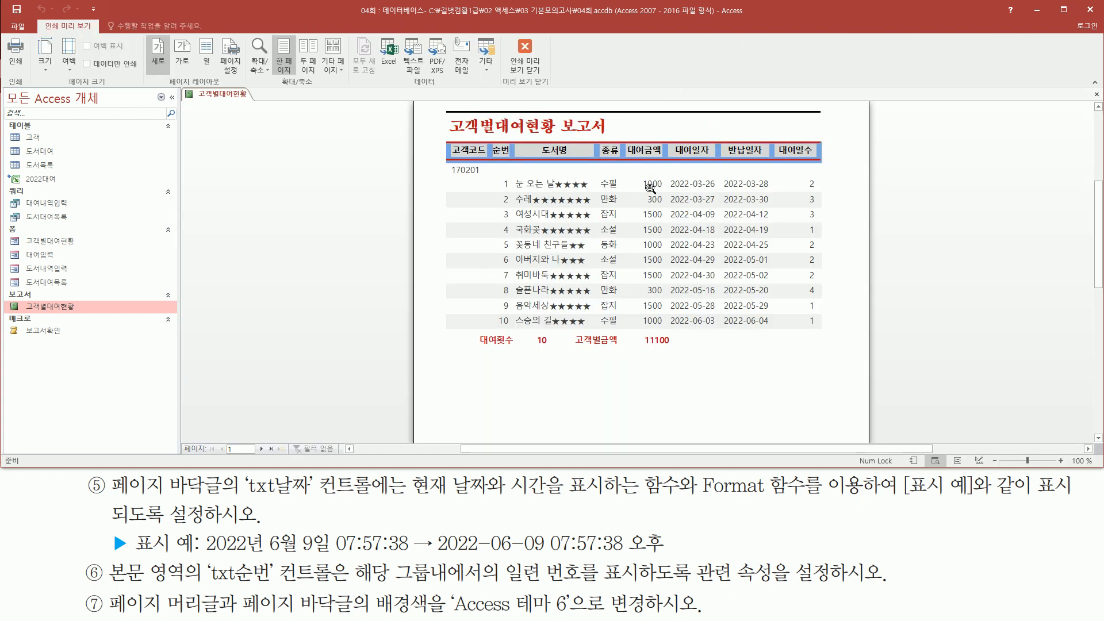
mouse_move(440, 135)
mouse_down()
mouse_move(783, 173)
mouse_move(838, 168)
mouse_up()
scroll(636, 271, down, 5)
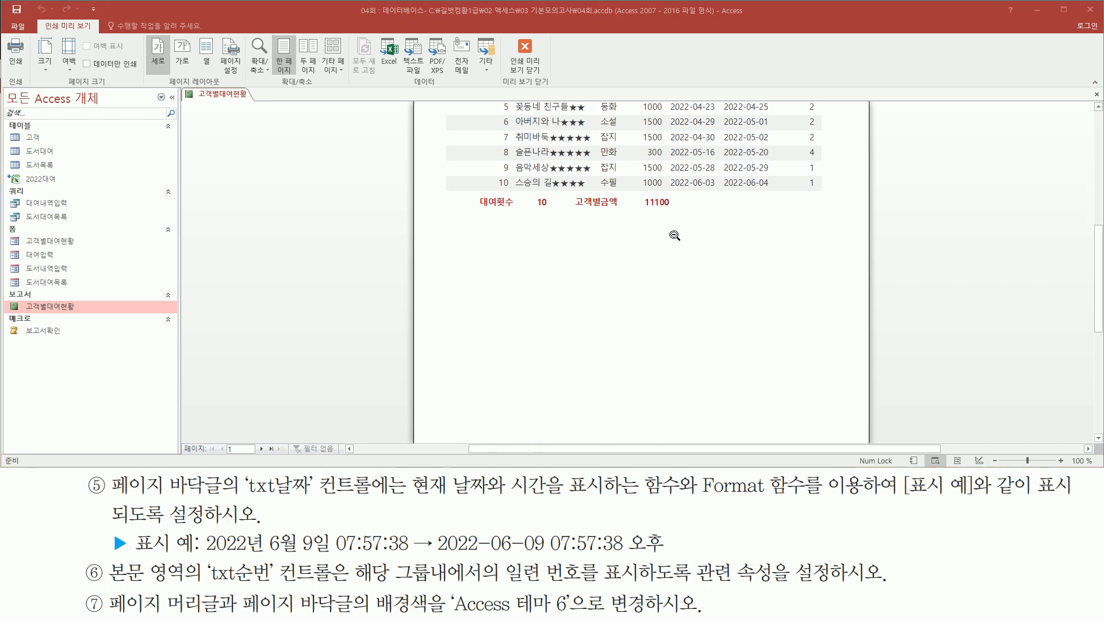
mouse_move(441, 378)
mouse_down()
mouse_move(706, 415)
mouse_move(835, 418)
mouse_up()
scroll(662, 311, up, 5)
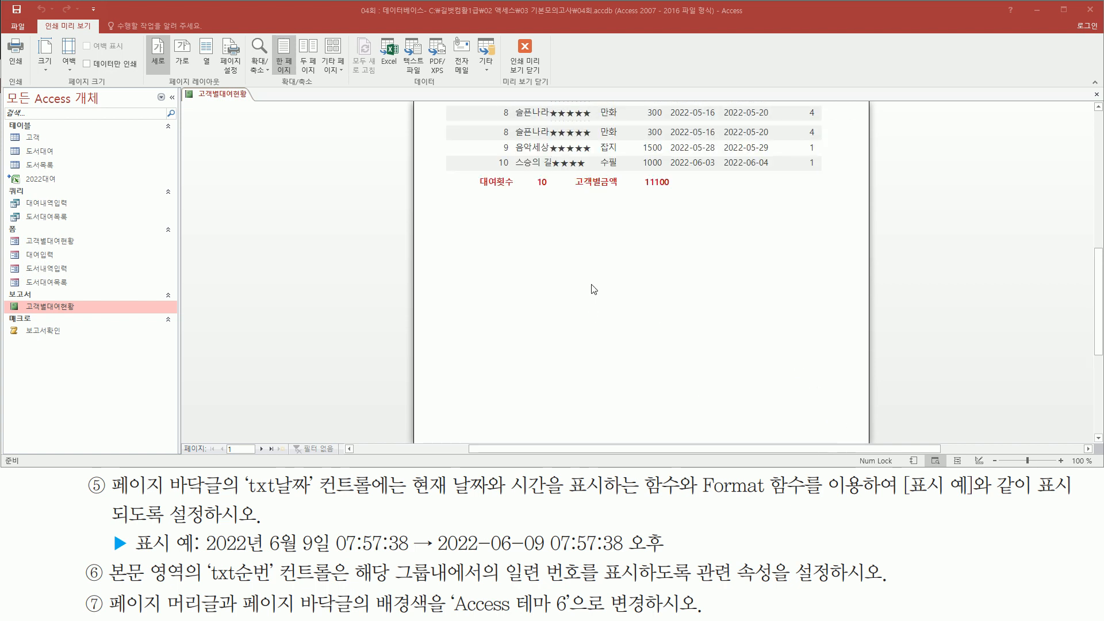
scroll(539, 151, up, 1)
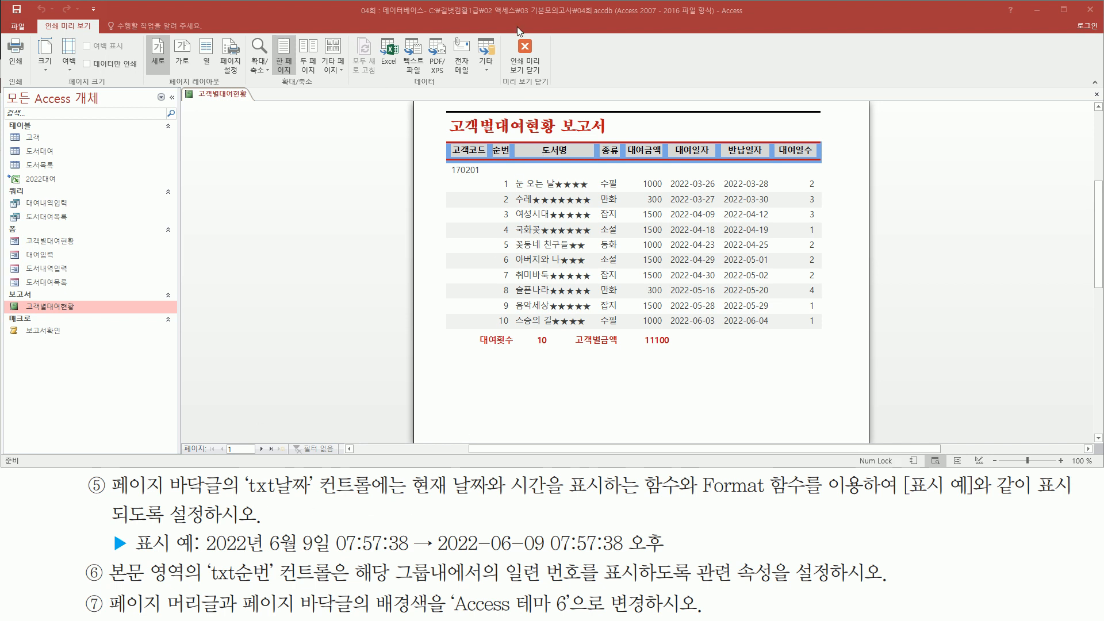
Step: Close the report, saving its design changes
right_click(226, 94)
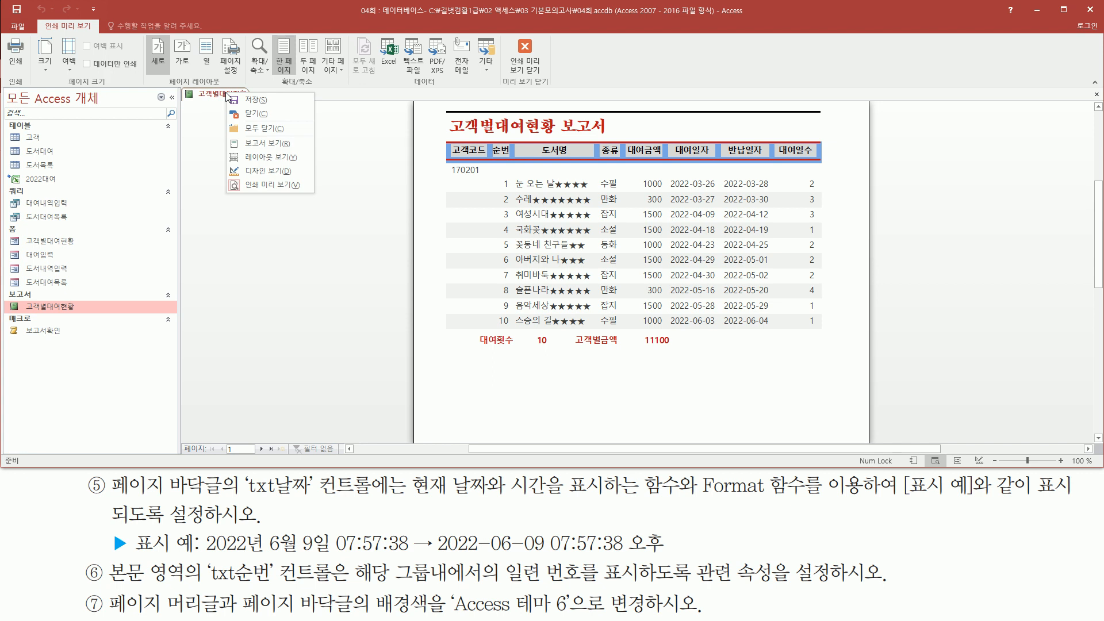
click(252, 114)
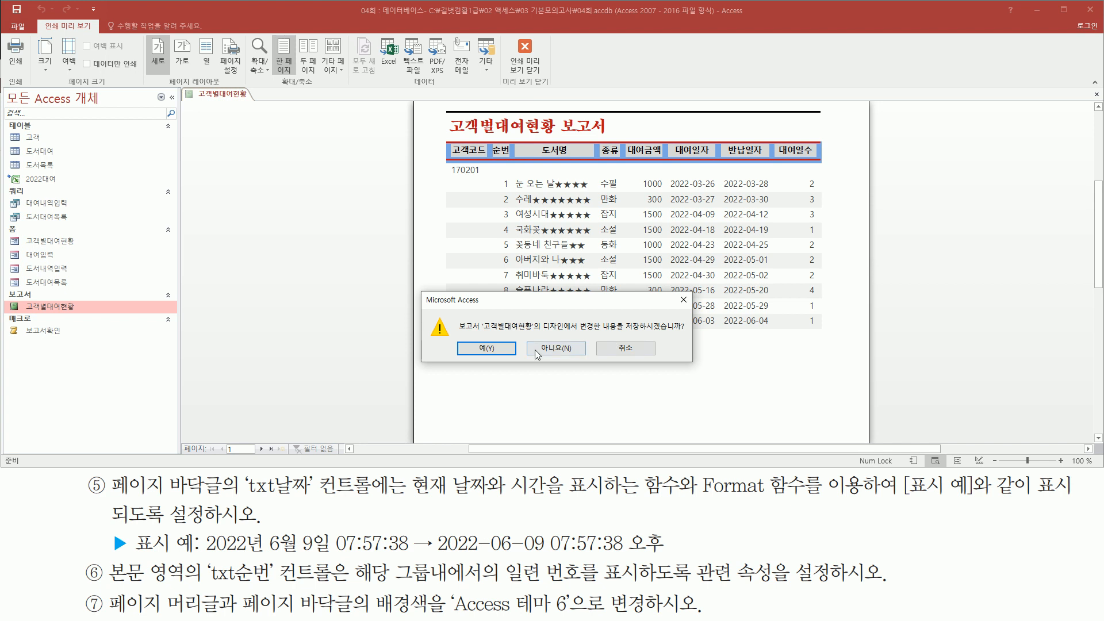
click(483, 347)
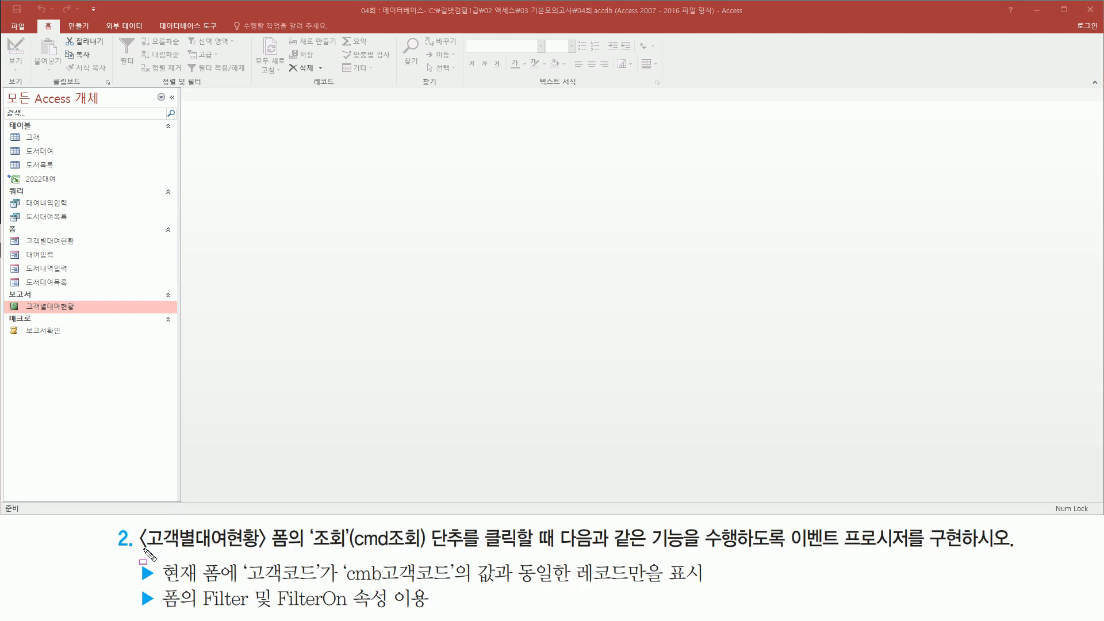
Step: Open the 고객별대여현황 form from the navigation pane in Form view
mouse_move(141, 550)
mouse_down()
mouse_move(281, 554)
mouse_move(296, 526)
mouse_up()
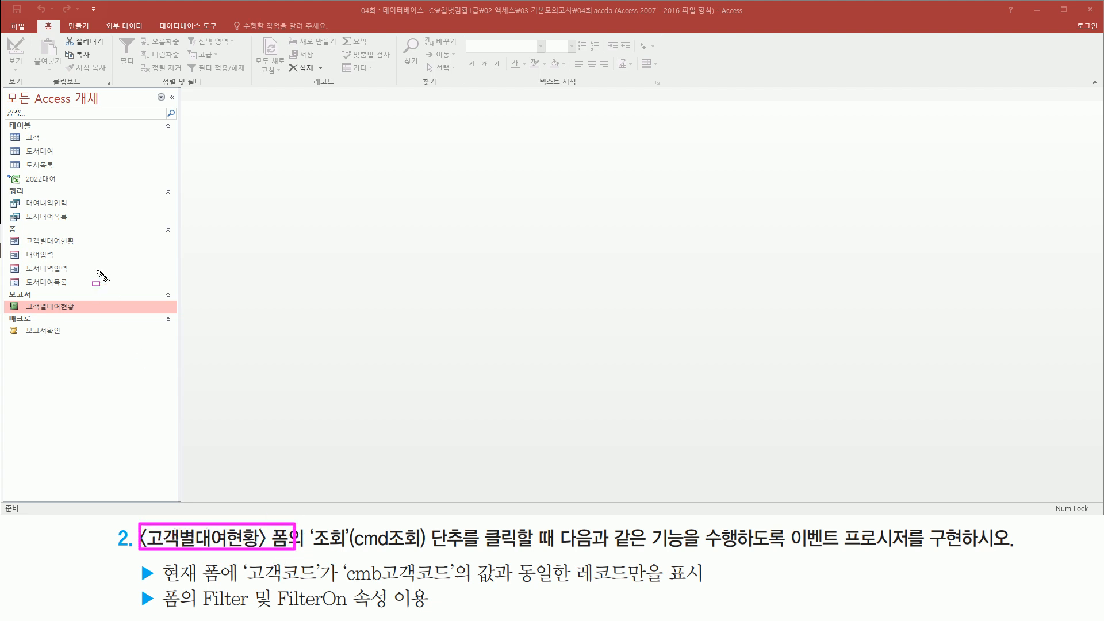
mouse_move(15, 229)
mouse_down()
mouse_move(32, 247)
mouse_move(96, 250)
mouse_up()
key(Escape)
click(71, 243)
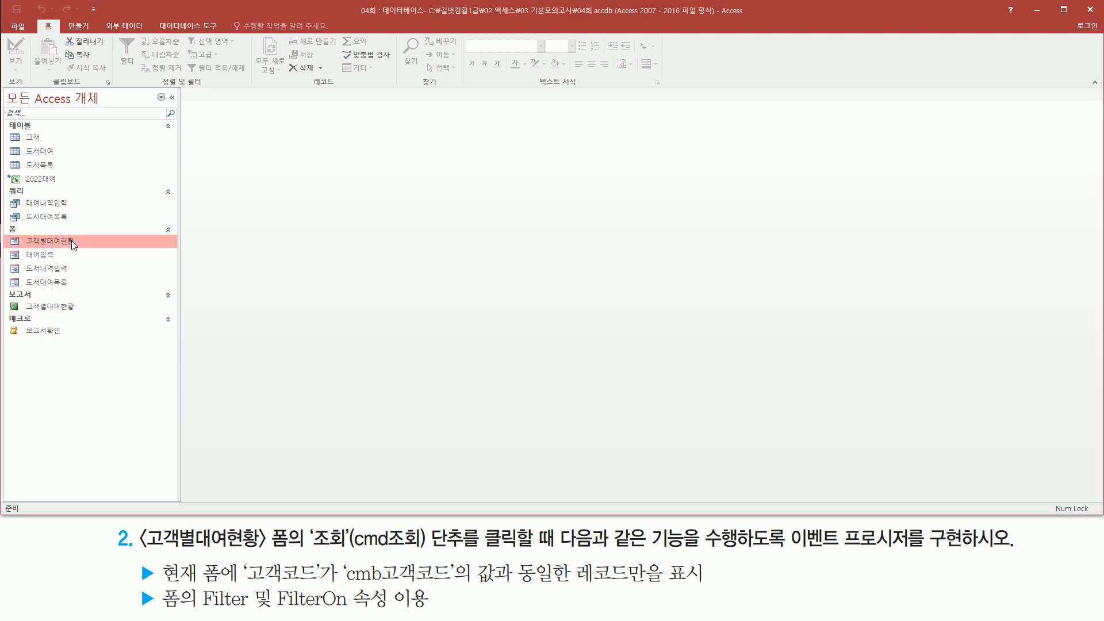
double_click(71, 241)
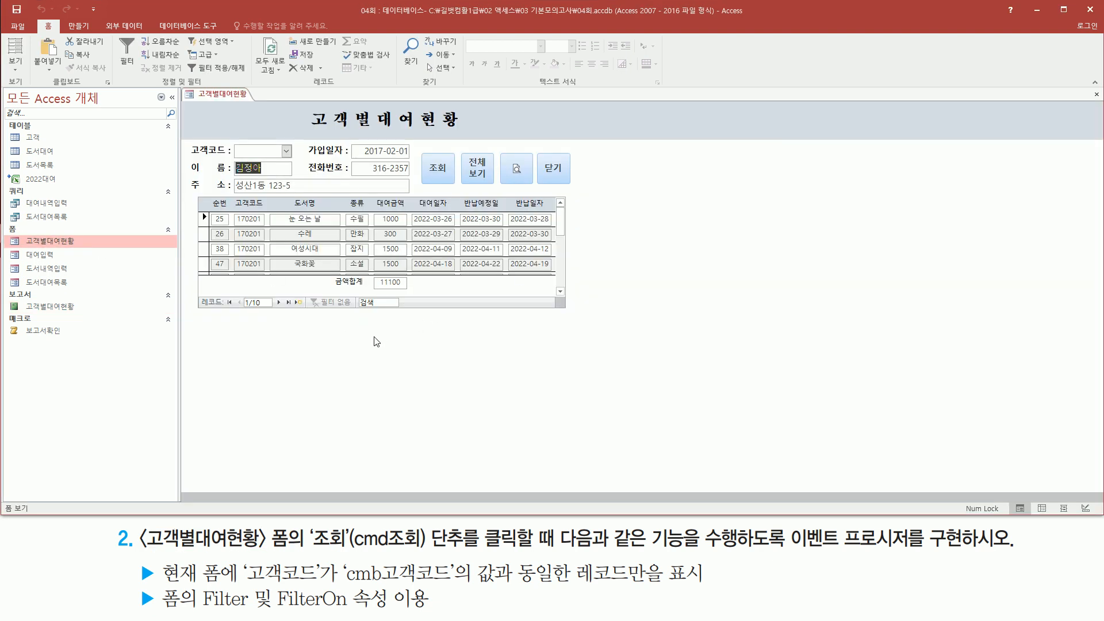
mouse_move(306, 523)
mouse_down()
mouse_move(428, 558)
mouse_move(466, 552)
mouse_up()
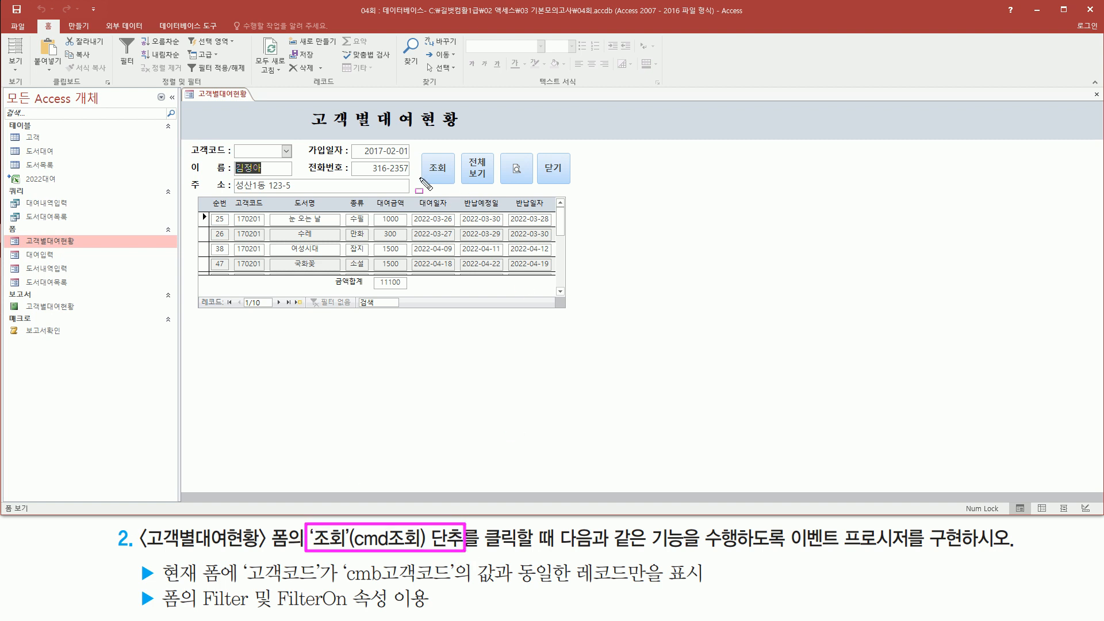
drag(419, 153, 454, 185)
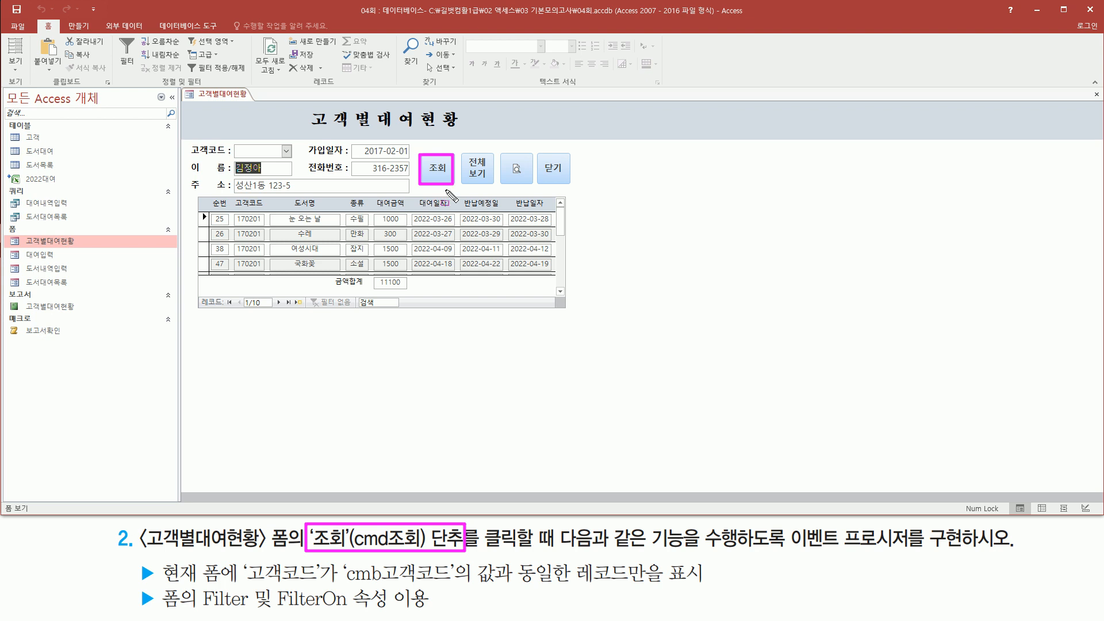
drag(484, 549, 551, 550)
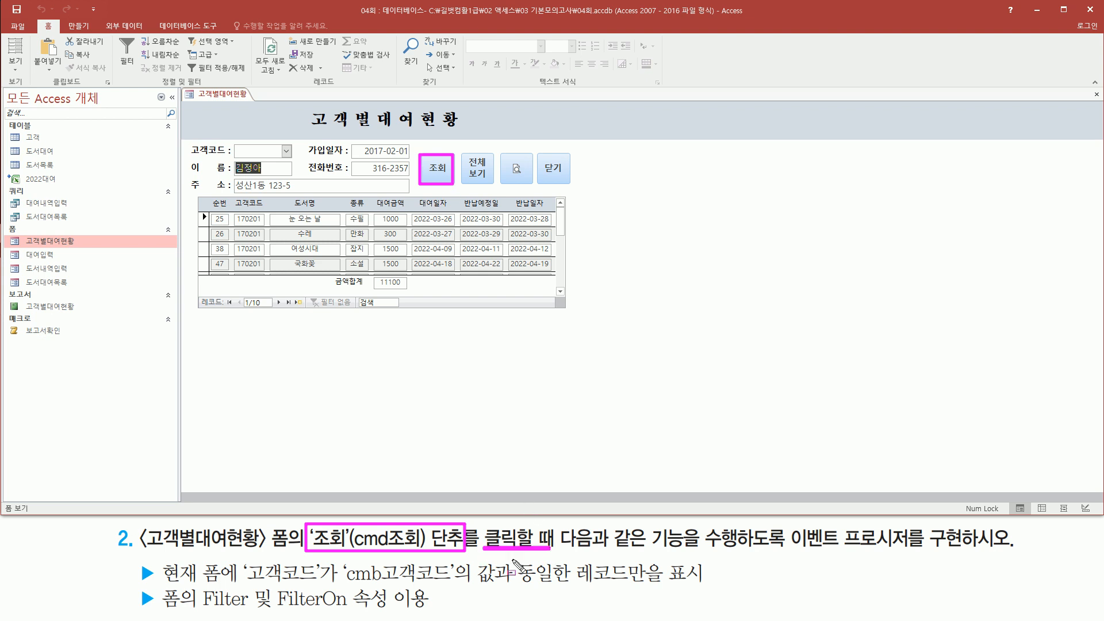
drag(482, 558, 554, 557)
drag(786, 555, 920, 556)
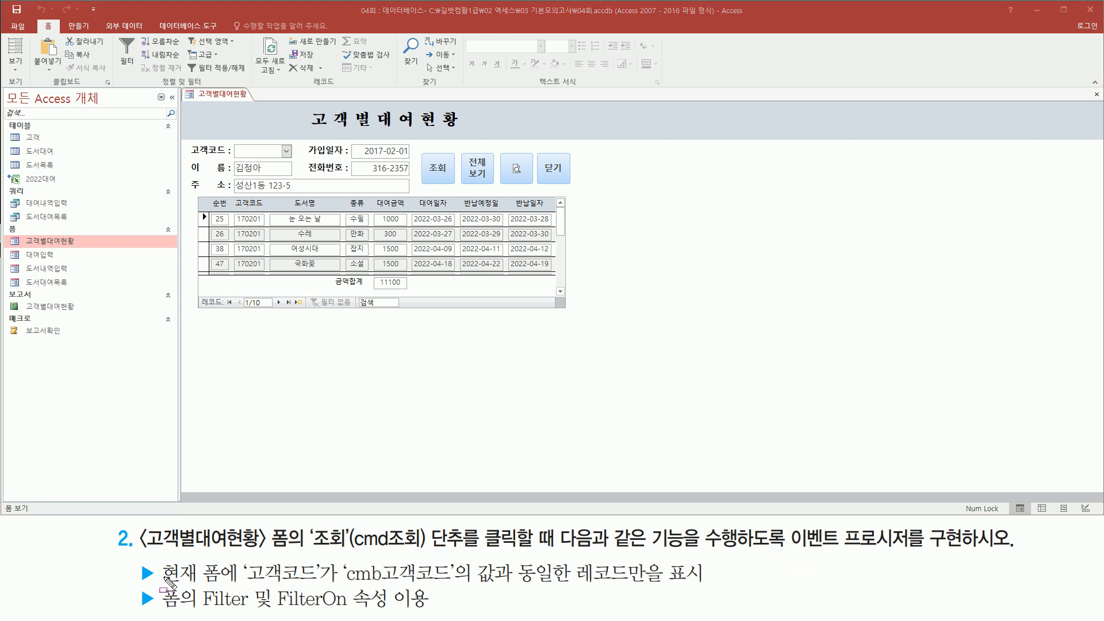
mouse_move(243, 582)
mouse_down()
mouse_move(490, 596)
mouse_move(703, 588)
mouse_up()
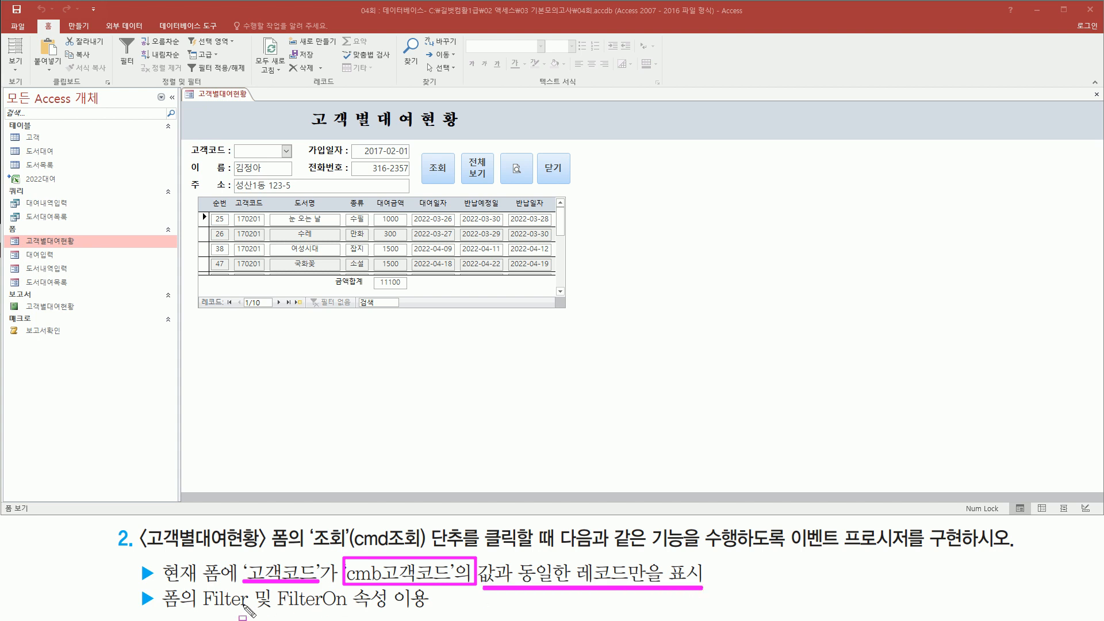
drag(198, 610, 439, 611)
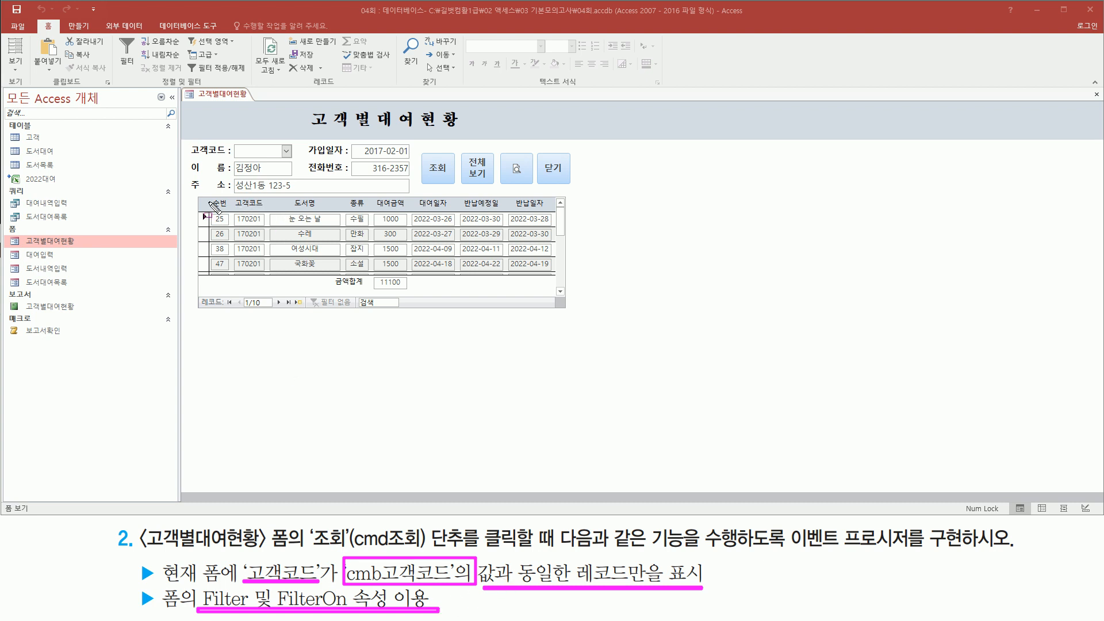
drag(236, 214, 266, 275)
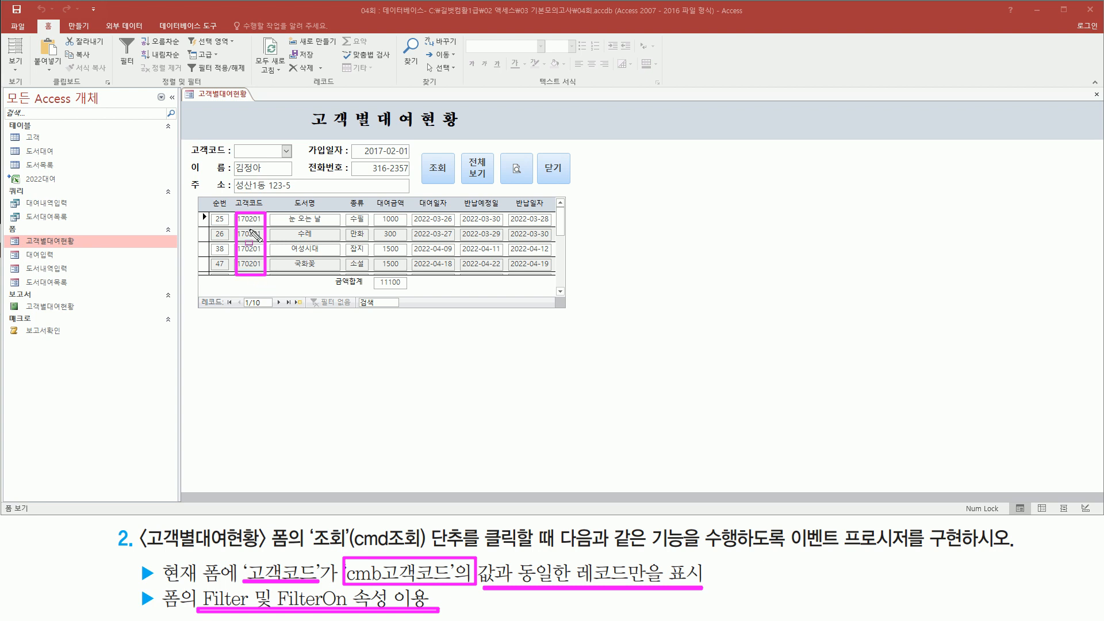
drag(230, 142, 295, 160)
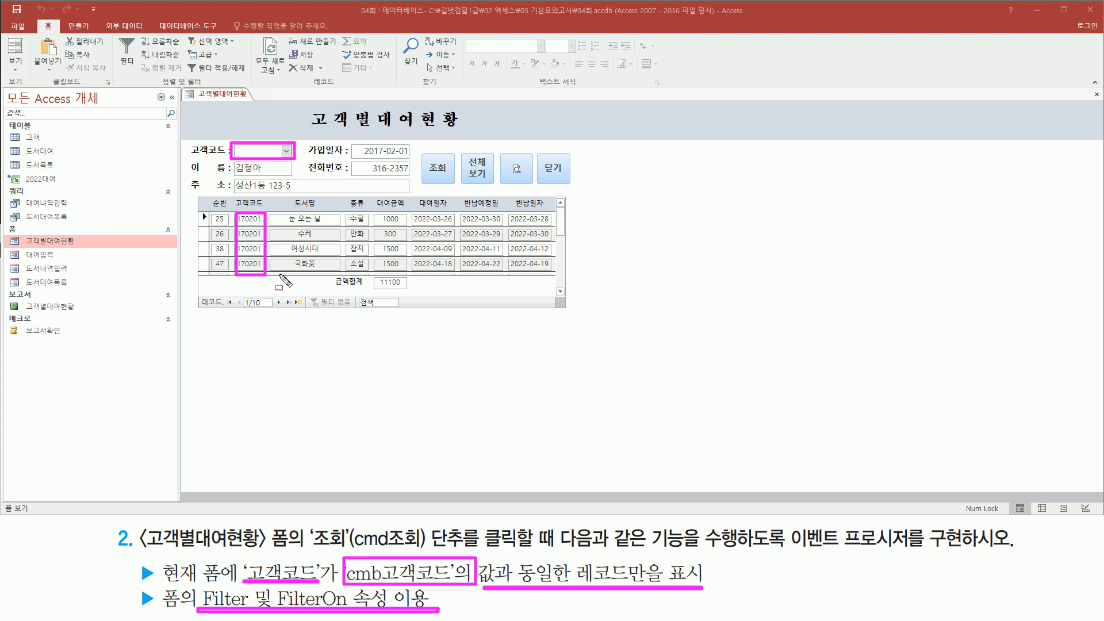
key(Escape)
Step: Choose customer code 170216 in the 고객코드 combo box
click(287, 150)
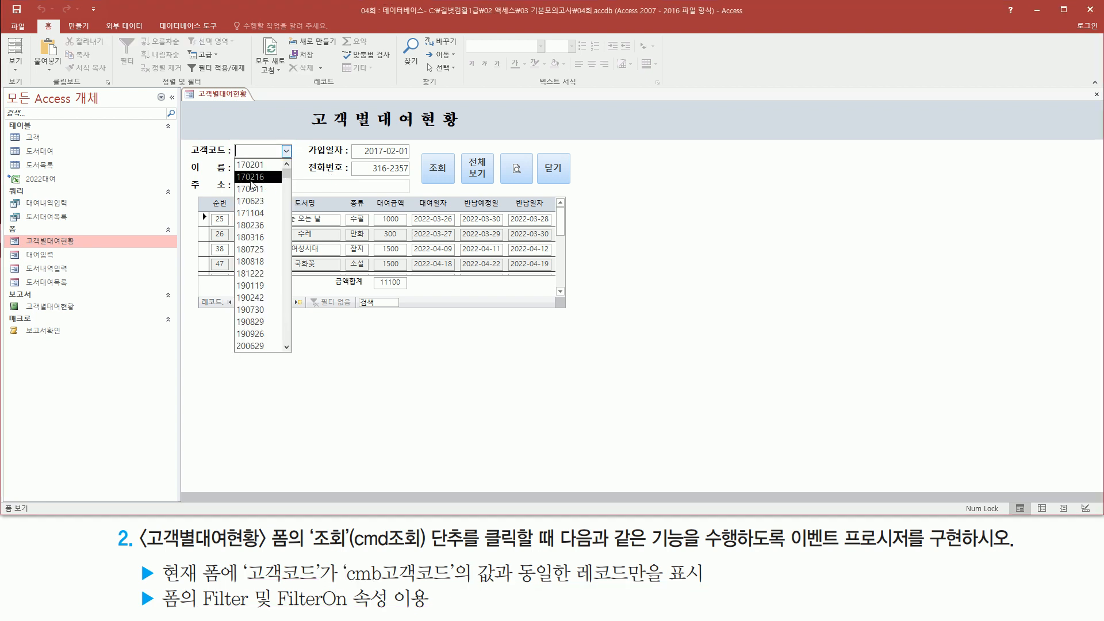
click(262, 181)
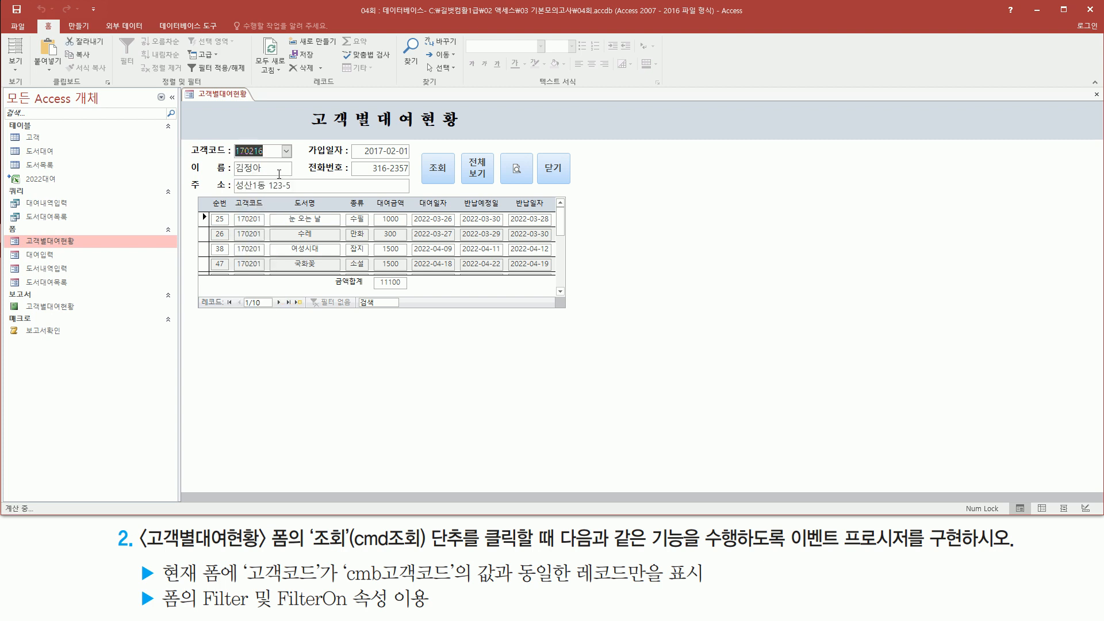
drag(422, 153, 455, 186)
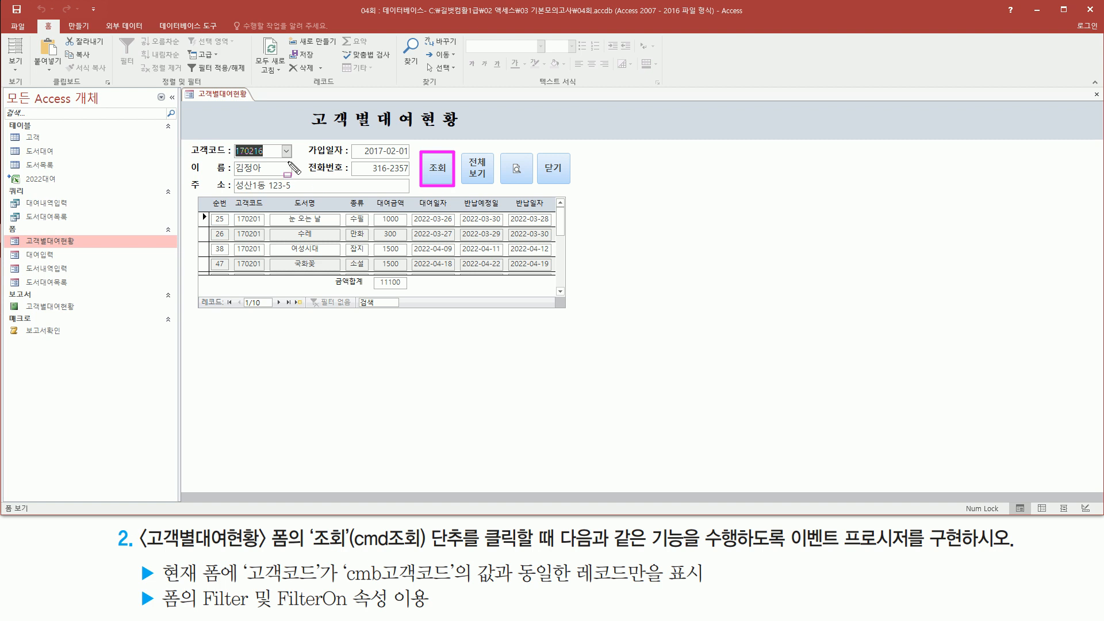
drag(199, 197, 566, 307)
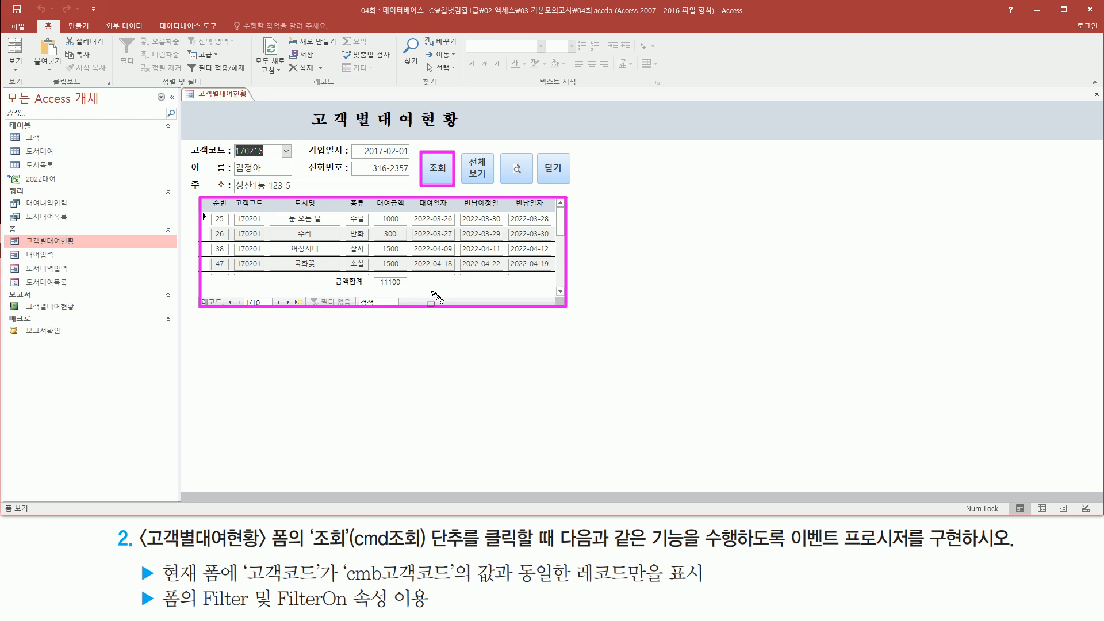
key(Escape)
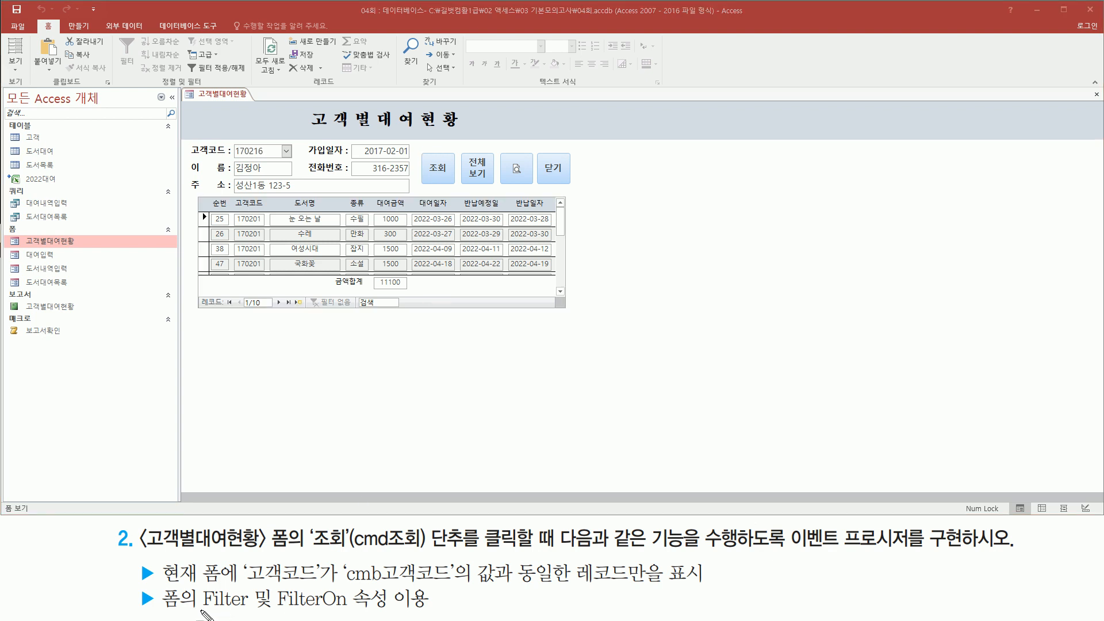
Step: Switch to the PowerPoint slide showing the 조회속성 filter code
drag(198, 608, 348, 608)
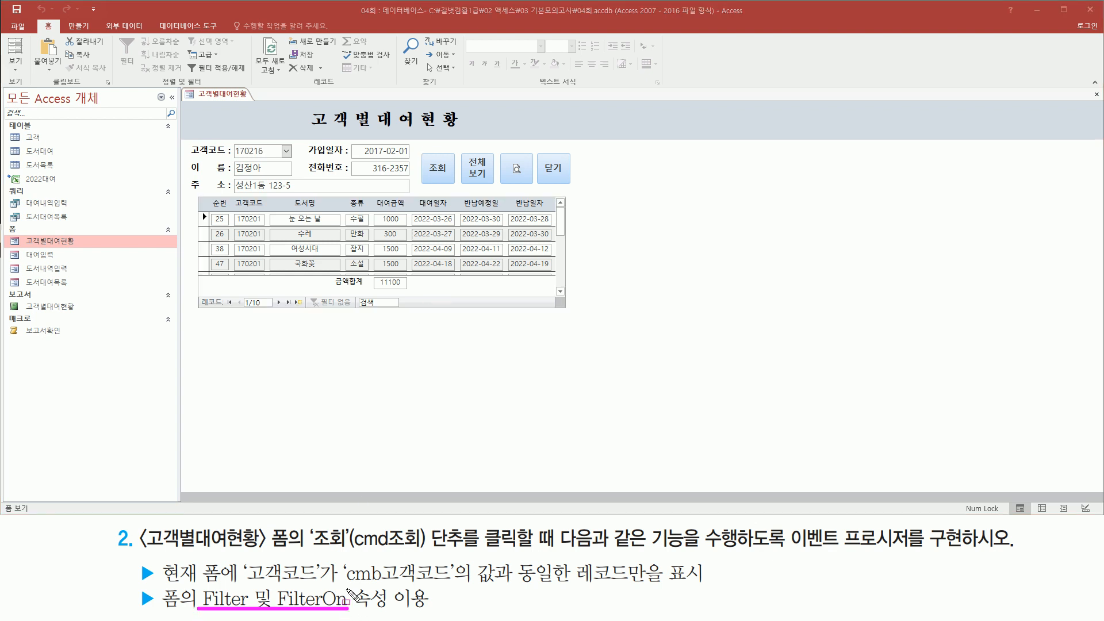
key(Escape)
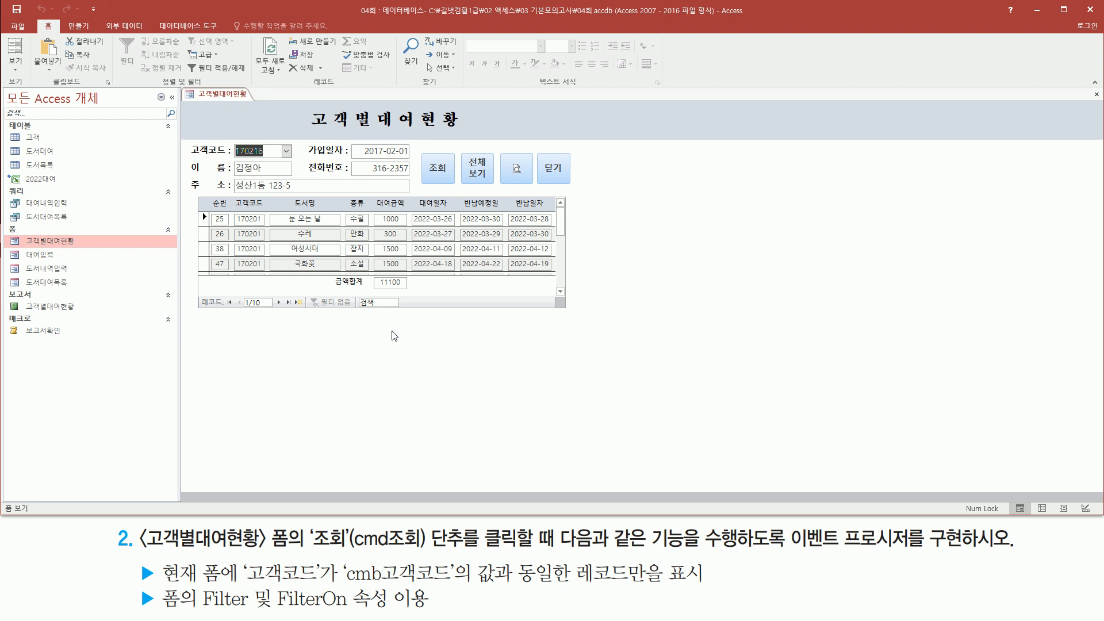
key(alt+Tab)
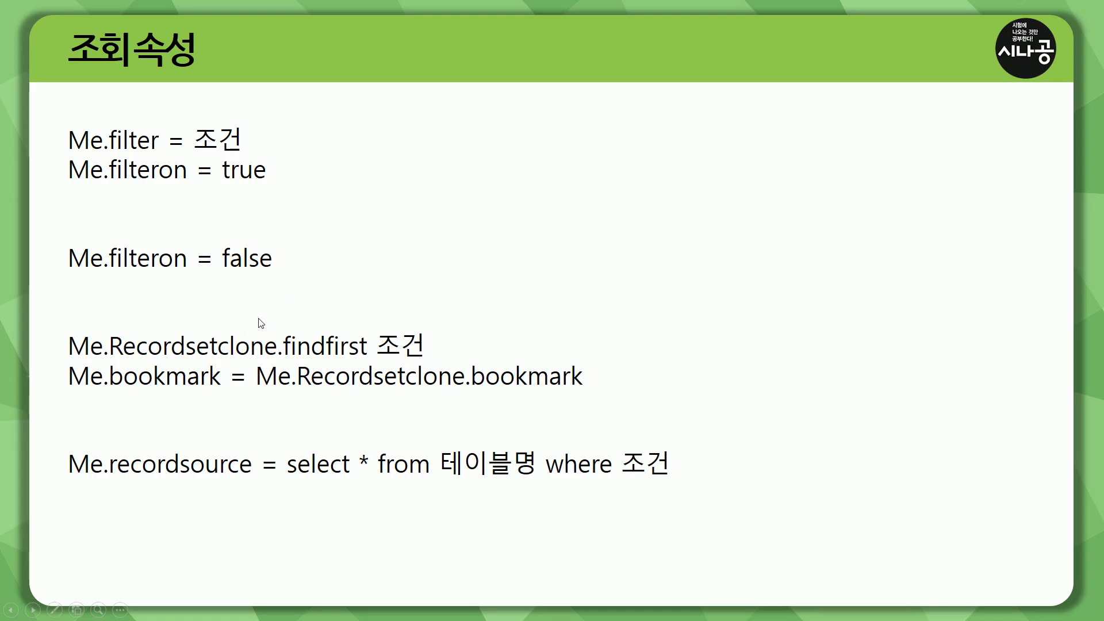
drag(54, 115, 282, 193)
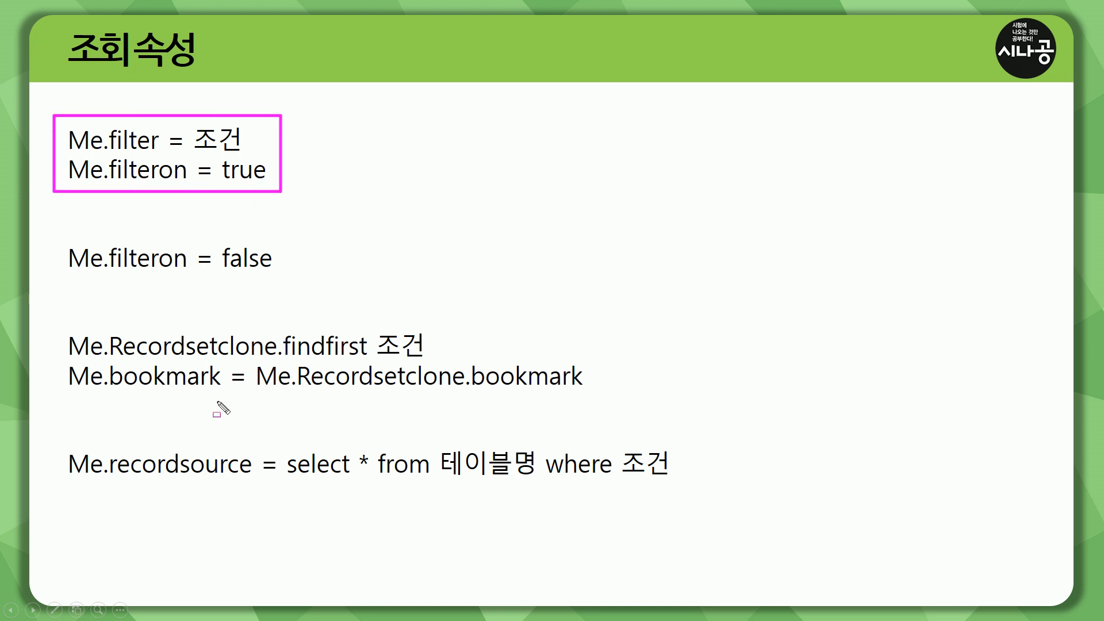
mouse_move(57, 326)
mouse_down()
mouse_move(81, 390)
mouse_move(516, 410)
mouse_move(600, 401)
mouse_up()
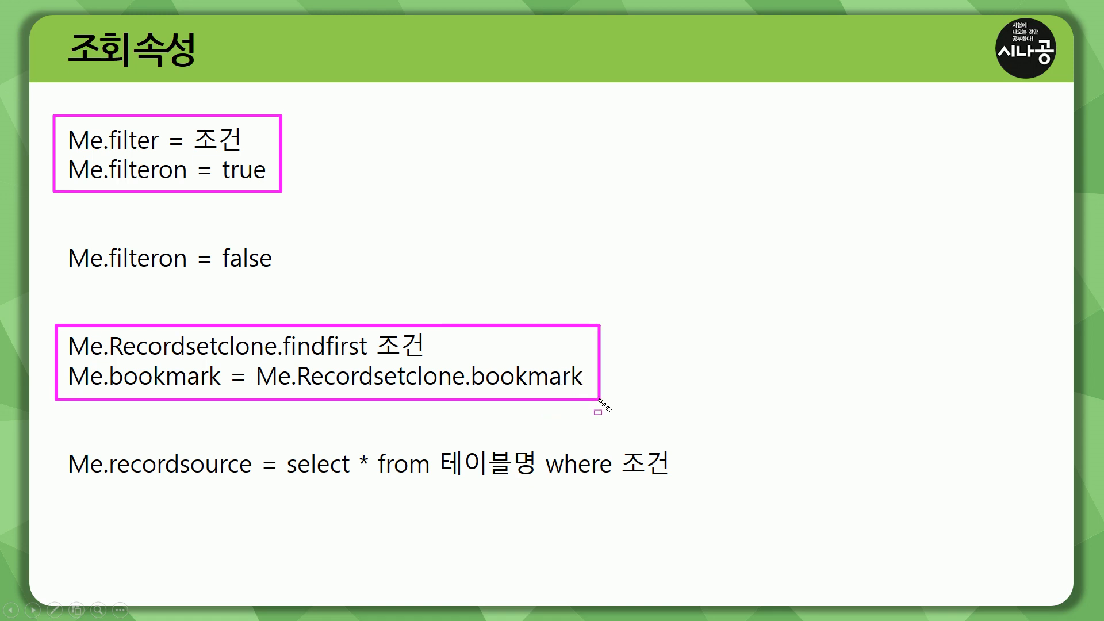